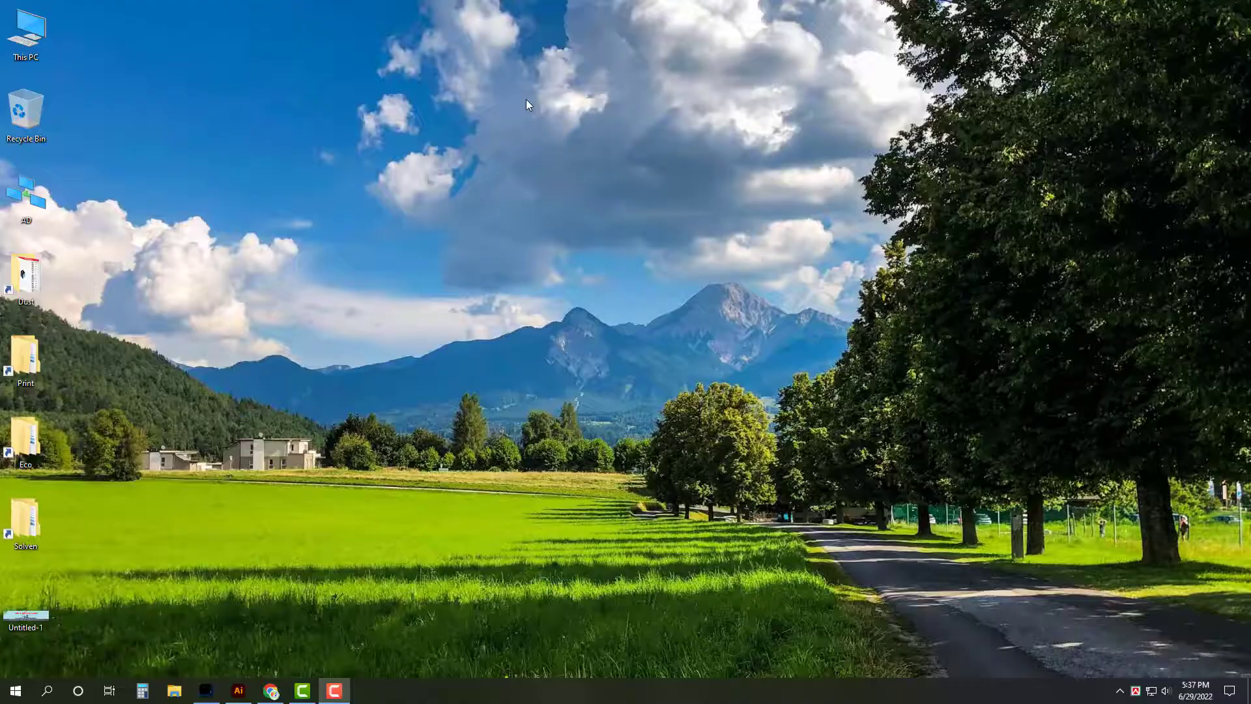
Step: Open the poster design document from Illustrator's recent files
{"action": "right_click", "coordinate": [526, 99]}
{"action": "left_click", "coordinate": [558, 137]}
{"action": "left_click", "coordinate": [232, 694]}
{"action": "left_click", "coordinate": [63, 10]}
{"action": "mouse_move", "coordinate": [107, 66]}
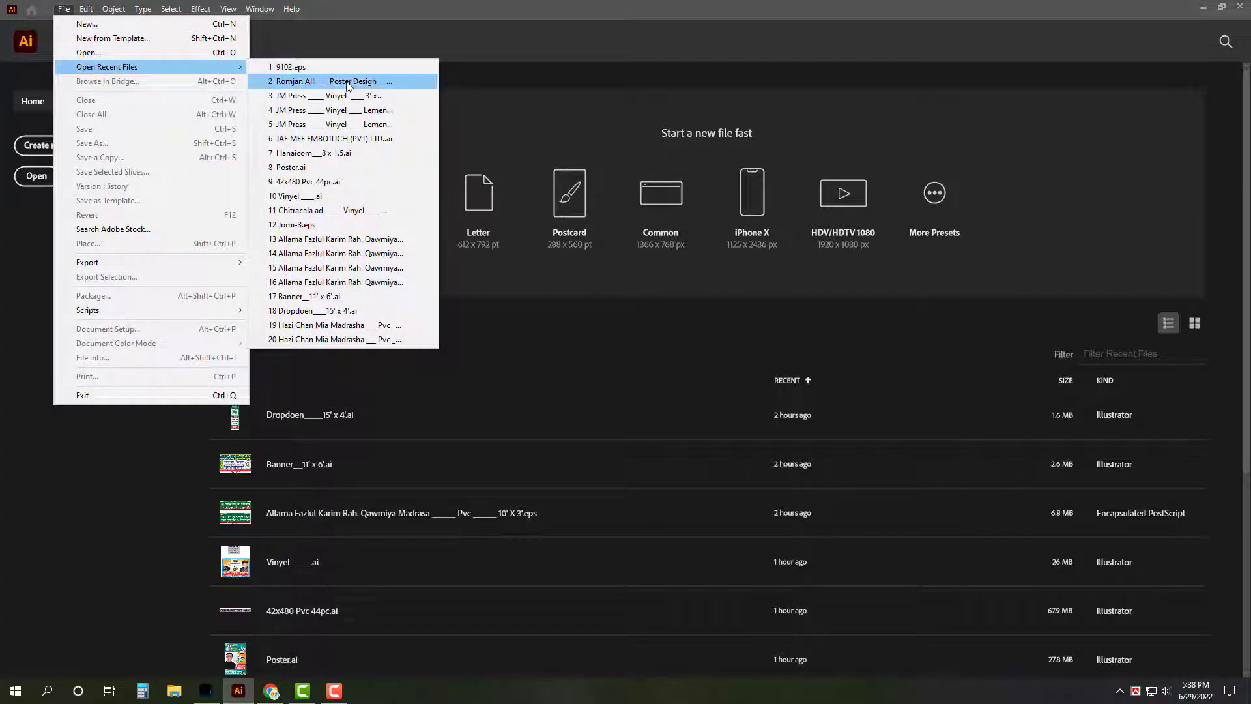
{"action": "left_click", "coordinate": [349, 82]}
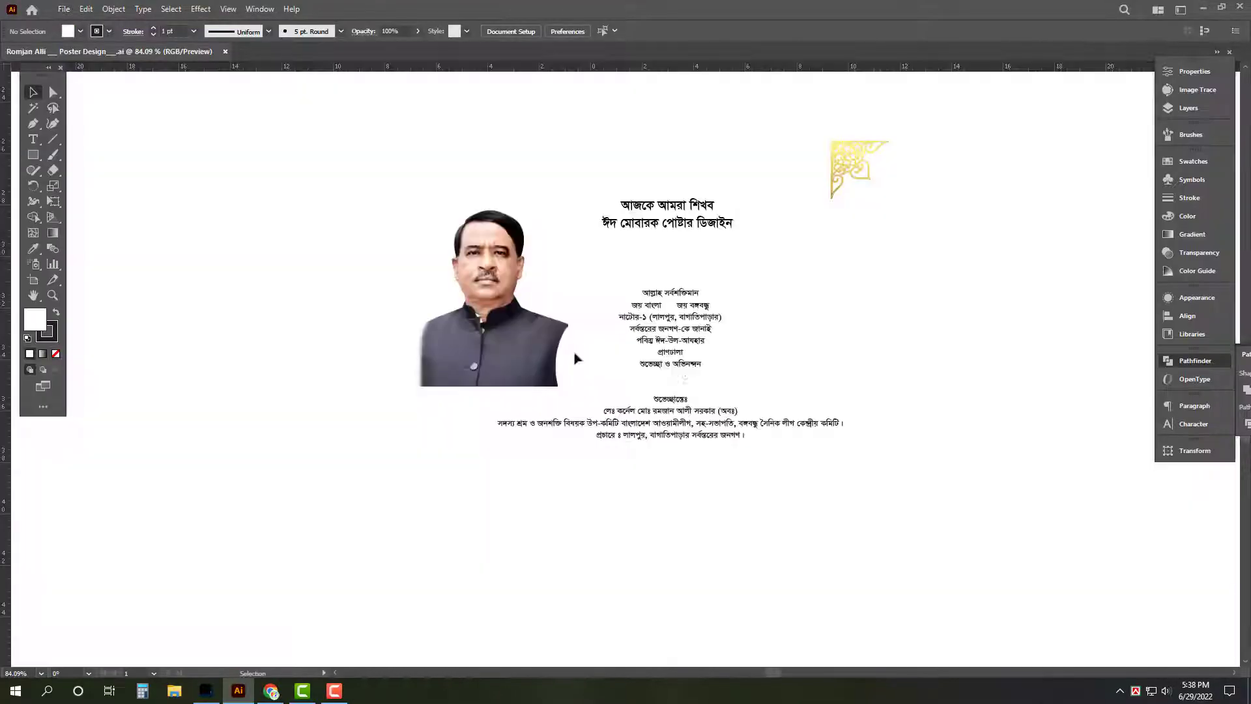
Step: Delete the two-line title heading from the poster layout, then go to Photoshop
{"action": "left_click_drag", "start_coordinate": [670, 177], "coordinate": [918, 346]}
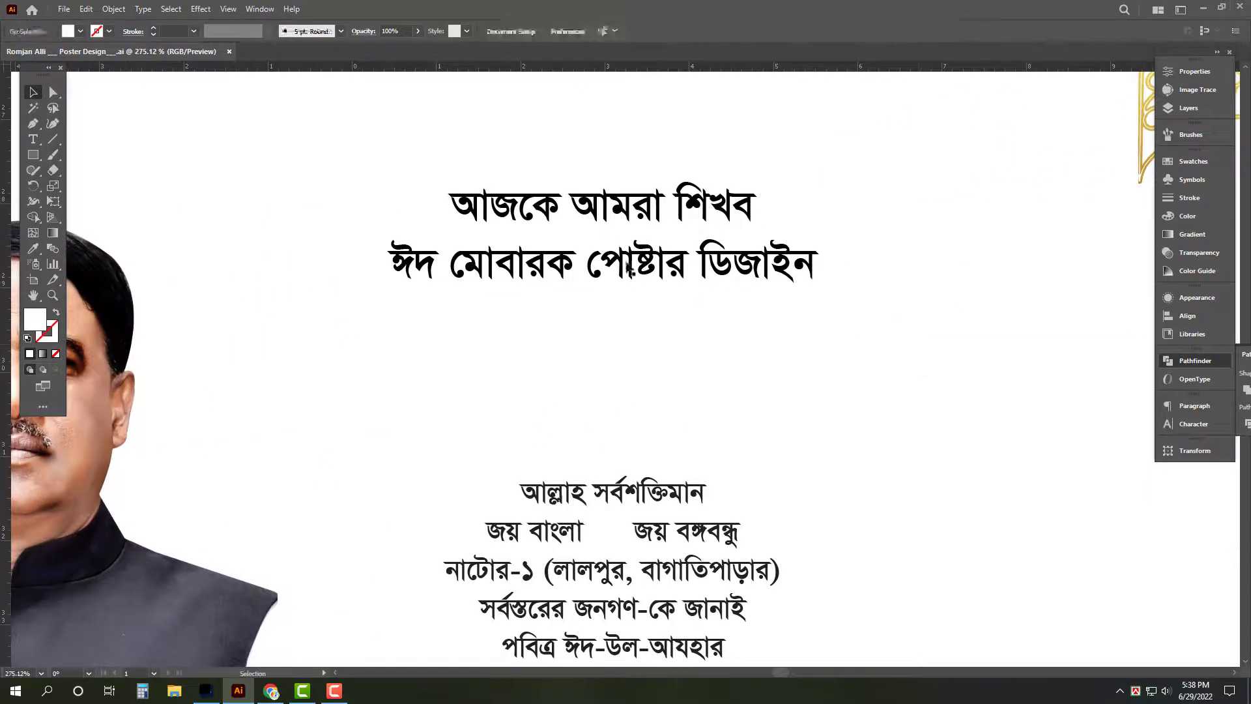
{"action": "left_click", "coordinate": [673, 277]}
{"action": "scroll", "coordinate": [716, 365], "scroll_direction": "down", "scroll_amount": 5, "text": "alt"}
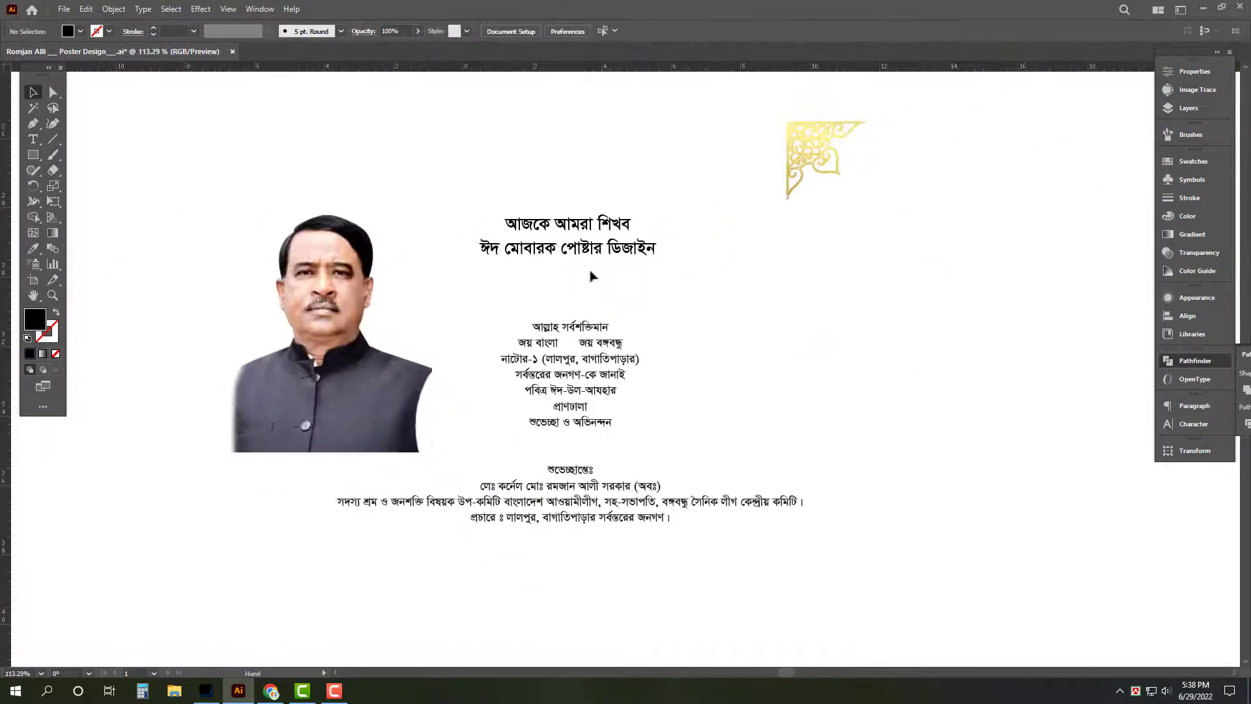
{"action": "key", "text": "Delete"}
{"action": "left_click_drag", "start_coordinate": [689, 299], "coordinate": [723, 340]}
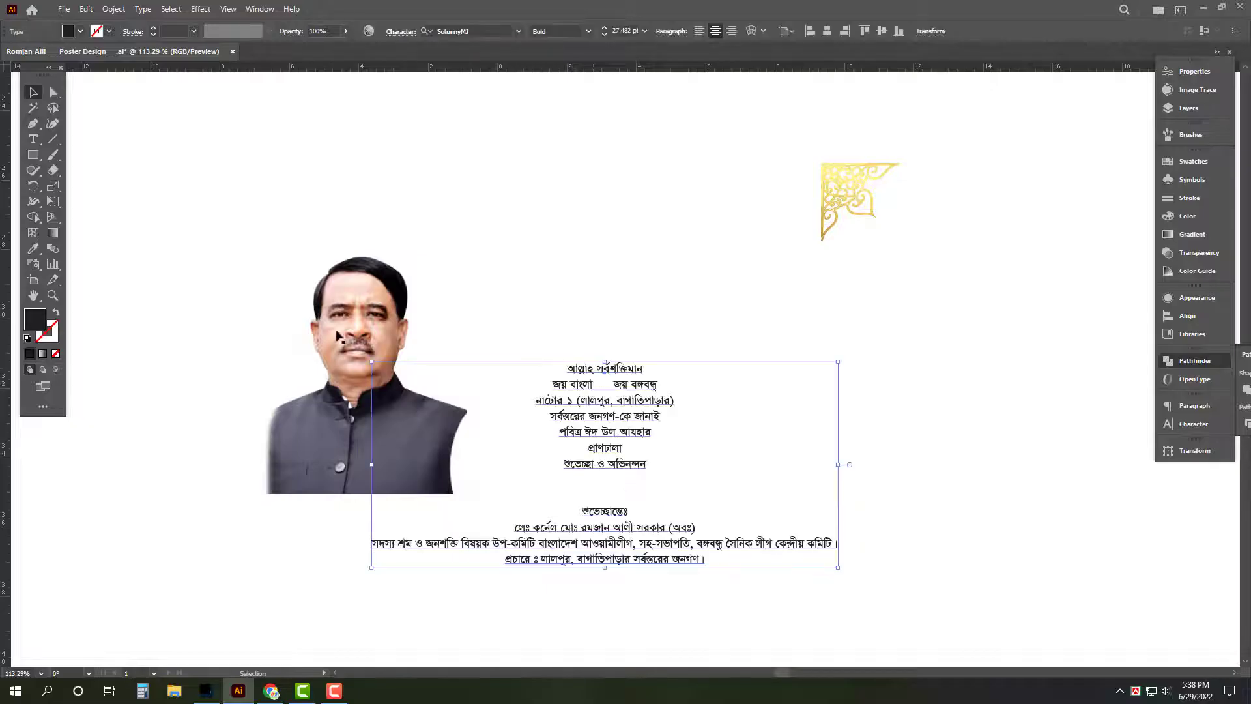
{"action": "left_click", "coordinate": [349, 334]}
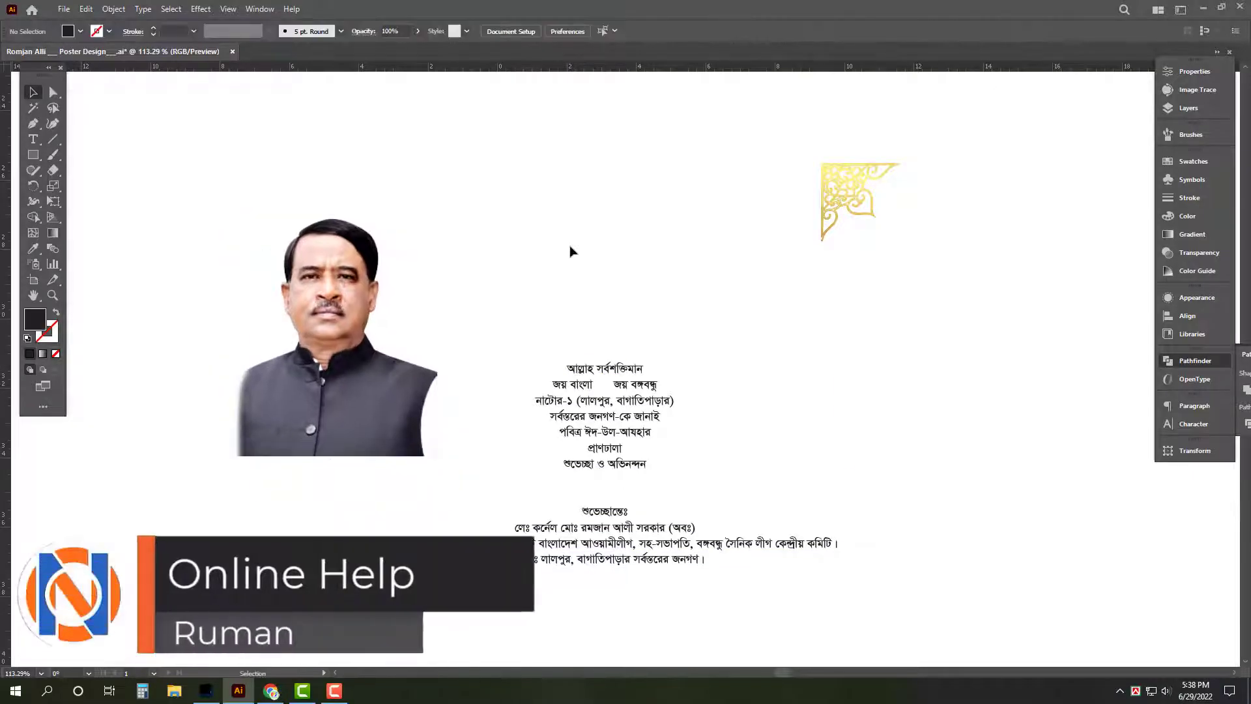
{"action": "scroll", "coordinate": [547, 218], "scroll_direction": "down", "scroll_amount": 1, "text": "alt"}
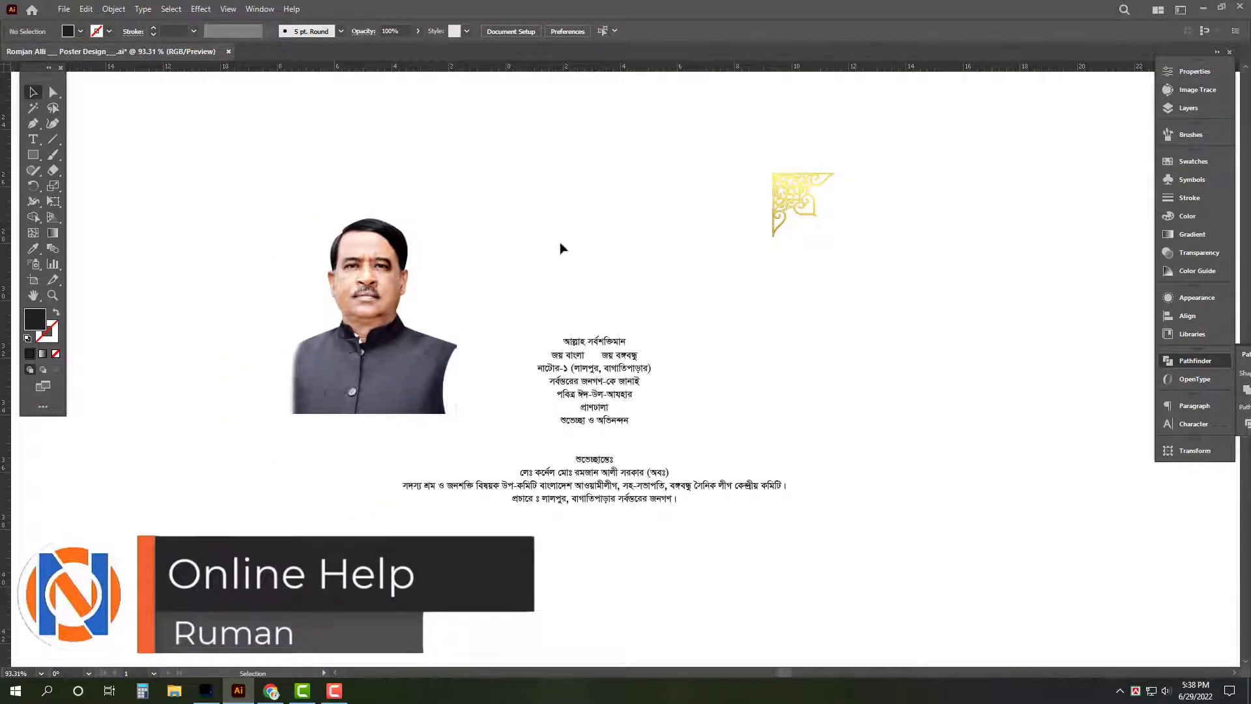
{"action": "left_click", "coordinate": [206, 690]}
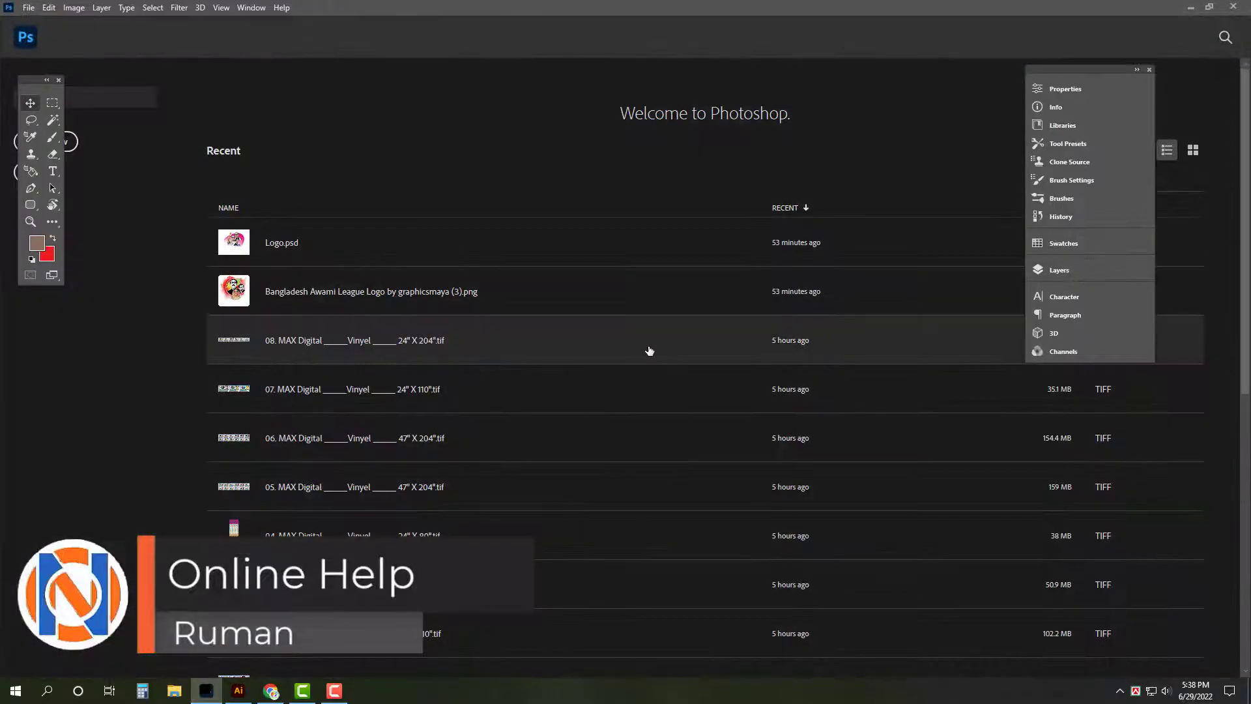
Step: Create a new 36 × 60 inch document
{"action": "key", "text": "ctrl+n"}
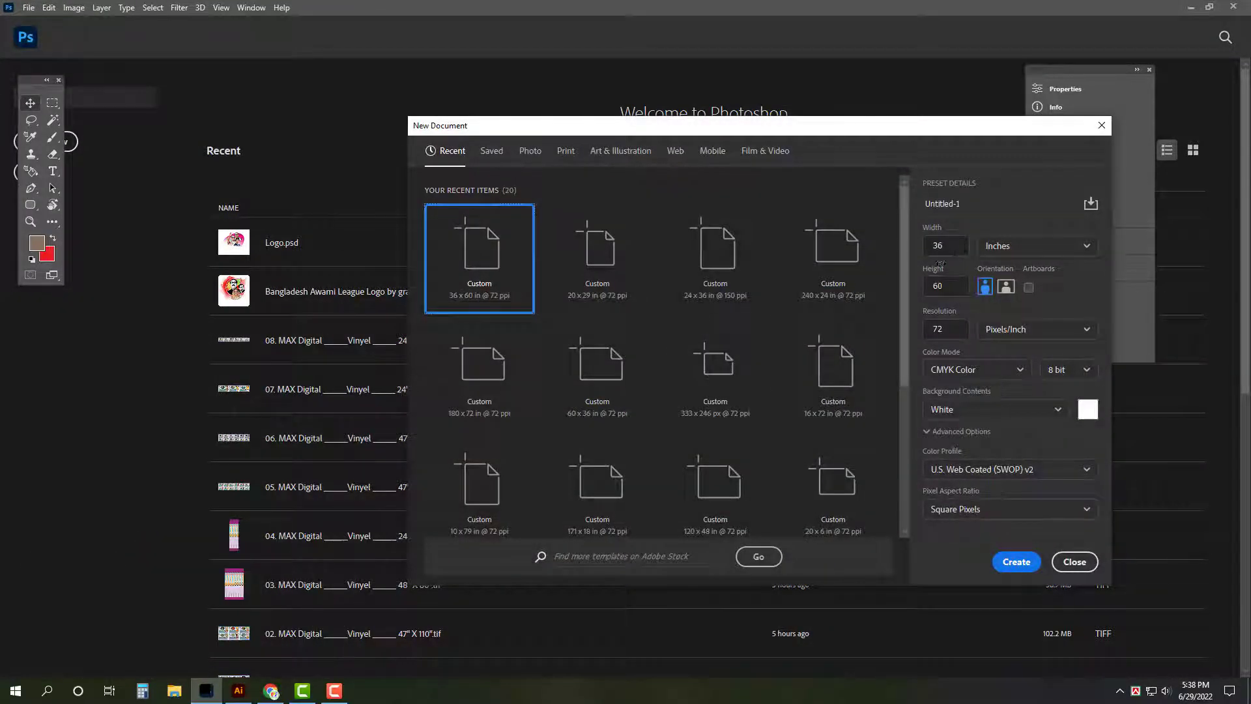
{"action": "double_click", "coordinate": [931, 245]}
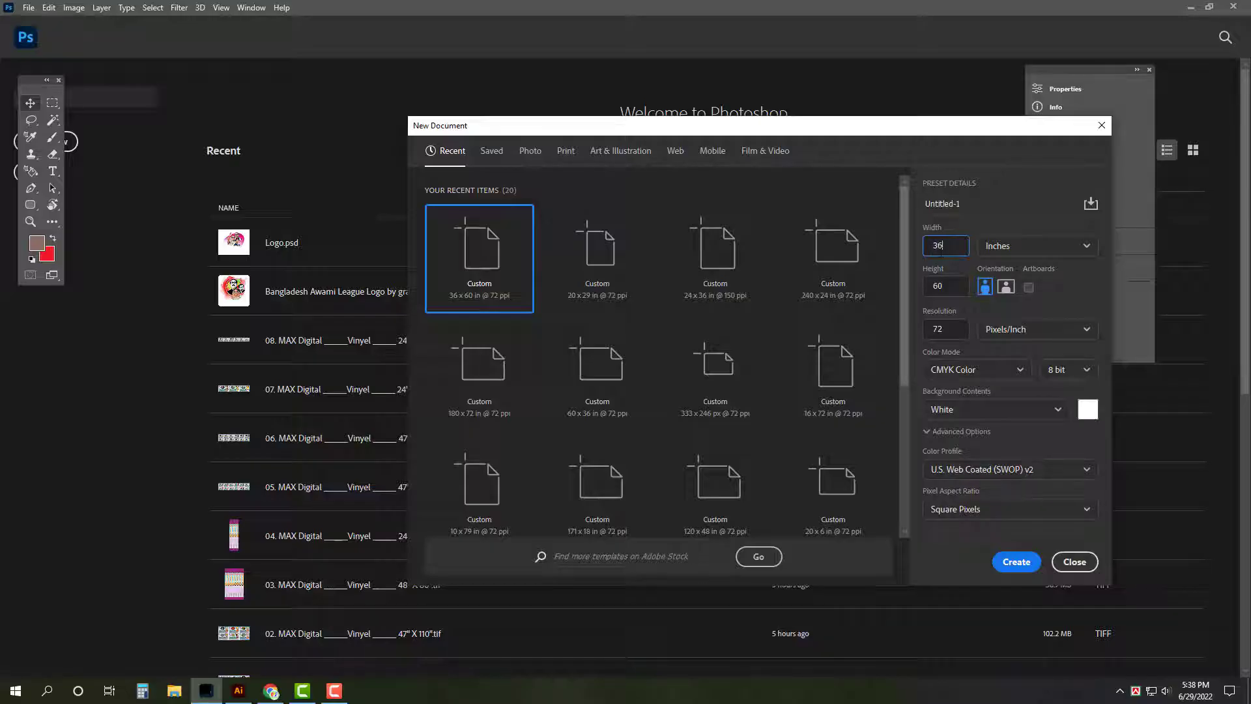
{"action": "left_click", "coordinate": [1016, 562]}
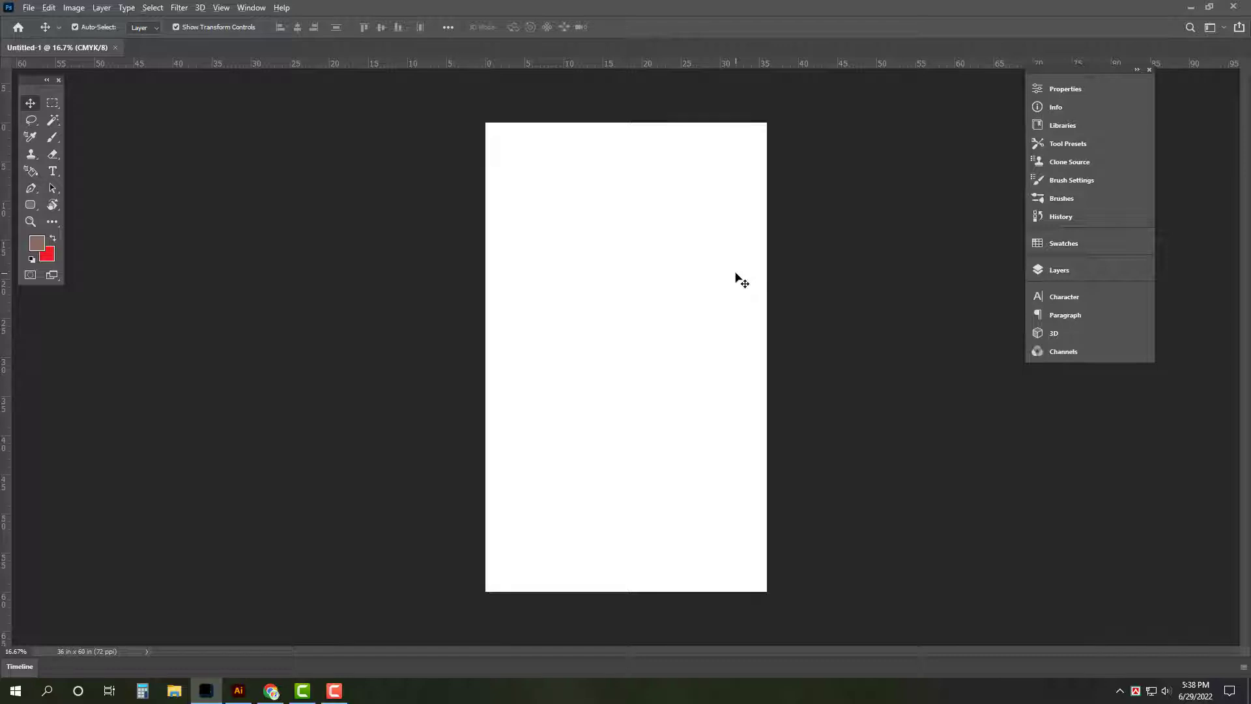
Step: Add vertical and horizontal guides near each page edge, including 35 in and 1 in
{"action": "key", "text": "alt+v"}
{"action": "key", "text": "e"}
{"action": "key", "text": "Return"}
{"action": "key", "text": "alt+v"}
{"action": "type", "text": "e"}
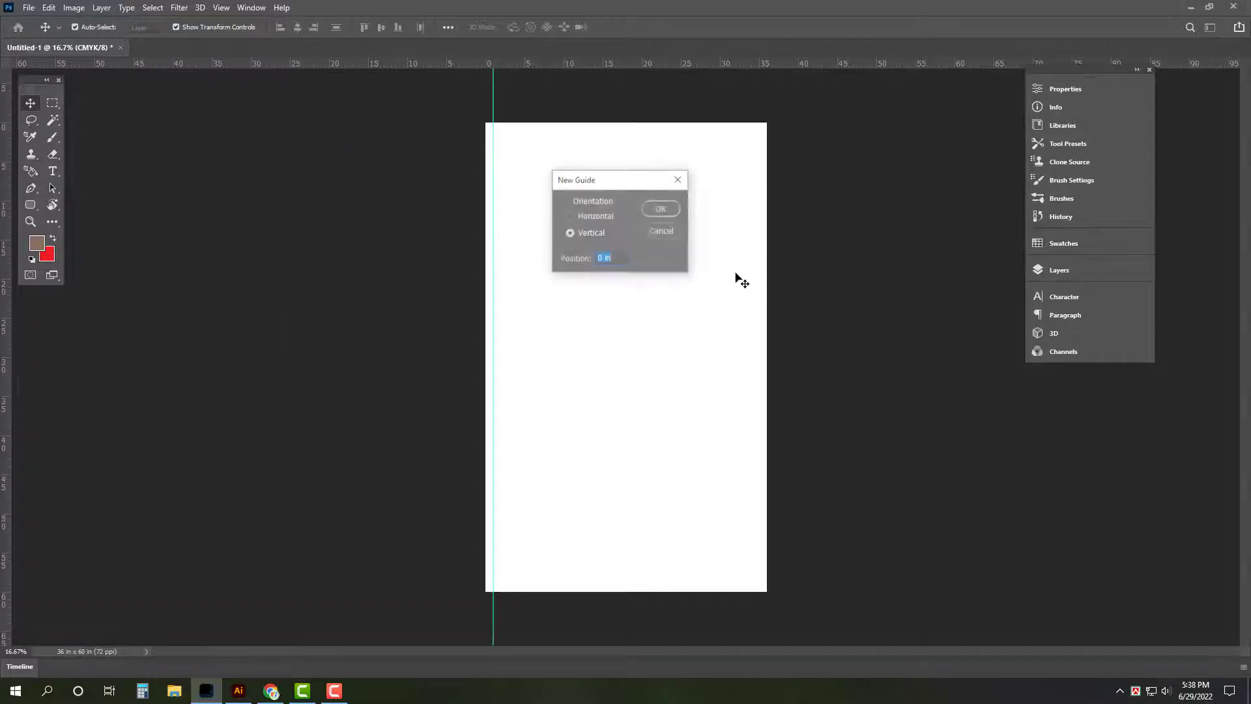
{"action": "type", "text": "35"}
{"action": "key", "text": "Return"}
{"action": "key", "text": "alt+v"}
{"action": "type", "text": "e1"}
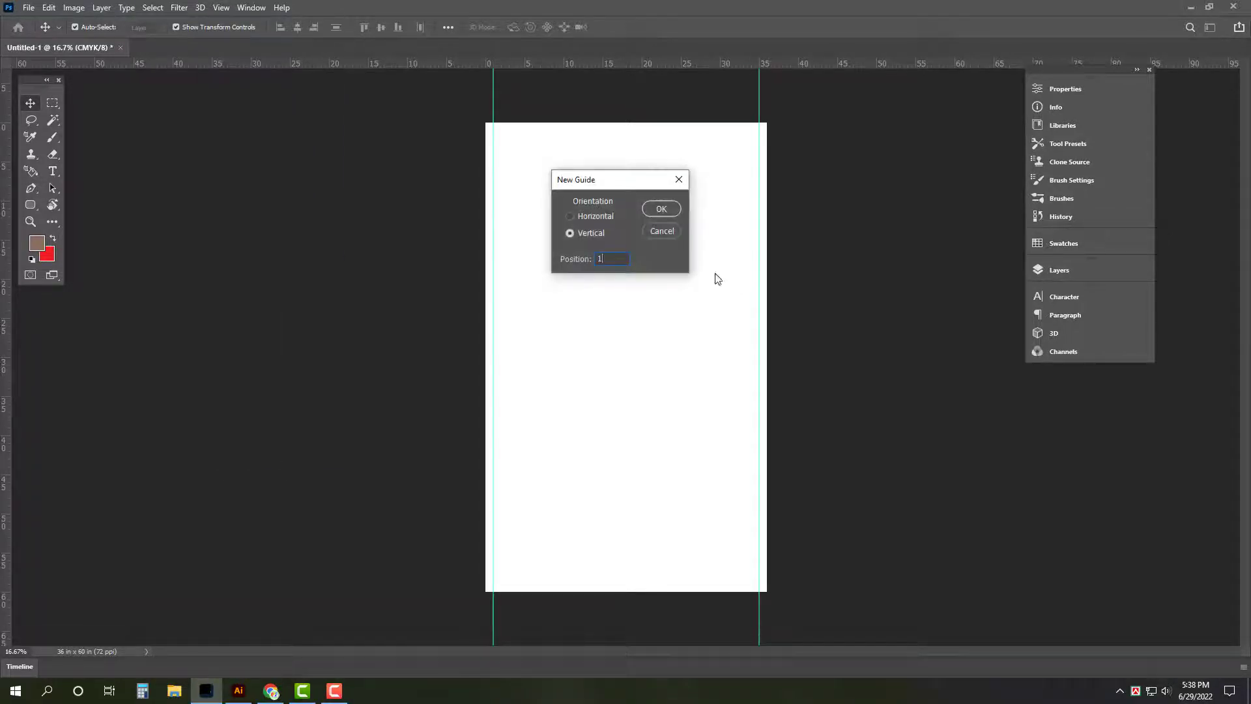
{"action": "key", "text": "Return"}
{"action": "key", "text": "alt+v"}
{"action": "key", "text": "e"}
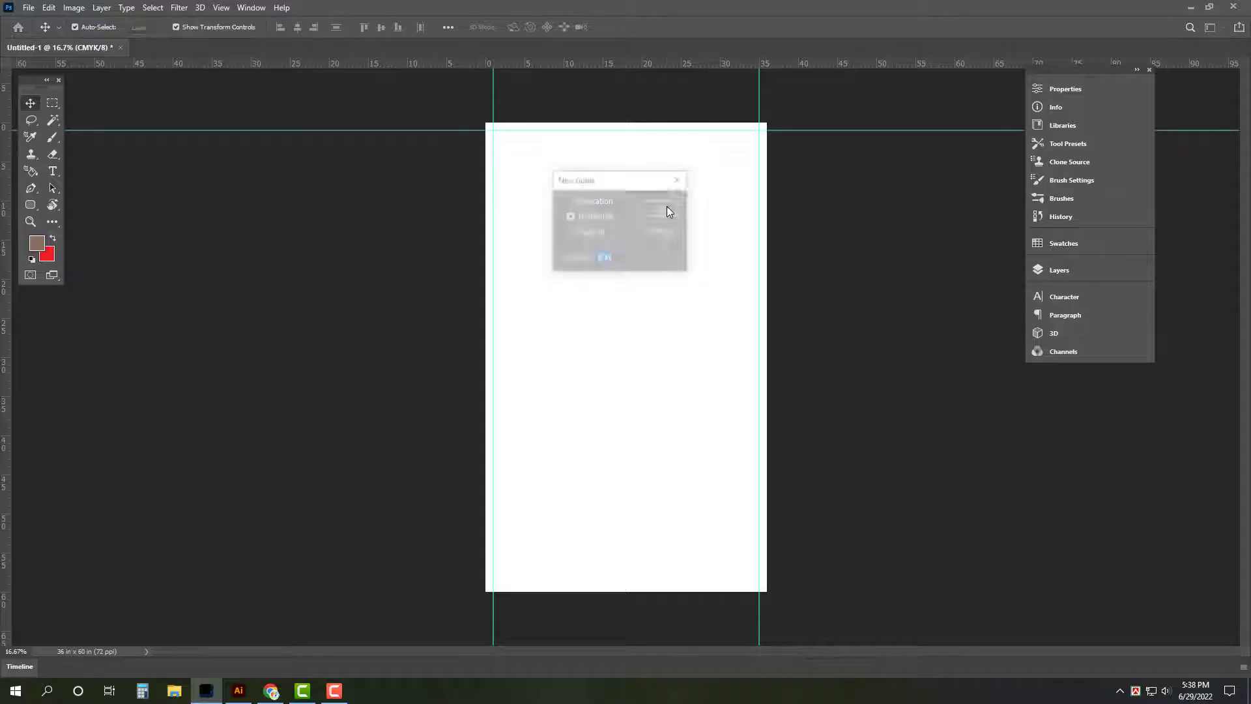
{"action": "left_click", "coordinate": [667, 208]}
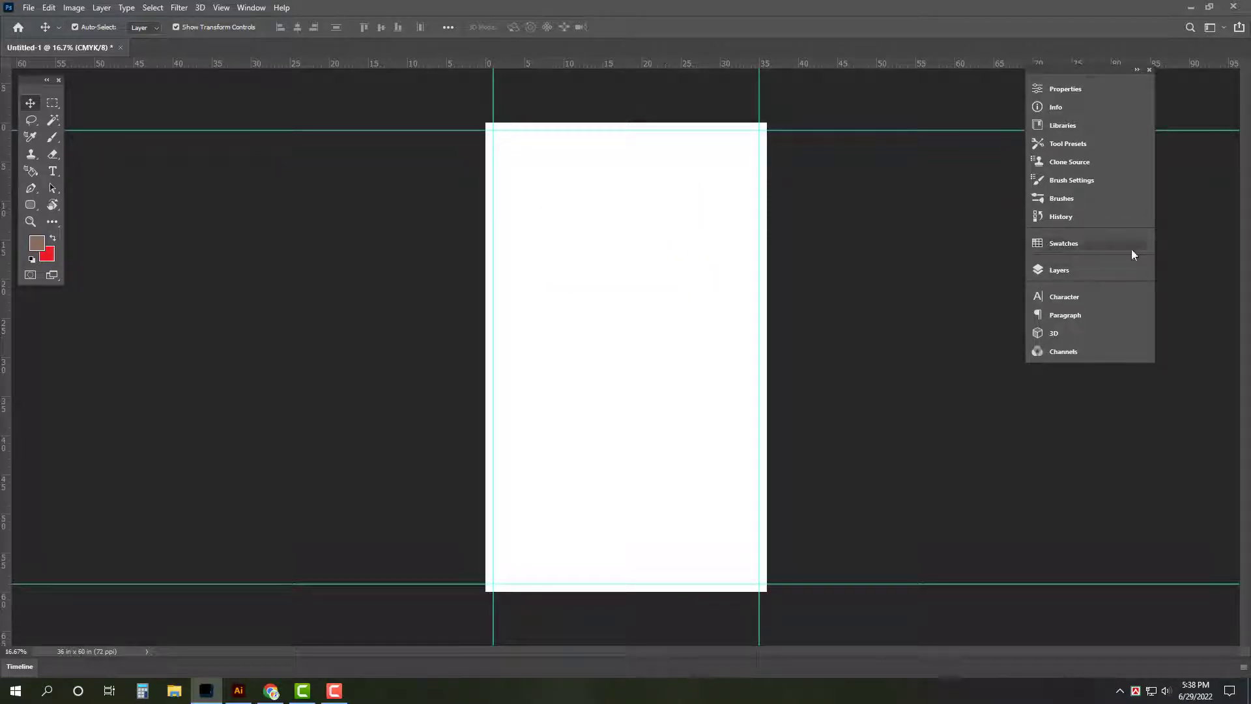
Step: Unlock the background layer and place a vertical guide at the page centre
{"action": "left_click", "coordinate": [1101, 271]}
{"action": "left_click", "coordinate": [1012, 346]}
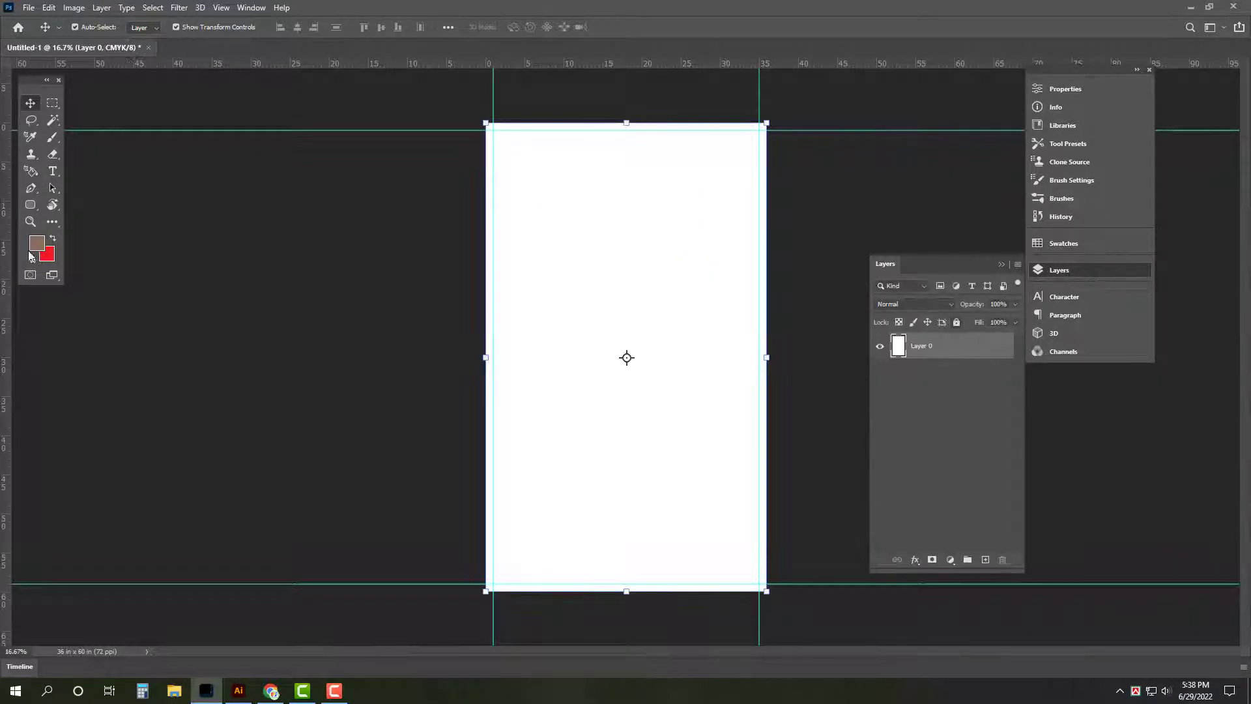
{"action": "left_click_drag", "start_coordinate": [8, 300], "coordinate": [626, 192]}
{"action": "scroll", "coordinate": [681, 174], "scroll_direction": "up", "scroll_amount": 2}
{"action": "scroll", "coordinate": [648, 198], "scroll_direction": "up", "scroll_amount": 3}
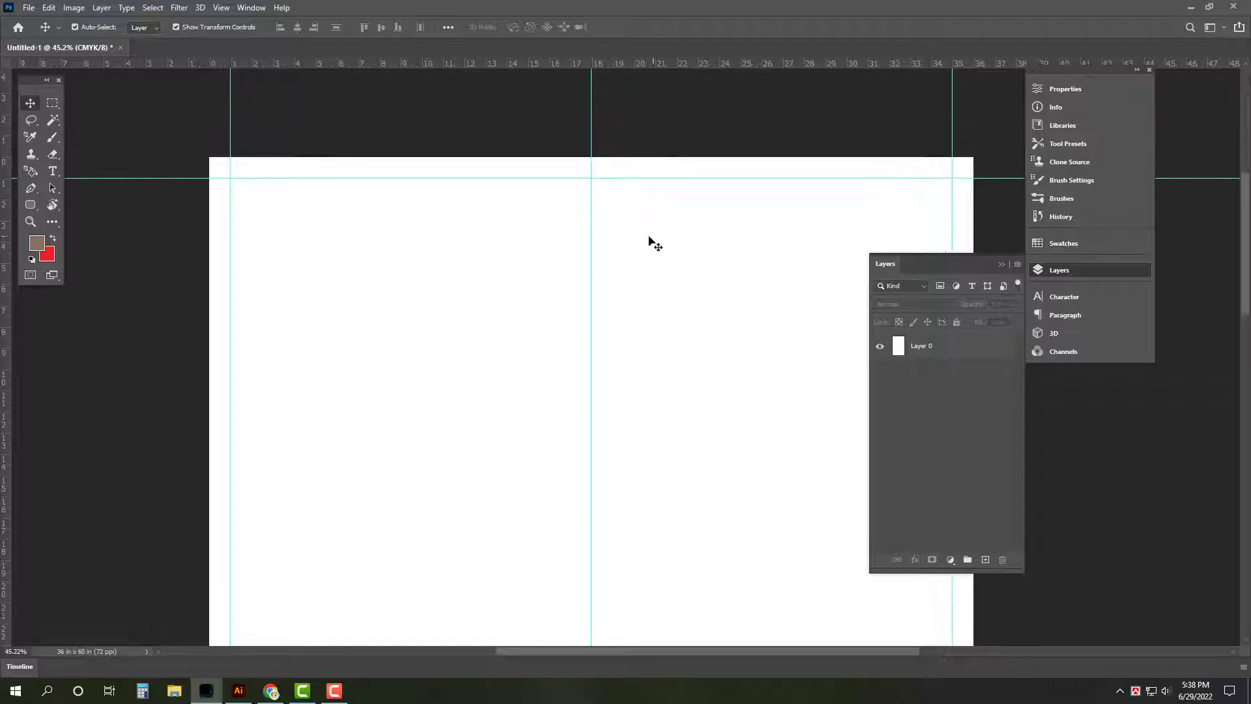
Step: Remove the Bengali text from Illustrator and add a placeholder text layer near the page top
{"action": "left_click", "coordinate": [239, 690]}
{"action": "left_click", "coordinate": [602, 357]}
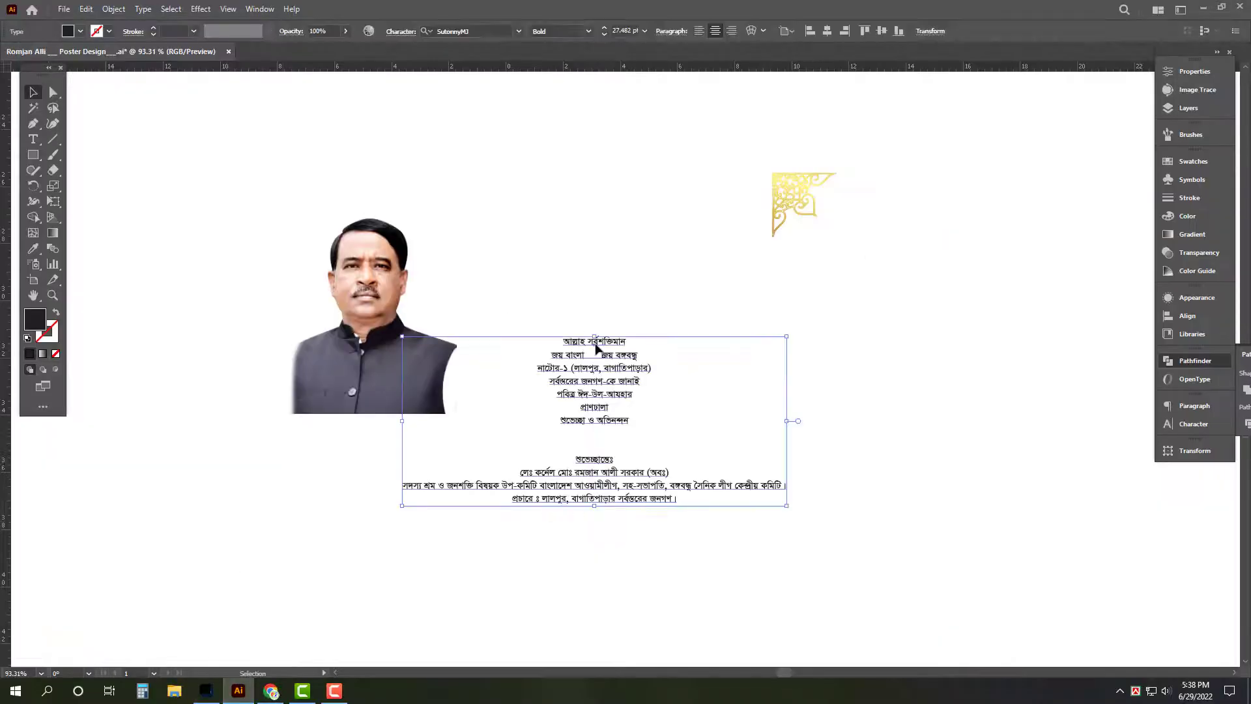
{"action": "key", "text": "ctrl+a"}
{"action": "key", "text": "BackSpace"}
{"action": "key", "text": "Escape"}
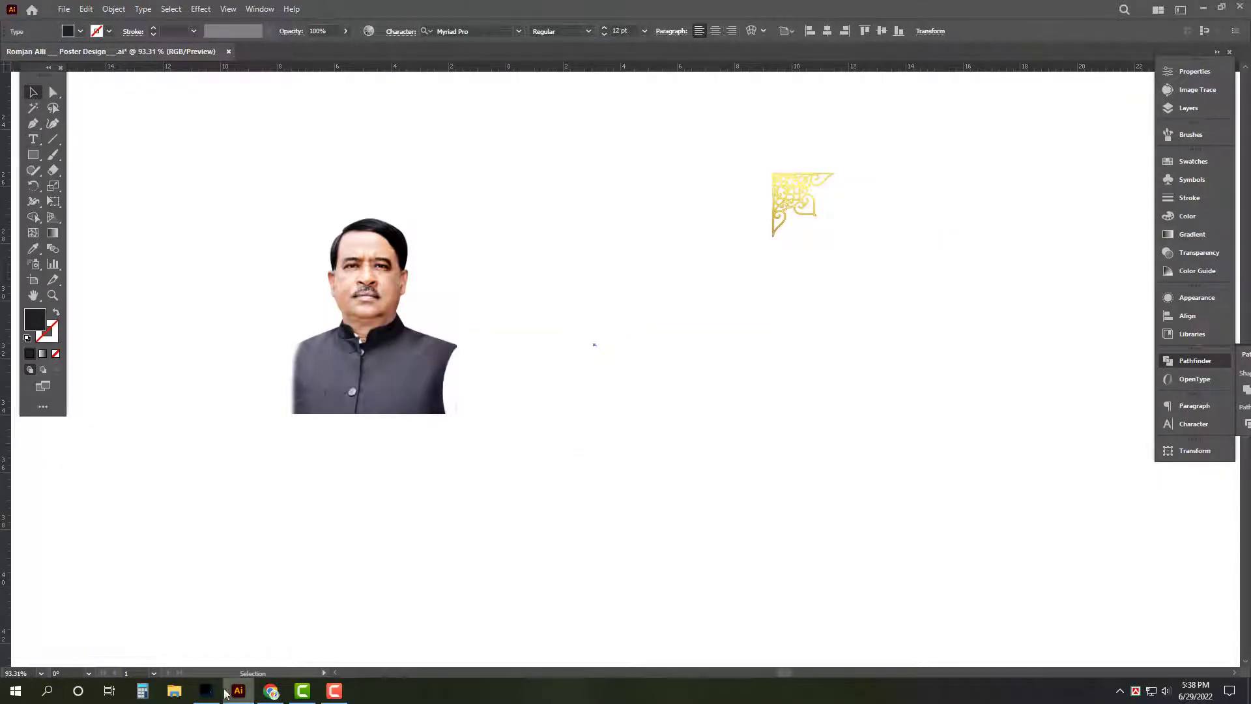
{"action": "left_click", "coordinate": [207, 690]}
{"action": "left_click_drag", "start_coordinate": [580, 218], "coordinate": [584, 279]}
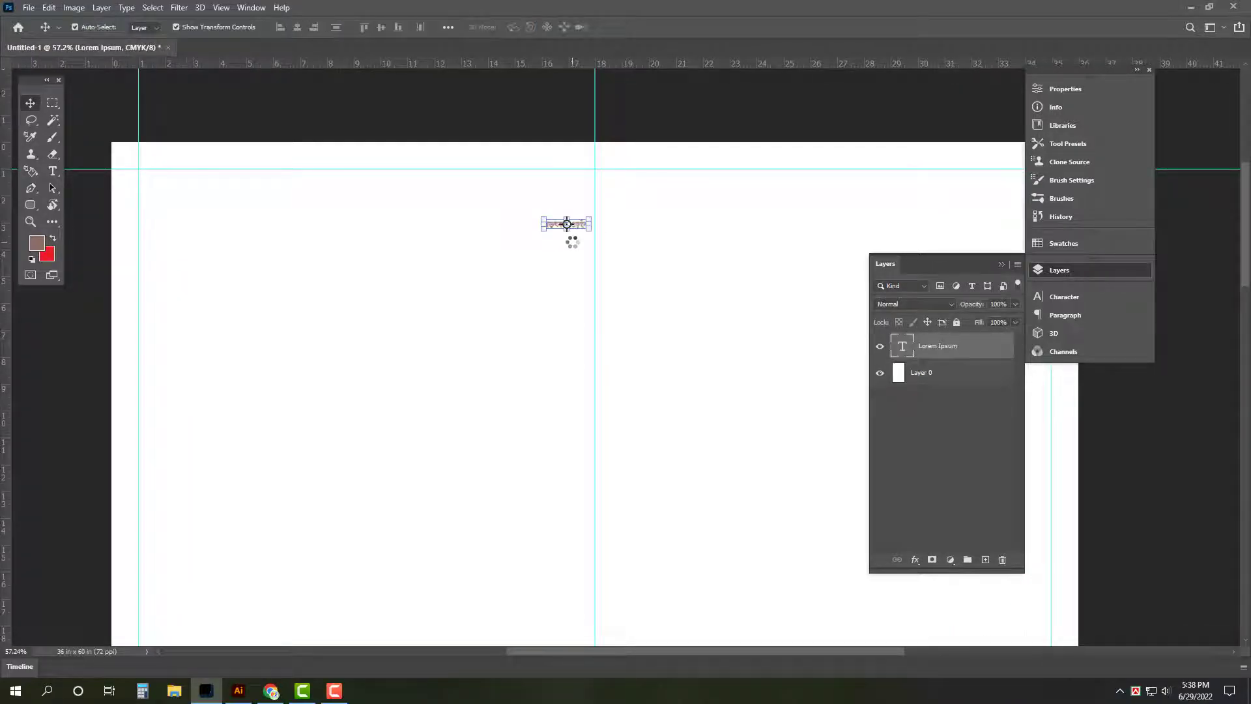
{"action": "key", "text": "t"}
{"action": "left_click_drag", "start_coordinate": [589, 237], "coordinate": [607, 273]}
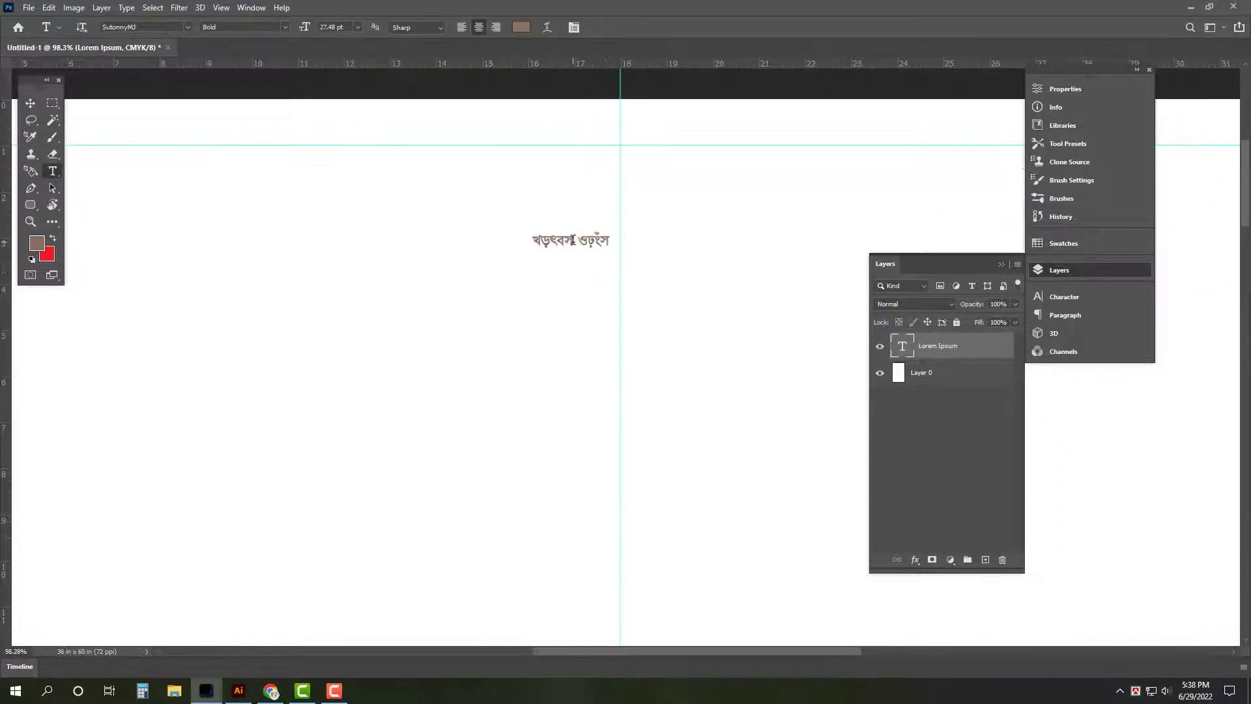
{"action": "key", "text": "v"}
{"action": "key", "text": "ctrl+0"}
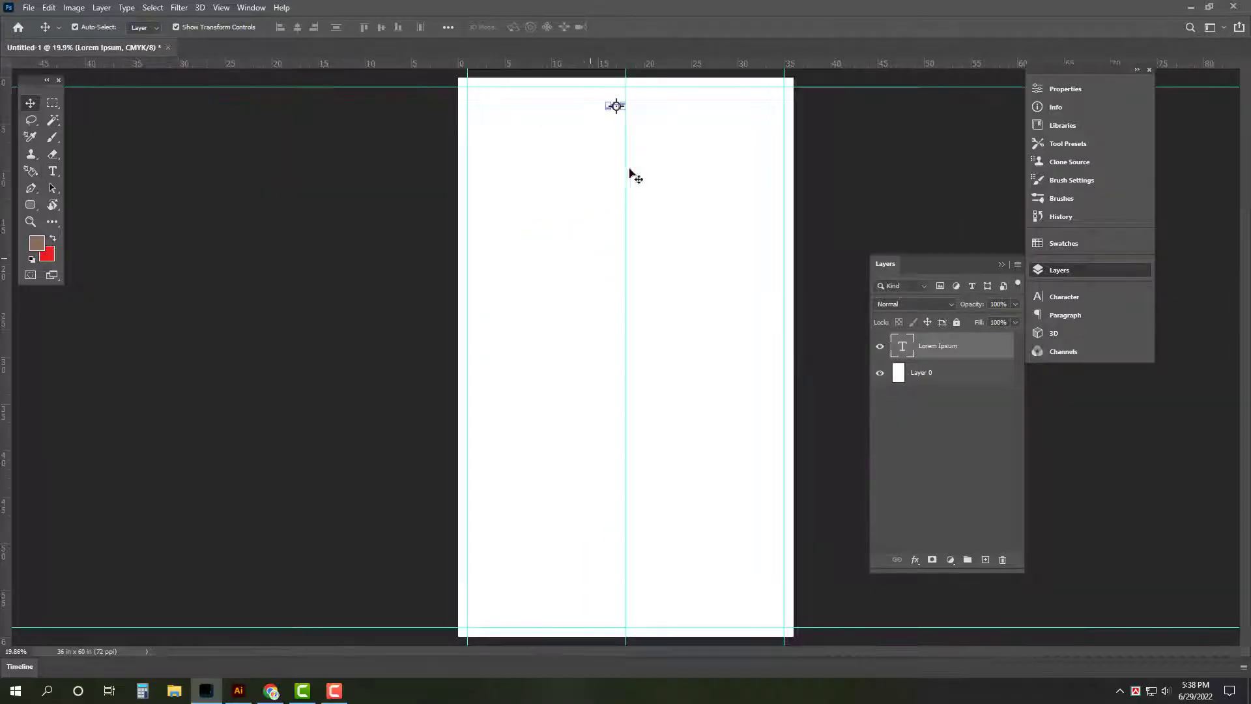
Step: Restore the Bengali text block in Illustrator and cut all its lines again
{"action": "key", "text": "alt+Tab"}
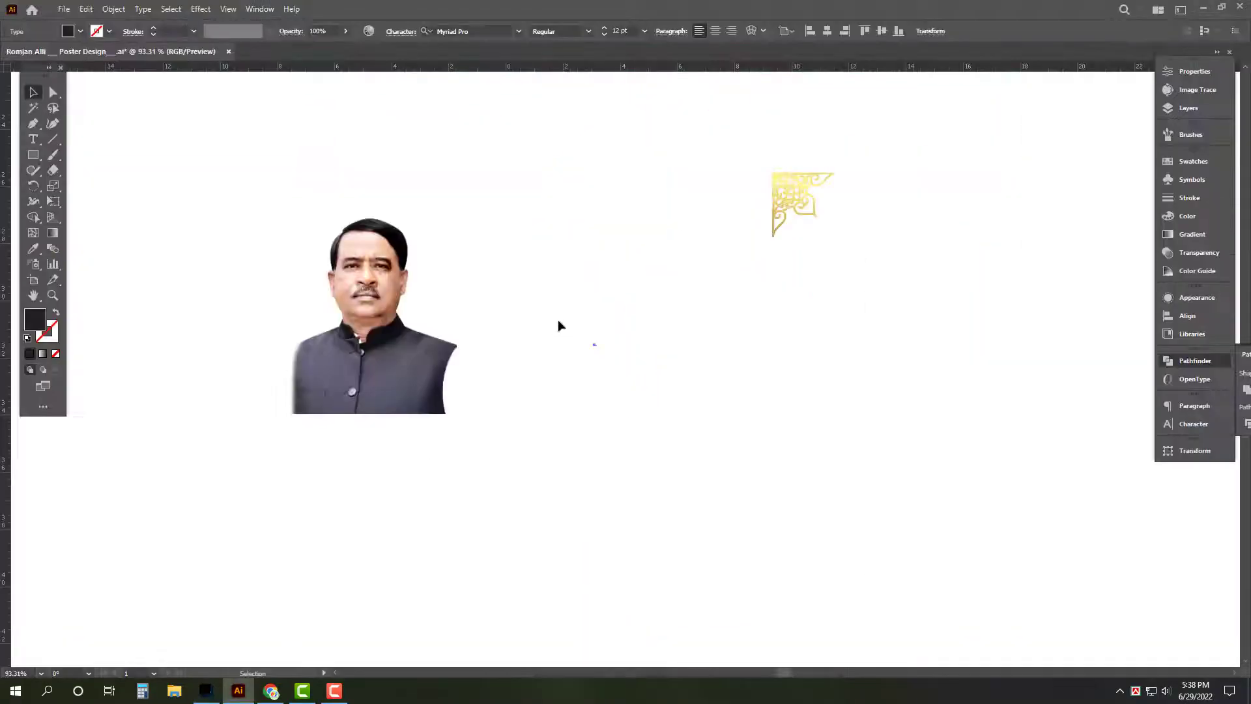
{"action": "key", "text": "ctrl+v"}
{"action": "double_click", "coordinate": [598, 373]}
{"action": "key", "text": "ctrl+a"}
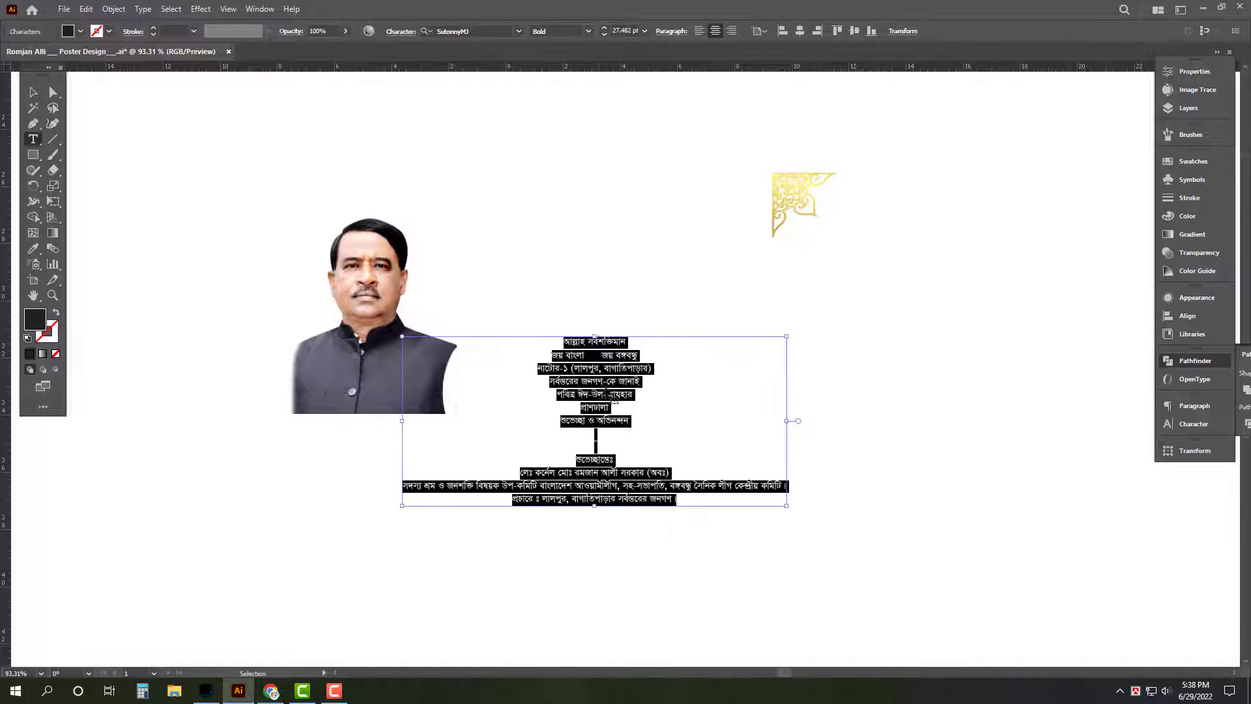
{"action": "key", "text": "Delete"}
{"action": "left_click", "coordinate": [220, 688]}
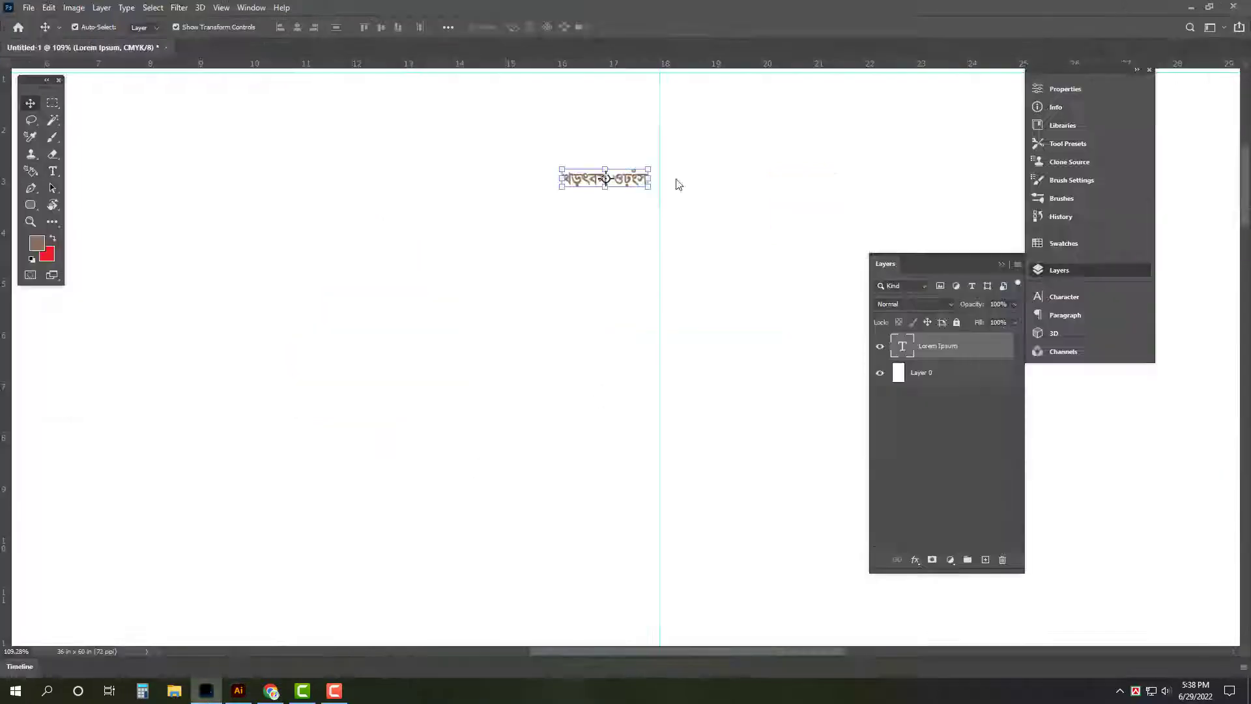
Step: Replace the Photoshop placeholder text with the Bengali greeting and commit it
{"action": "left_click", "coordinate": [609, 188]}
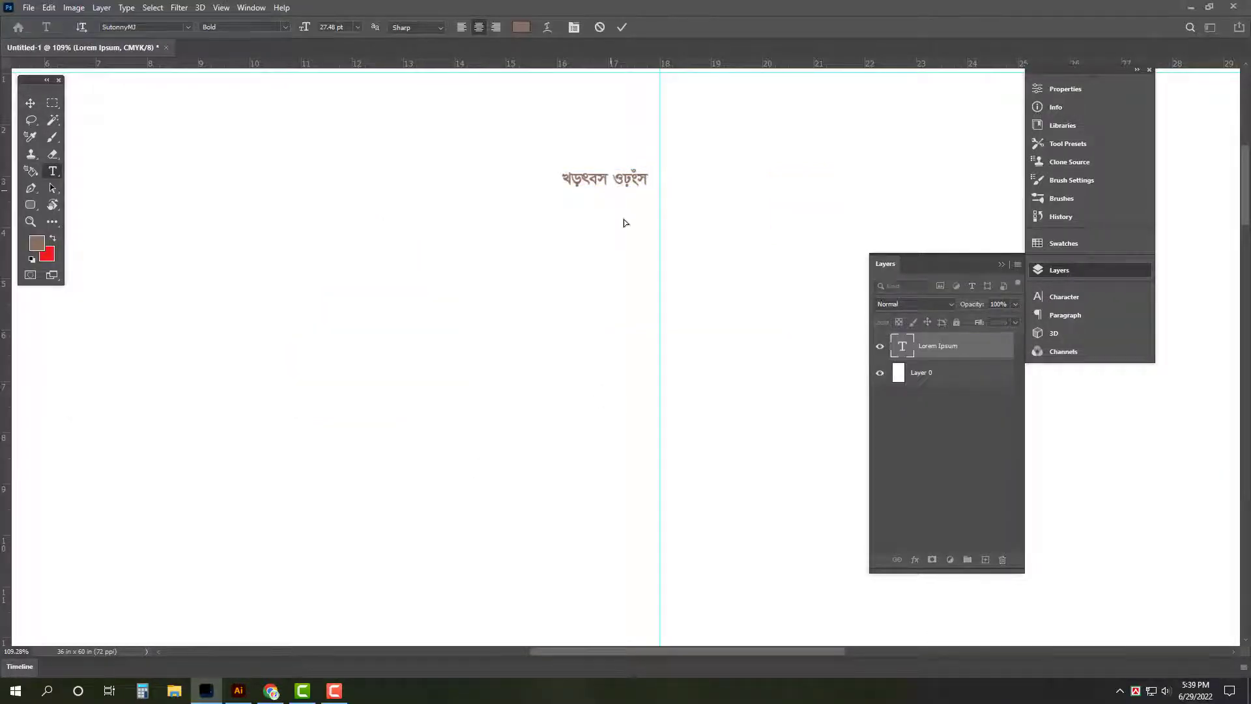
{"action": "key", "text": "ctrl+v"}
{"action": "key", "text": "ctrl+Return"}
{"action": "key", "text": "ctrl+0"}
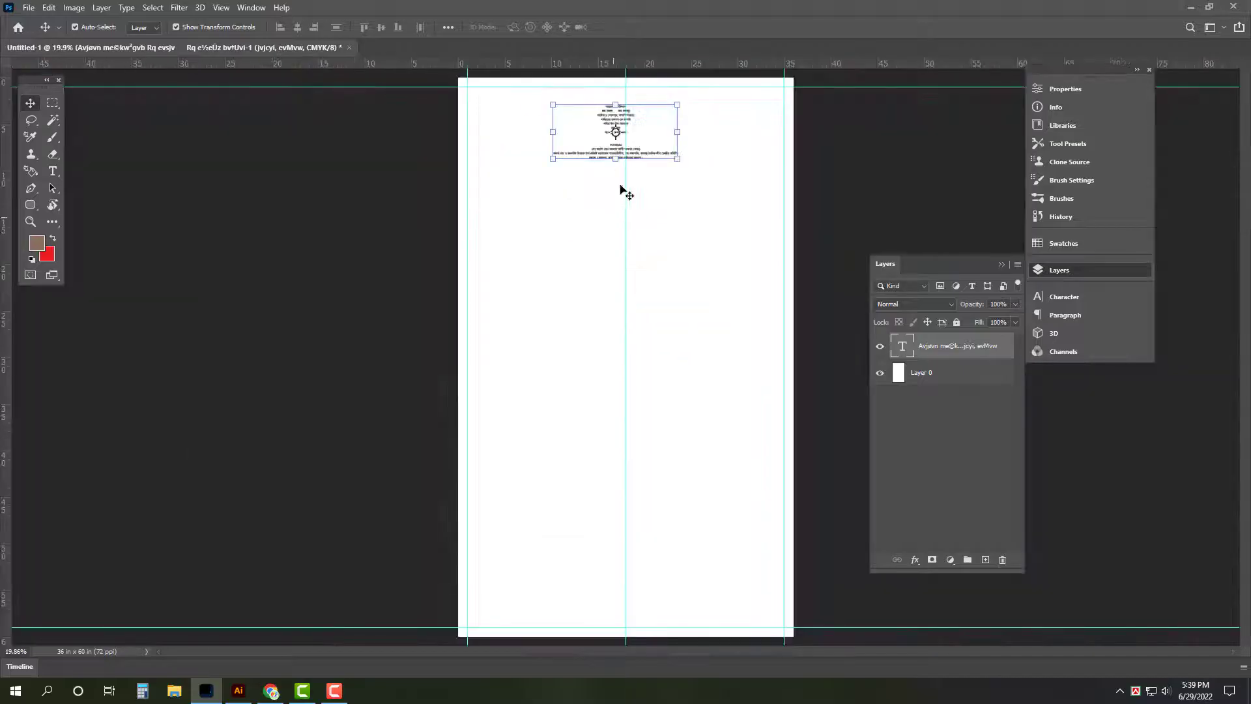
Step: Enlarge the text block to about twice its size and move it toward mid-page
{"action": "left_click_drag", "start_coordinate": [621, 182], "coordinate": [669, 218]}
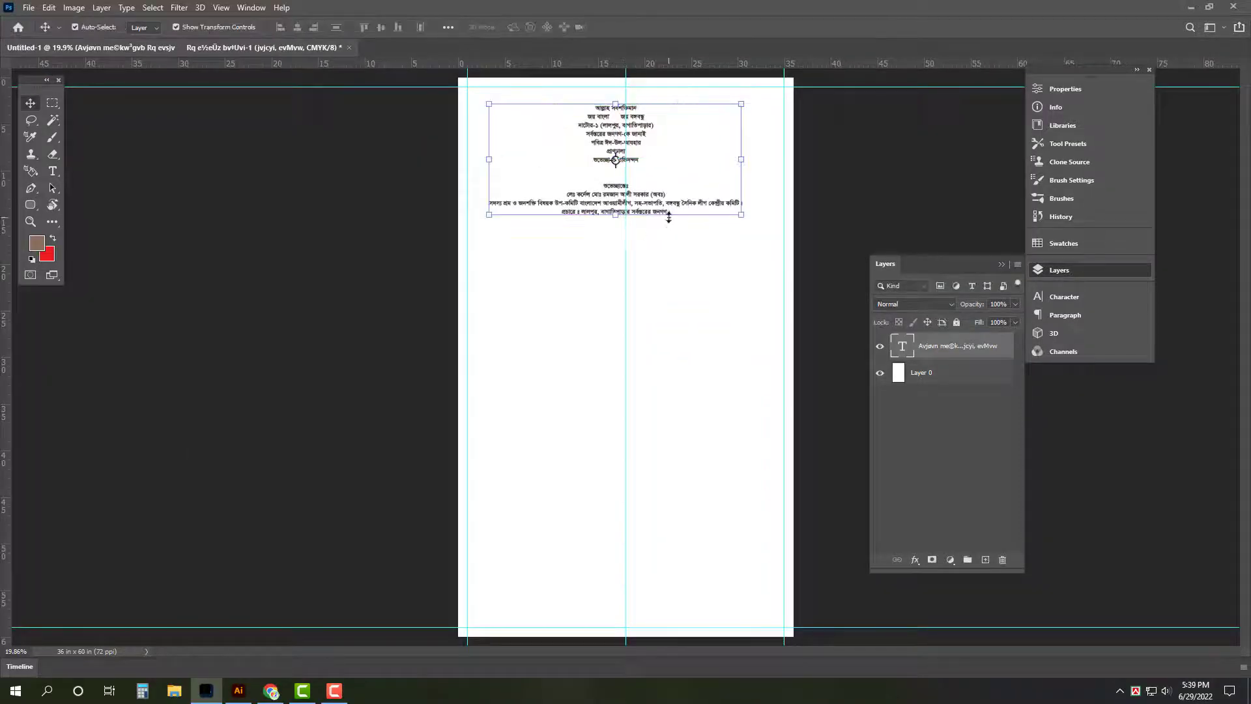
{"action": "left_click_drag", "start_coordinate": [671, 170], "coordinate": [676, 294]}
{"action": "left_click", "coordinate": [364, 617]}
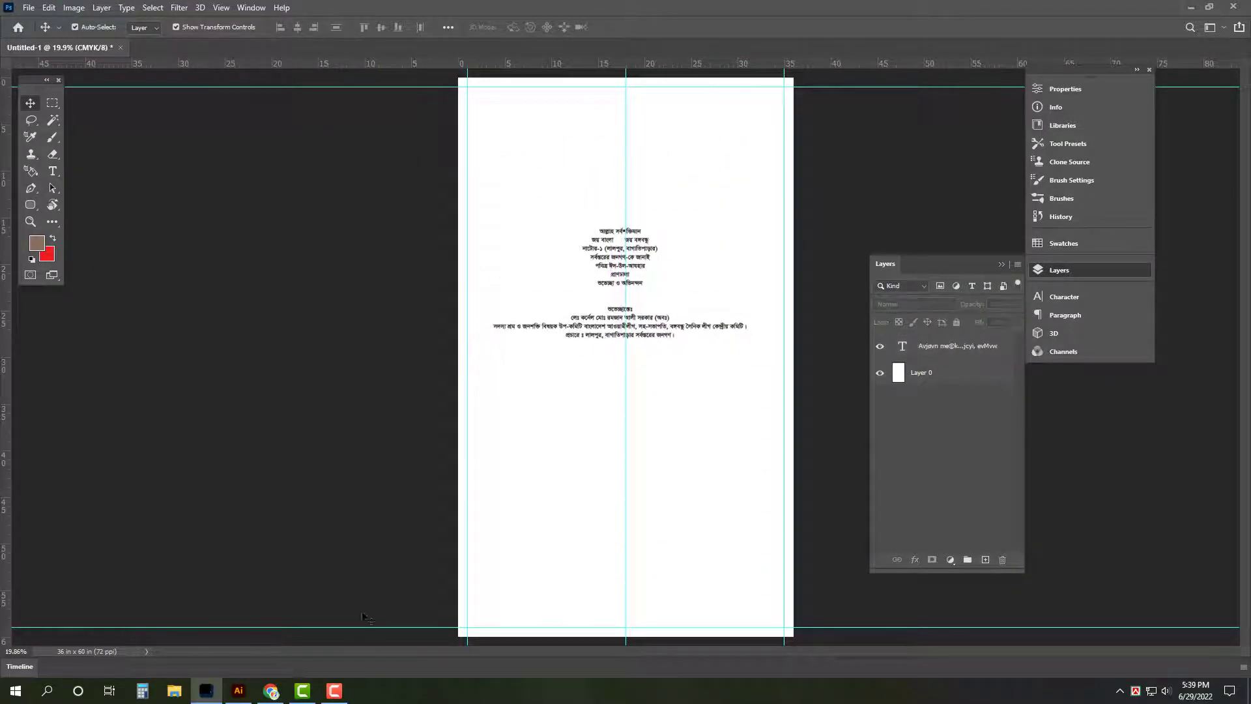
{"action": "left_click", "coordinate": [238, 689]}
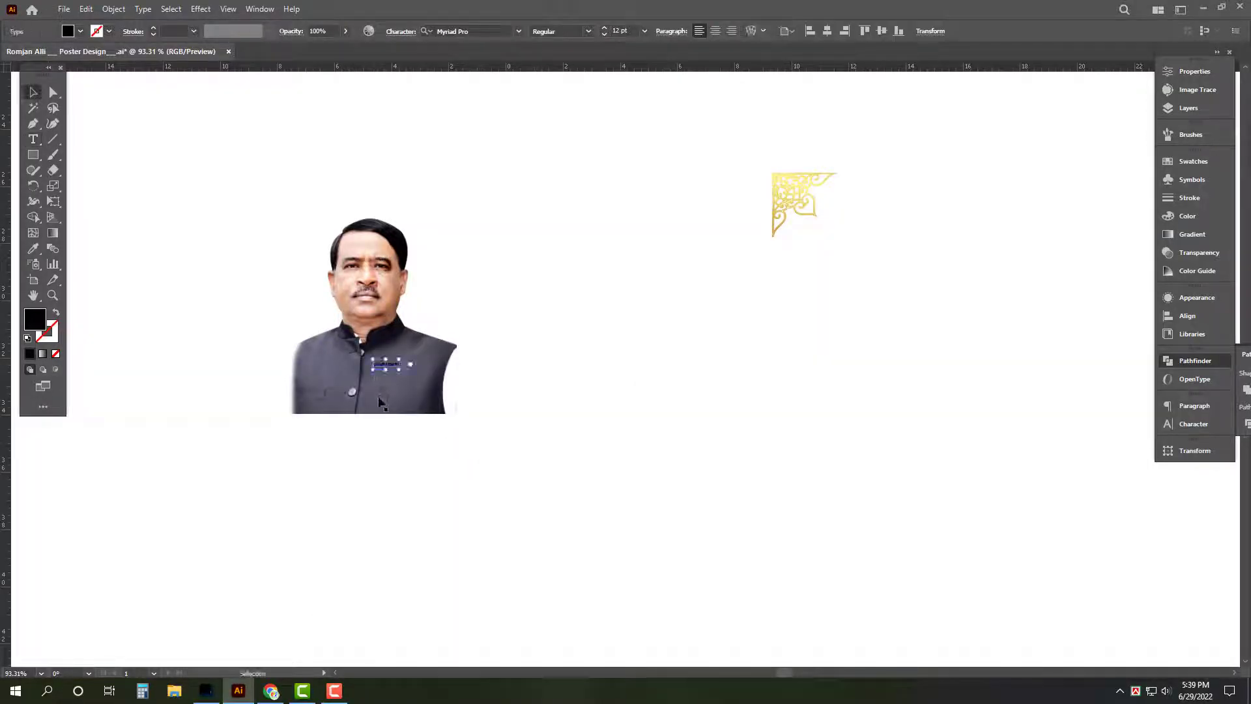
Step: Cut the portrait from Illustrator and paste it into the poster as pixels
{"action": "key", "text": "v"}
{"action": "left_click", "coordinate": [378, 373]}
{"action": "key", "text": "ctrl+x"}
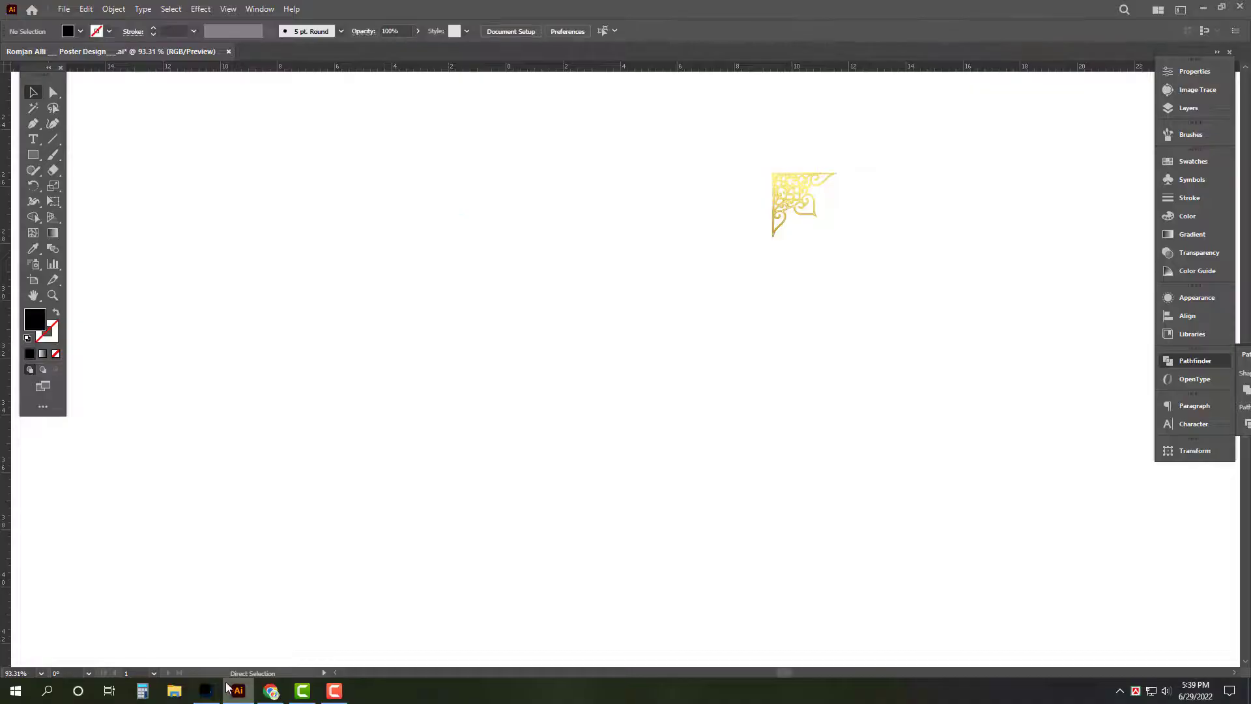
{"action": "left_click", "coordinate": [218, 691]}
{"action": "key", "text": "ctrl+v"}
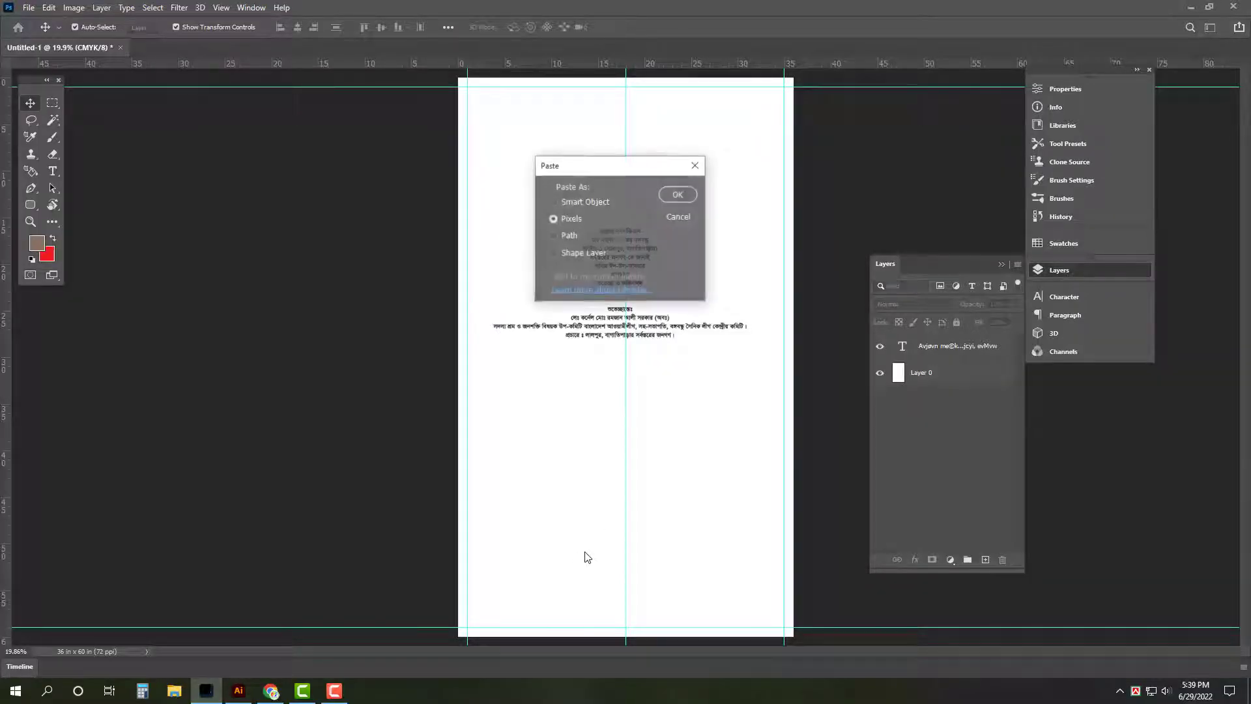
{"action": "key", "text": "Return"}
Step: Enlarge the portrait, flip it horizontally, and set it against the left edge
{"action": "left_click_drag", "start_coordinate": [627, 326], "coordinate": [626, 256]}
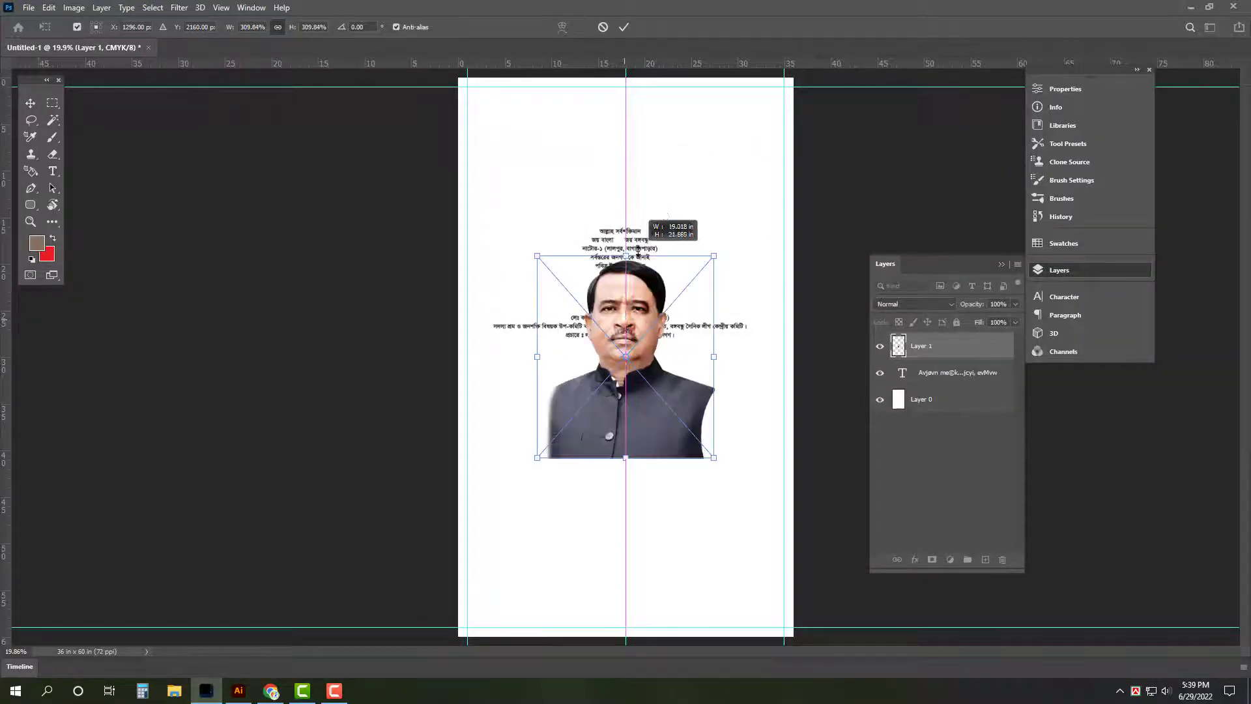
{"action": "right_click", "coordinate": [636, 475]}
{"action": "left_click", "coordinate": [661, 448]}
{"action": "left_click_drag", "start_coordinate": [661, 448], "coordinate": [552, 456]}
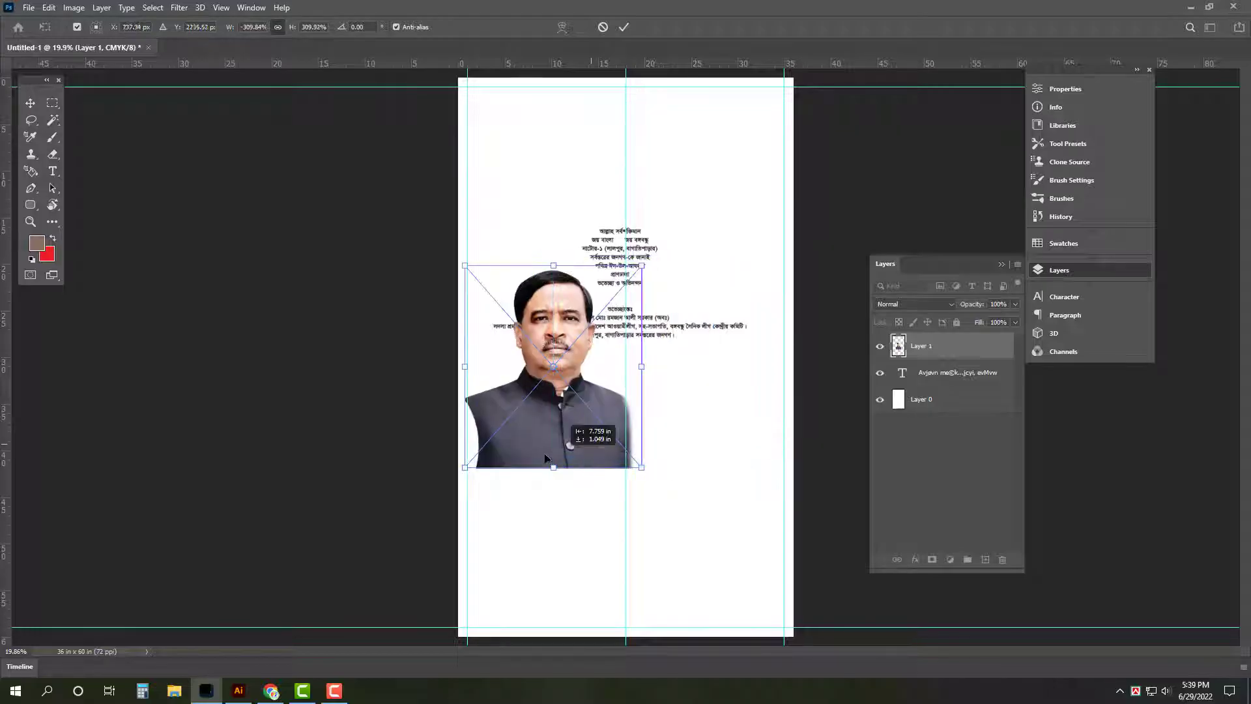
{"action": "key", "text": "Return"}
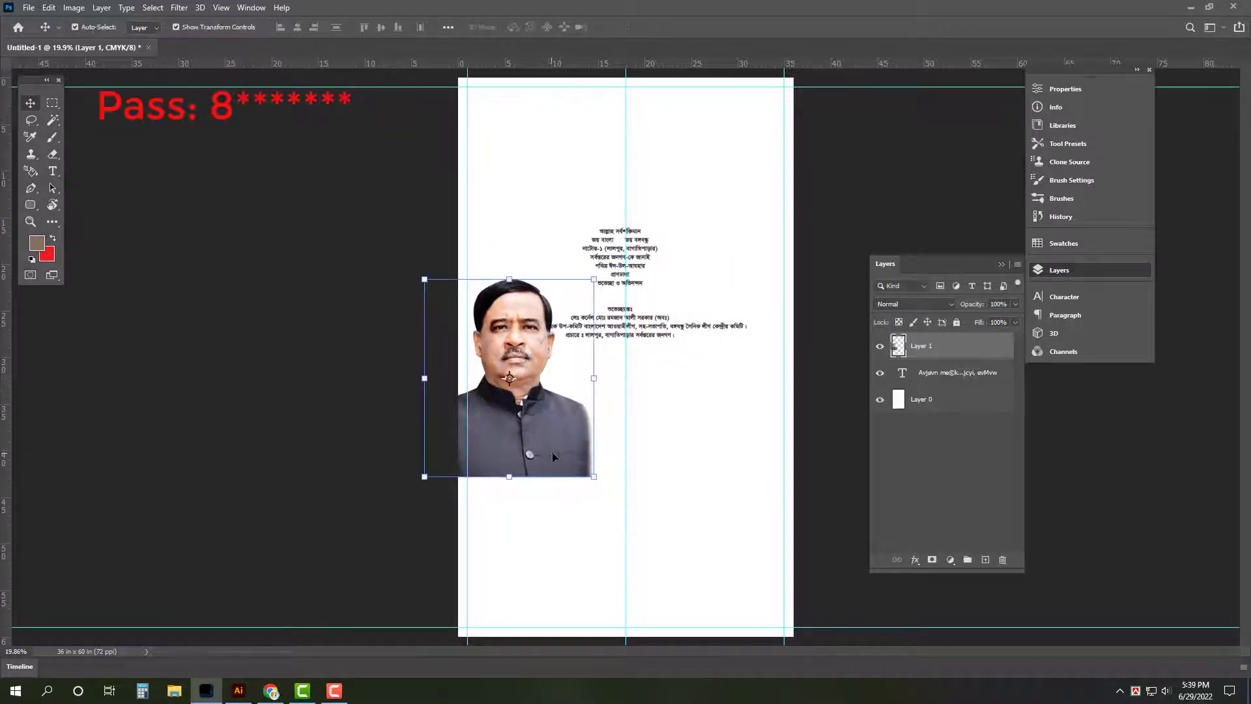
Step: Try duplicating the white background layer downward, then undo it
{"action": "key", "text": "Tab"}
{"action": "left_click", "coordinate": [741, 293]}
{"action": "left_click_drag", "start_coordinate": [733, 161], "coordinate": [734, 564]}
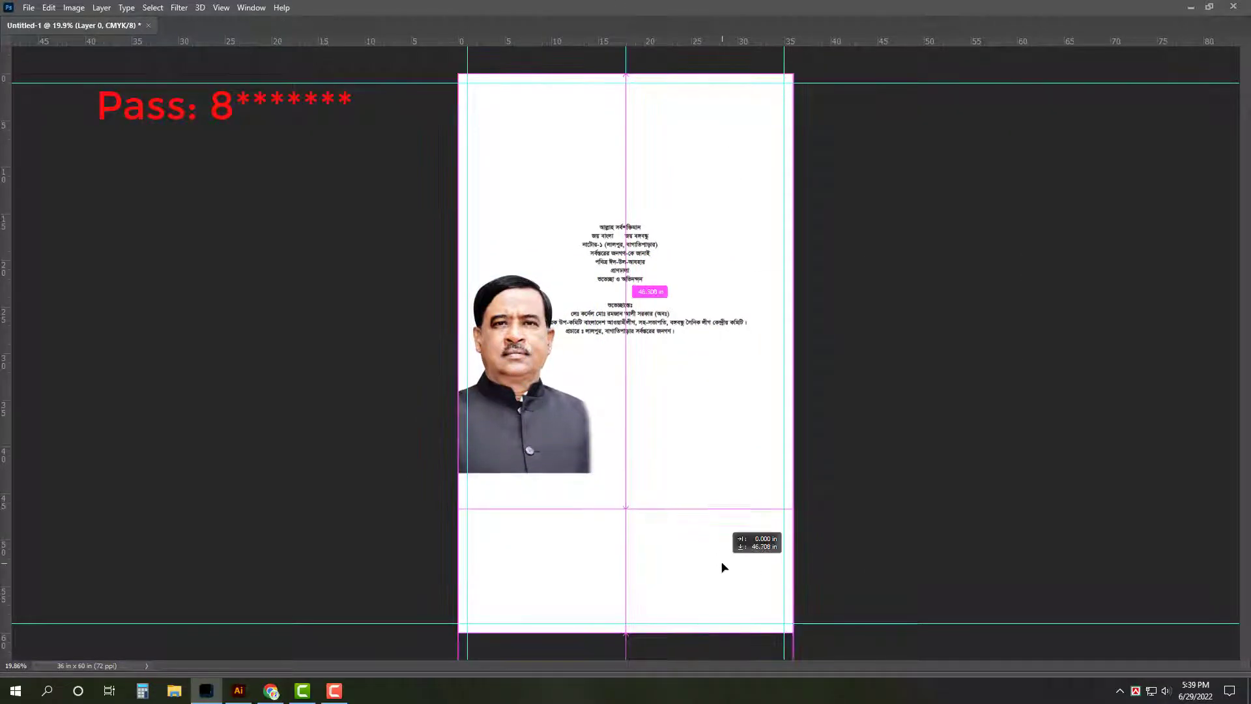
{"action": "key", "text": "ctrl+z"}
{"action": "key", "text": "Tab"}
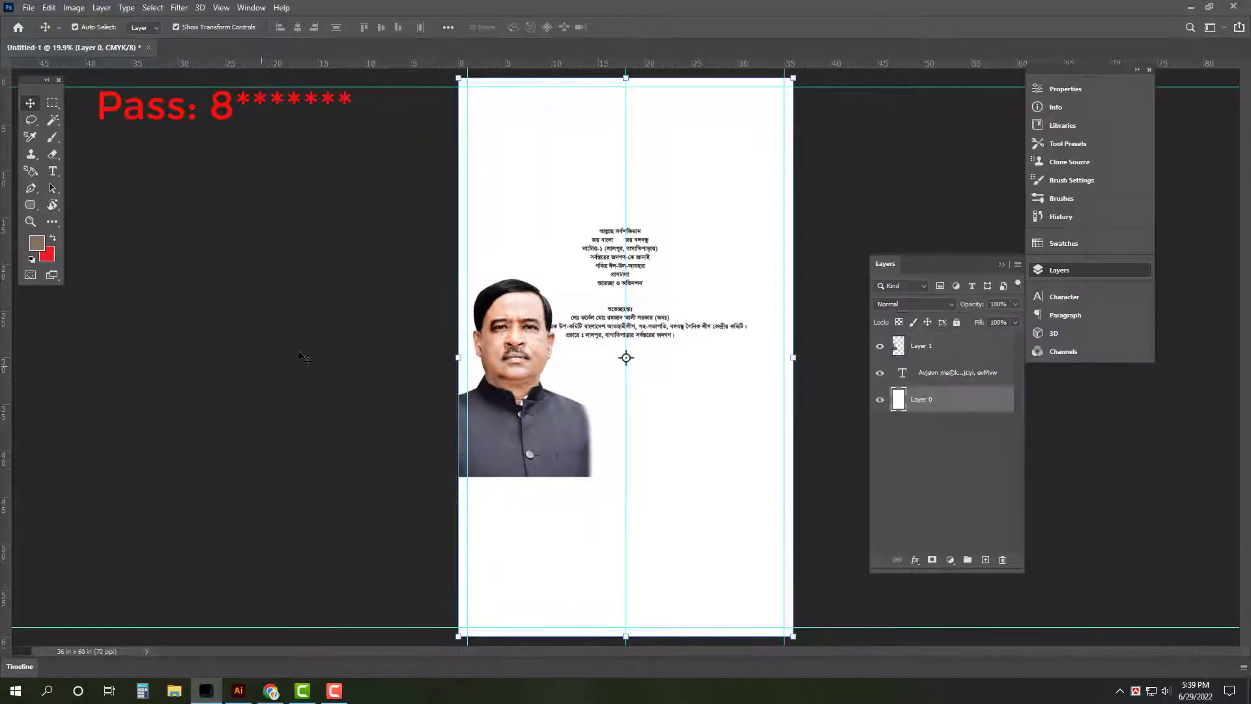
Step: Draw a curved path across the poster bottom, past both page edges, and make it a selection
{"action": "key", "text": "p"}
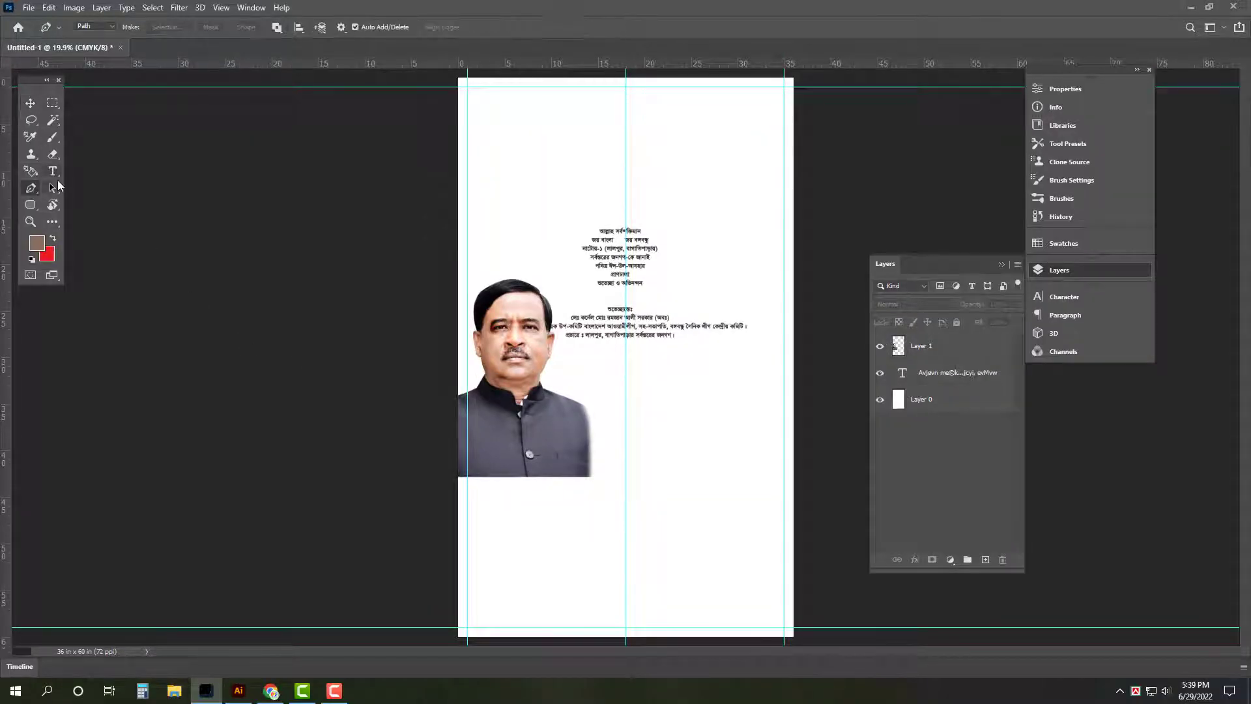
{"action": "left_click", "coordinate": [440, 481]}
{"action": "left_click_drag", "start_coordinate": [621, 545], "coordinate": [746, 544]}
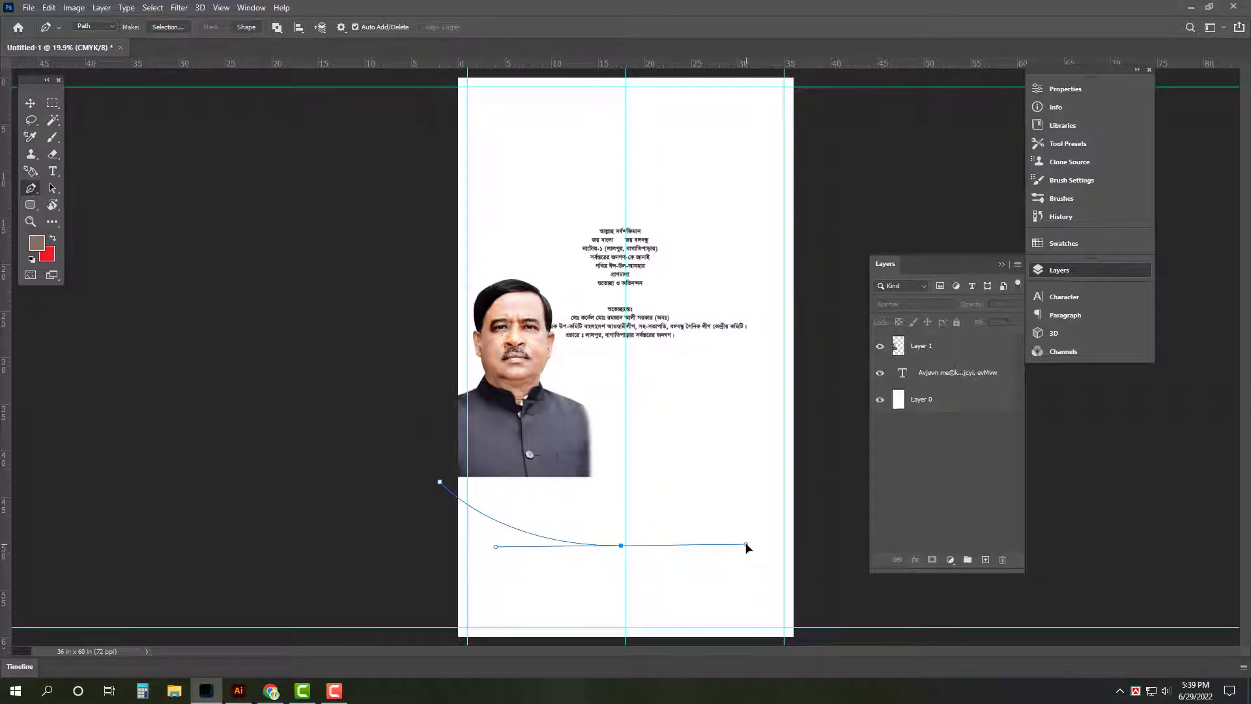
{"action": "key", "text": "ctrl+minus"}
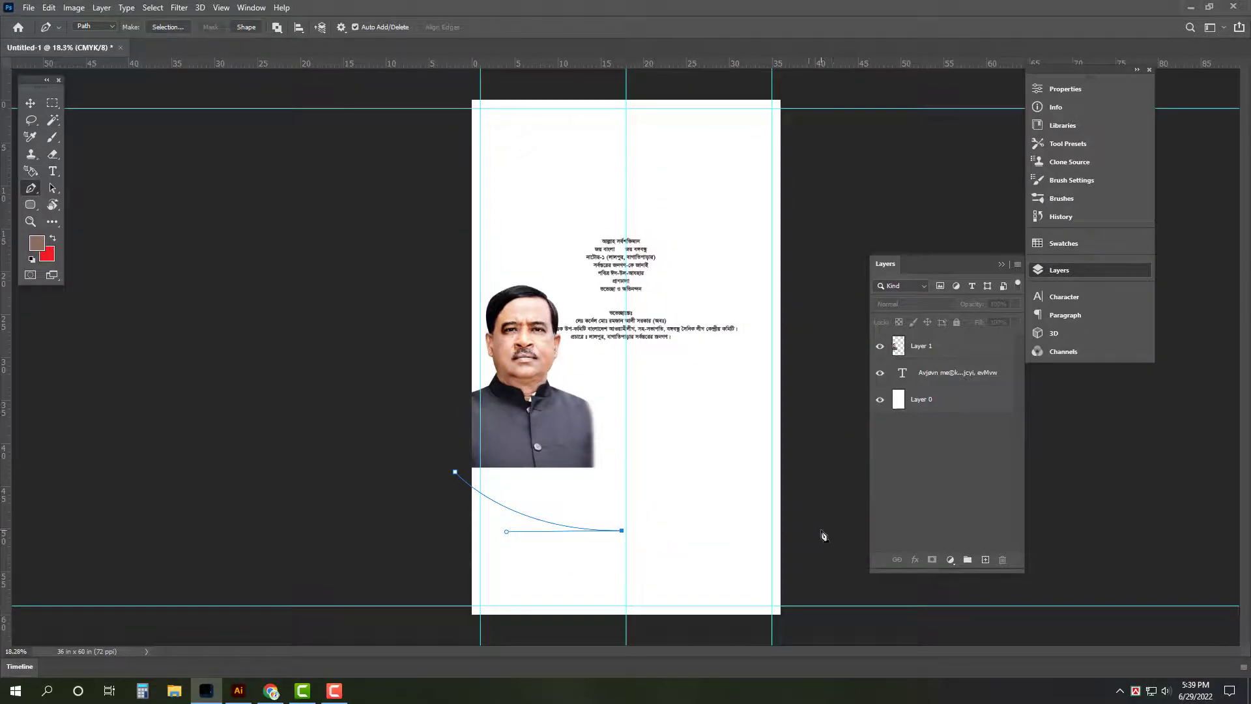
{"action": "left_click", "coordinate": [821, 531]}
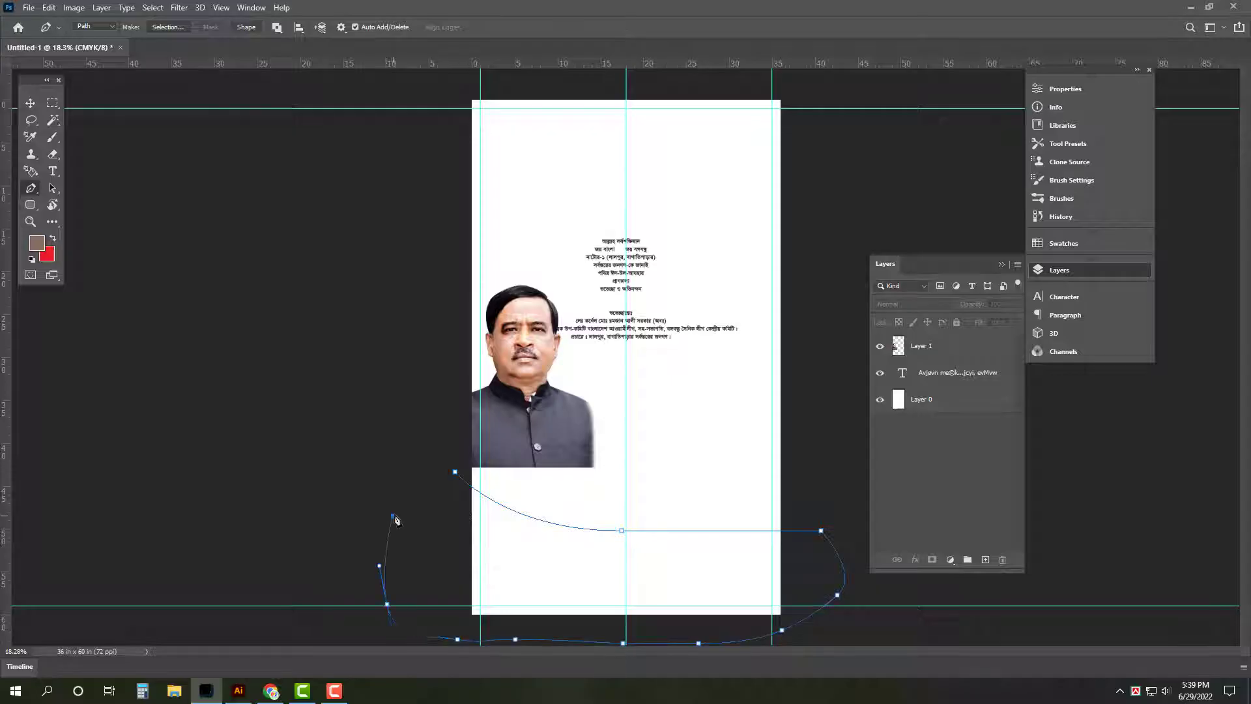
{"action": "key", "text": "ctrl+Return"}
Step: Fill the selection with red on a new layer and put the portrait behind it
{"action": "key", "text": "v"}
{"action": "key", "text": "ctrl+j"}
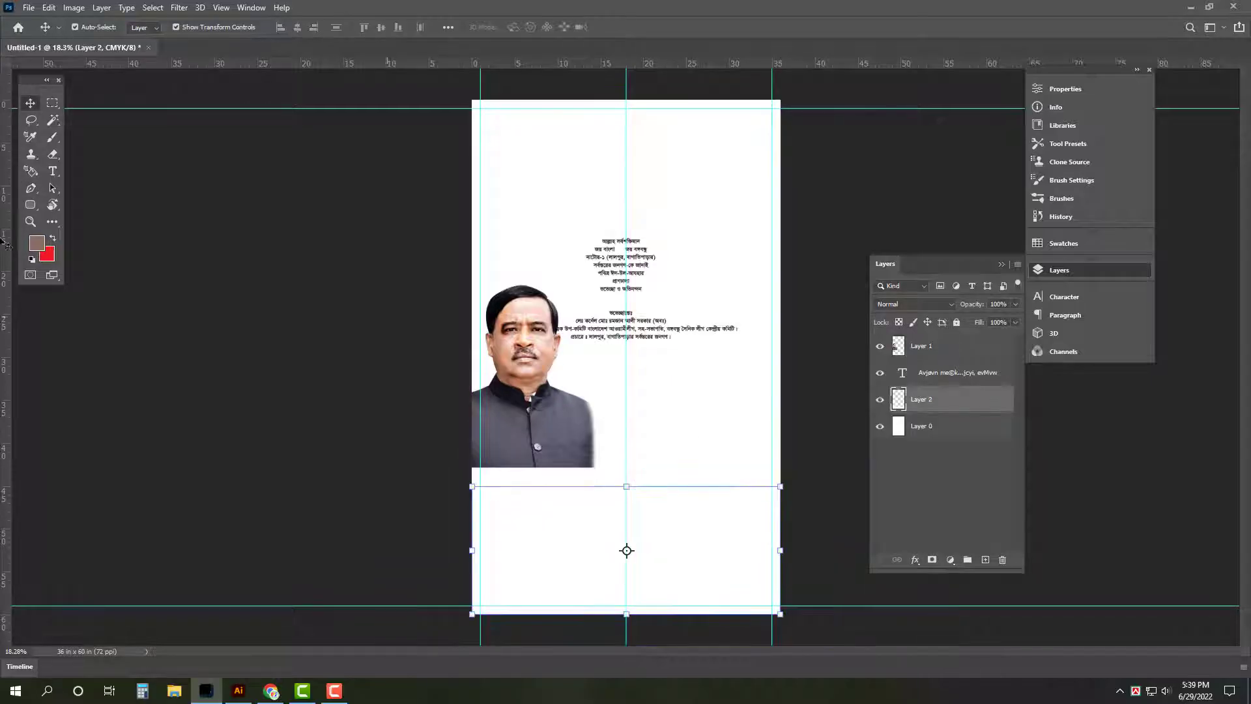
{"action": "key", "text": "ctrl+BackSpace"}
{"action": "key", "text": "ctrl+0"}
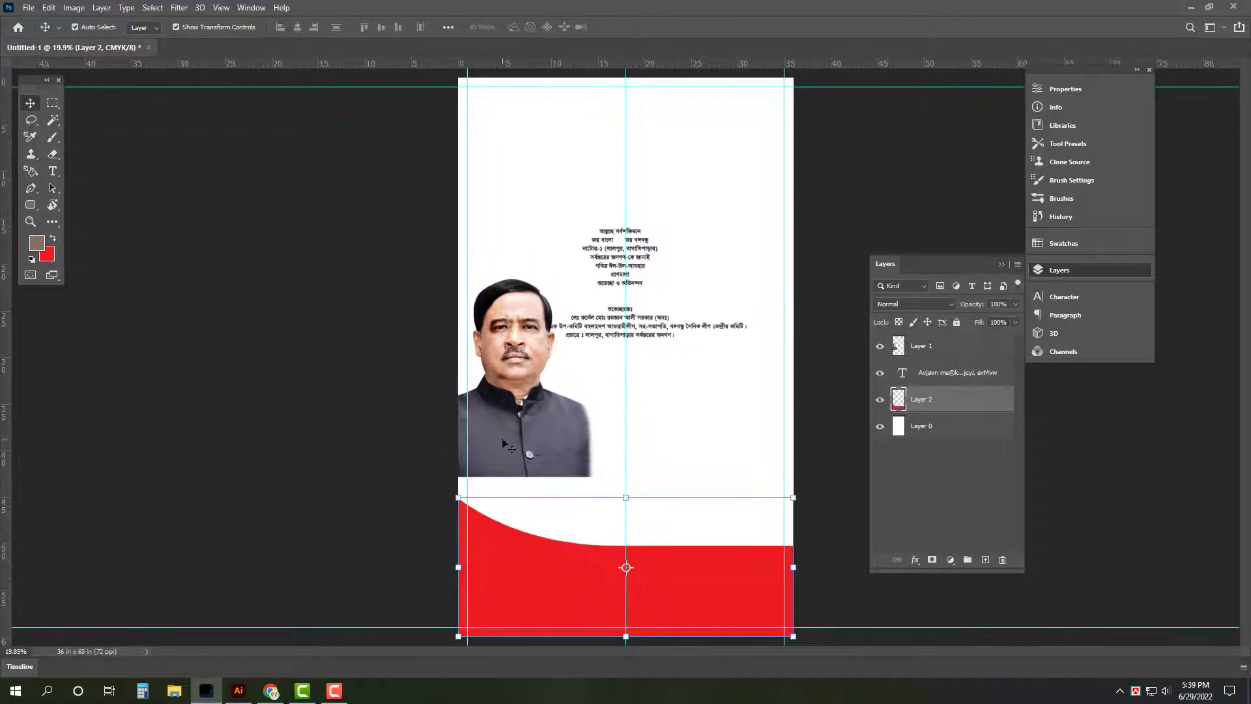
{"action": "left_click_drag", "start_coordinate": [540, 436], "coordinate": [538, 517]}
{"action": "key", "text": "ctrl+bracketleft"}
{"action": "key", "text": "ctrl+bracketleft"}
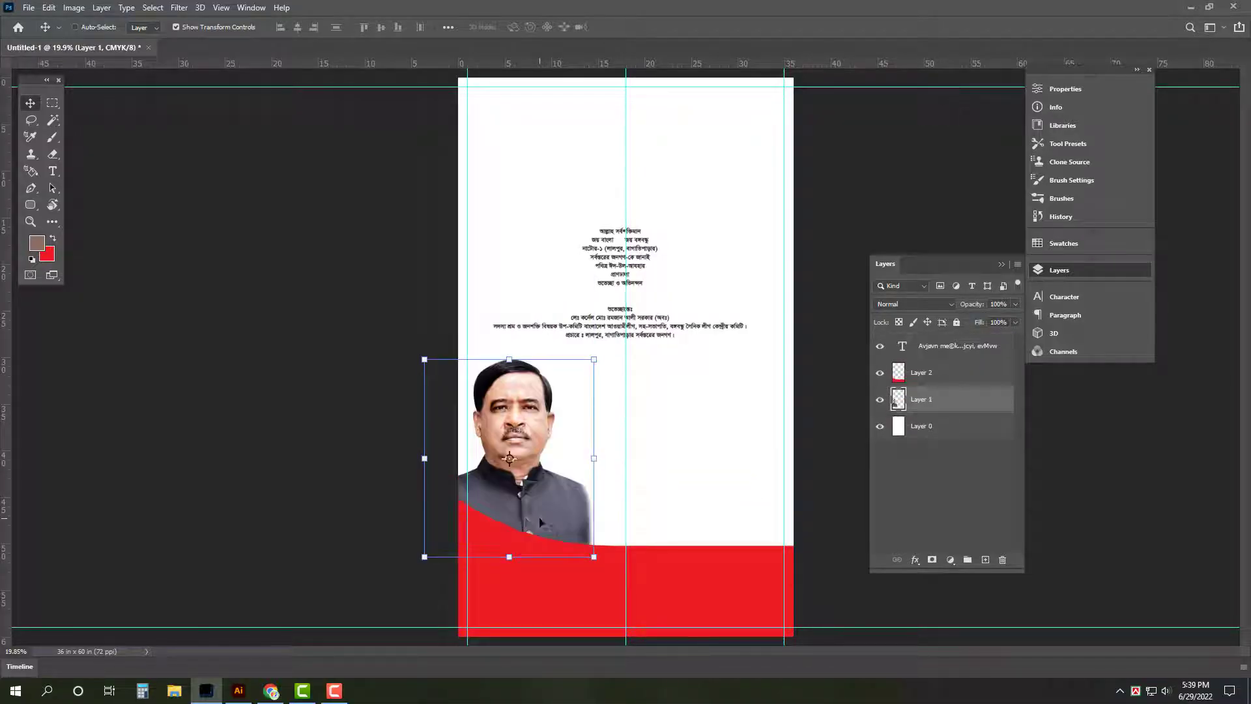
{"action": "scroll", "coordinate": [697, 629], "scroll_direction": "up", "scroll_amount": 1}
Step: Delete the credit lines from the Bengali greeting text layer
{"action": "scroll", "coordinate": [640, 150], "scroll_direction": "down", "scroll_amount": 2}
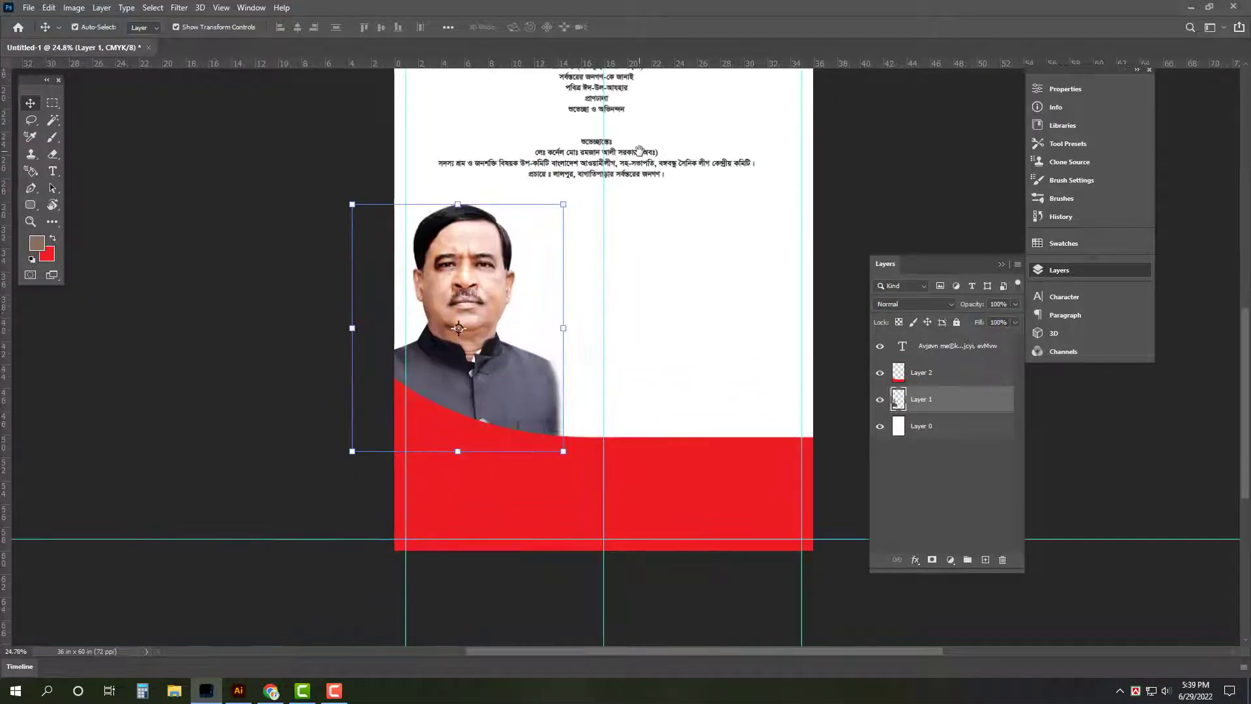
{"action": "scroll", "coordinate": [617, 143], "scroll_direction": "up", "scroll_amount": 2}
{"action": "left_click", "coordinate": [573, 141], "text": "ctrl"}
{"action": "key", "text": "y"}
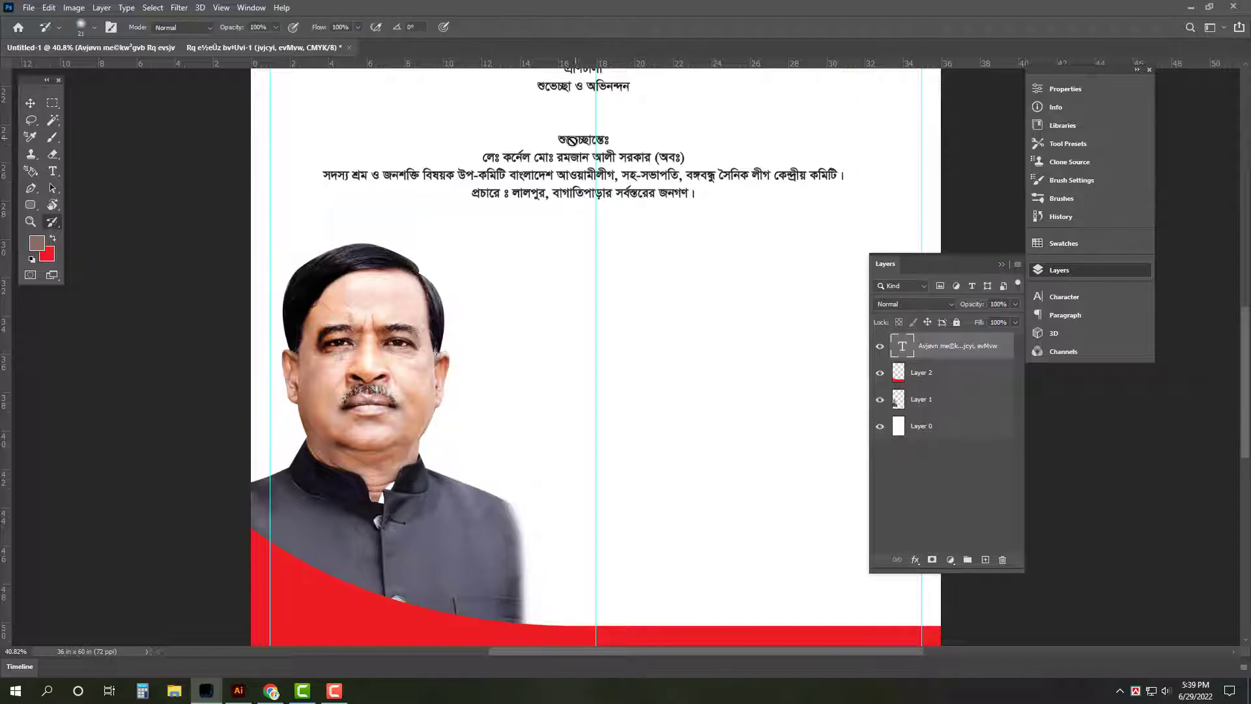
{"action": "key", "text": "t"}
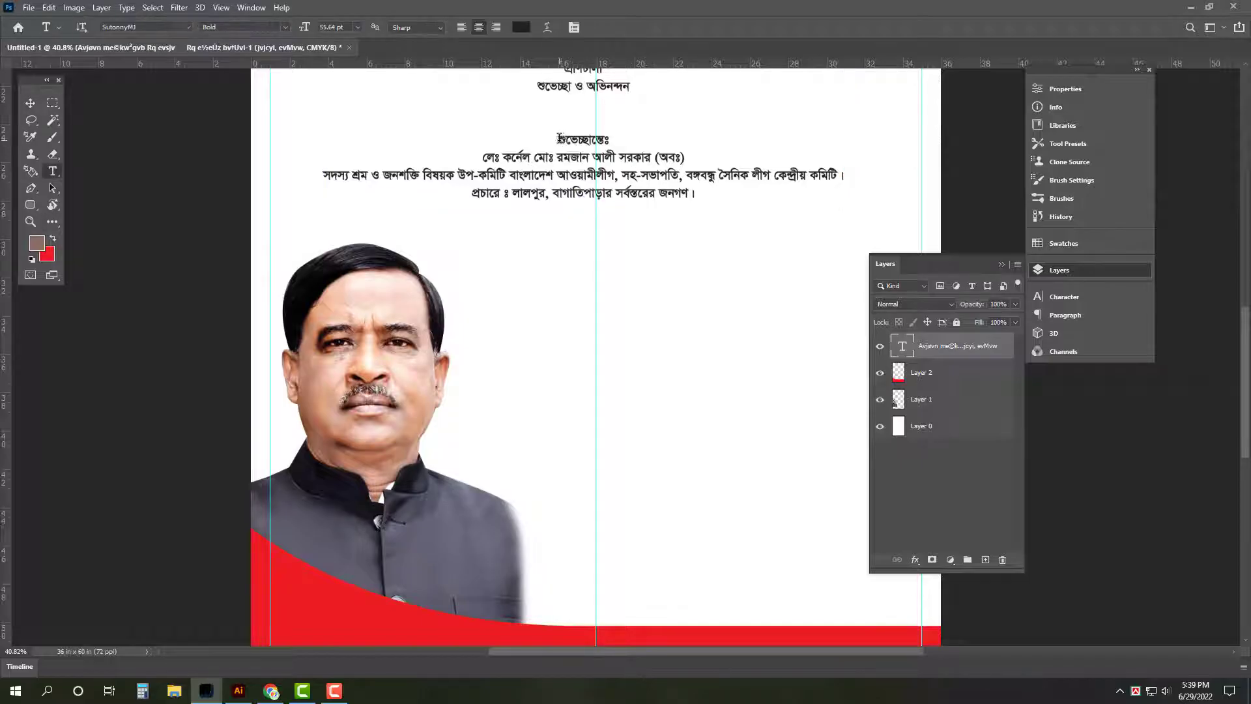
{"action": "key", "text": "Escape"}
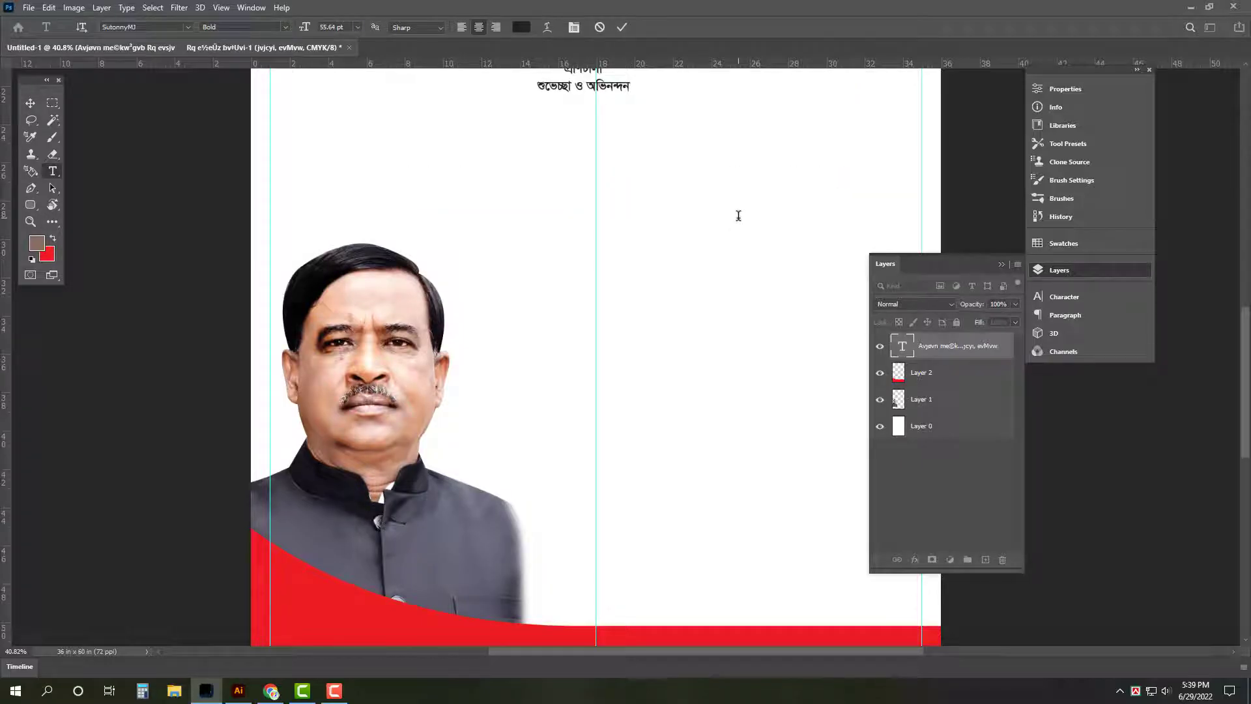
Step: Duplicate the text layer lower down, fill it with the credit lines, and move it onto the red band
{"action": "left_click_drag", "start_coordinate": [645, 88], "coordinate": [647, 374]}
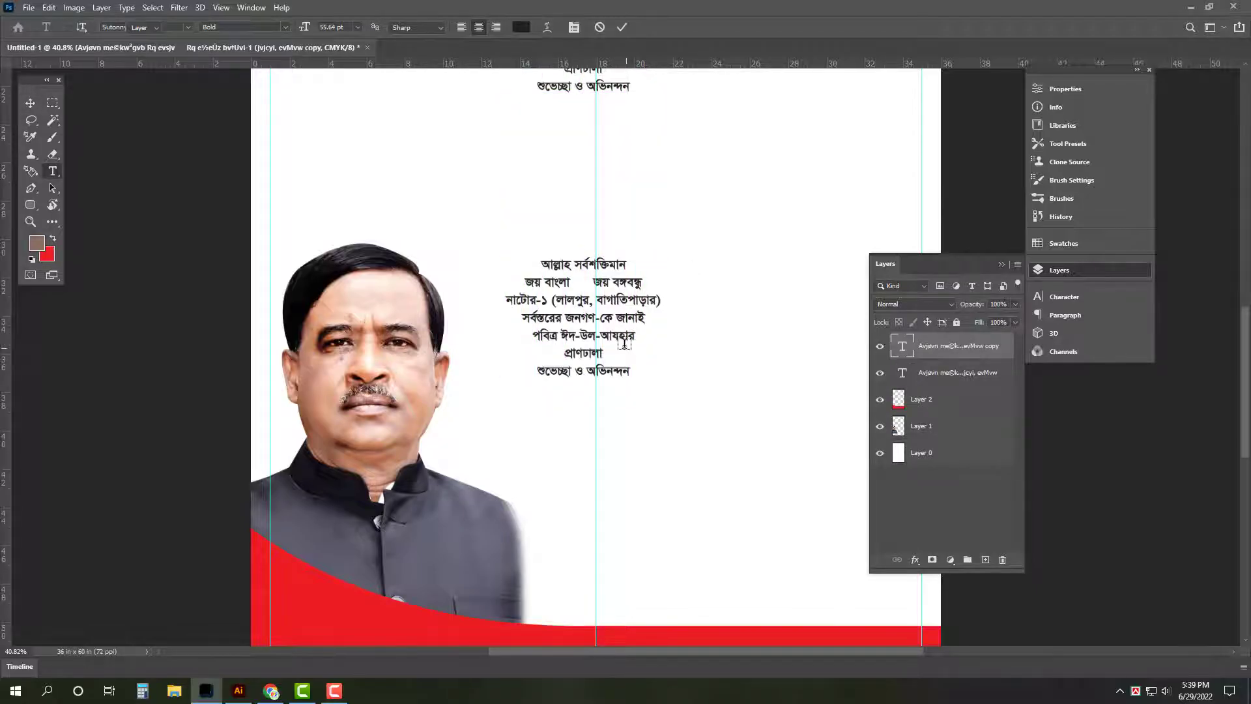
{"action": "key", "text": "ctrl+a"}
{"action": "key", "text": "ctrl+v"}
{"action": "scroll", "coordinate": [624, 343], "scroll_direction": "down", "scroll_amount": 3}
{"action": "mouse_move", "coordinate": [598, 247]}
{"action": "left_mouse_down"}
{"action": "mouse_move", "coordinate": [598, 633]}
{"action": "mouse_move", "coordinate": [583, 437]}
{"action": "left_mouse_up"}
Step: Remove the fourth credit line, and place it as an enlarged duplicate layer at the bottom left
{"action": "scroll", "coordinate": [582, 423], "scroll_direction": "up", "scroll_amount": 1}
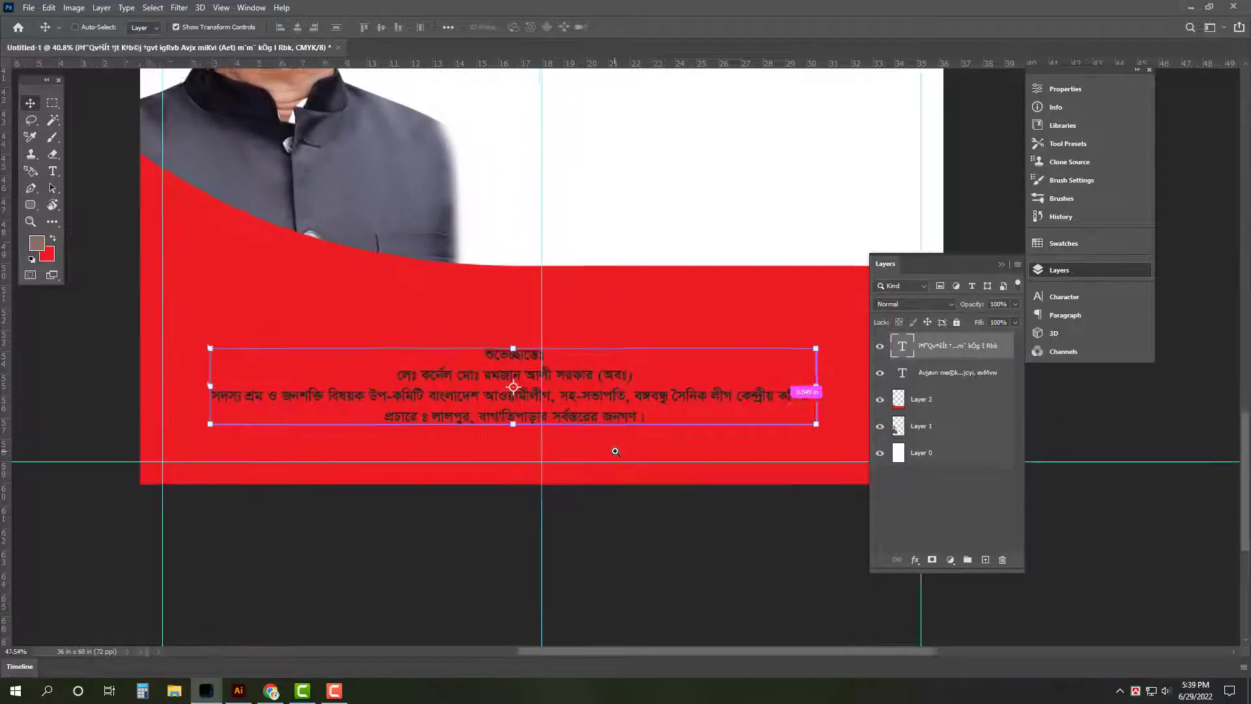
{"action": "key", "text": "Tab"}
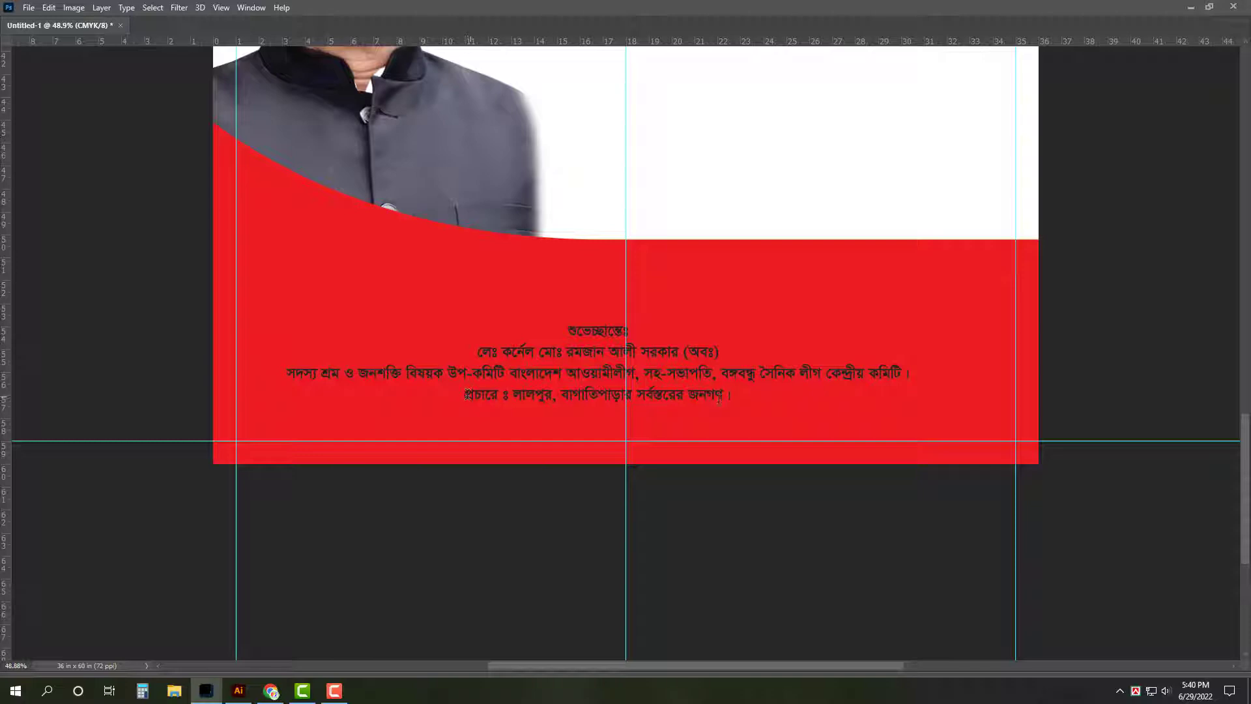
{"action": "left_click_drag", "start_coordinate": [468, 394], "coordinate": [736, 395]}
{"action": "key", "text": "BackSpace"}
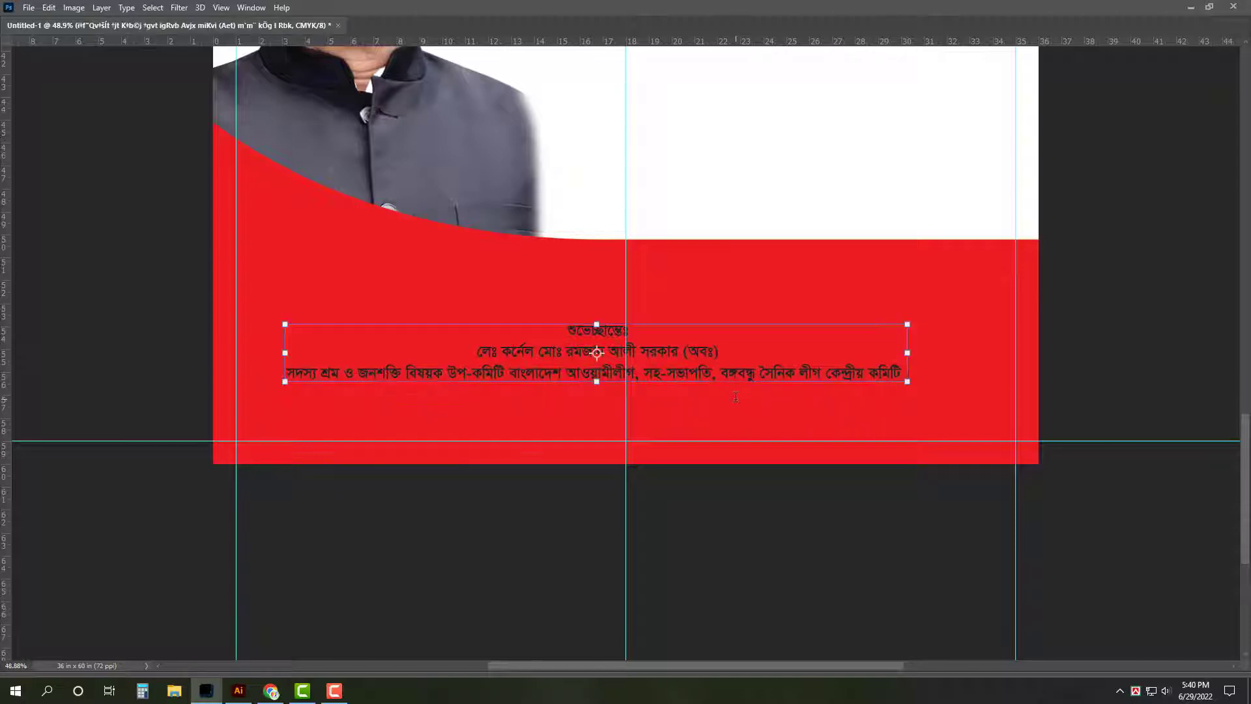
{"action": "key", "text": "ctrl+Return"}
{"action": "left_click_drag", "start_coordinate": [631, 324], "coordinate": [631, 398]}
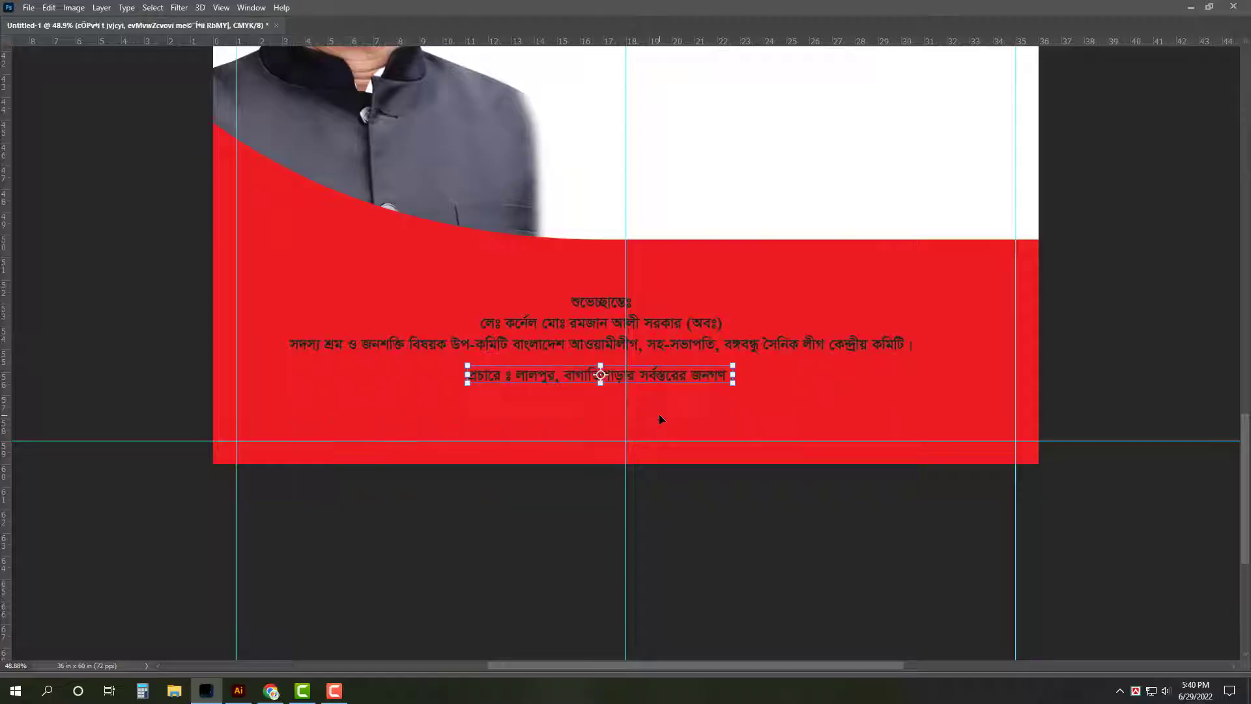
{"action": "mouse_move", "coordinate": [673, 379]}
{"action": "left_mouse_down"}
{"action": "mouse_move", "coordinate": [444, 434]}
{"action": "mouse_move", "coordinate": [640, 429]}
{"action": "left_mouse_up"}
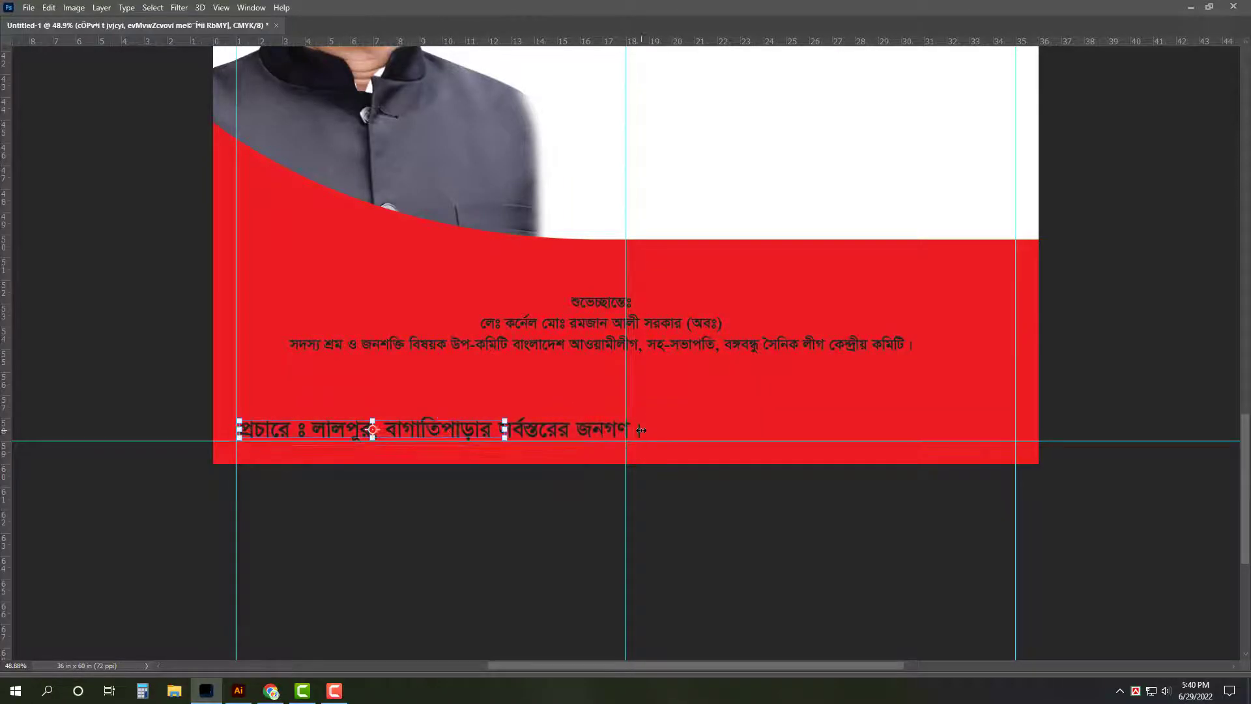
{"action": "left_click", "coordinate": [845, 385]}
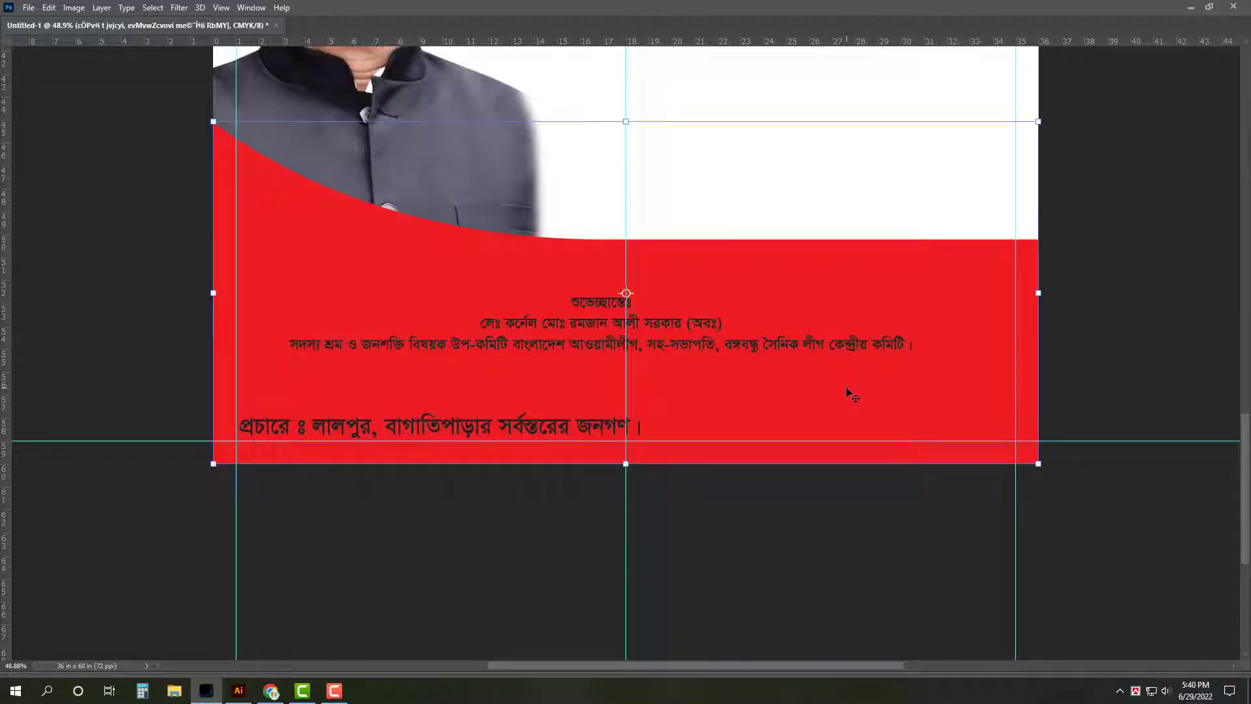
Step: Add a white-filled box on a new layer behind the bottom publicity line
{"action": "key", "text": "m"}
{"action": "left_click_drag", "start_coordinate": [217, 394], "coordinate": [737, 464]}
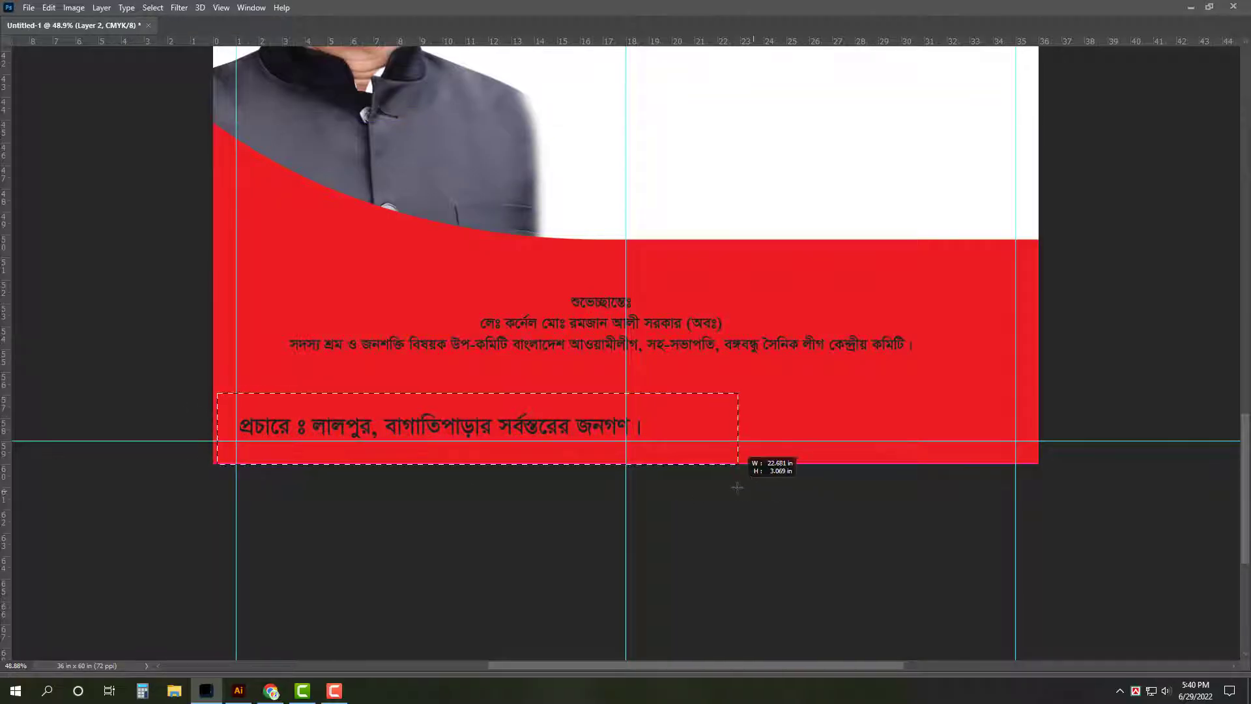
{"action": "key", "text": "v"}
{"action": "key", "text": "ctrl+j"}
{"action": "key", "text": "Tab"}
{"action": "key", "text": "i"}
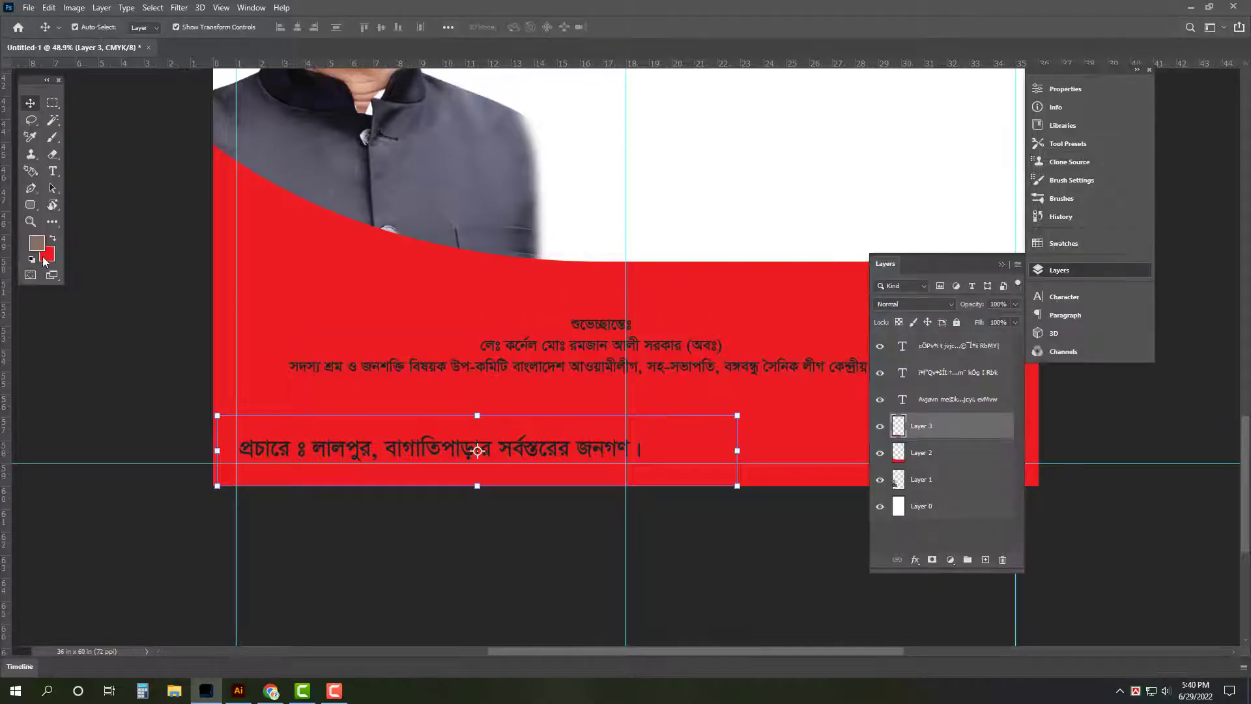
{"action": "left_click", "coordinate": [47, 254]}
{"action": "left_click", "coordinate": [508, 183]}
{"action": "key", "text": "Return"}
{"action": "key", "text": "v"}
{"action": "key", "text": "ctrl+BackSpace"}
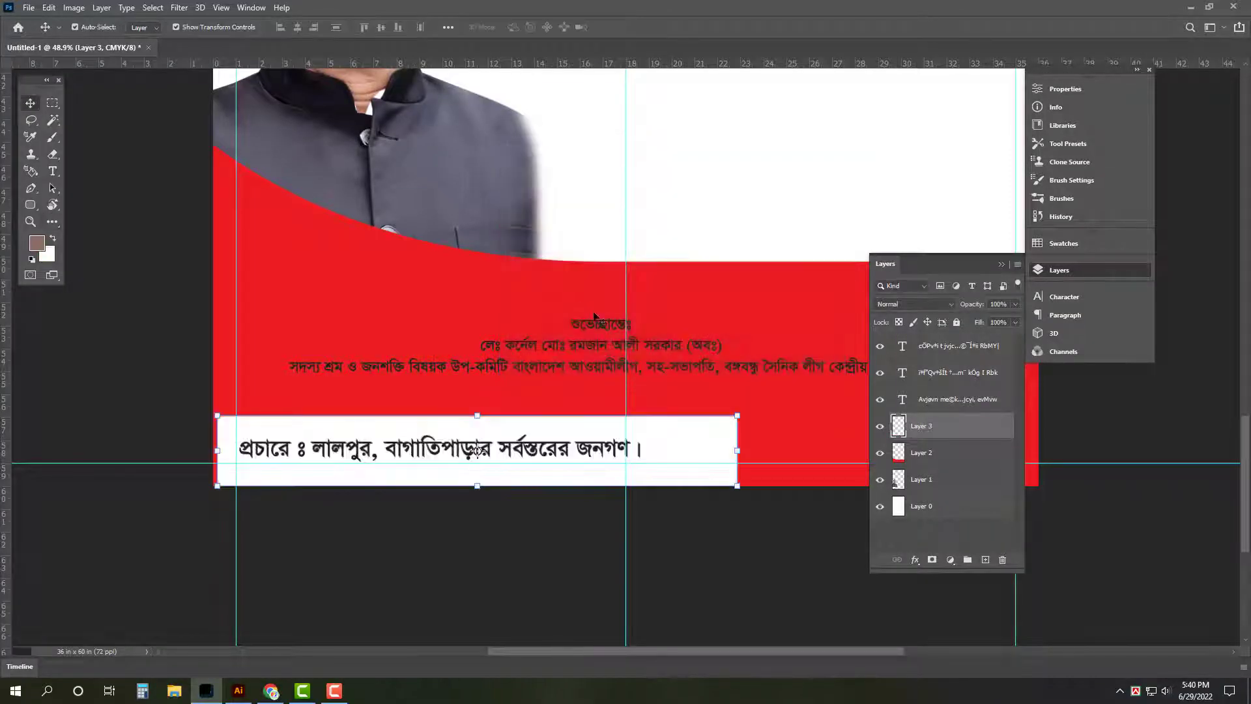
{"action": "key", "text": "ctrl+d"}
Step: Cut a triangle off the white box's lower-right end to slant it
{"action": "key", "text": "p"}
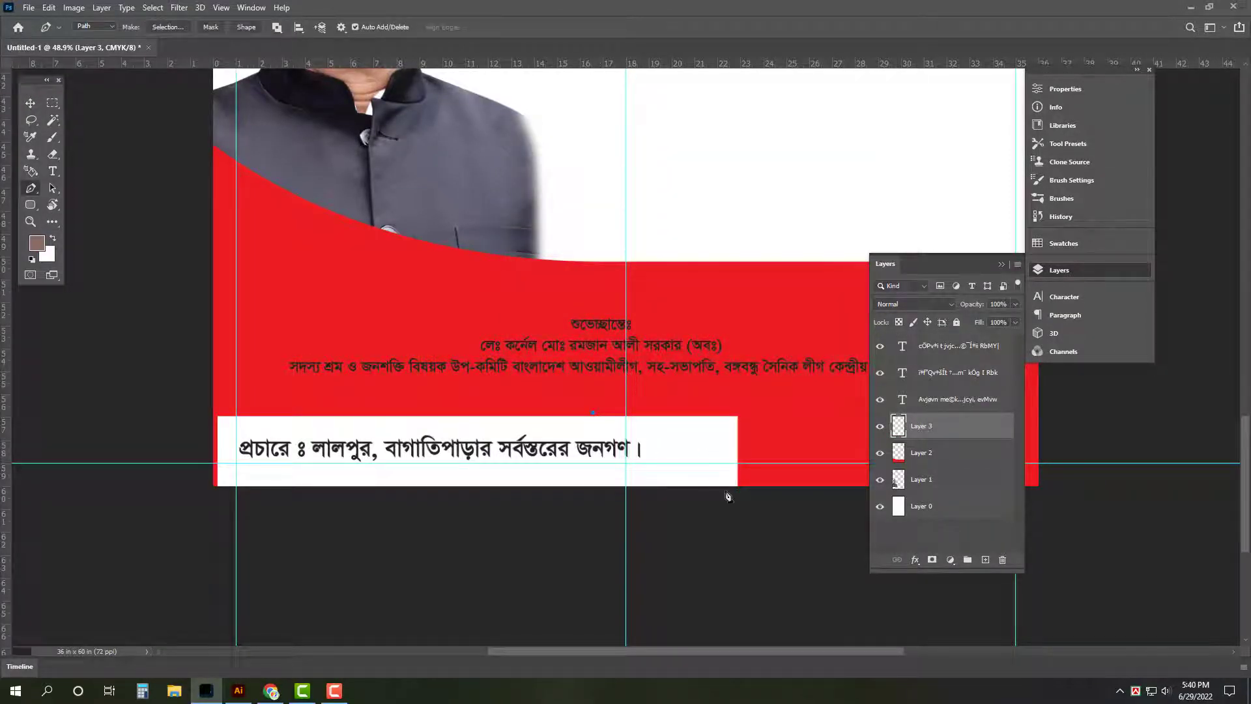
{"action": "left_click", "coordinate": [564, 315]}
{"action": "key", "text": "ctrl+Return"}
{"action": "key", "text": "Delete"}
{"action": "key", "text": "ctrl+d"}
Step: Widen the white band to the right and stretch it to the poster's left edge
{"action": "key", "text": "v"}
{"action": "left_click_drag", "start_coordinate": [728, 452], "coordinate": [756, 451]}
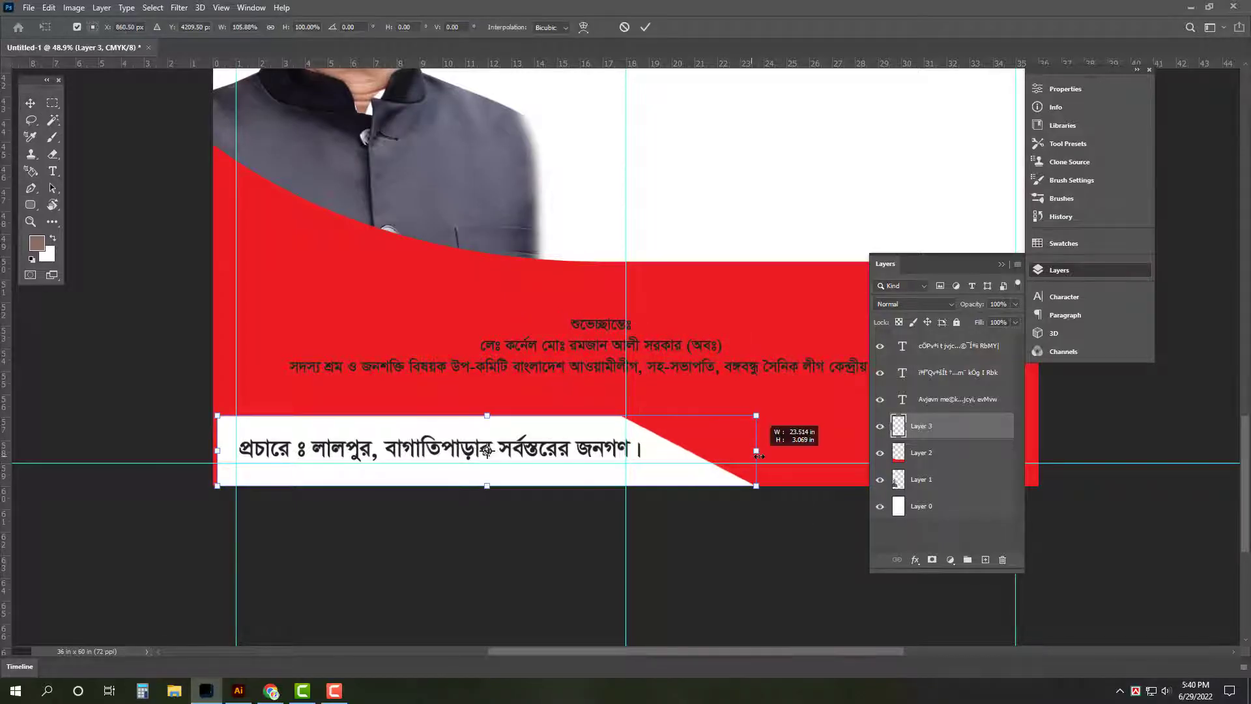
{"action": "left_click_drag", "start_coordinate": [221, 450], "coordinate": [212, 449]}
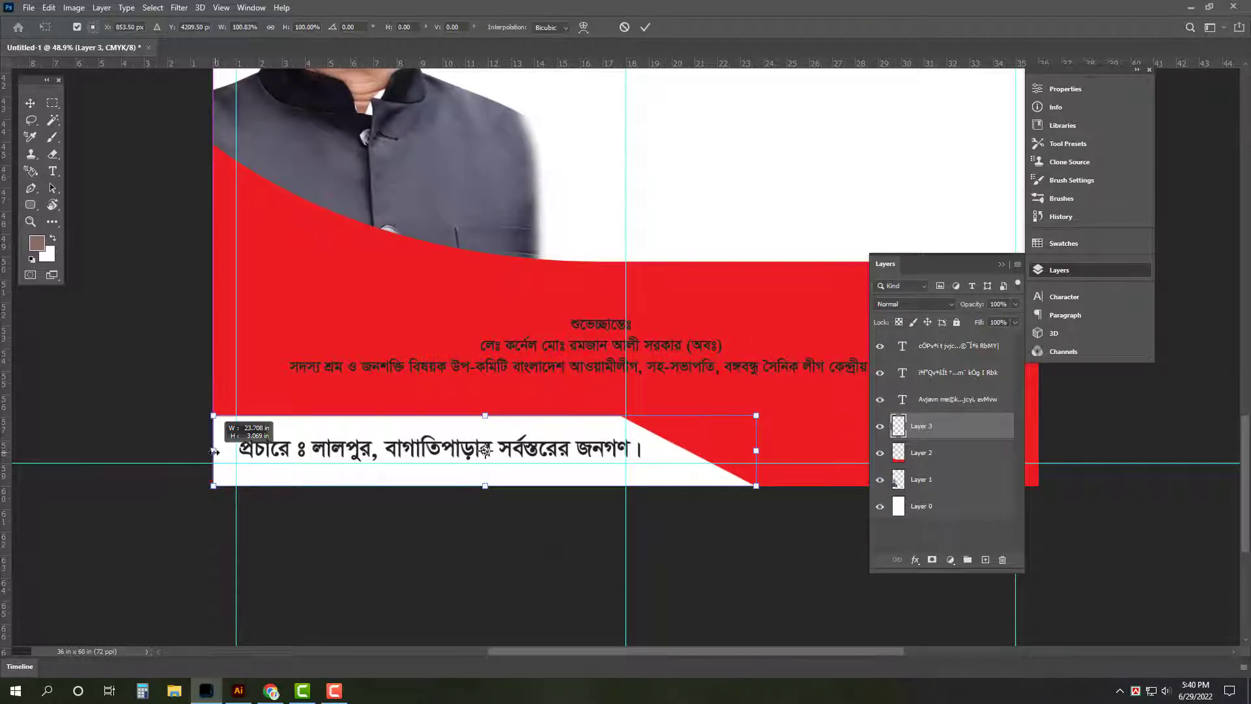
{"action": "left_click", "coordinate": [590, 612]}
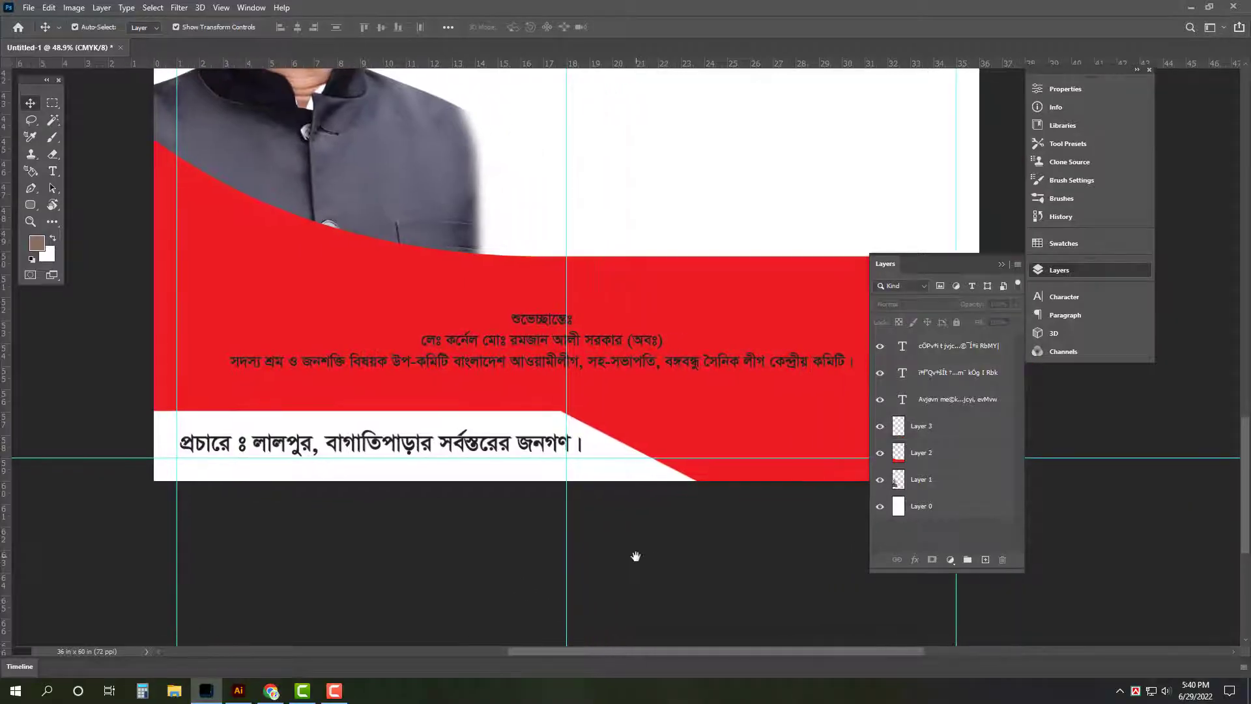
{"action": "key", "text": "Tab"}
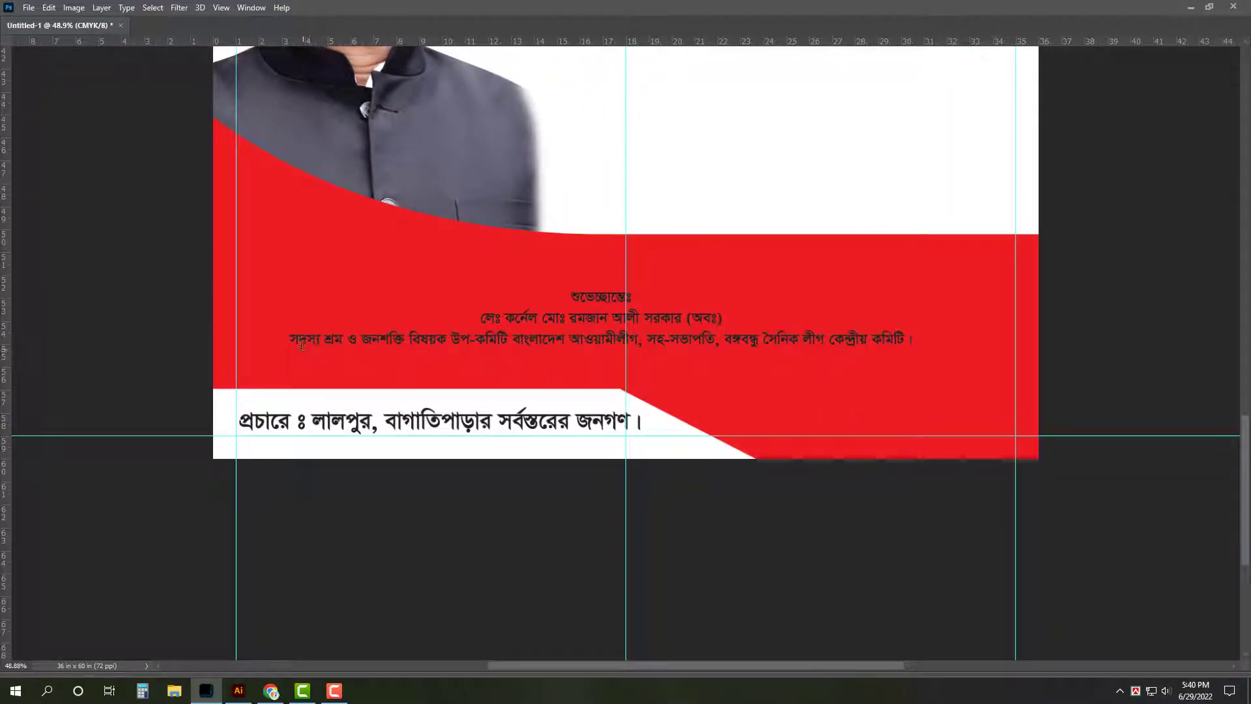
Step: Nudge the white bottom band down slightly, undoing an accidental greeting duplicate
{"action": "key", "text": "Escape"}
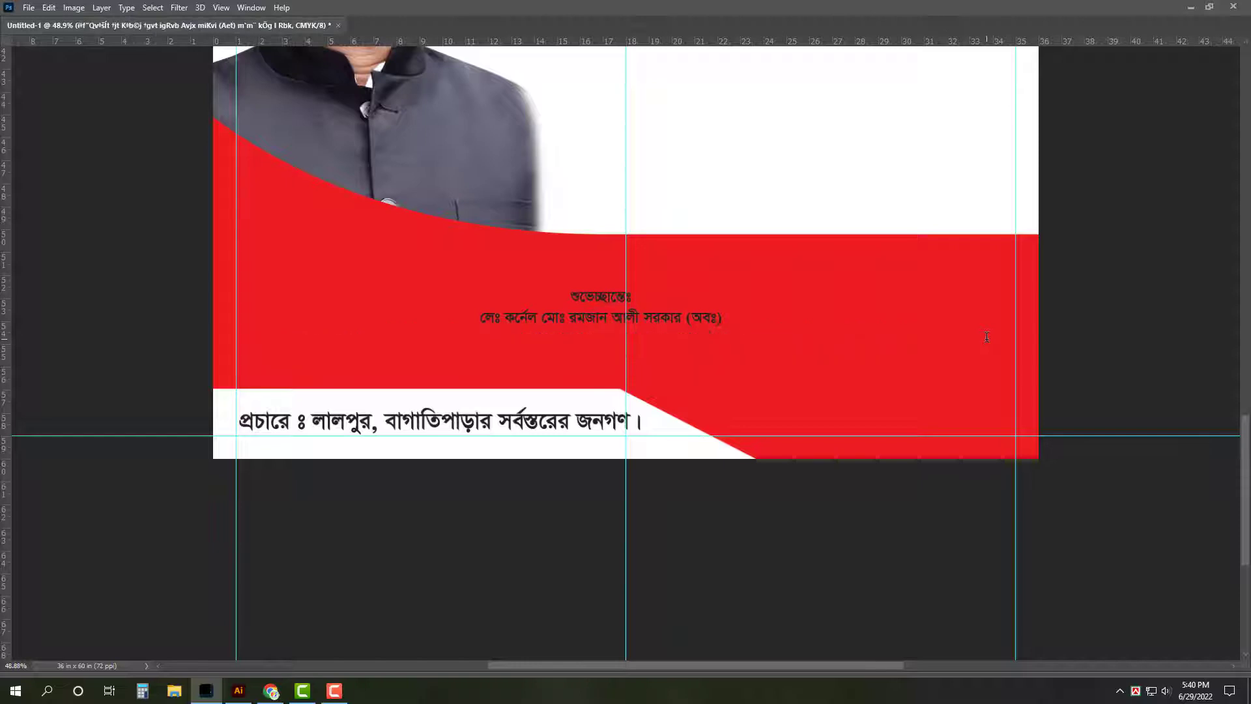
{"action": "key", "text": "v"}
{"action": "left_click_drag", "start_coordinate": [702, 323], "coordinate": [702, 368], "text": "alt"}
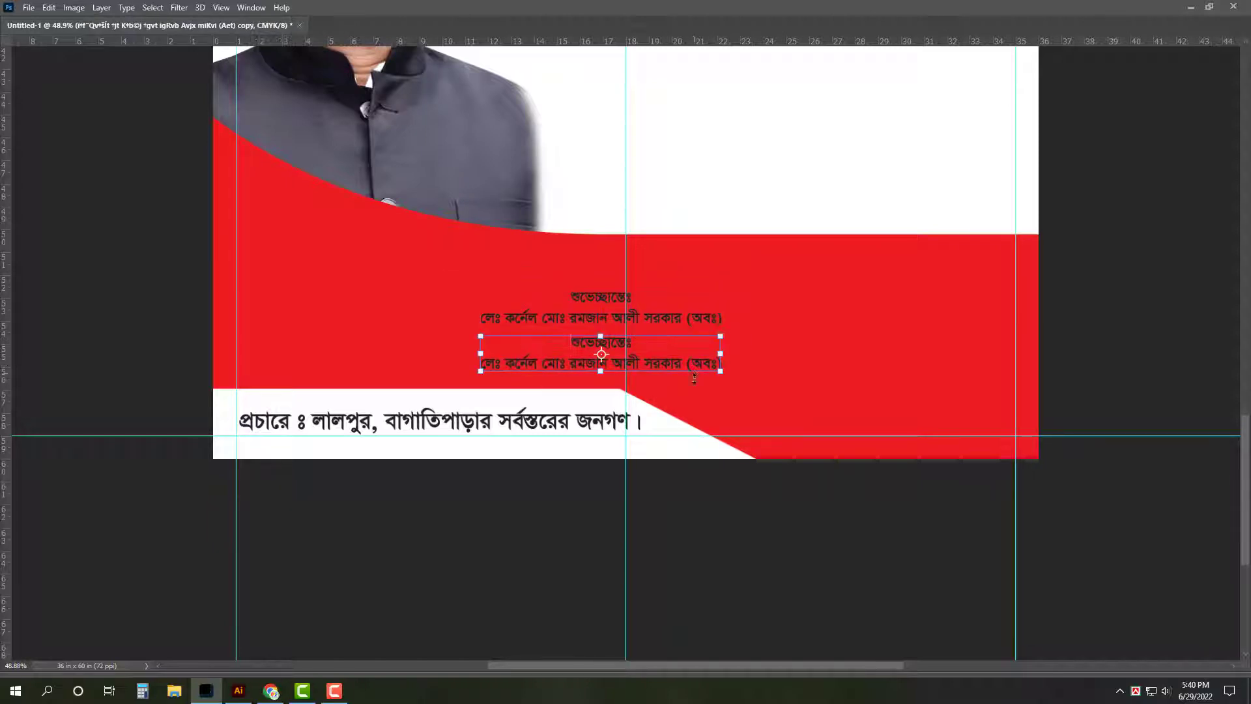
{"action": "key", "text": "ctrl+z"}
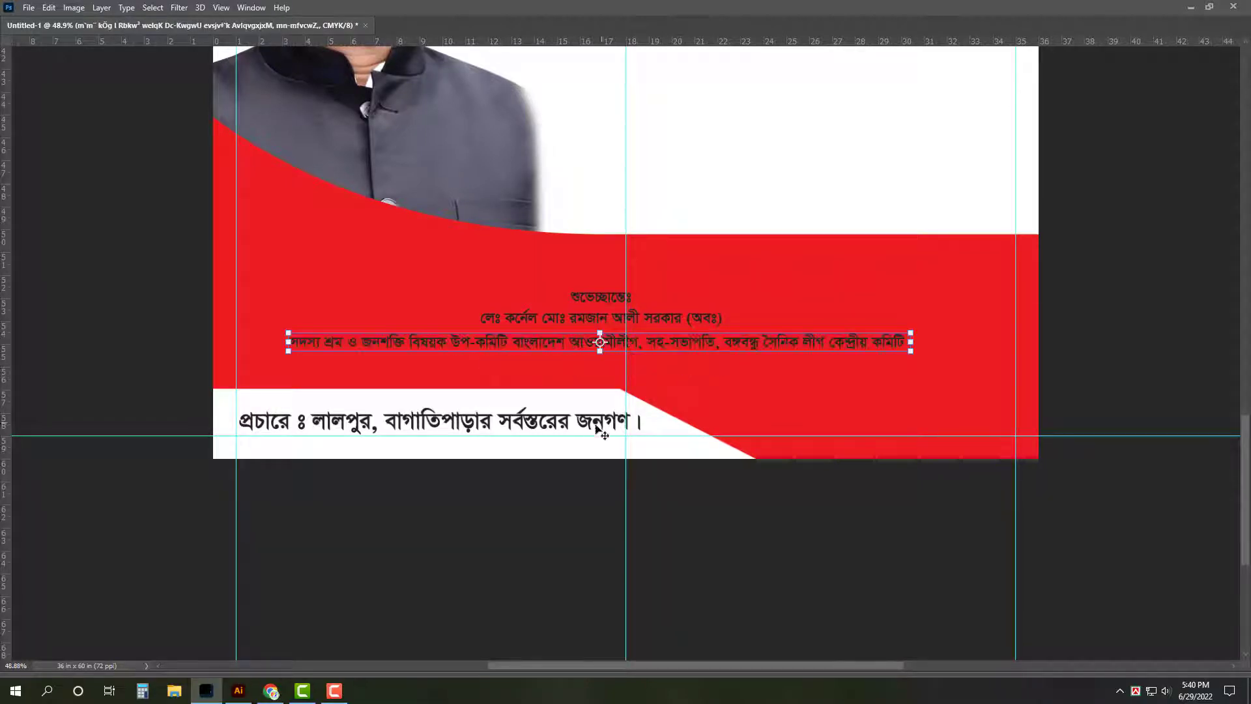
{"action": "left_click", "coordinate": [586, 402]}
{"action": "key", "text": "shift+Down"}
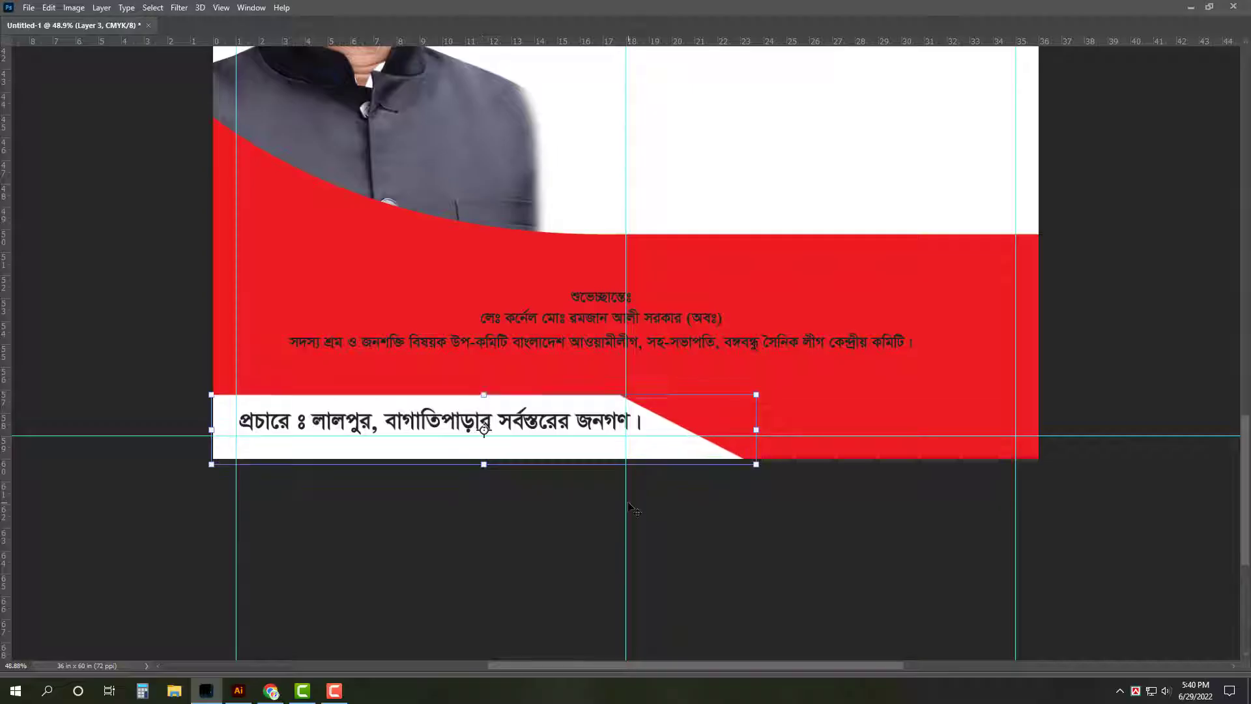
{"action": "key", "text": "shift+Down"}
{"action": "key", "text": "shift+Down"}
{"action": "key", "text": "shift+Down"}
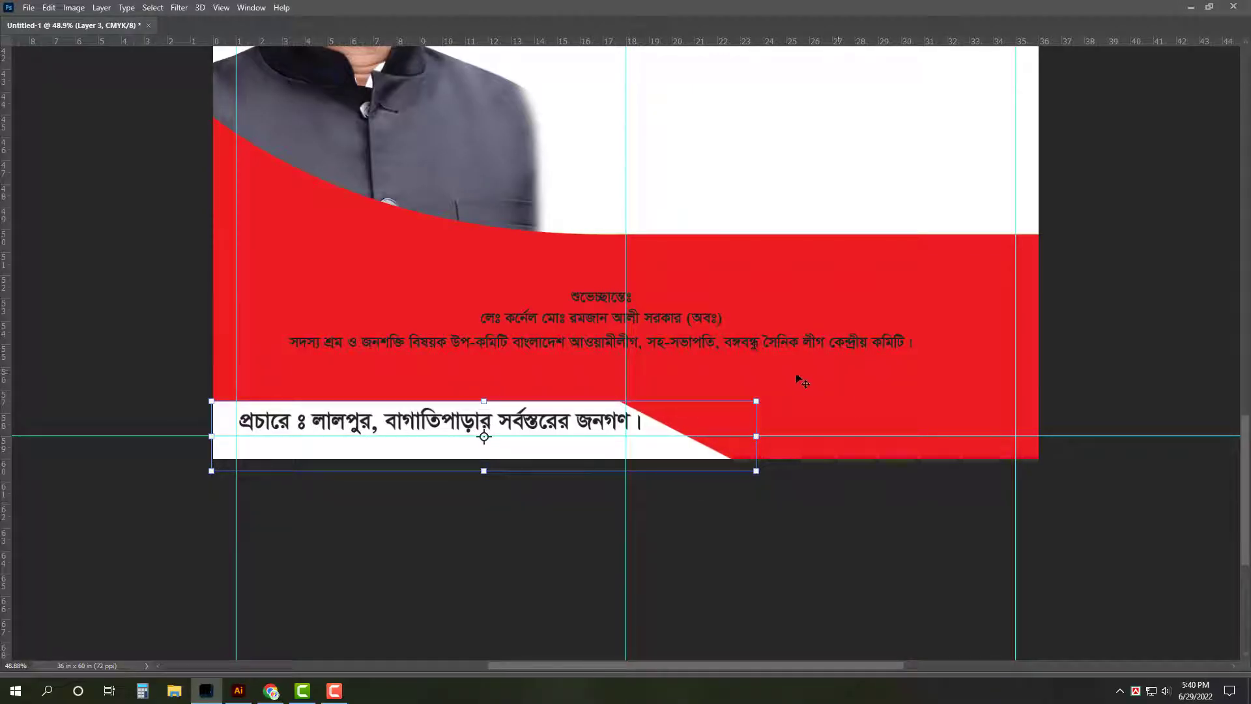
Step: Move the committee line down-left and stretch it wider to the right guide
{"action": "left_click_drag", "start_coordinate": [783, 341], "coordinate": [735, 364]}
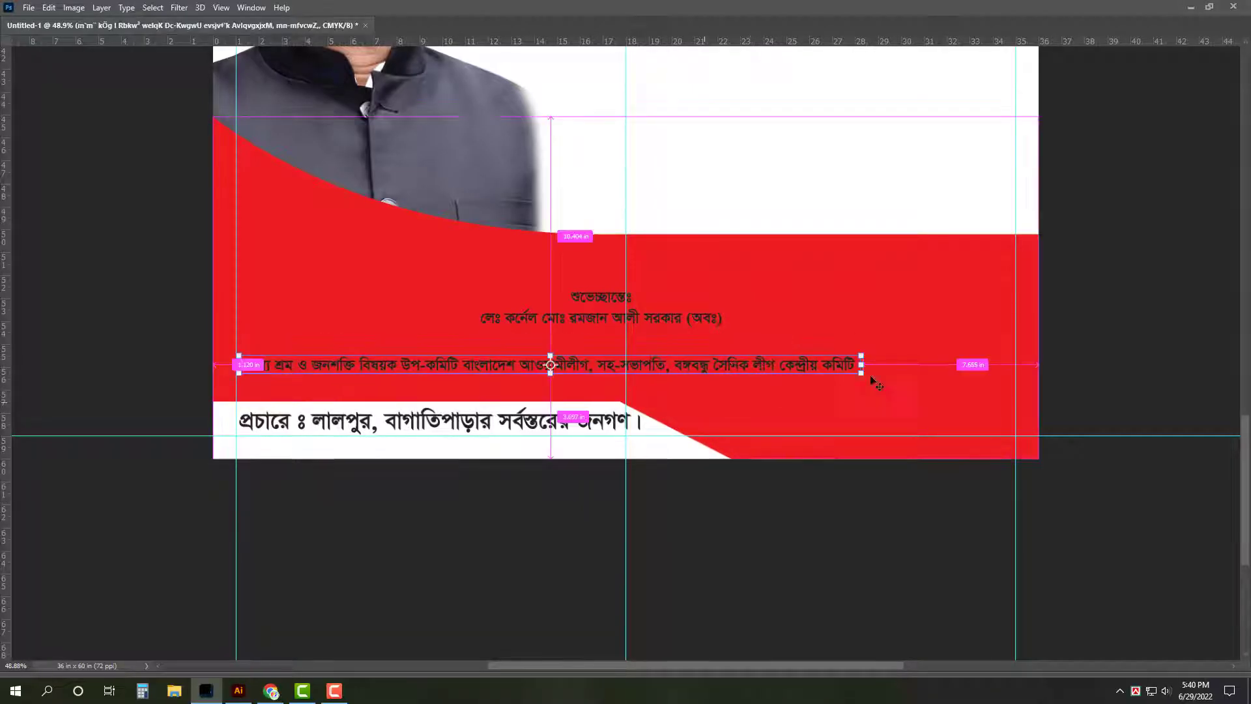
{"action": "key", "text": "ctrl+t"}
{"action": "left_click_drag", "start_coordinate": [861, 365], "coordinate": [1016, 366]}
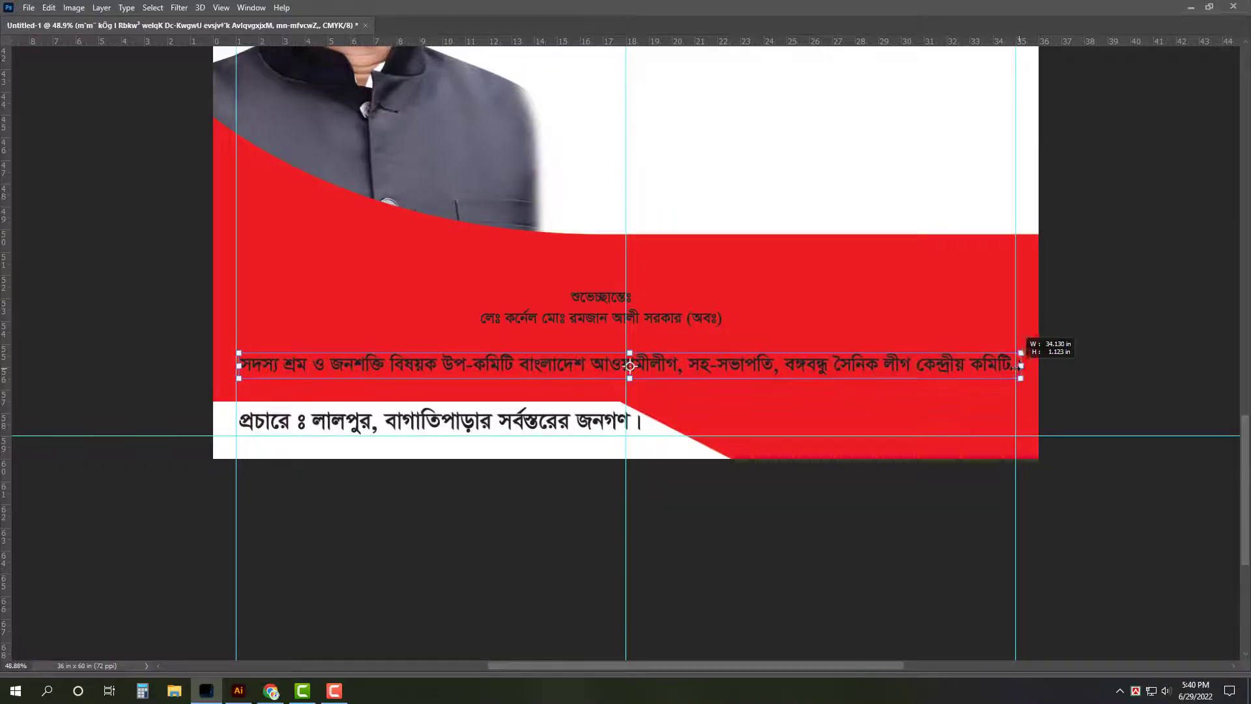
{"action": "left_click_drag", "start_coordinate": [628, 378], "coordinate": [628, 386]}
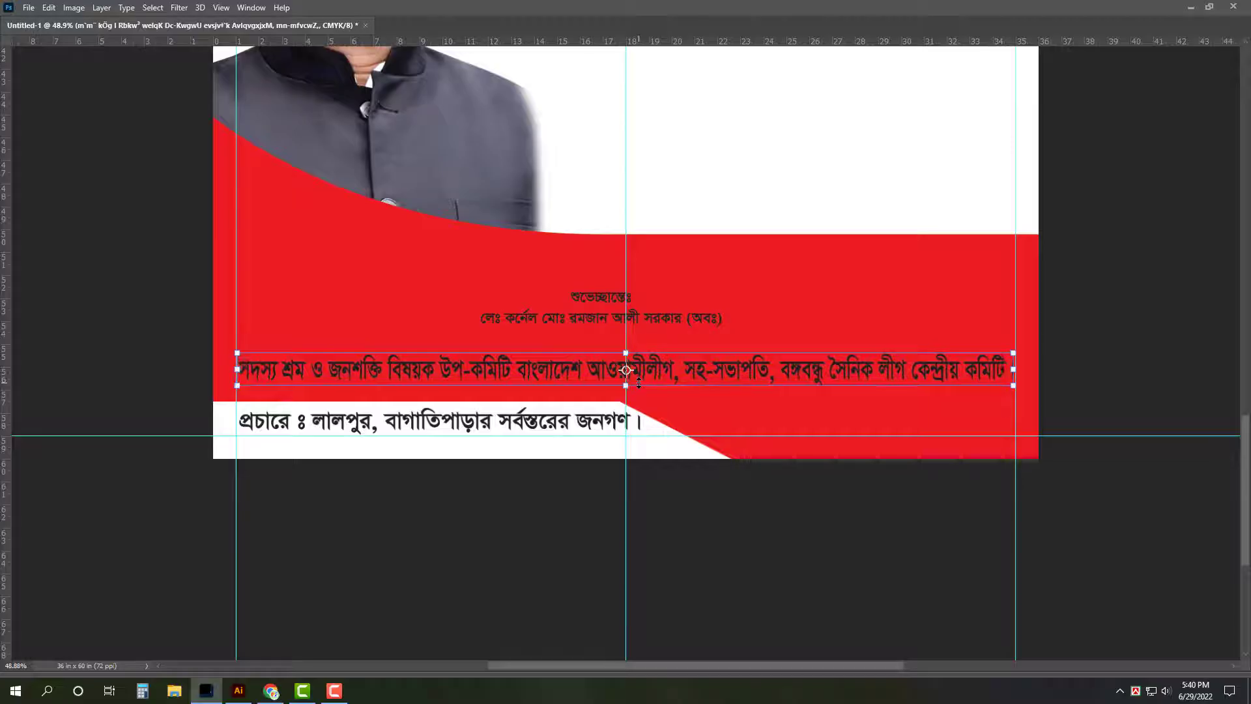
{"action": "key", "text": "Return"}
{"action": "key", "text": "Tab"}
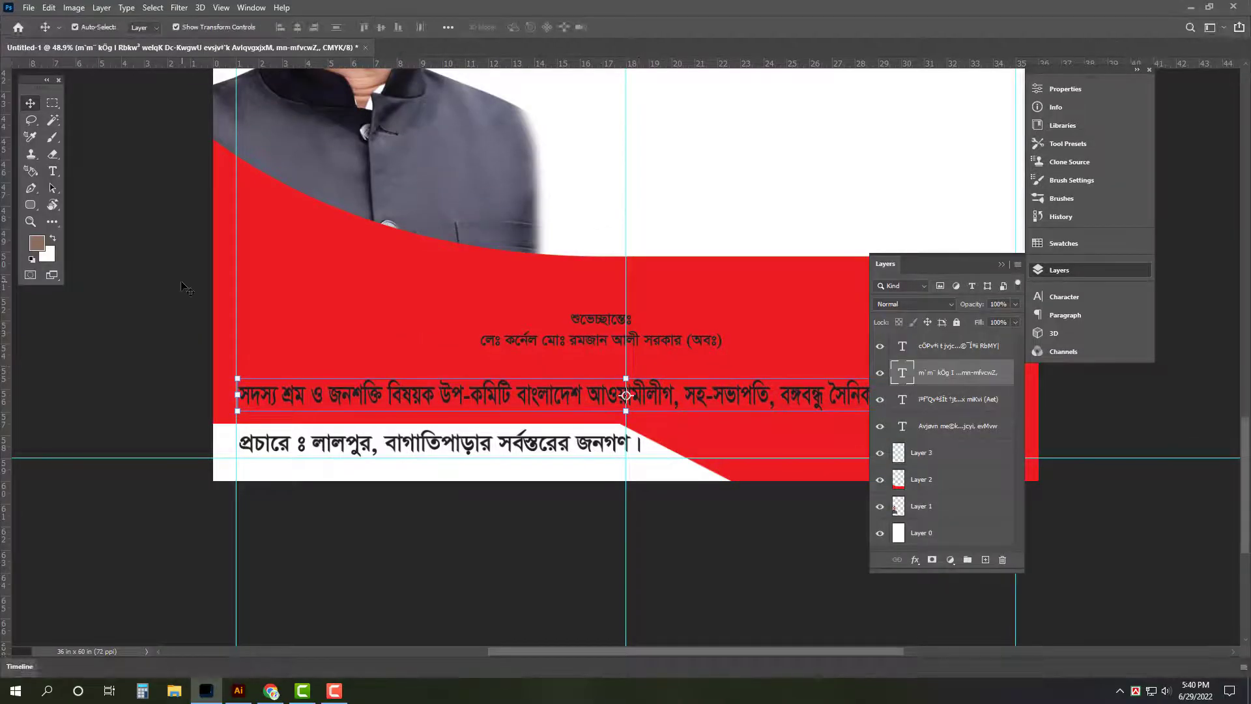
{"action": "key", "text": "Tab"}
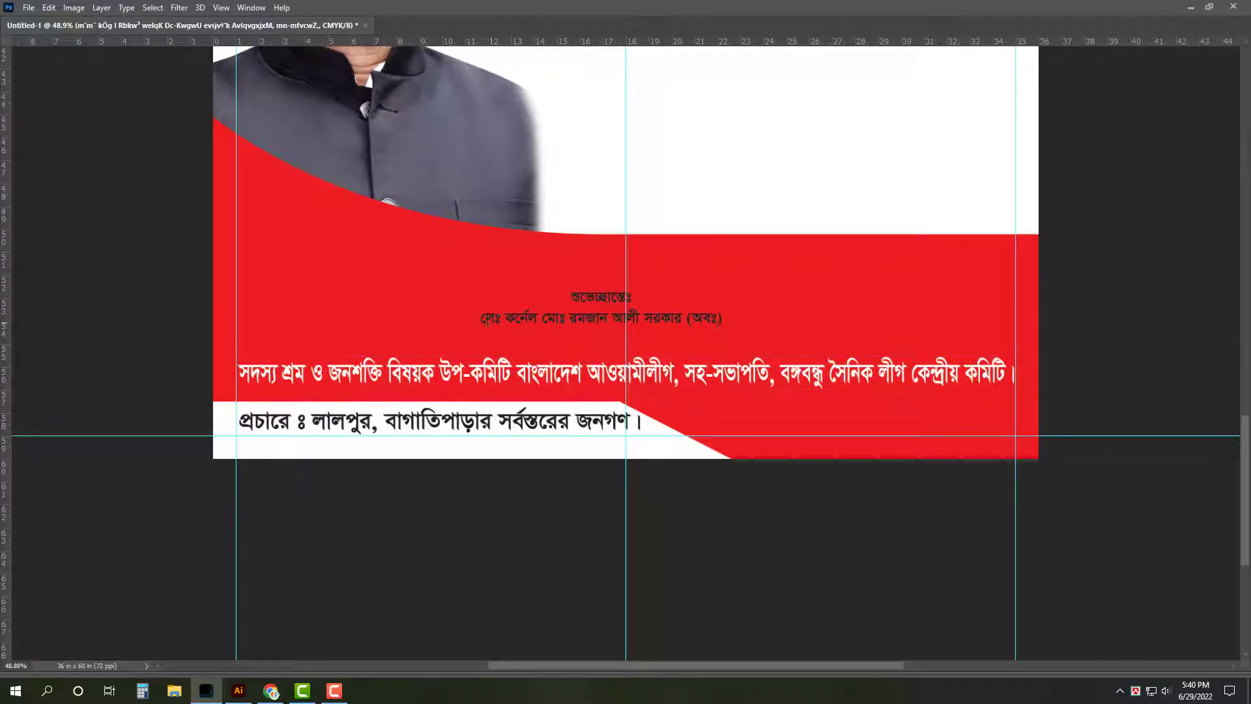
Step: Move the greeting word to the upper left and copy the committee line upward
{"action": "key", "text": "ctrl+z"}
{"action": "key", "text": "ctrl+t"}
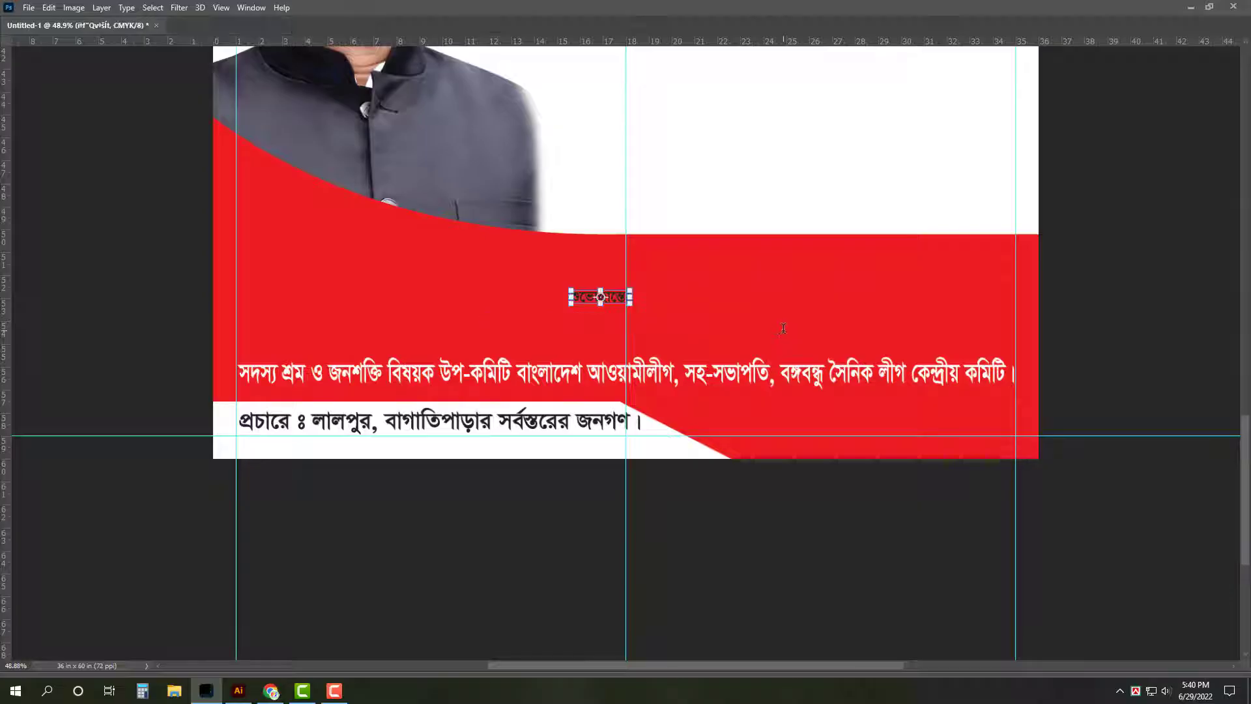
{"action": "mouse_move", "coordinate": [610, 301]}
{"action": "left_mouse_down"}
{"action": "mouse_move", "coordinate": [430, 228]}
{"action": "mouse_move", "coordinate": [332, 230]}
{"action": "left_mouse_up"}
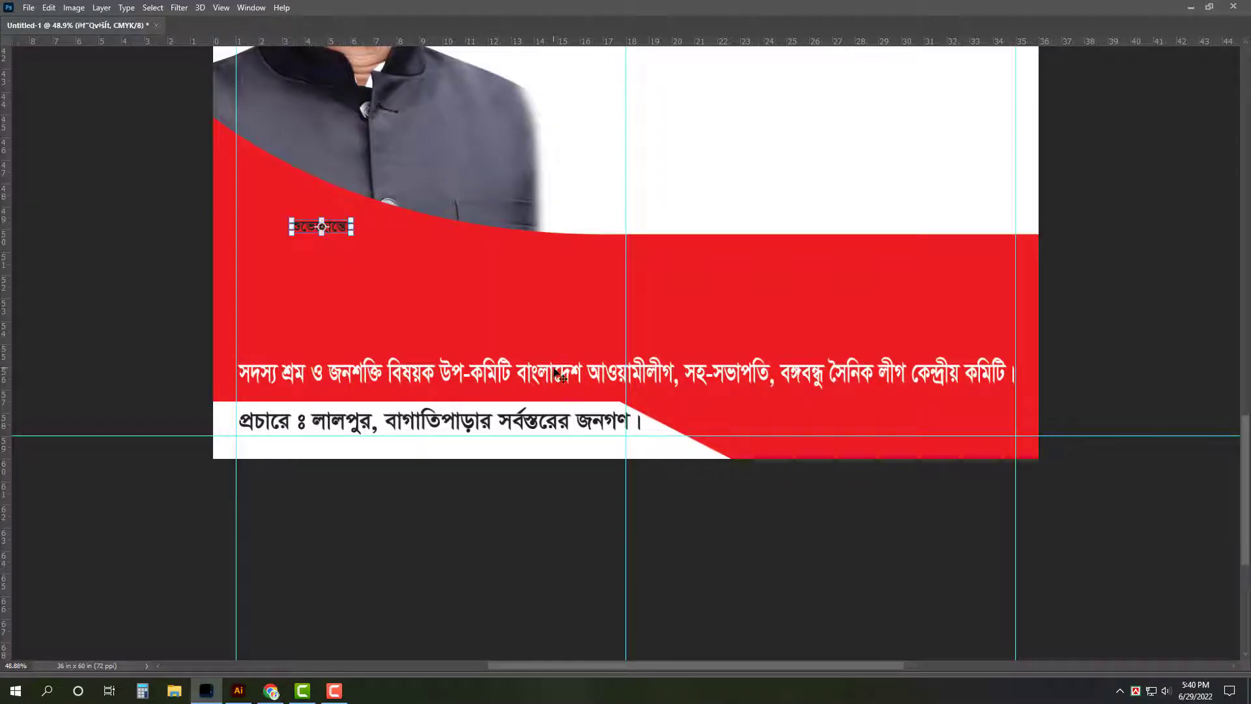
{"action": "key", "text": "Return"}
{"action": "left_click_drag", "start_coordinate": [559, 374], "coordinate": [555, 327]}
{"action": "left_click", "coordinate": [577, 338]}
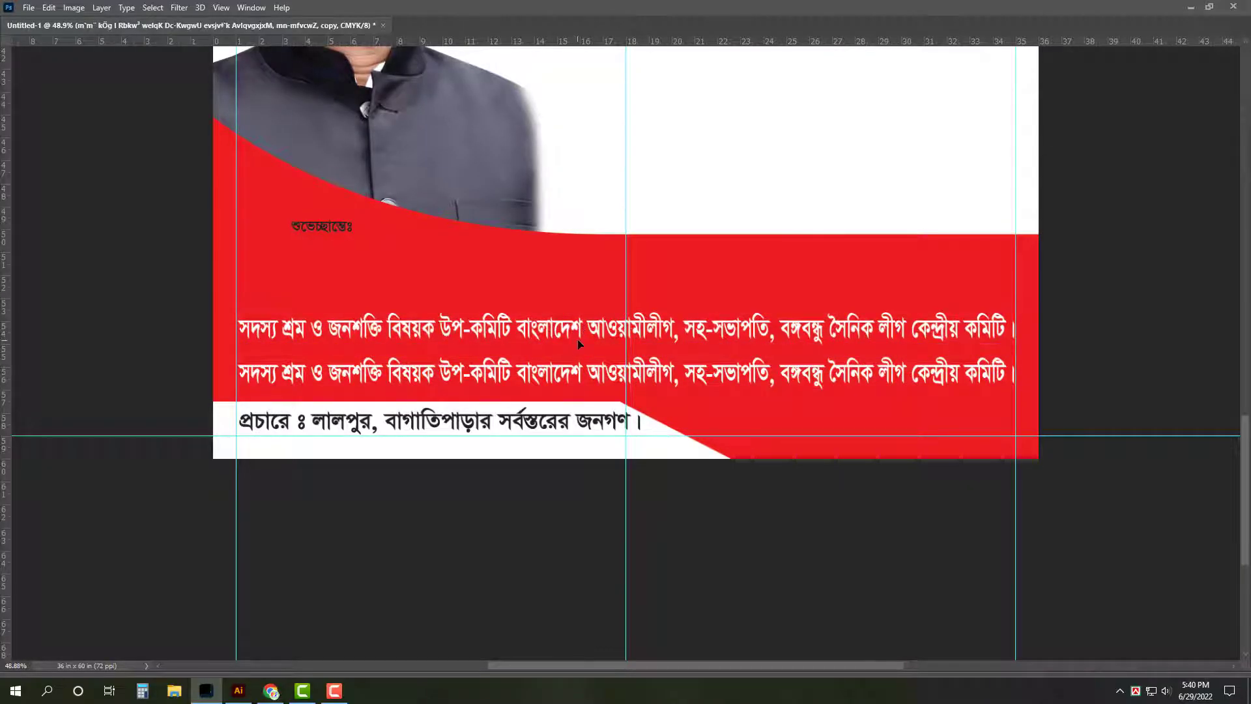
Step: Enlarge the name line to full band width, make it white, and lower the red band
{"action": "left_click_drag", "start_coordinate": [477, 328], "coordinate": [229, 321]}
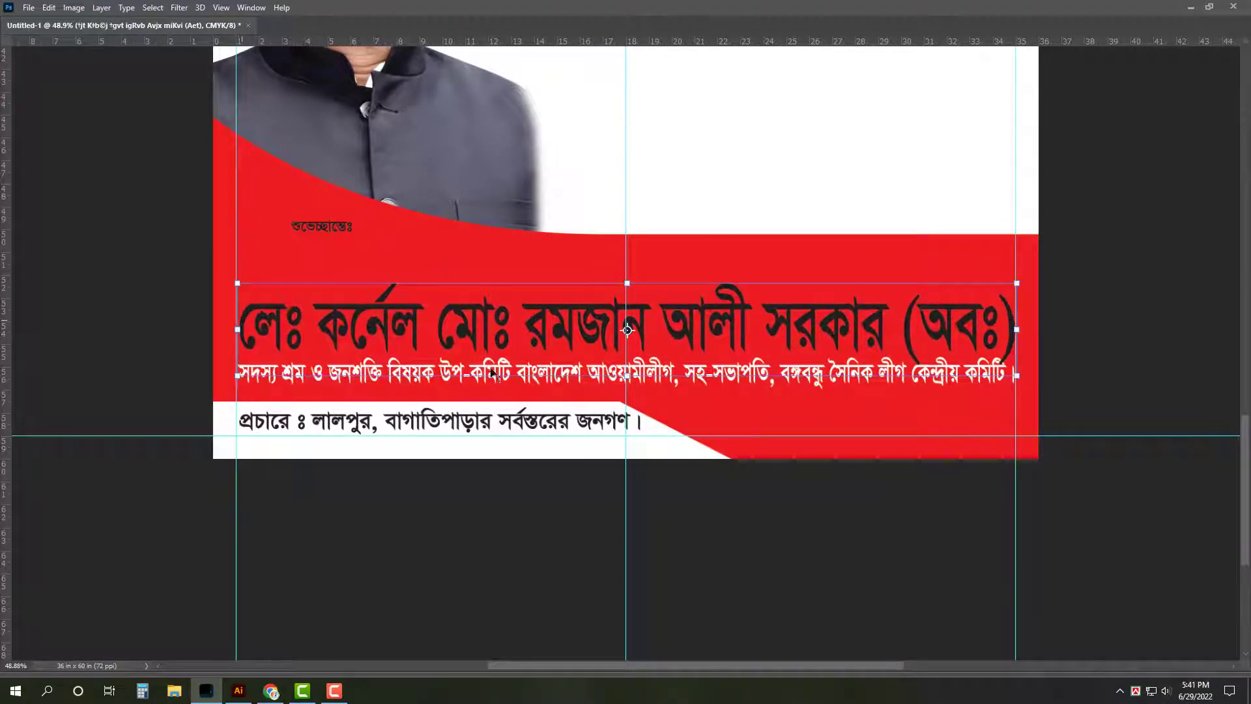
{"action": "key", "text": "shift+Up"}
{"action": "key", "text": "shift+Up"}
{"action": "key", "text": "shift+Up"}
{"action": "key", "text": "alt+BackSpace"}
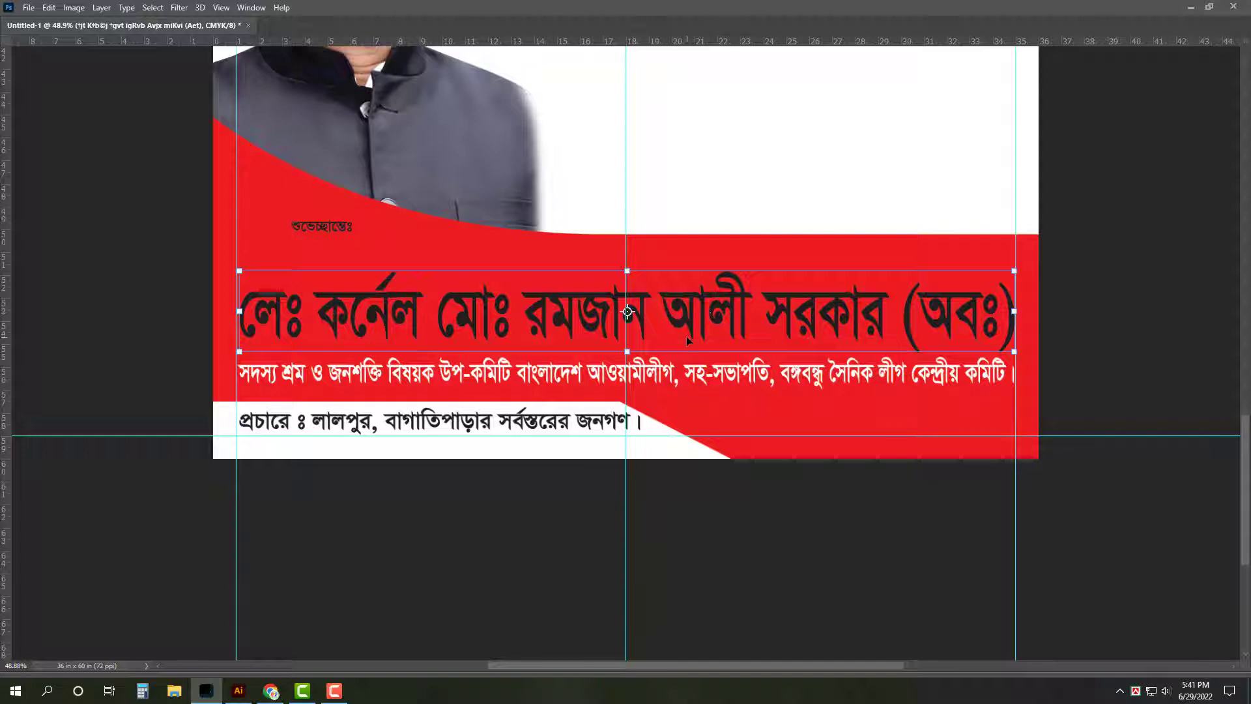
{"action": "key", "text": "Left"}
{"action": "key", "text": "Left"}
{"action": "key", "text": "Left"}
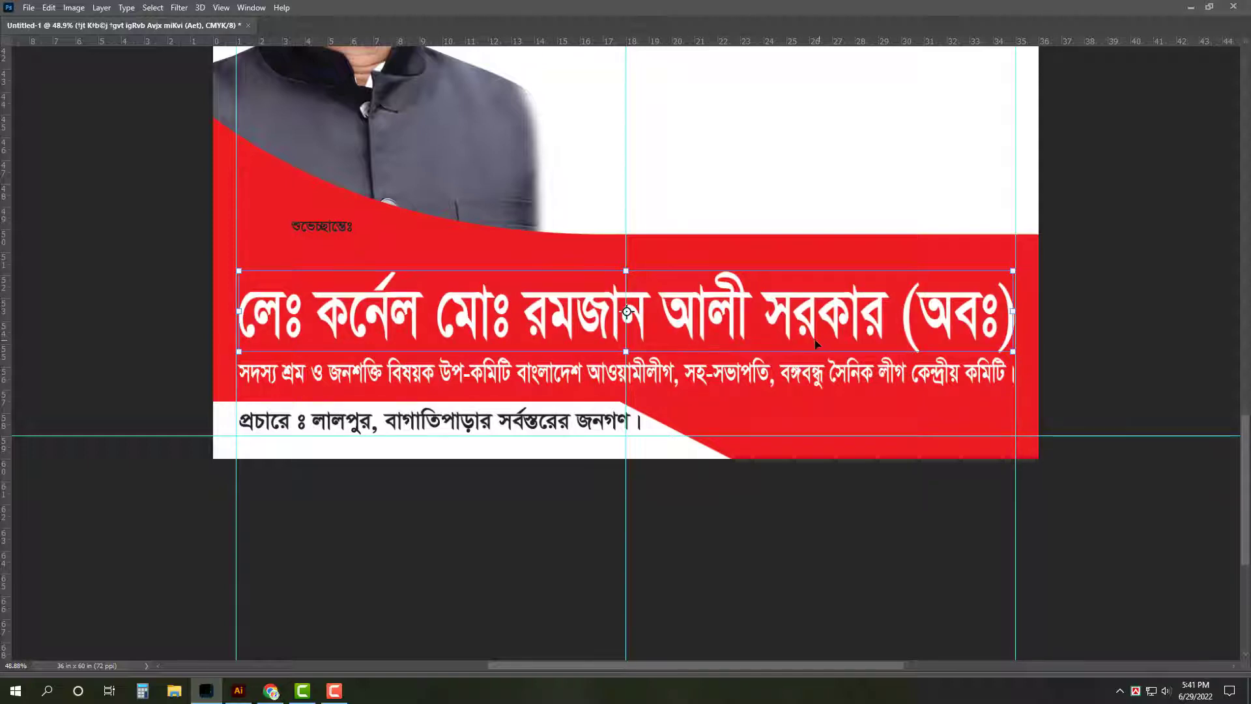
{"action": "key", "text": "alt+shift+bracketleft"}
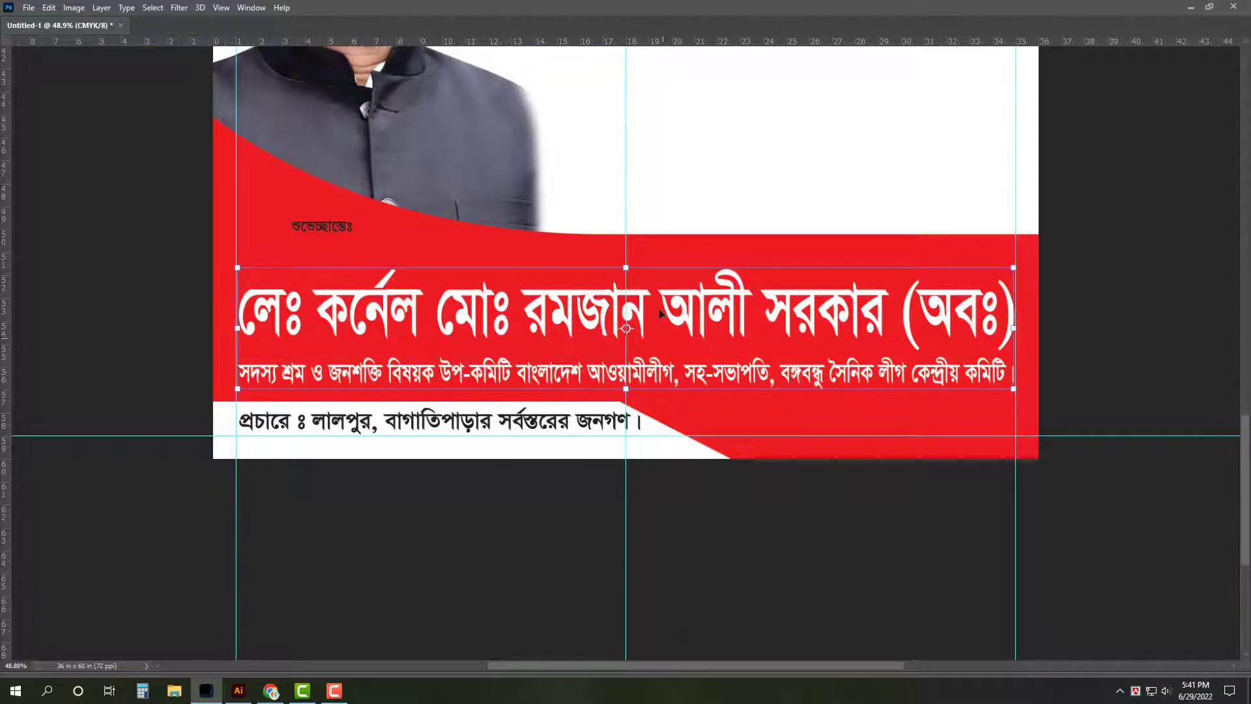
{"action": "left_click_drag", "start_coordinate": [629, 264], "coordinate": [630, 257]}
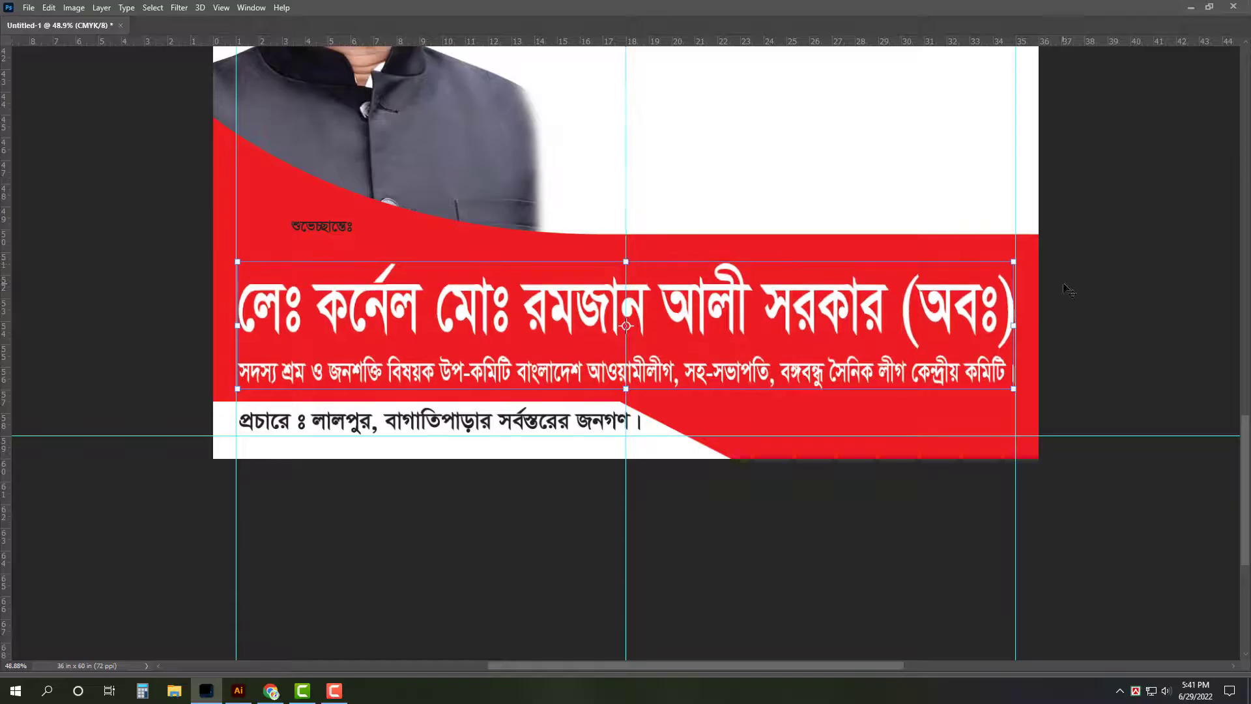
{"action": "left_click_drag", "start_coordinate": [922, 258], "coordinate": [921, 281]}
Step: Duplicate the red band upward and fill the copy with orange colour 50100
{"action": "left_click_drag", "start_coordinate": [920, 277], "coordinate": [920, 275]}
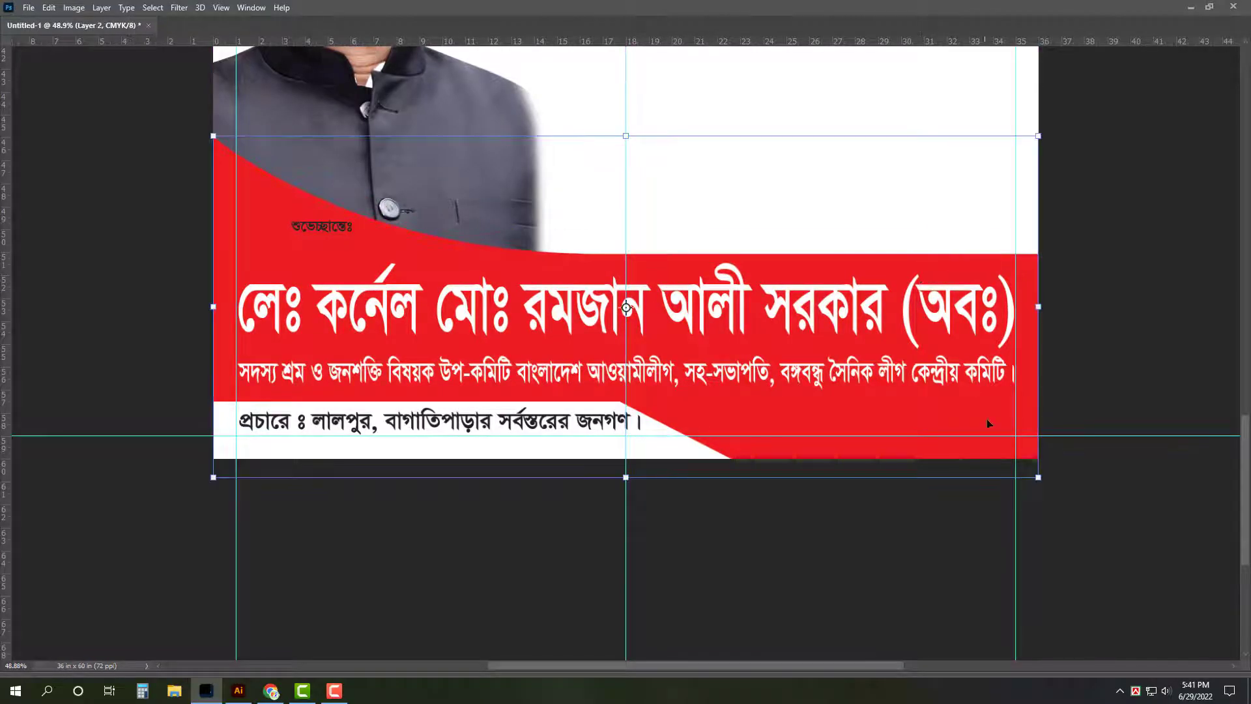
{"action": "left_click_drag", "start_coordinate": [985, 425], "coordinate": [982, 403]}
{"action": "key", "text": "Tab"}
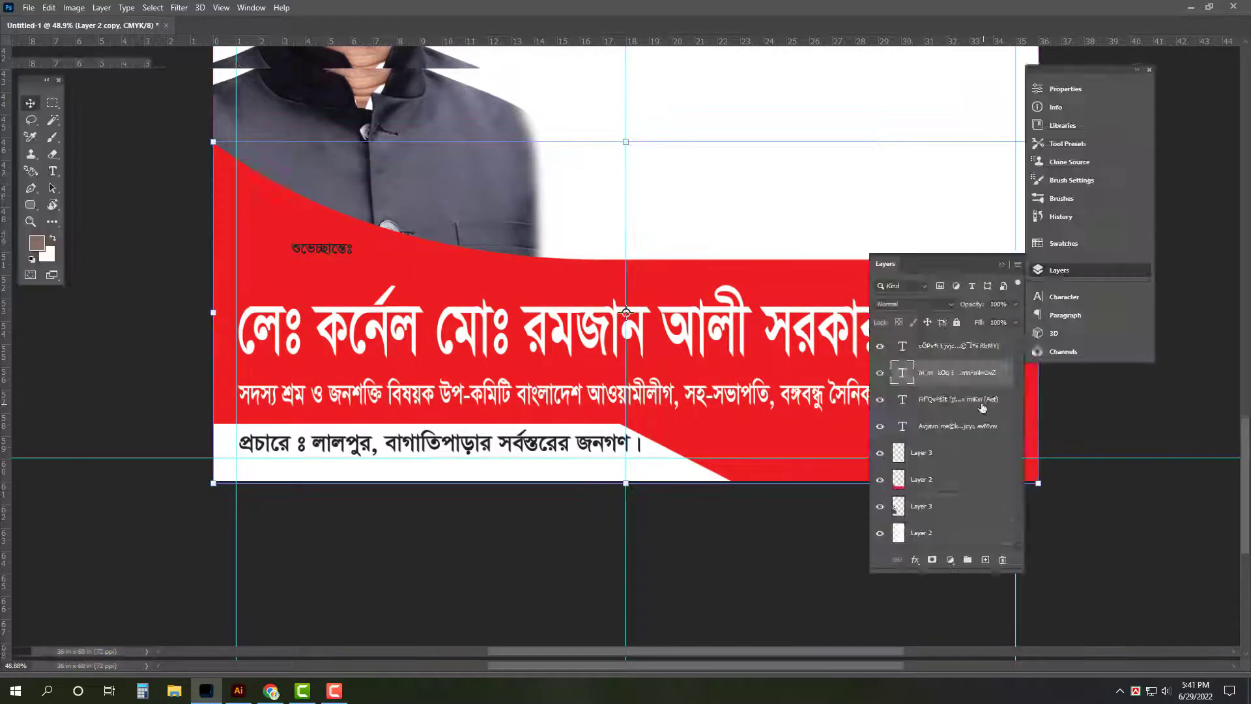
{"action": "left_click", "coordinate": [47, 255]}
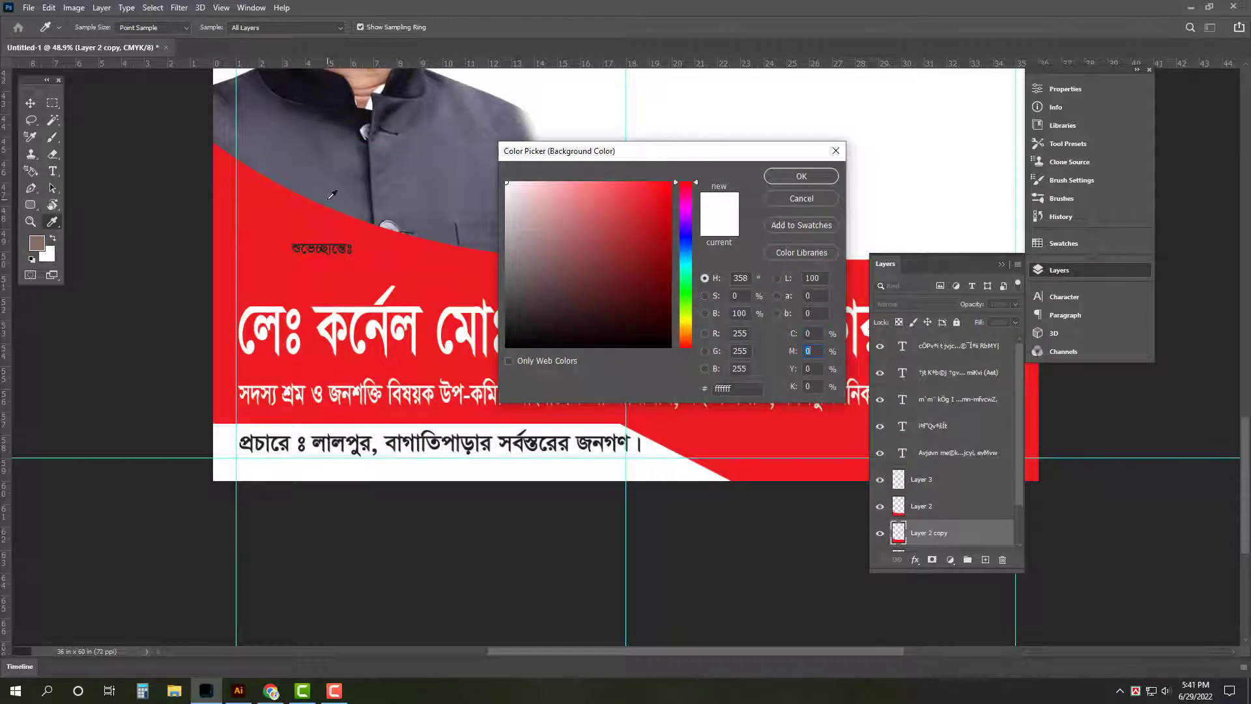
{"action": "type", "text": "50"}
{"action": "type", "text": "100"}
{"action": "key", "text": "Return"}
{"action": "key", "text": "ctrl+BackSpace"}
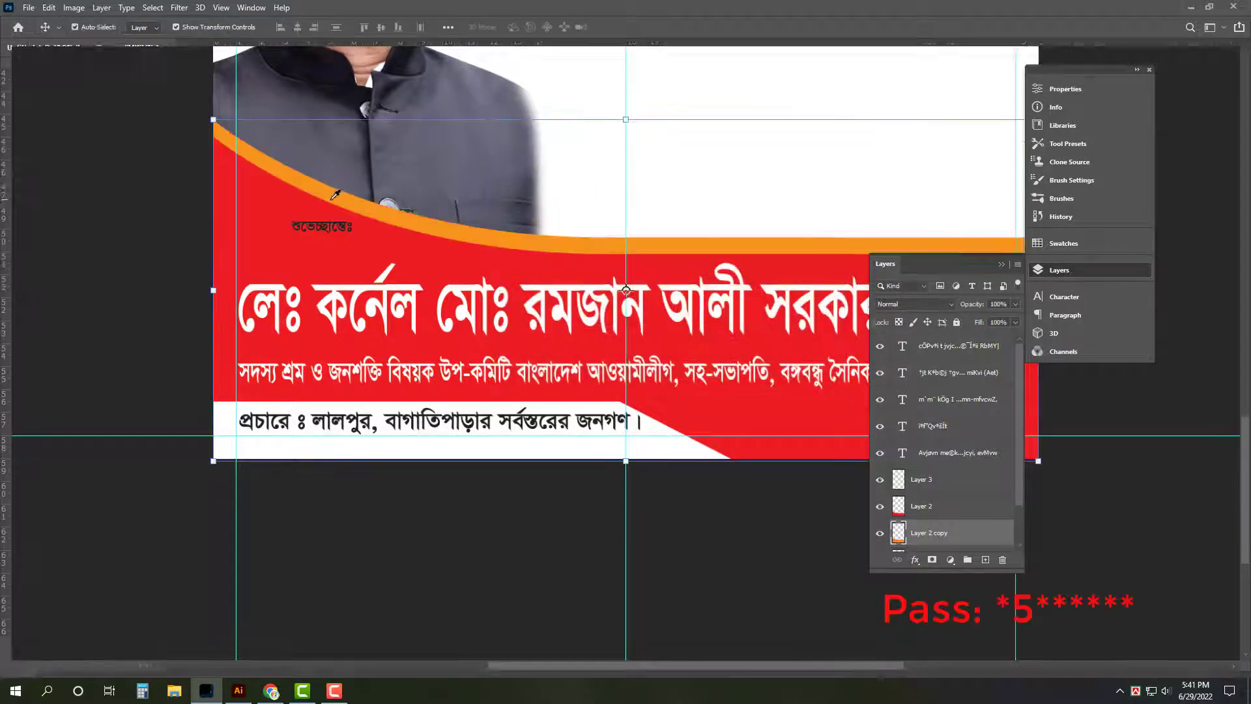
Step: Nudge the orange copy down so it traces the red band's top curve
{"action": "key", "text": "Tab"}
{"action": "key", "text": "ctrl+t"}
{"action": "key", "text": "Down"}
{"action": "key", "text": "Down"}
{"action": "key", "text": "Down"}
{"action": "key", "text": "Down"}
{"action": "key", "text": "Down"}
{"action": "key", "text": "Down"}
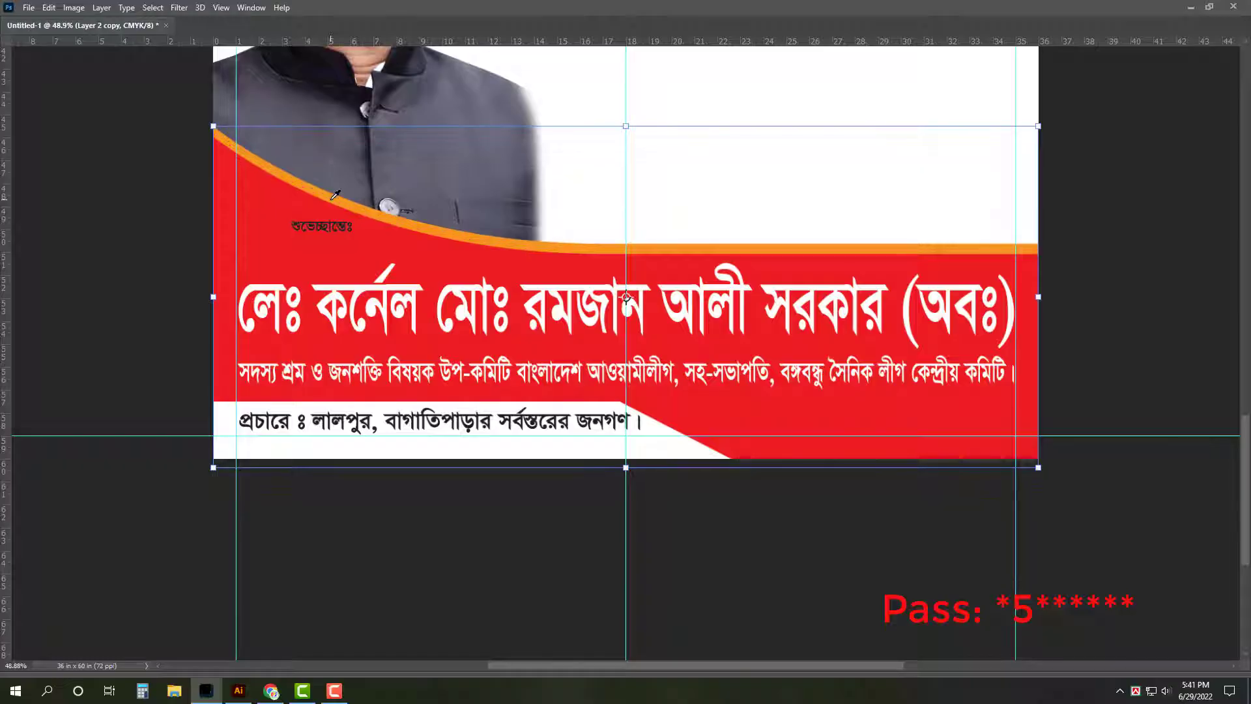
{"action": "key", "text": "Return"}
{"action": "scroll", "coordinate": [339, 210], "scroll_direction": "up", "scroll_amount": 2}
{"action": "left_click", "coordinate": [315, 229]}
Step: Set the greeting word's font to Li Kongka Borno ANSI V2 Regular, after trying FN Imam Mirsarai Bijoy52 Italic
{"action": "key", "text": "Tab"}
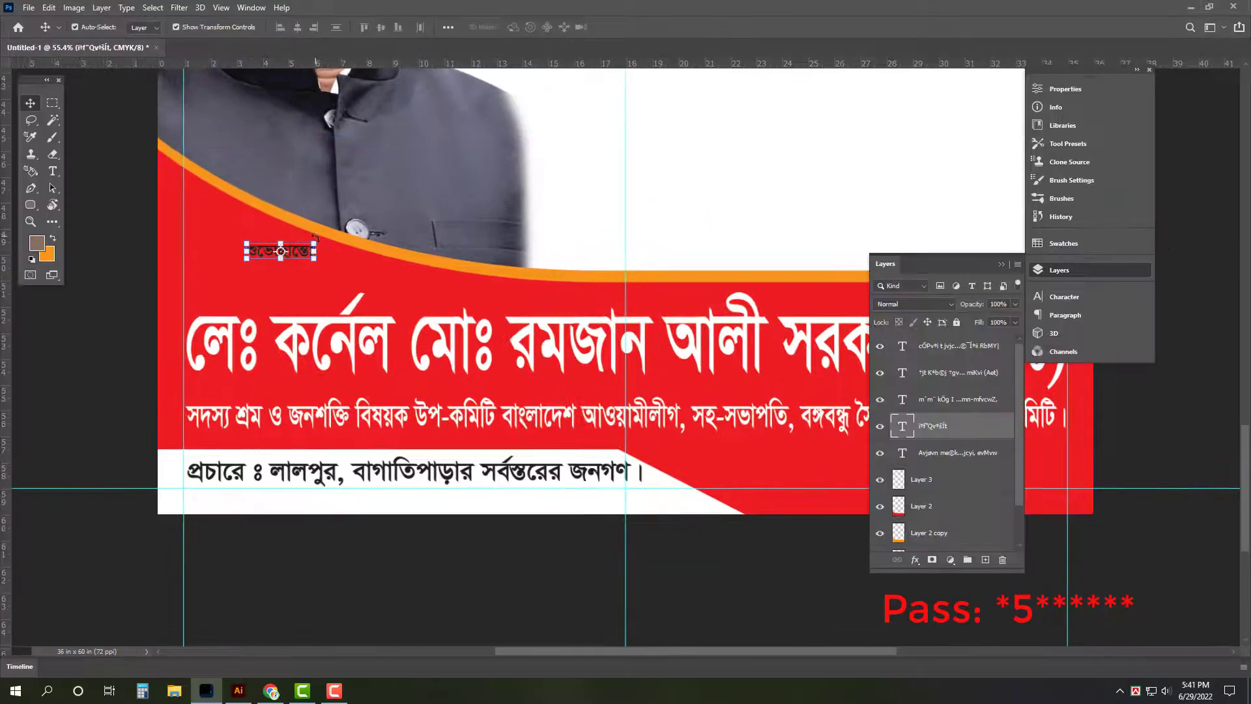
{"action": "left_click", "coordinate": [1101, 297]}
{"action": "left_click", "coordinate": [934, 315]}
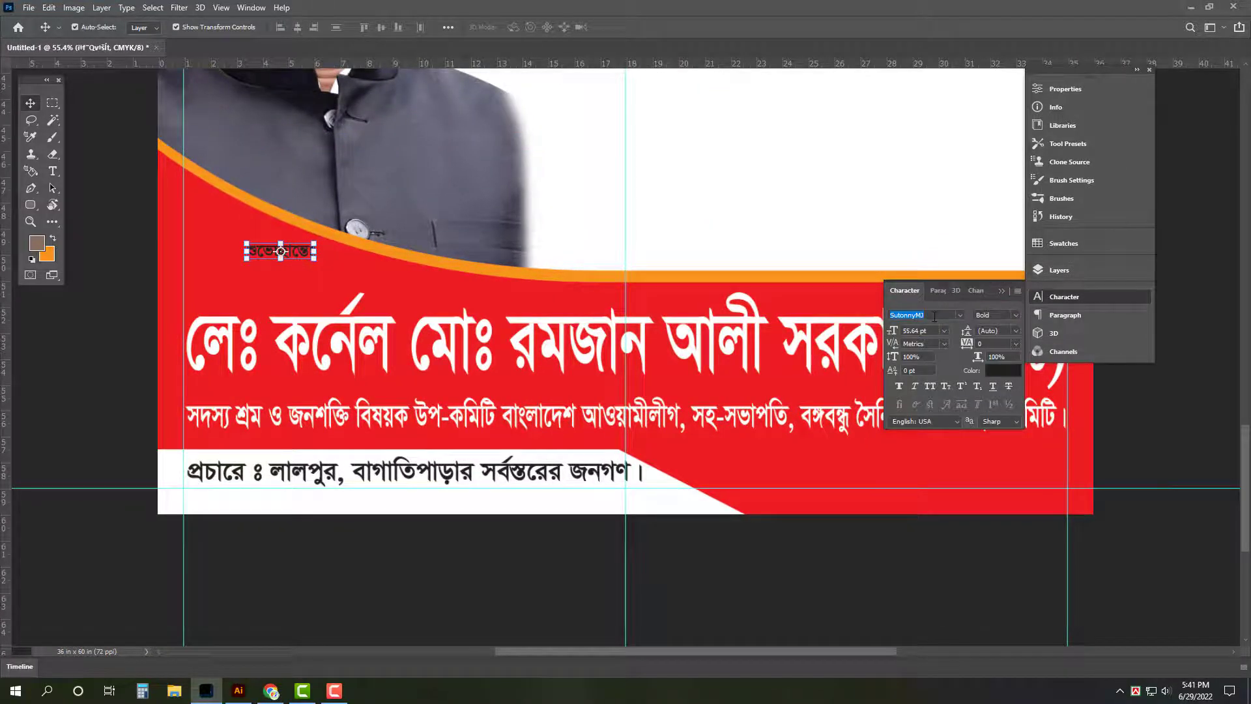
{"action": "left_click", "coordinate": [959, 315]}
{"action": "scroll", "coordinate": [1130, 478], "scroll_direction": "down", "scroll_amount": 10}
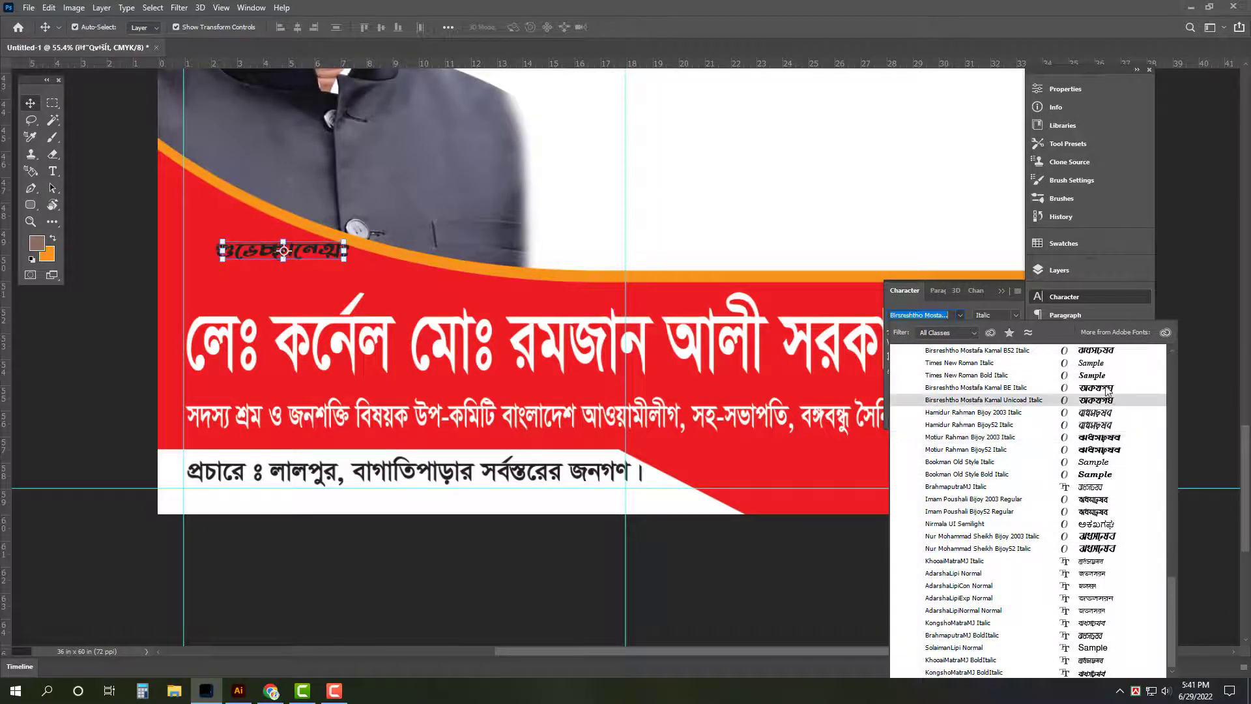
{"action": "scroll", "coordinate": [1105, 437], "scroll_direction": "up", "scroll_amount": 1}
{"action": "scroll", "coordinate": [1101, 417], "scroll_direction": "up", "scroll_amount": 1}
{"action": "scroll", "coordinate": [1094, 391], "scroll_direction": "up", "scroll_amount": 1}
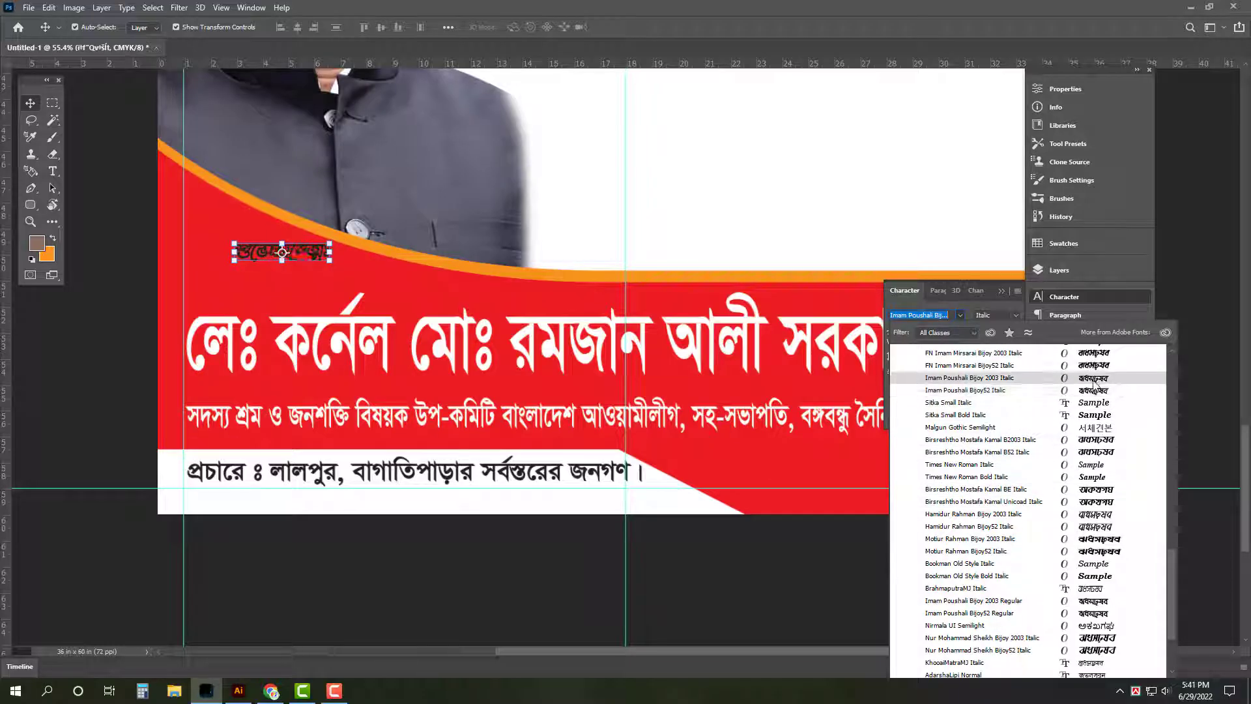
{"action": "left_click", "coordinate": [1094, 367]}
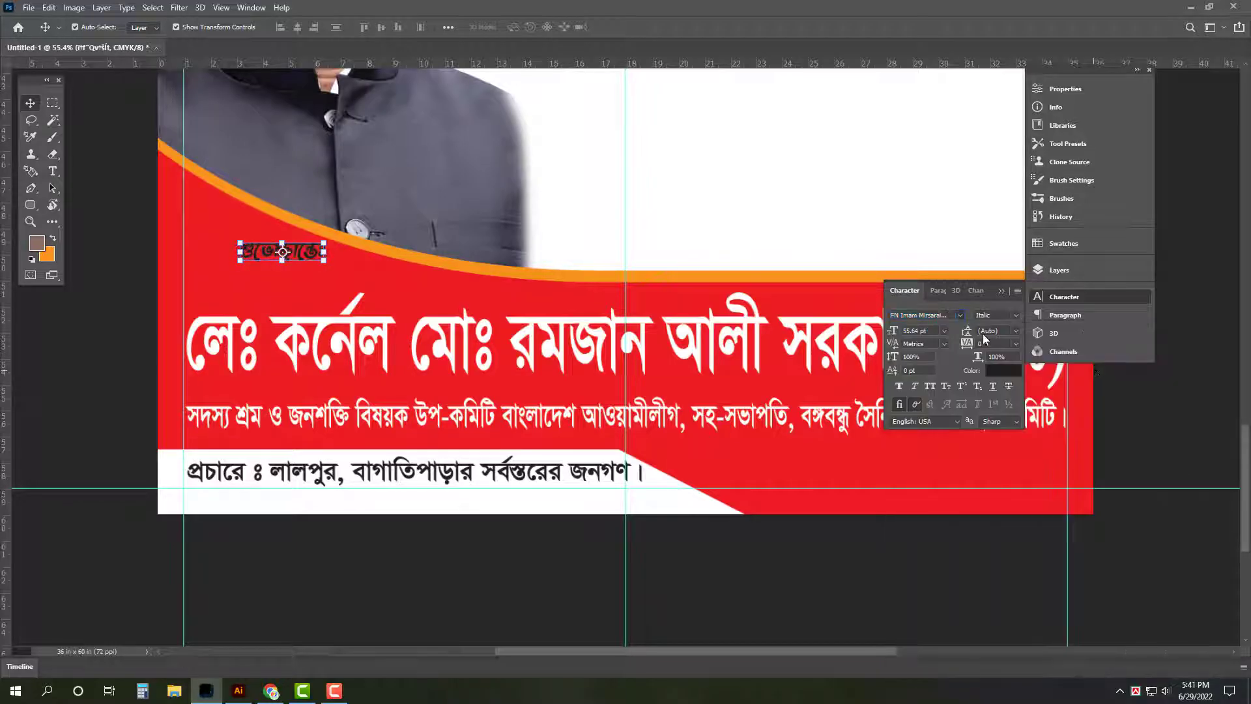
{"action": "type", "text": "L"}
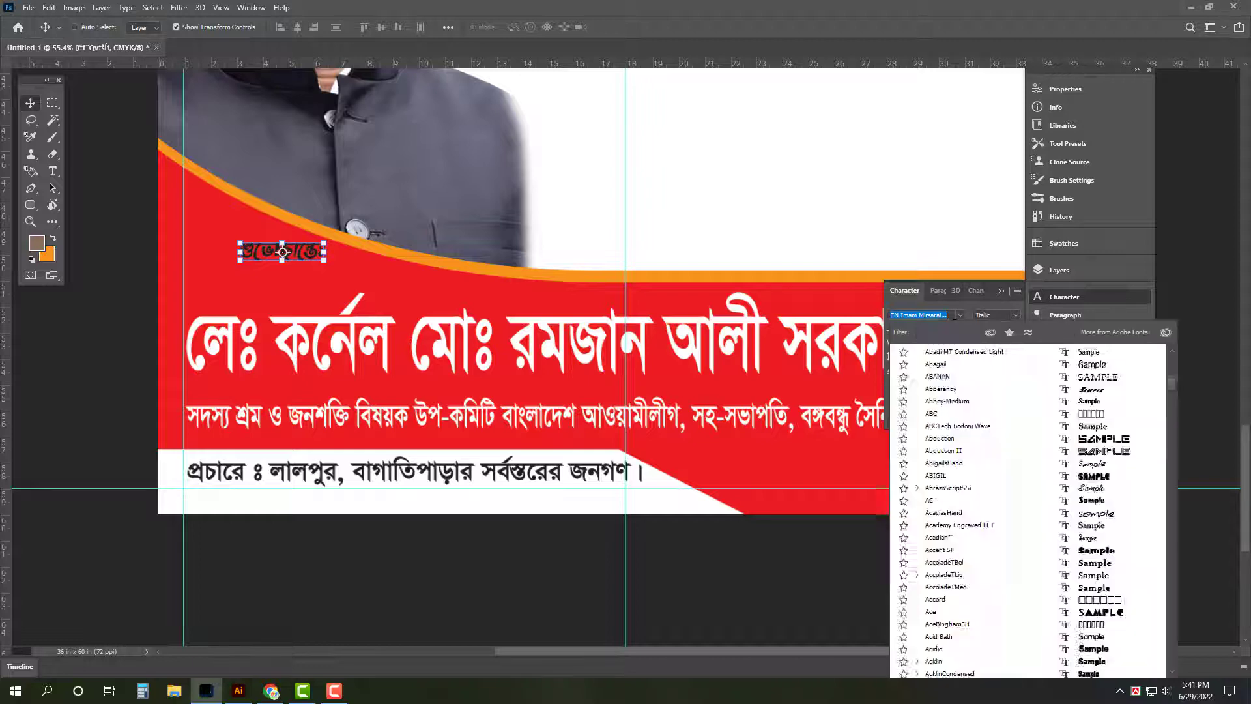
{"action": "type", "text": "i Kongka Borno"}
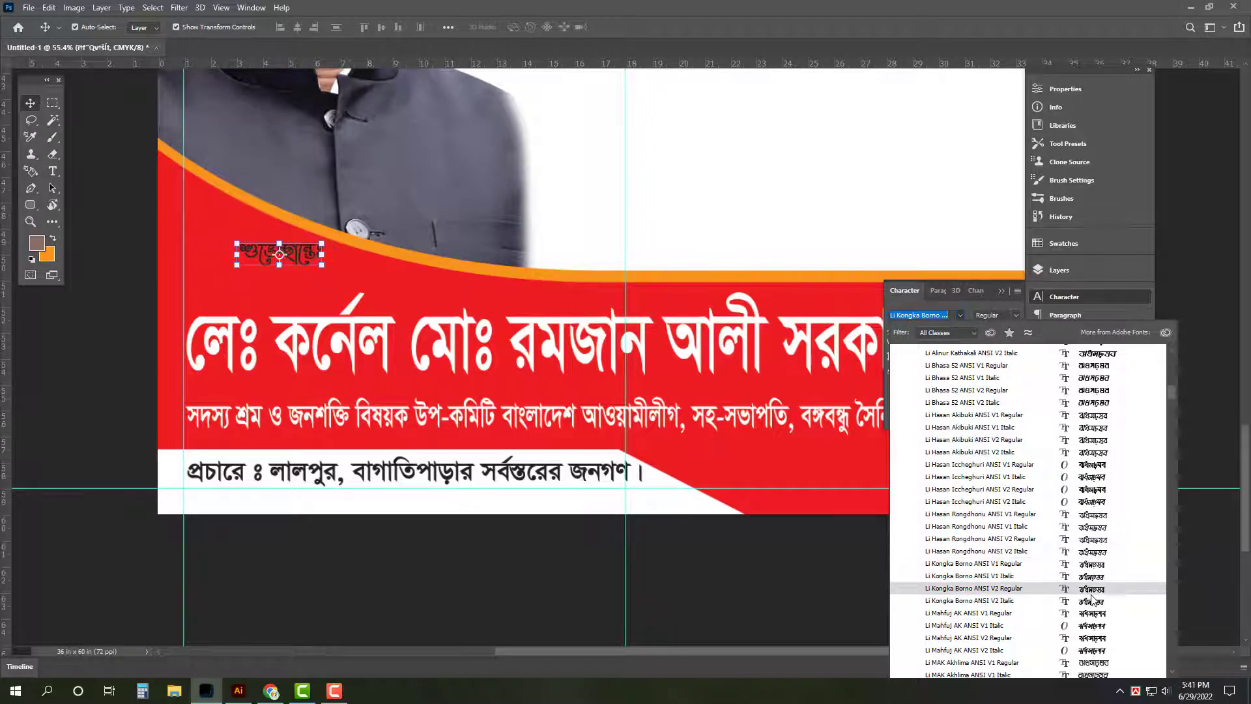
{"action": "left_click", "coordinate": [1112, 590]}
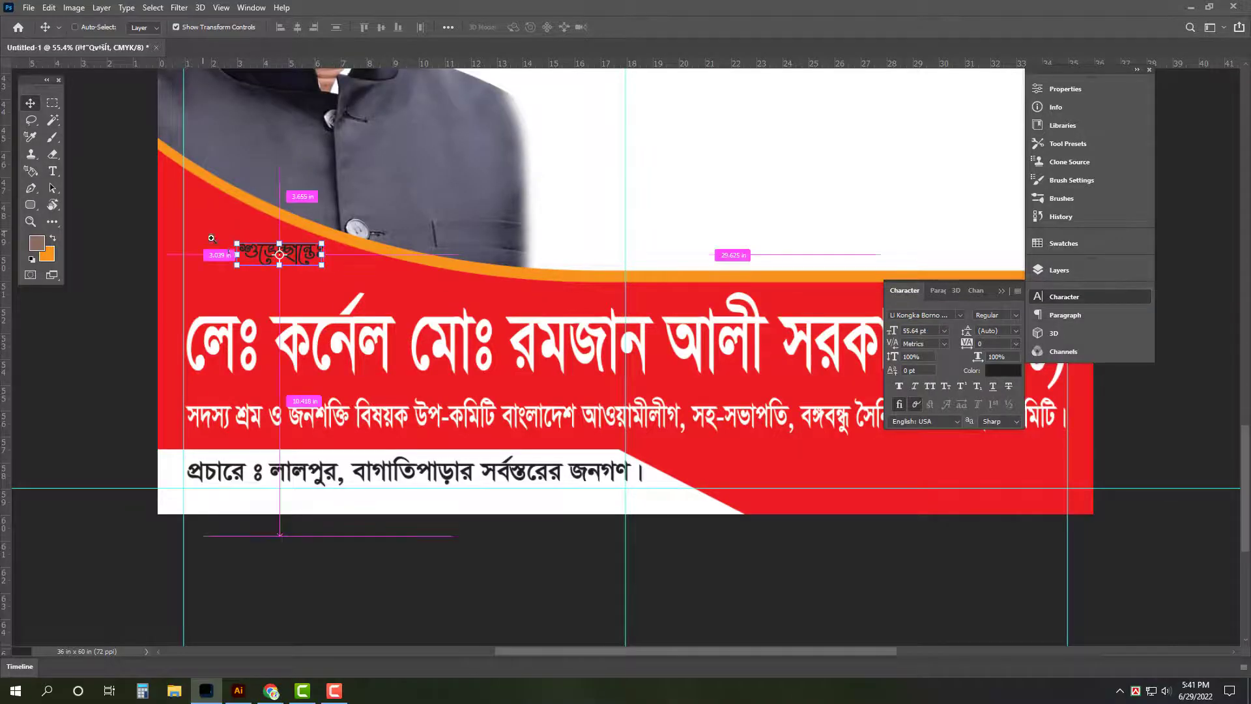
{"action": "scroll", "coordinate": [208, 228], "scroll_direction": "up", "scroll_amount": 2}
Step: Enlarge the greeting word, move it slightly lower, and fill it white
{"action": "left_click_drag", "start_coordinate": [255, 267], "coordinate": [174, 267]}
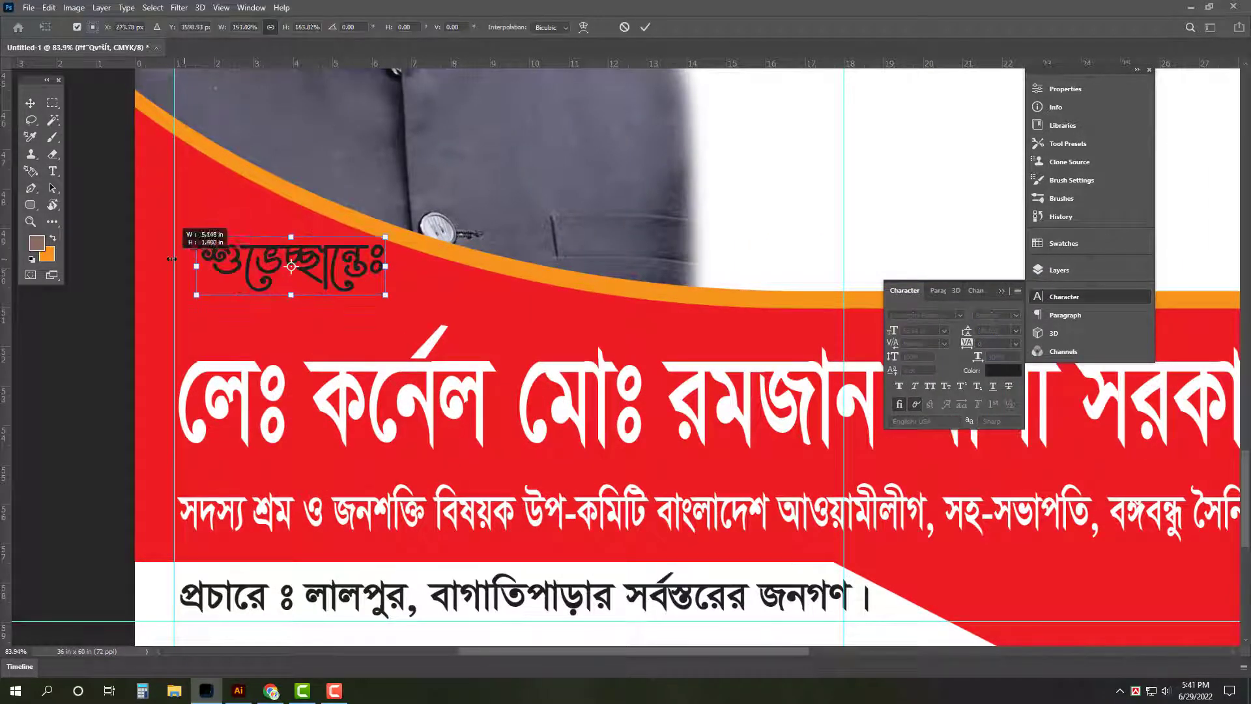
{"action": "left_click_drag", "start_coordinate": [361, 284], "coordinate": [360, 309]}
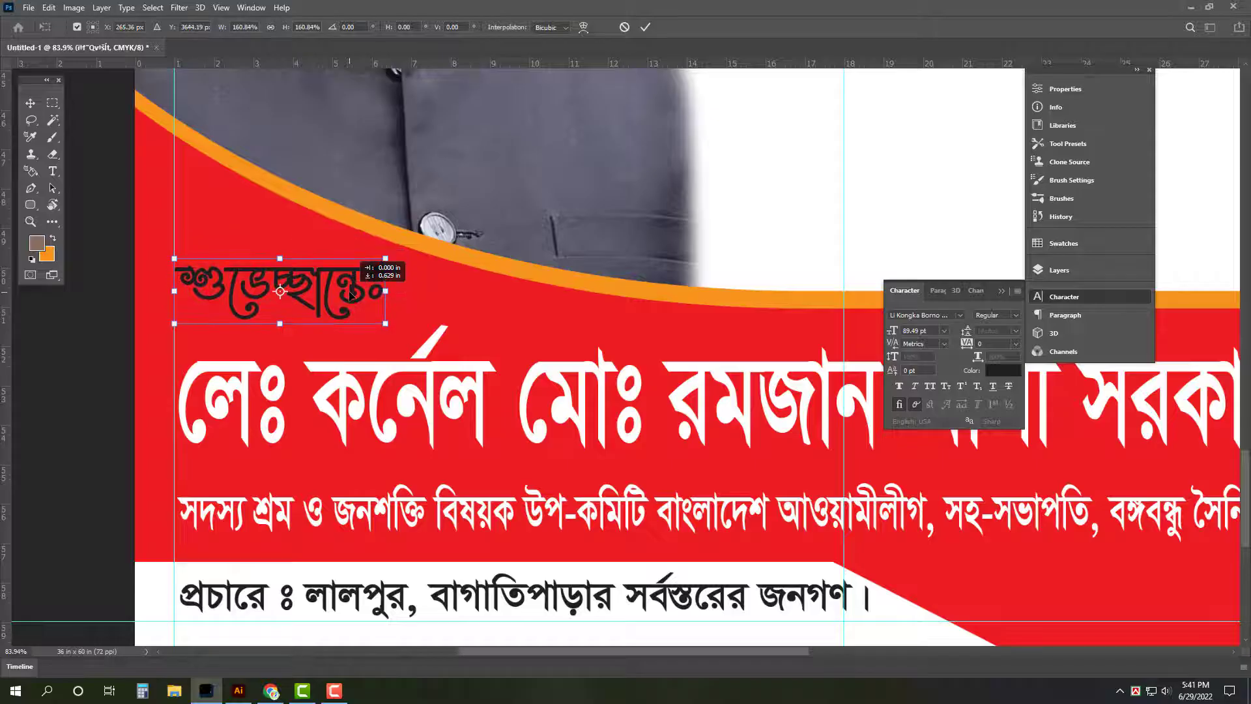
{"action": "key", "text": "Return"}
{"action": "left_click", "coordinate": [46, 255]}
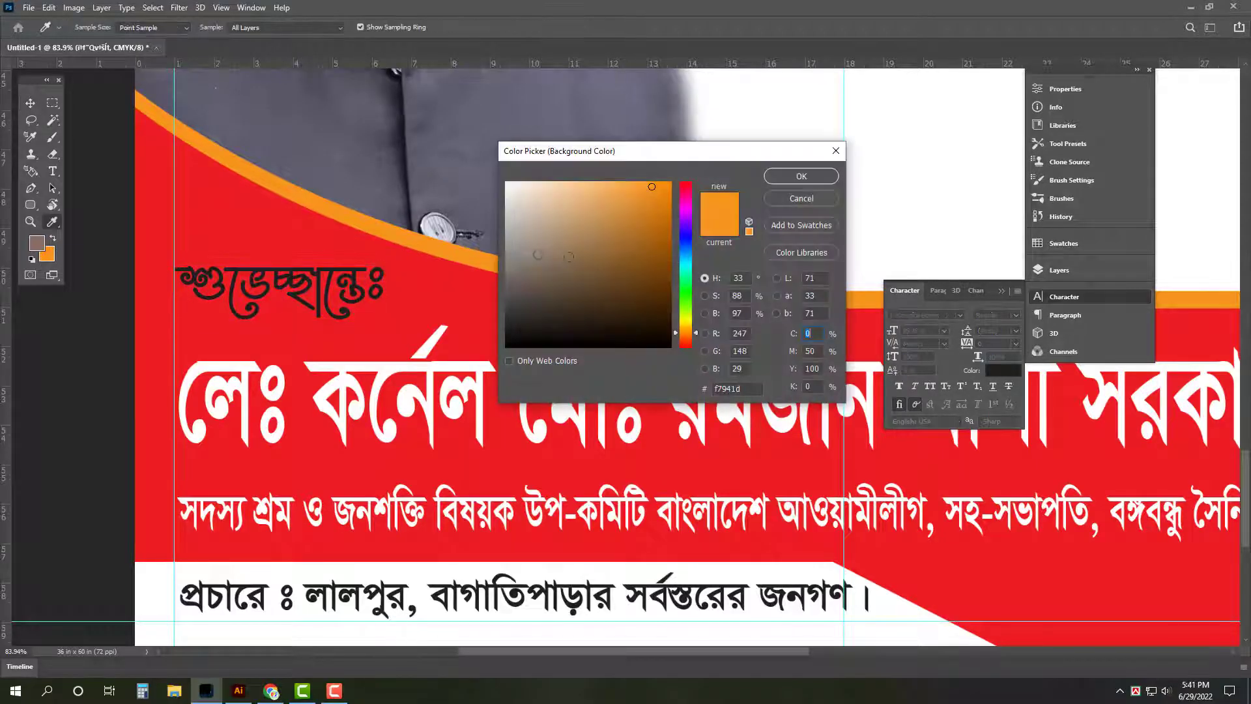
{"action": "left_click", "coordinate": [513, 192]}
{"action": "left_click", "coordinate": [759, 200]}
{"action": "key", "text": "ctrl+BackSpace"}
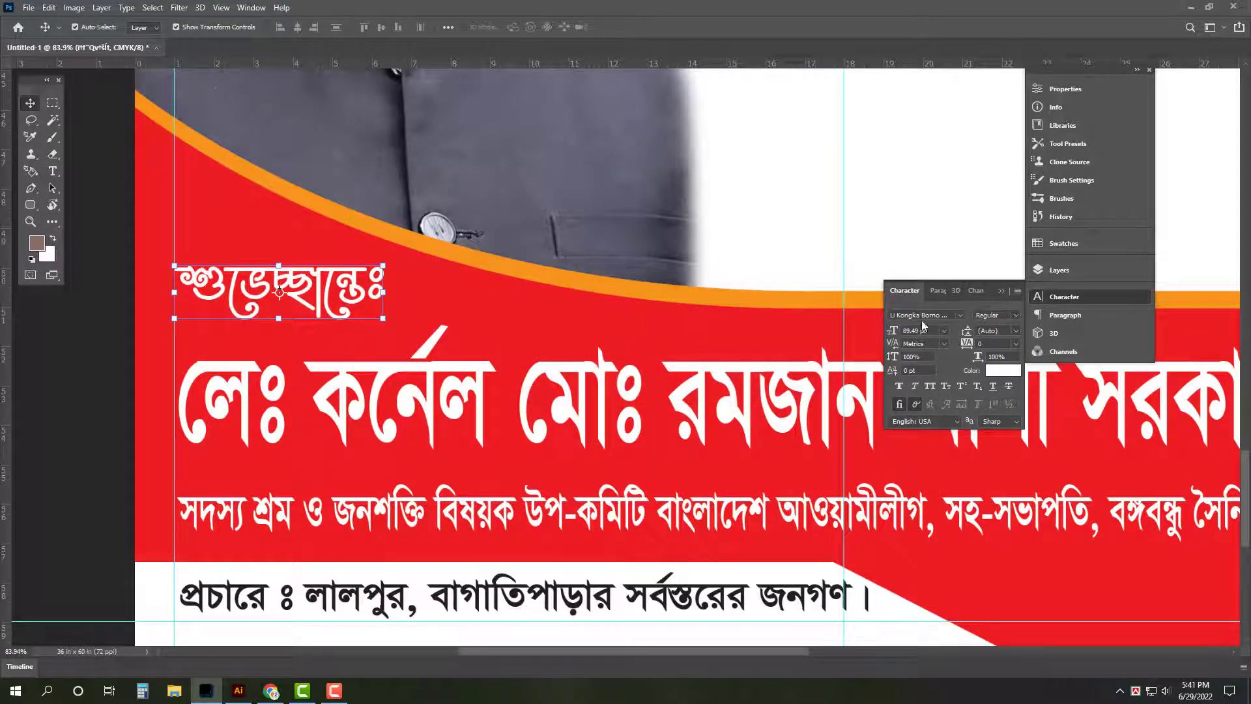
{"action": "left_click", "coordinate": [941, 318]}
Step: Apply Shorif Sayef Bijoy 52 Regular to the greeting word and scale it slightly larger and taller
{"action": "type", "text": "shorif shumona b"}
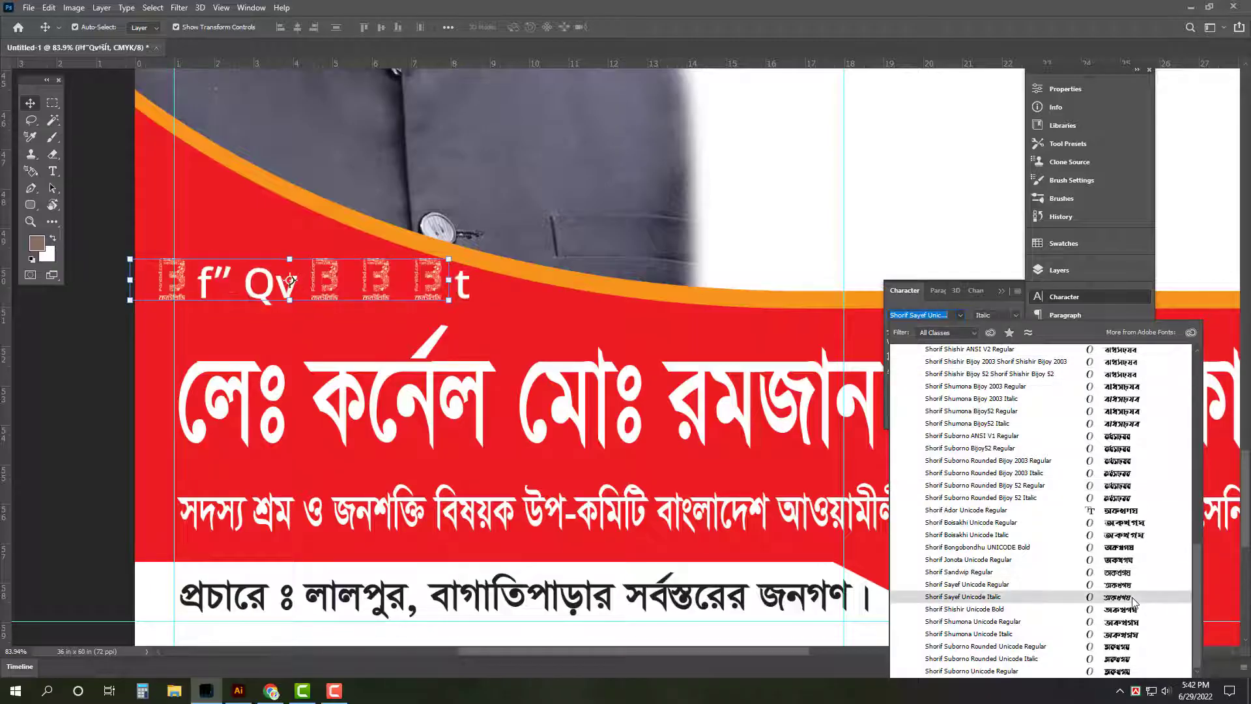
{"action": "scroll", "coordinate": [1132, 600], "scroll_direction": "up", "scroll_amount": 2}
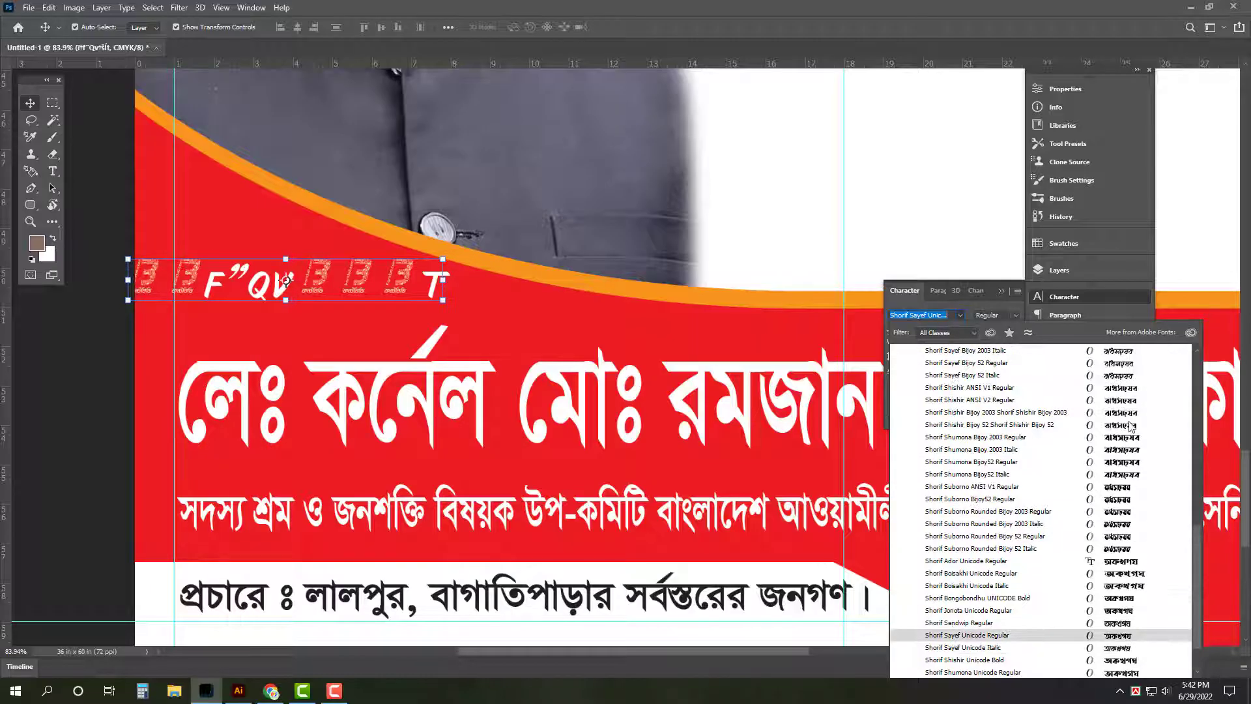
{"action": "left_click", "coordinate": [1130, 363]}
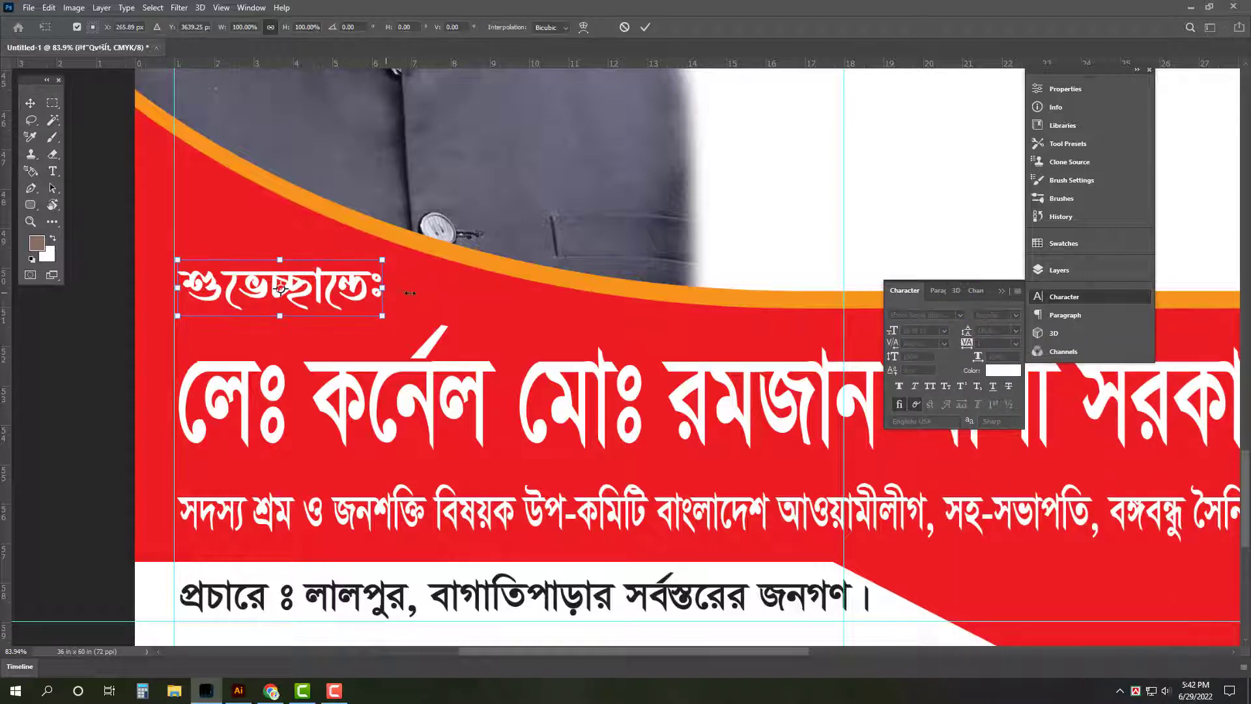
{"action": "left_click_drag", "start_coordinate": [381, 267], "coordinate": [292, 256]}
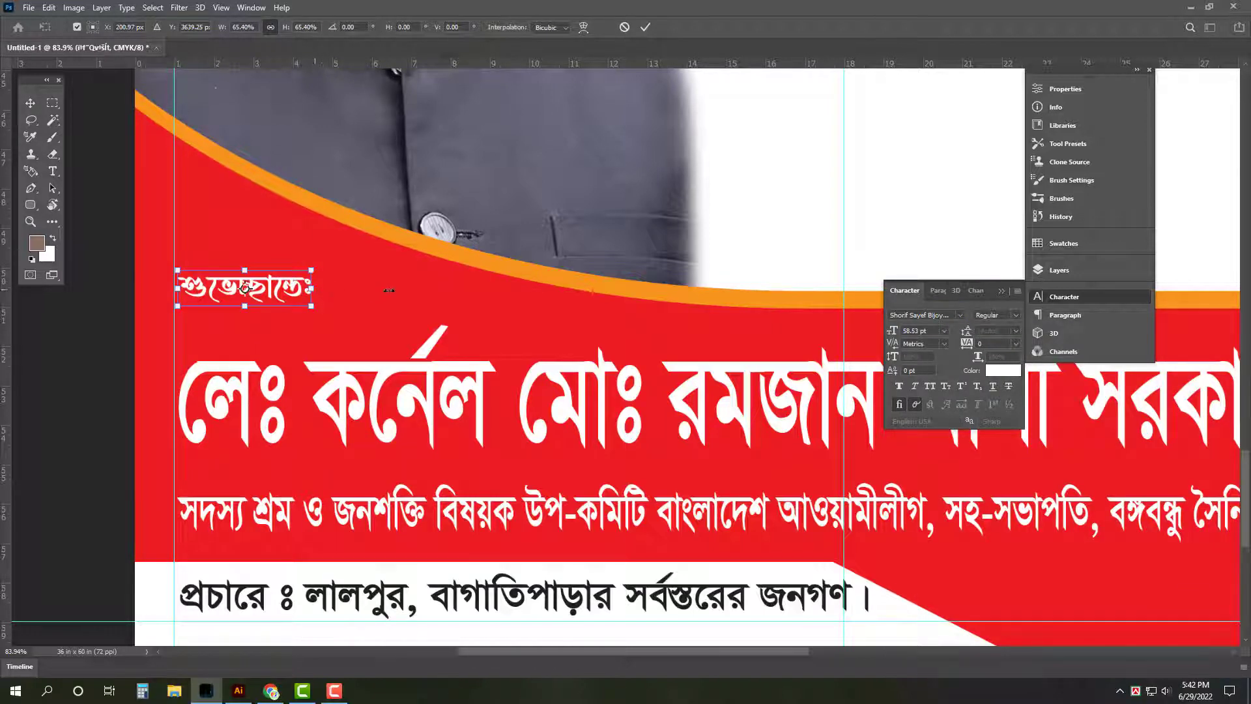
{"action": "left_click_drag", "start_coordinate": [389, 290], "coordinate": [384, 287]}
{"action": "left_click_drag", "start_coordinate": [288, 258], "coordinate": [297, 246]}
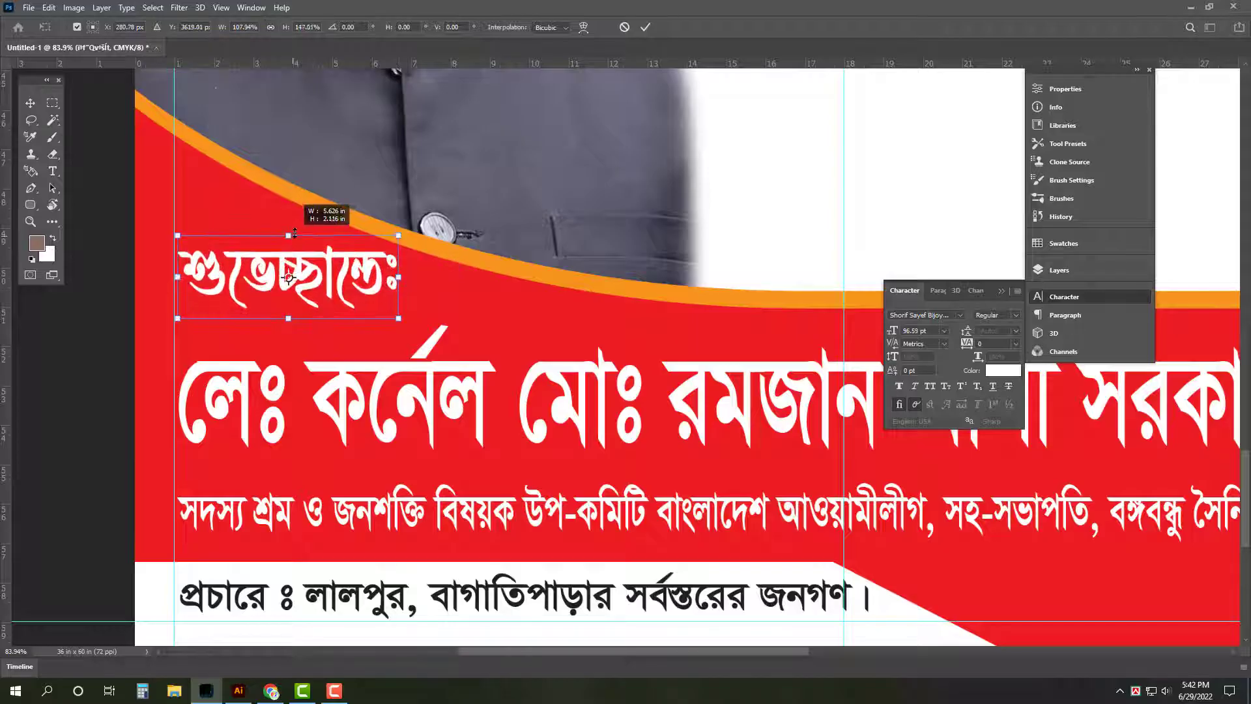
{"action": "key", "text": "Return"}
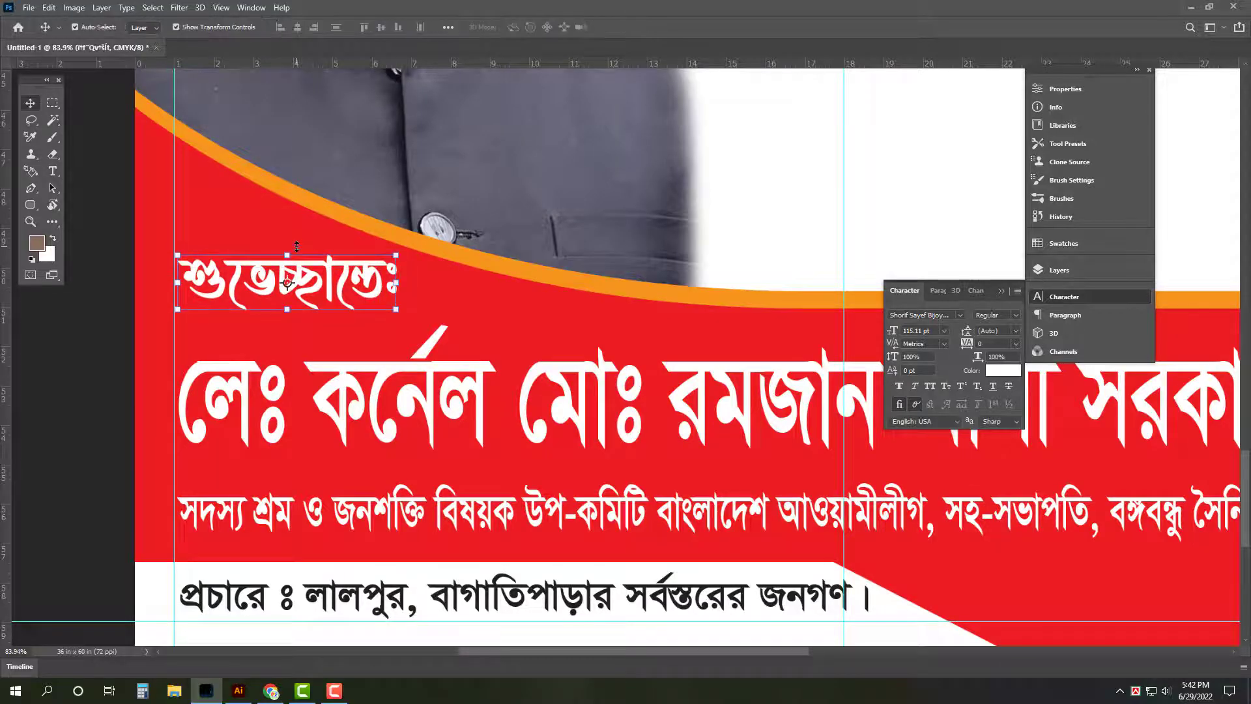
{"action": "key", "text": "ctrl+0"}
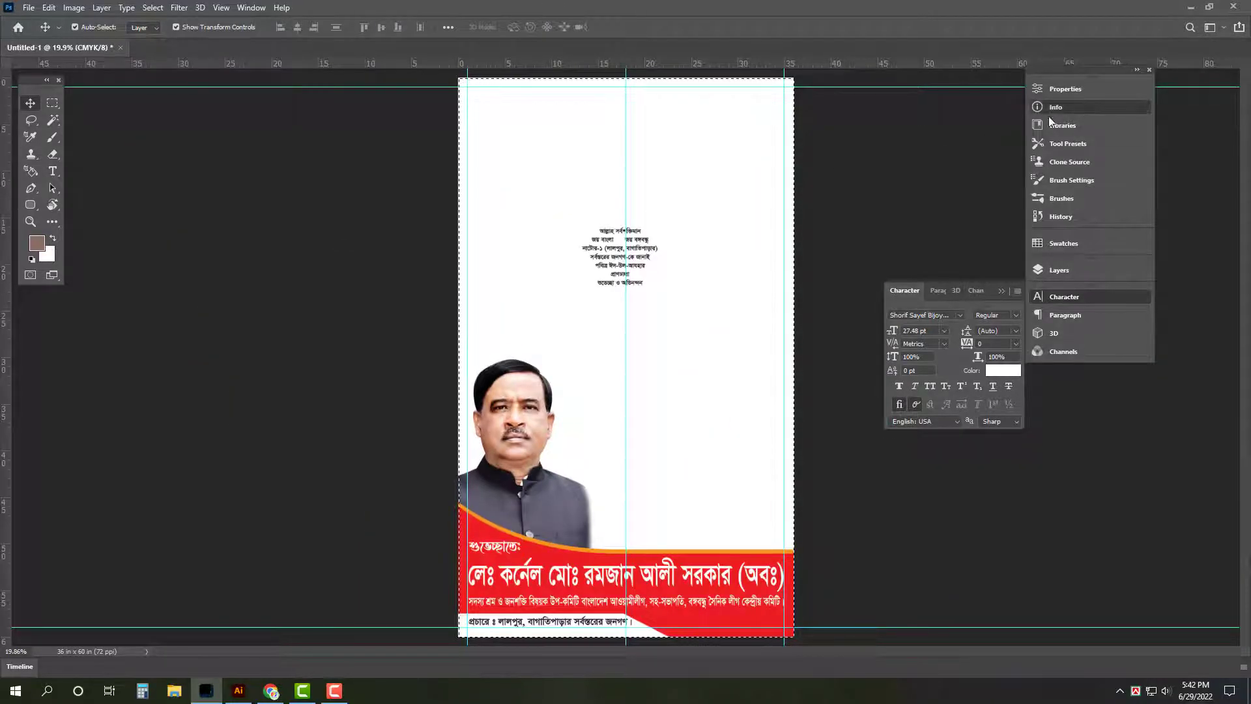
Step: Save the poster as a TIFF in All Art (F:) > Rana Art > Eid Poster under a 2022 design name
{"action": "key", "text": "ctrl+shift+s"}
{"action": "left_click", "coordinate": [57, 284]}
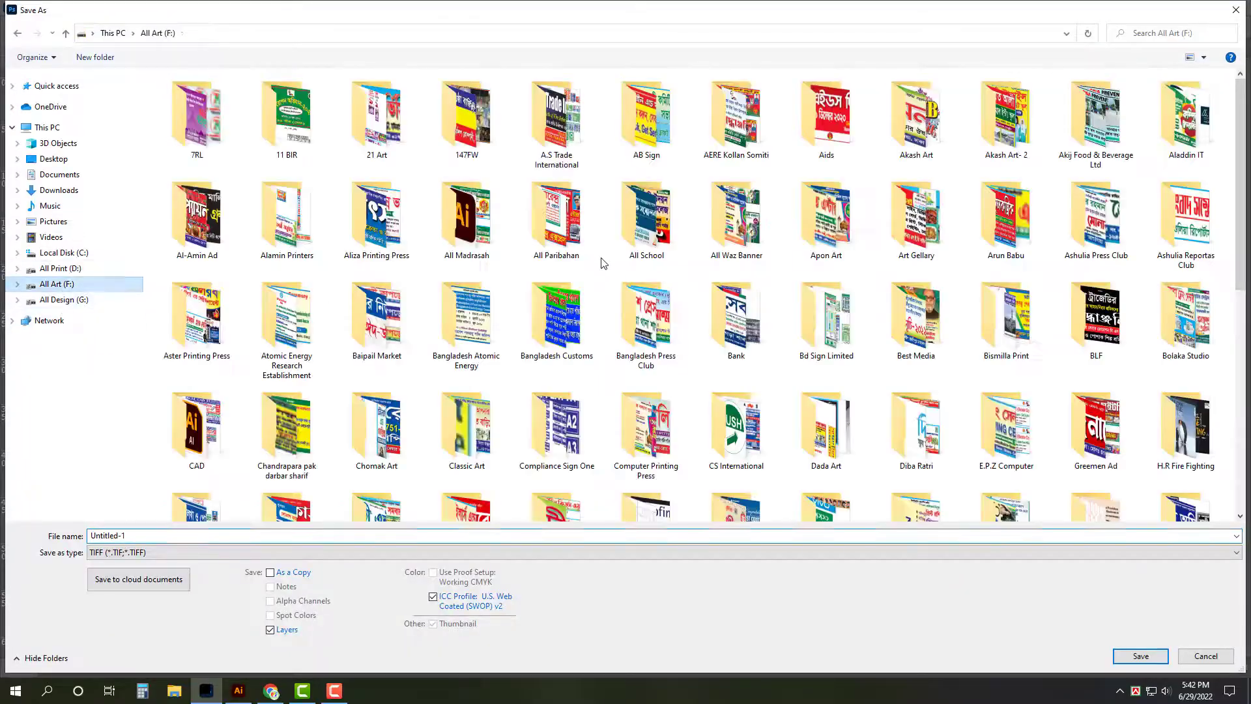
{"action": "scroll", "coordinate": [603, 266], "scroll_direction": "down", "scroll_amount": 5}
{"action": "double_click", "coordinate": [604, 263]}
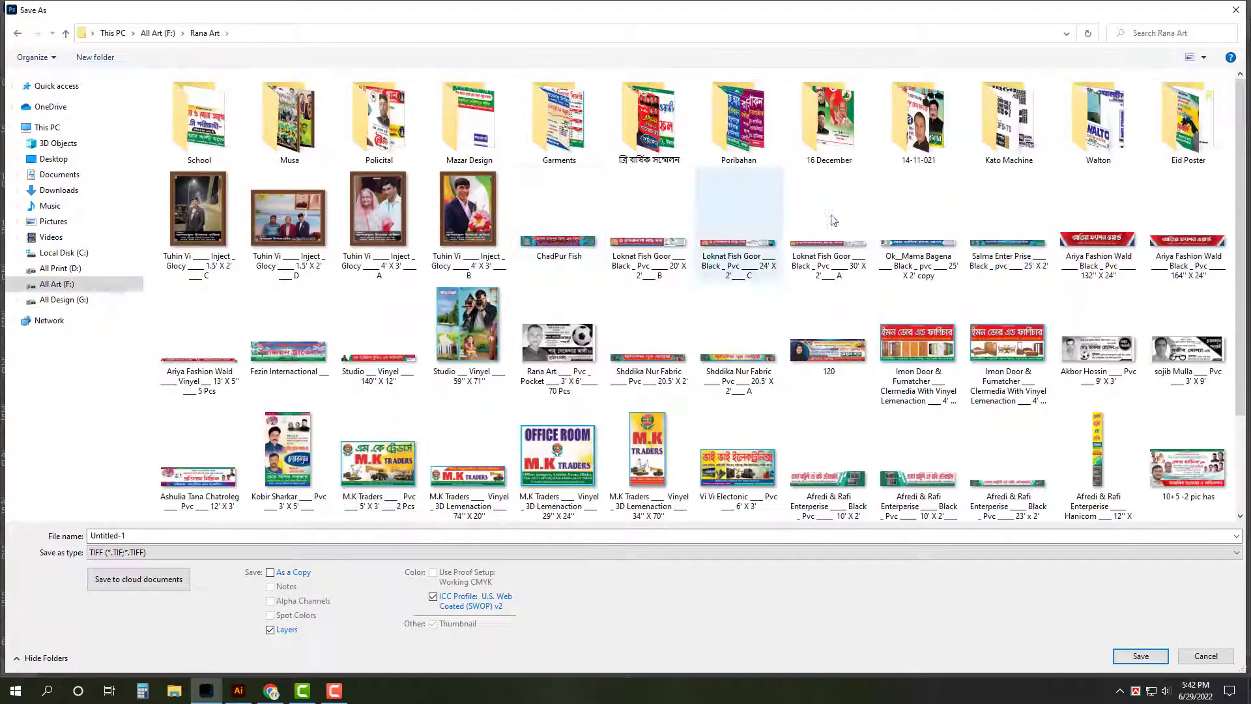
{"action": "double_click", "coordinate": [1189, 116]}
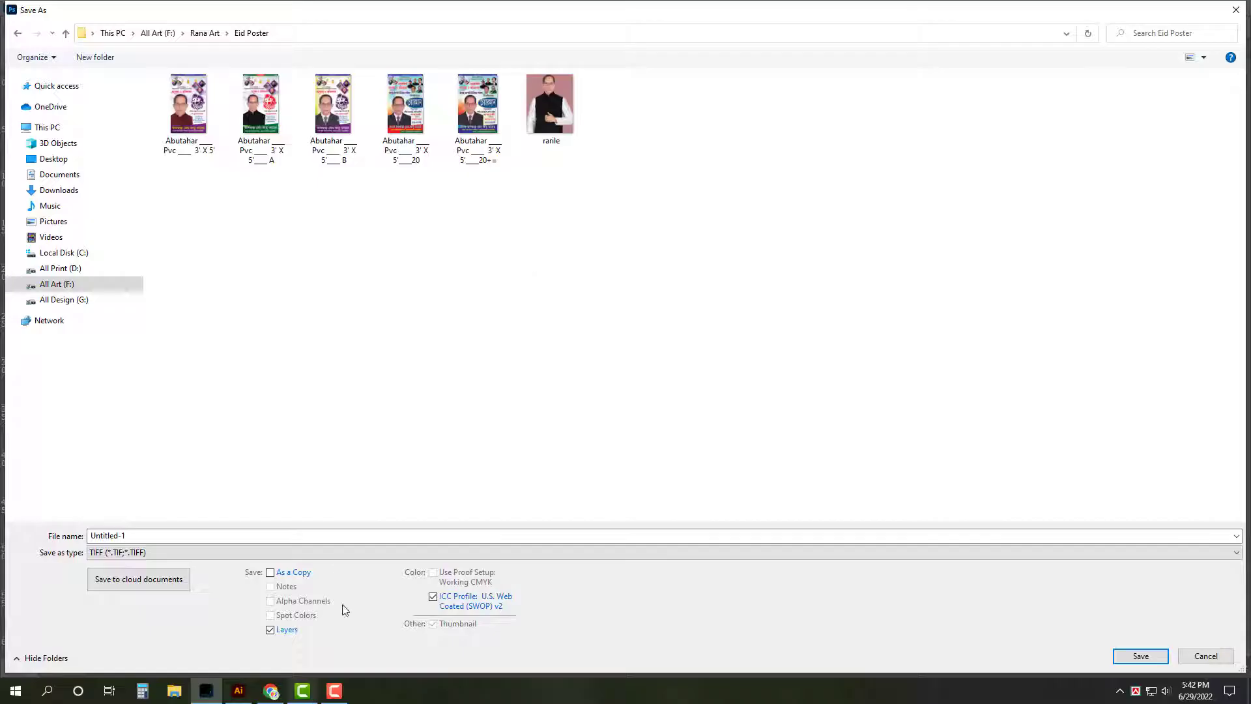
{"action": "left_click", "coordinate": [358, 535]}
{"action": "type", "text": "R"}
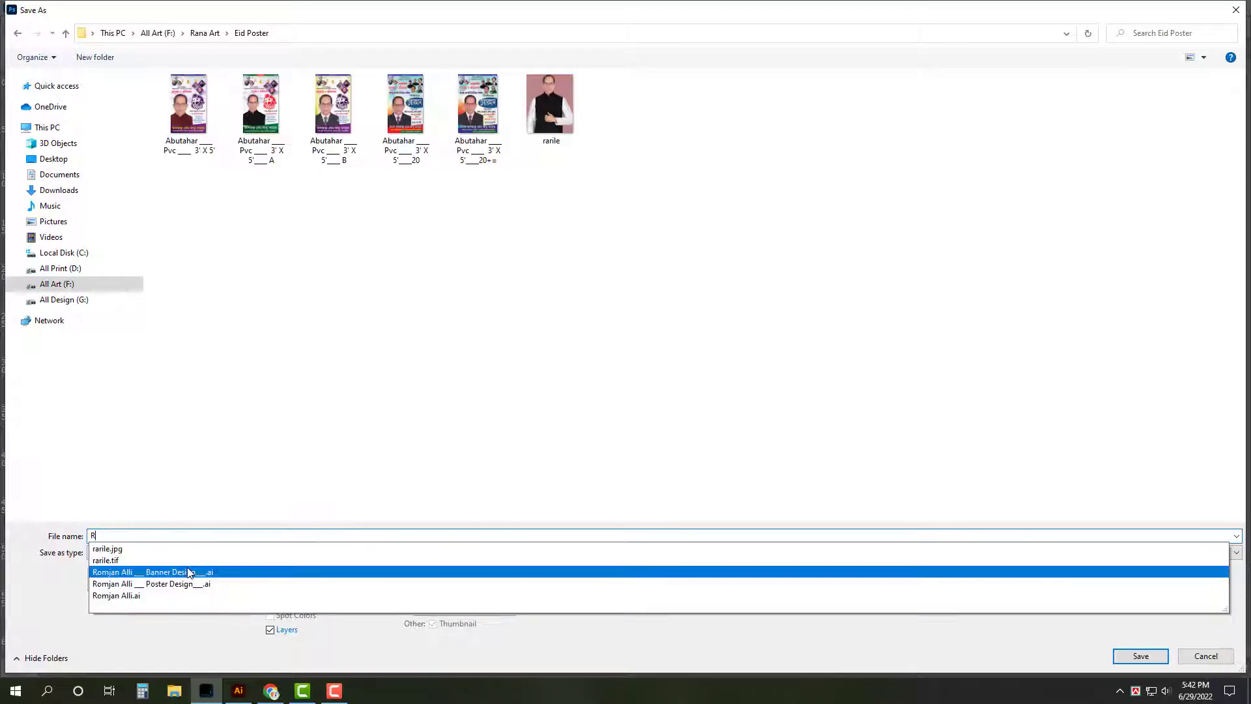
{"action": "left_click", "coordinate": [189, 583]}
{"action": "double_click", "coordinate": [224, 532]}
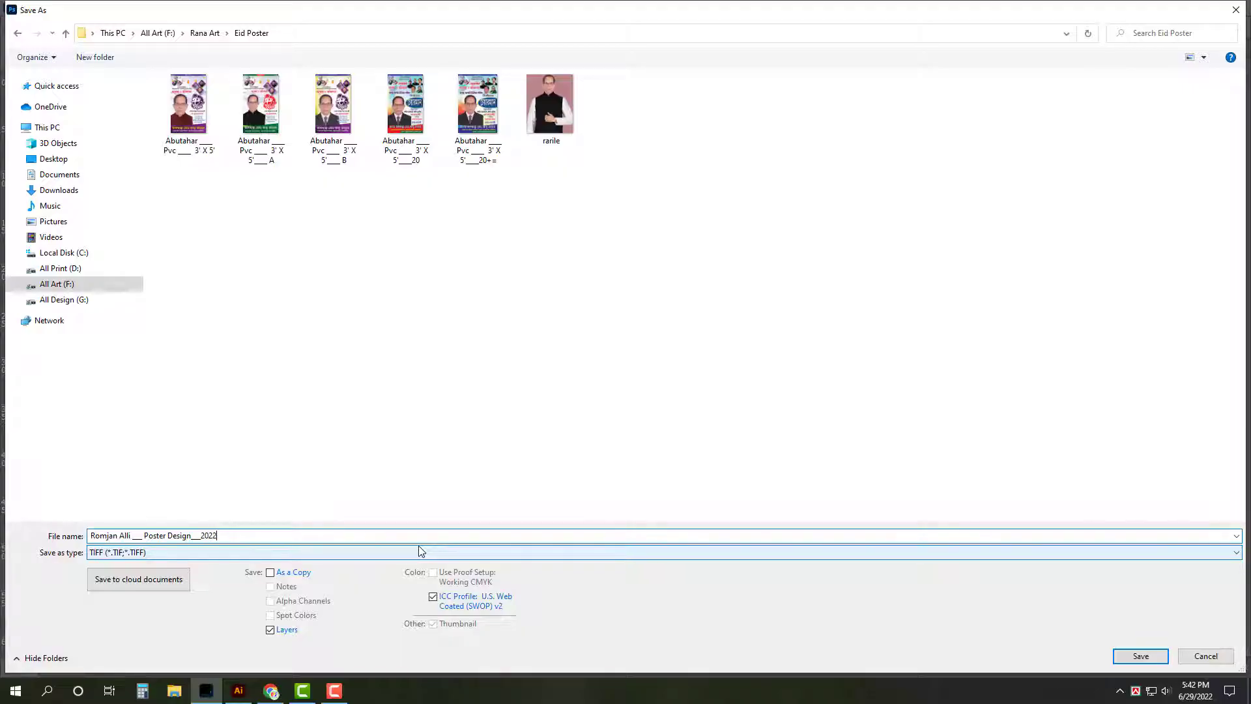
{"action": "key", "text": "Return"}
{"action": "left_click", "coordinate": [784, 173]}
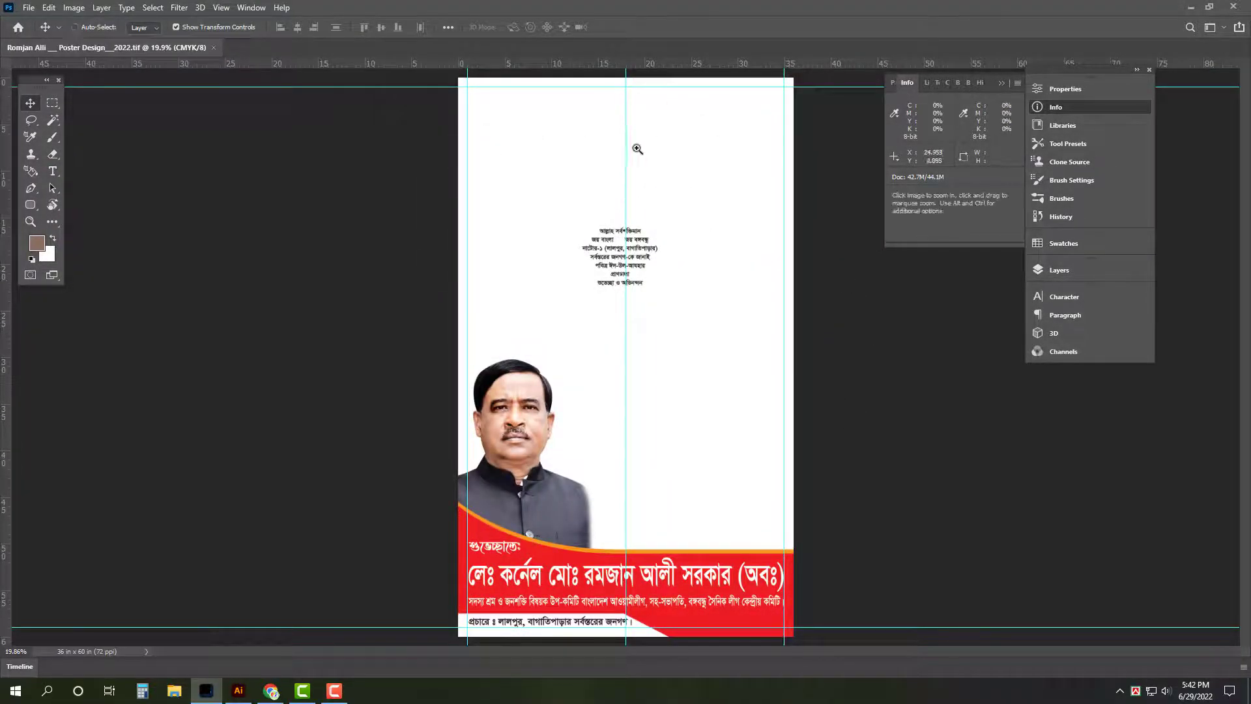
Step: Move the central Bengali text block upward, undoing a stray duplicate
{"action": "scroll", "coordinate": [678, 187], "scroll_direction": "up", "scroll_amount": 3}
{"action": "scroll", "coordinate": [608, 371], "scroll_direction": "up", "scroll_amount": 1}
{"action": "left_click_drag", "start_coordinate": [622, 456], "coordinate": [625, 235]}
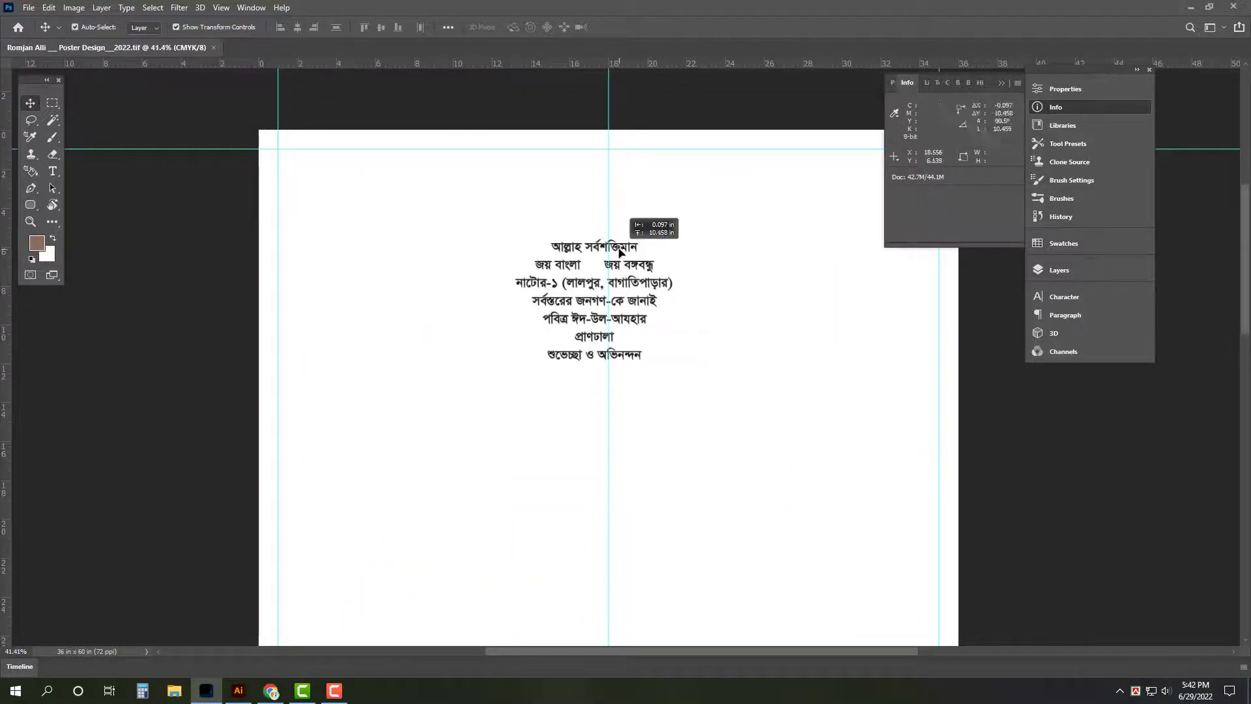
{"action": "scroll", "coordinate": [666, 253], "scroll_direction": "up", "scroll_amount": 3}
{"action": "key", "text": "Tab"}
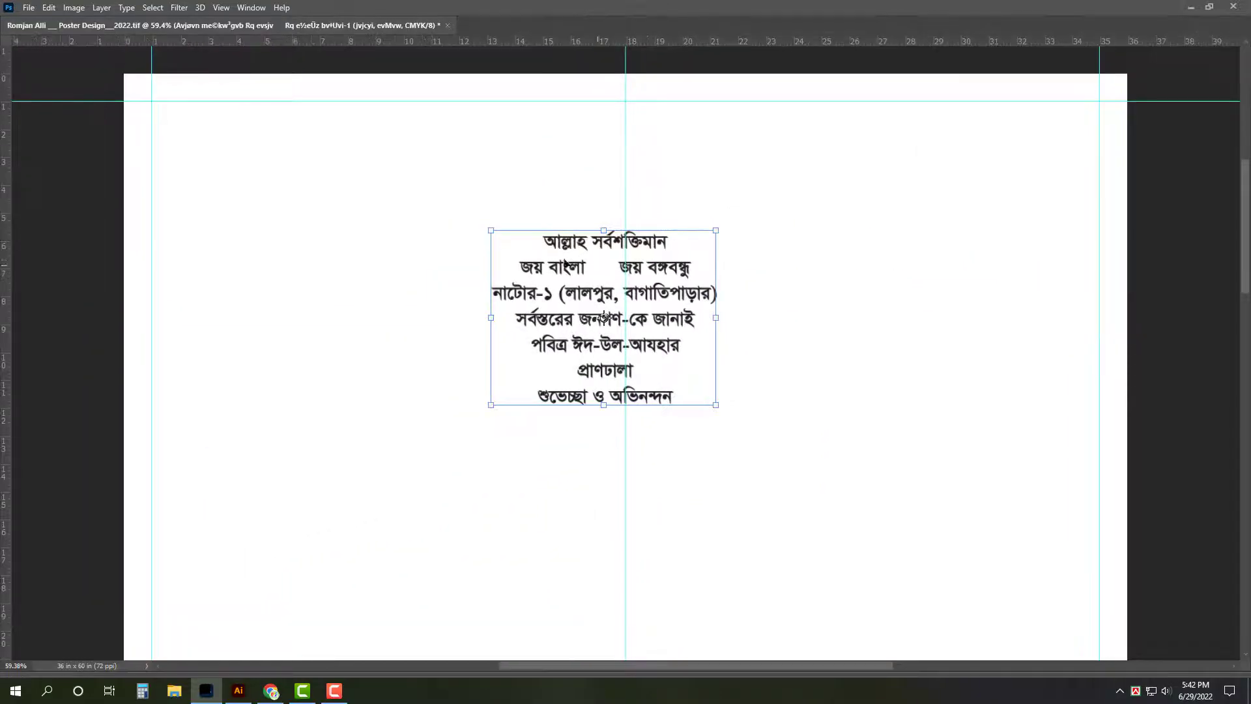
{"action": "key", "text": "Return"}
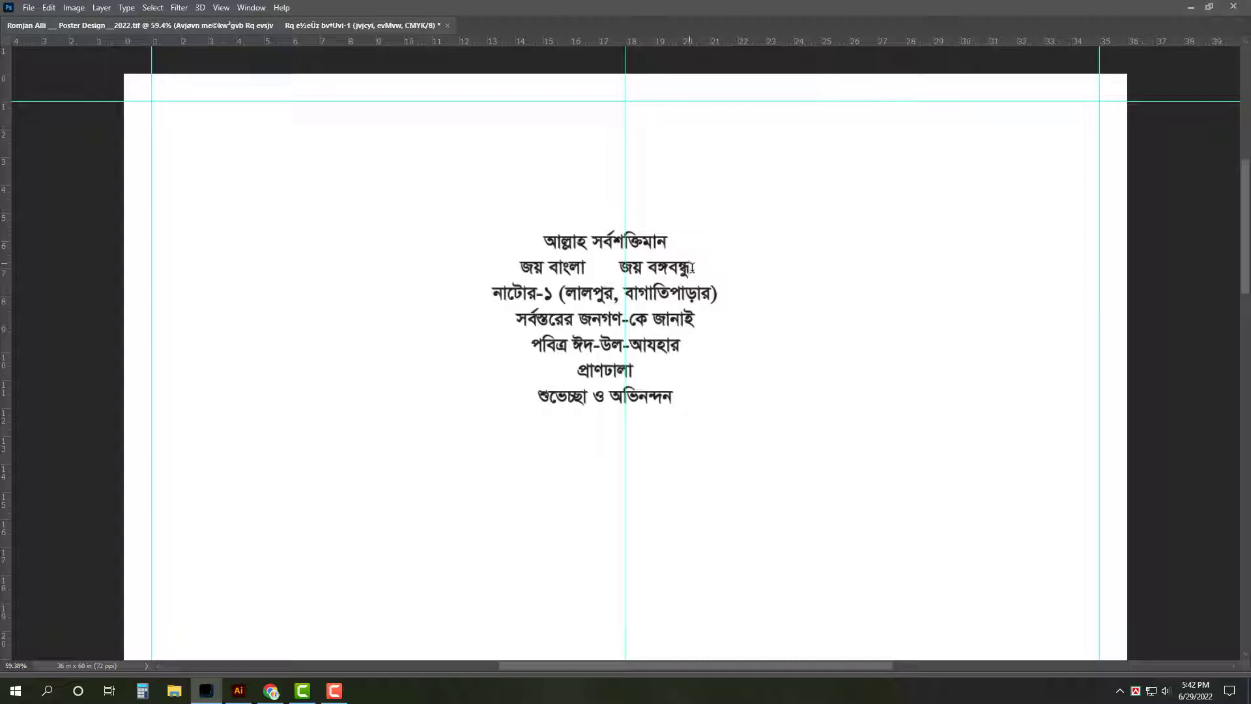
{"action": "key", "text": "ctrl+alt+z"}
{"action": "key", "text": "ctrl+alt+z"}
{"action": "key", "text": "ctrl+alt+z"}
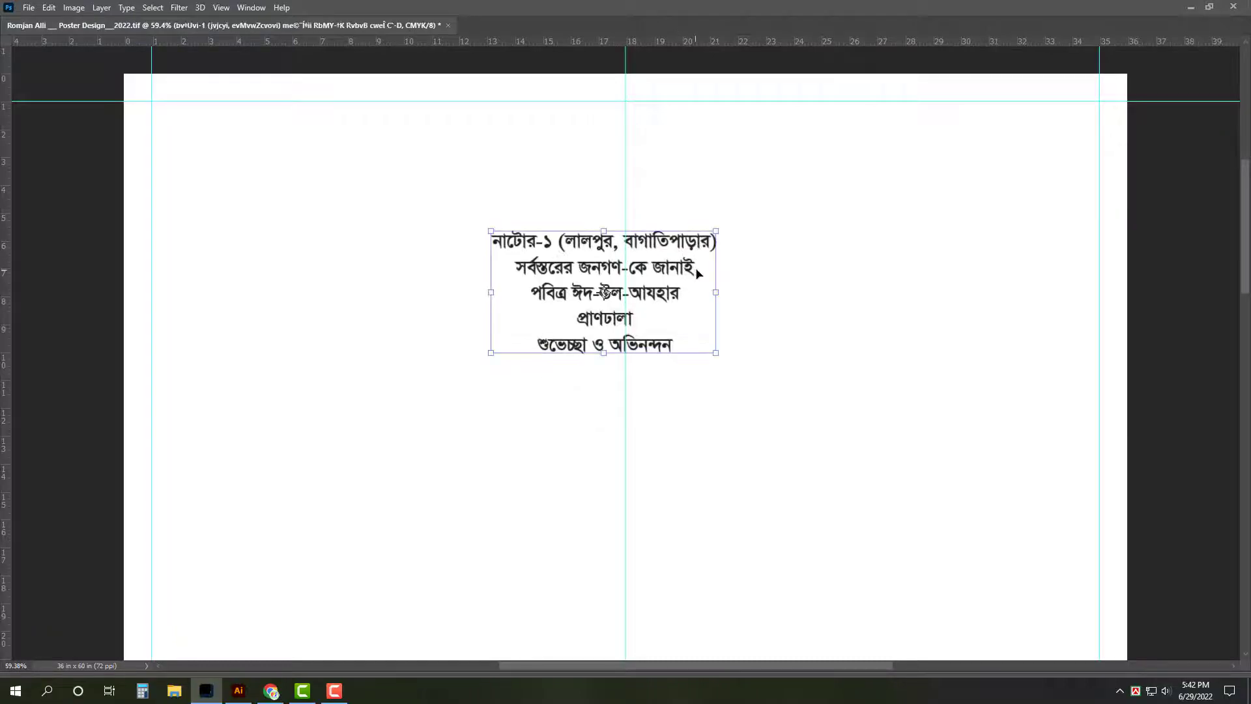
{"action": "left_click_drag", "start_coordinate": [662, 245], "coordinate": [662, 147]}
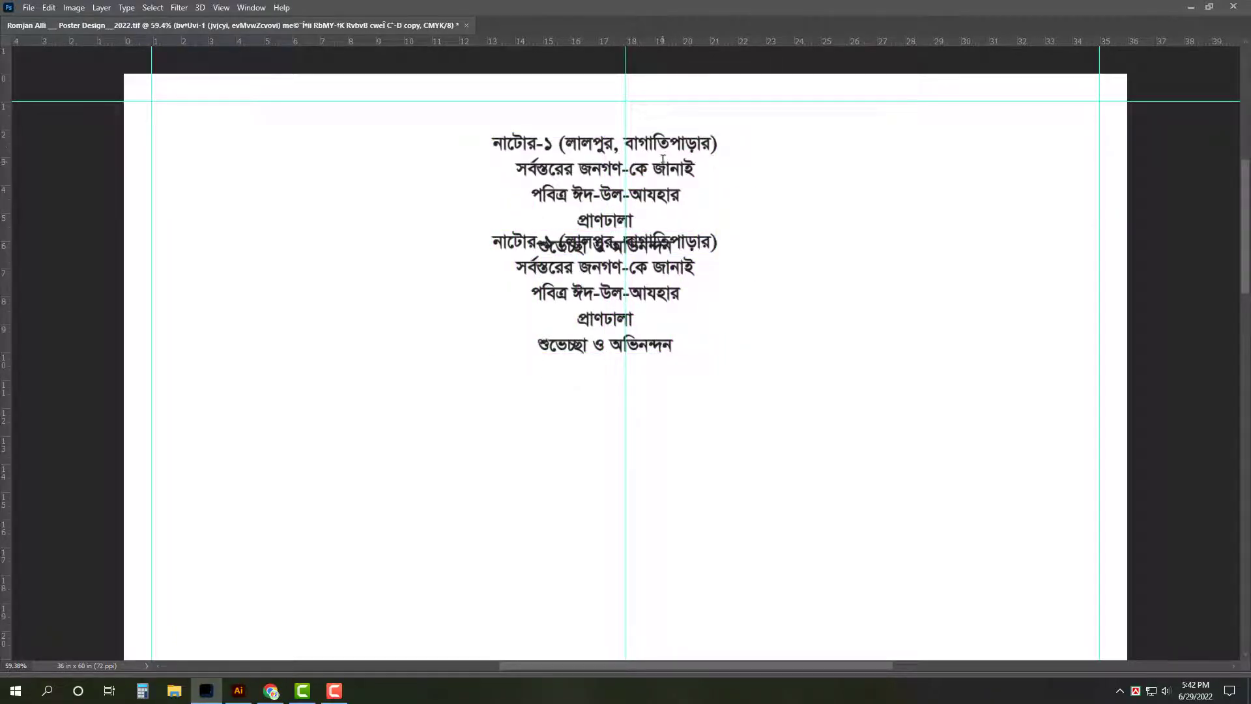
{"action": "key", "text": "ctrl+z"}
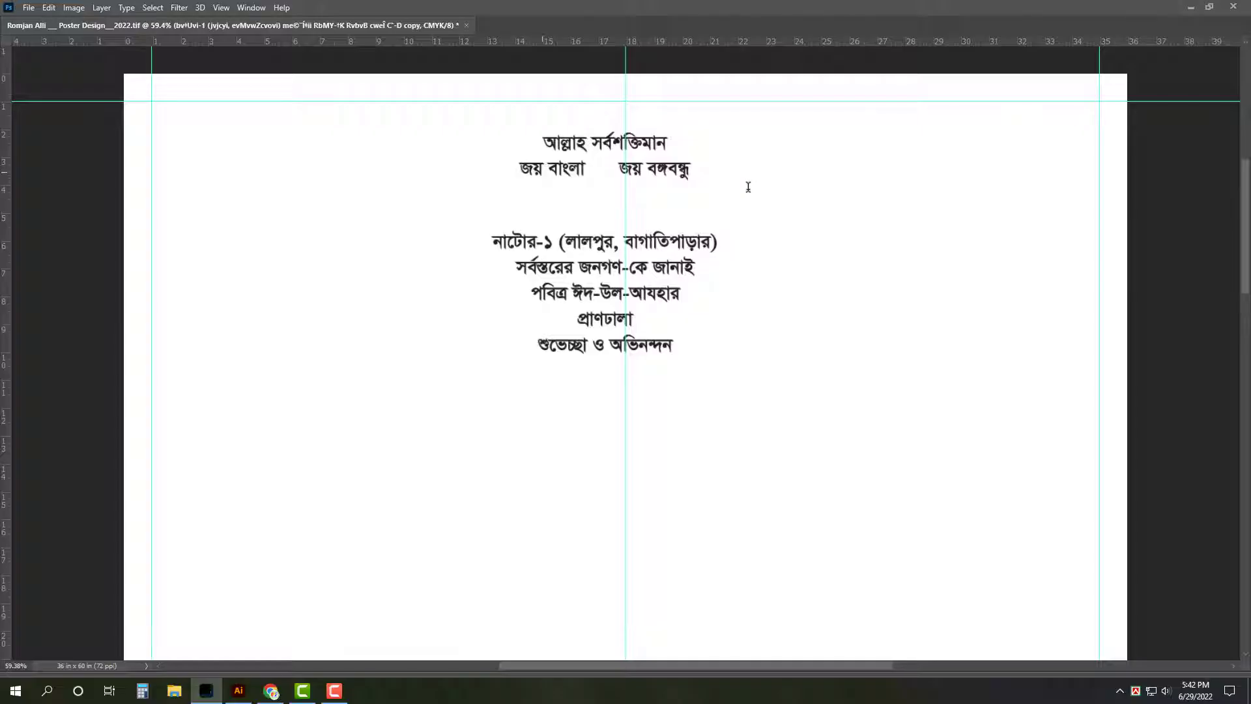
{"action": "key", "text": "ctrl+alt+z"}
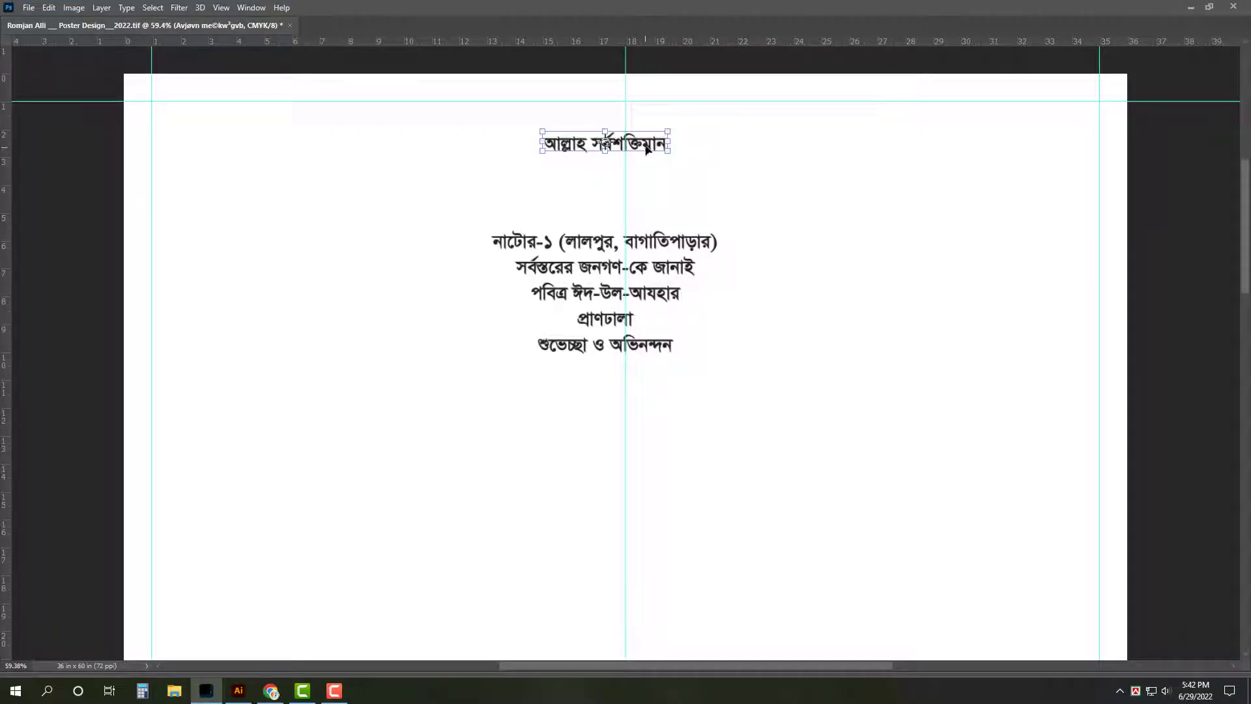
Step: Copy the title to the top right and replace it with the two-line জয় বাংলা / জয় বঙ্গবন্ধু slogan
{"action": "mouse_move", "coordinate": [646, 150]}
{"action": "left_mouse_down"}
{"action": "mouse_move", "coordinate": [667, 119]}
{"action": "mouse_move", "coordinate": [1027, 137]}
{"action": "left_mouse_up"}
{"action": "key", "text": "t"}
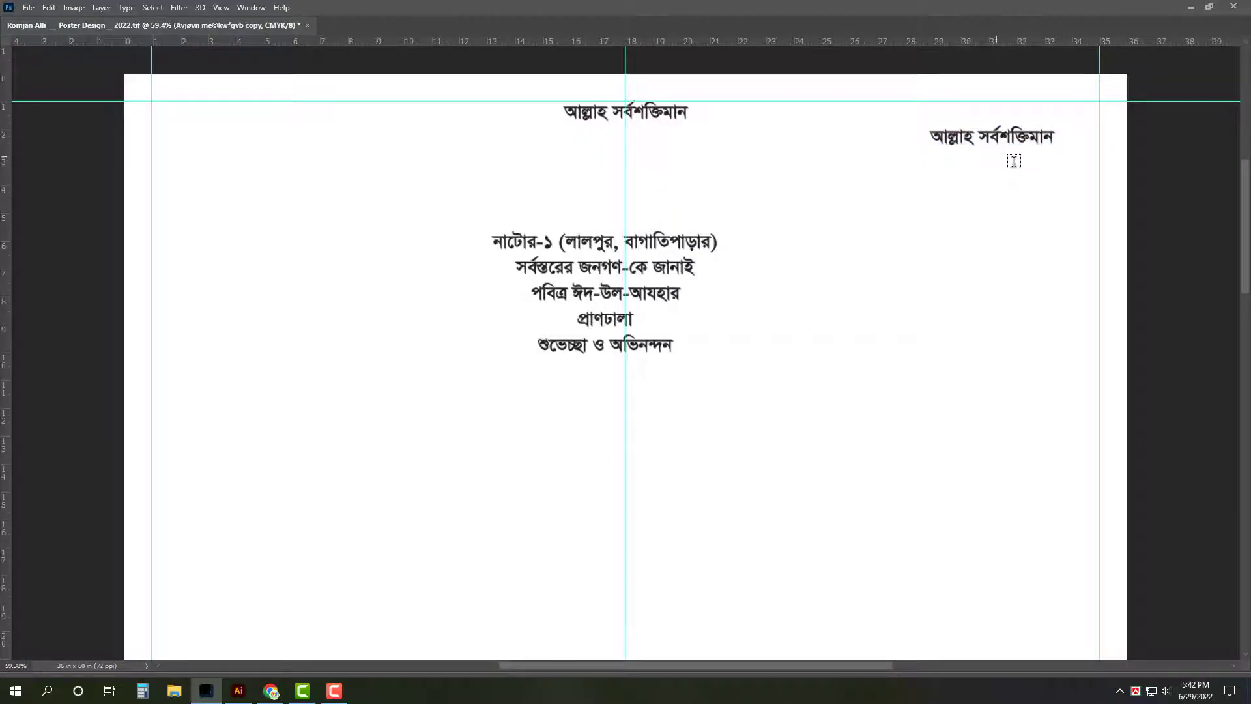
{"action": "key", "text": "ctrl+v"}
{"action": "scroll", "coordinate": [722, 200], "scroll_direction": "up", "scroll_amount": 3}
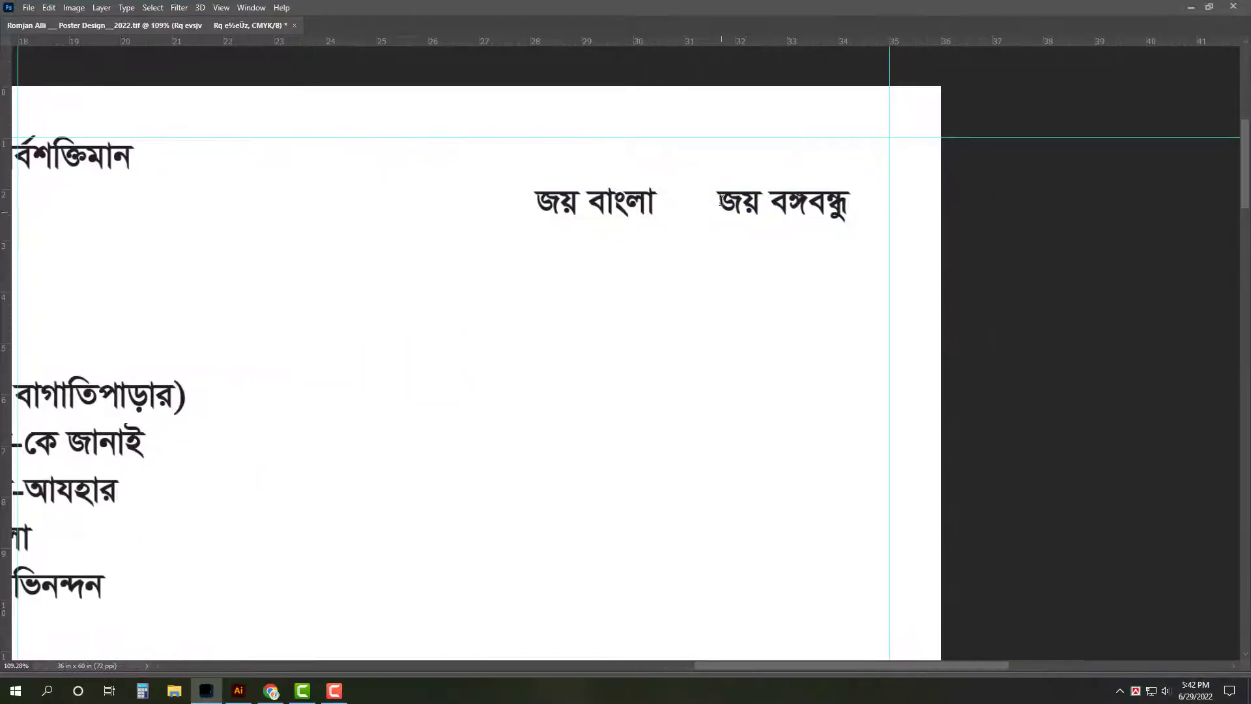
{"action": "key", "text": "Return"}
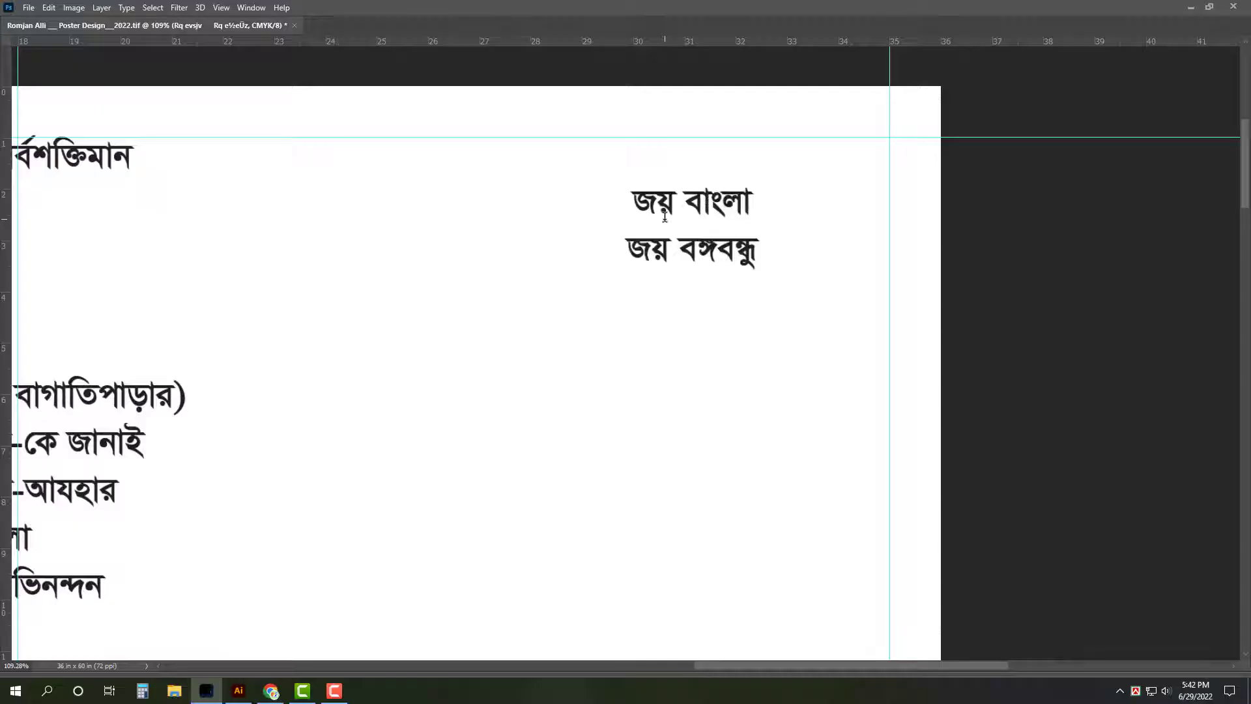
{"action": "key", "text": "ctrl+Return"}
{"action": "key", "text": "v"}
{"action": "key", "text": "Tab"}
Step: Left-align the slogan lines, move the block up-right, and scale it up
{"action": "left_click", "coordinate": [1065, 314]}
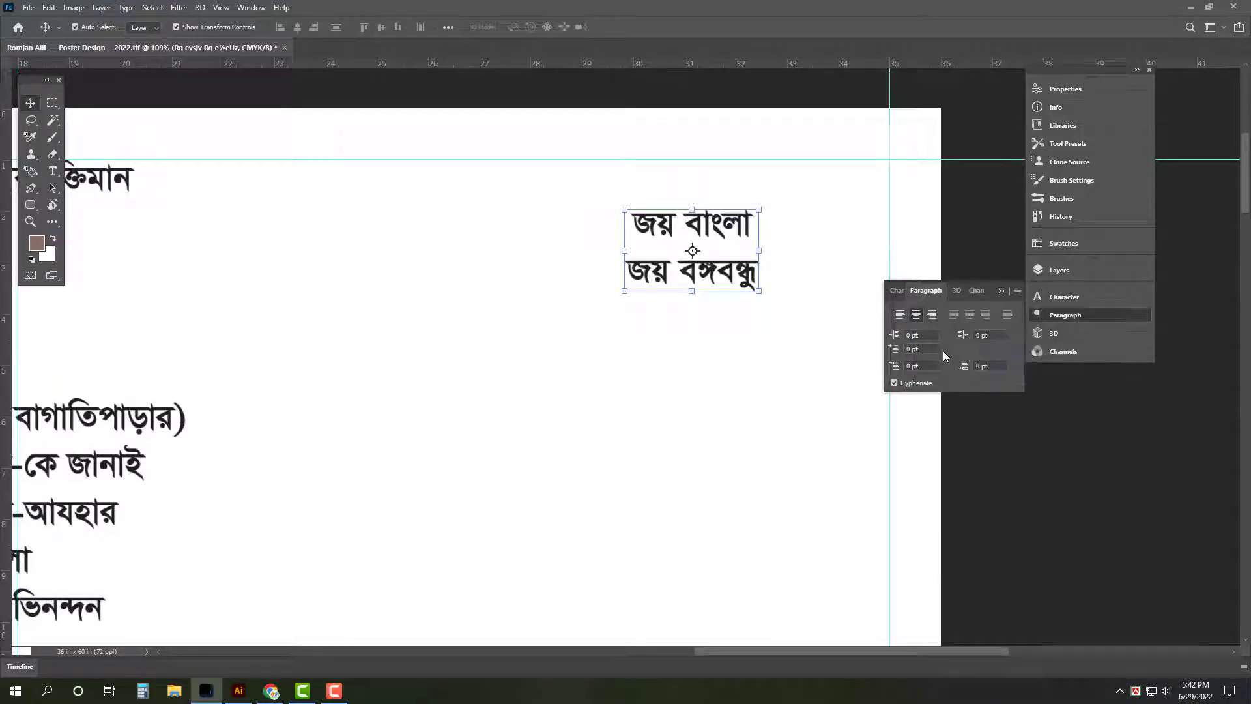
{"action": "left_click", "coordinate": [898, 319]}
{"action": "key", "text": "Tab"}
{"action": "left_click_drag", "start_coordinate": [791, 205], "coordinate": [852, 158]}
{"action": "left_click_drag", "start_coordinate": [752, 222], "coordinate": [712, 277]}
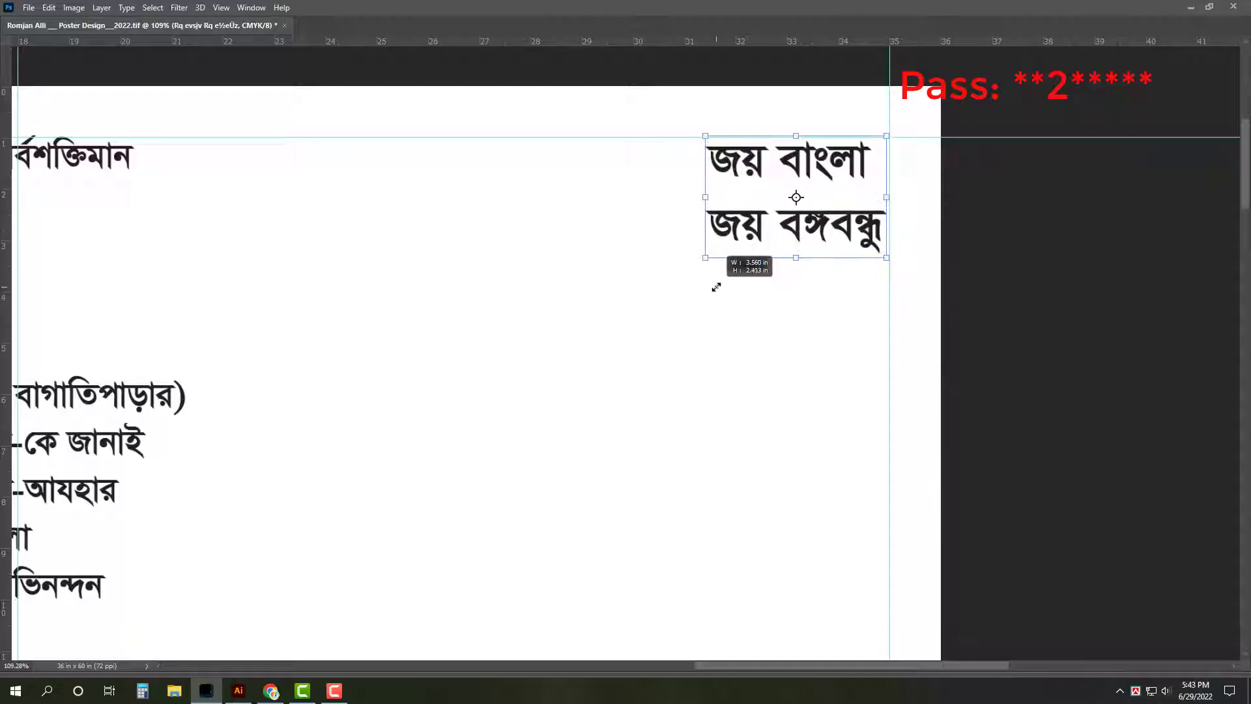
{"action": "key", "text": "Tab"}
{"action": "left_click", "coordinate": [554, 263]}
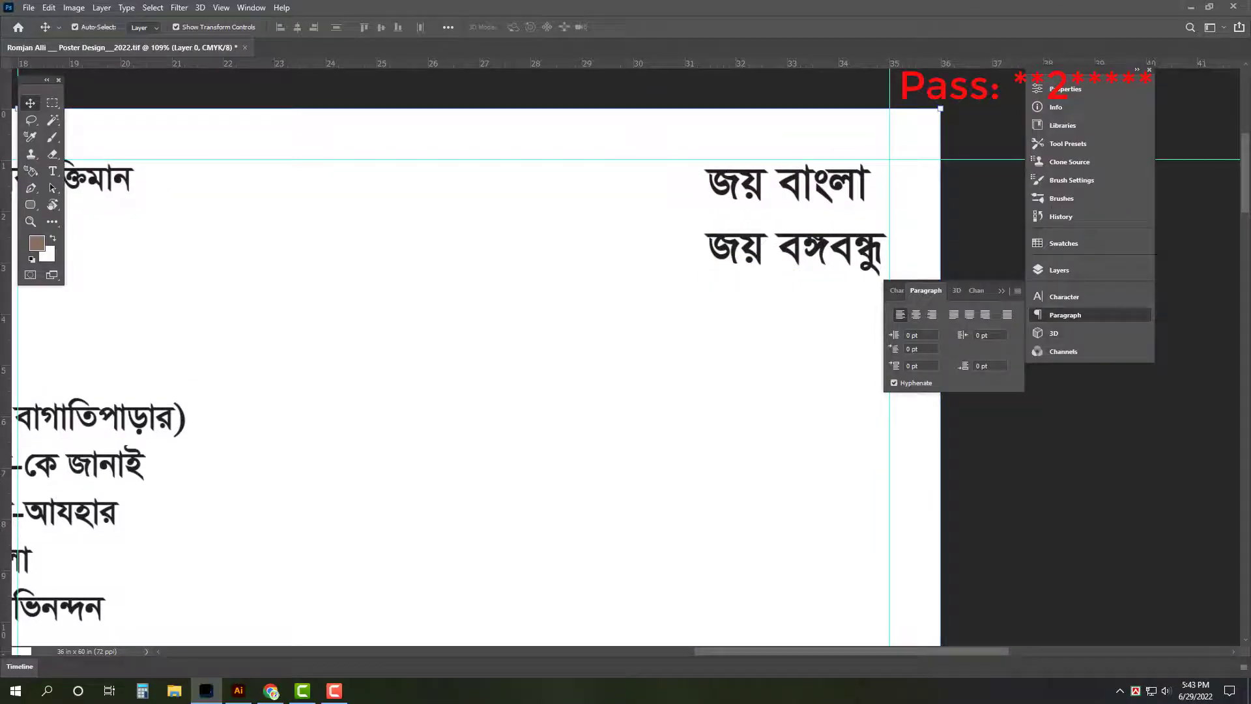
Step: Make a small red diamond left of the জয় বাংলা line
{"action": "left_click", "coordinate": [55, 106]}
{"action": "left_click_drag", "start_coordinate": [675, 212], "coordinate": [624, 159]}
{"action": "key", "text": "v"}
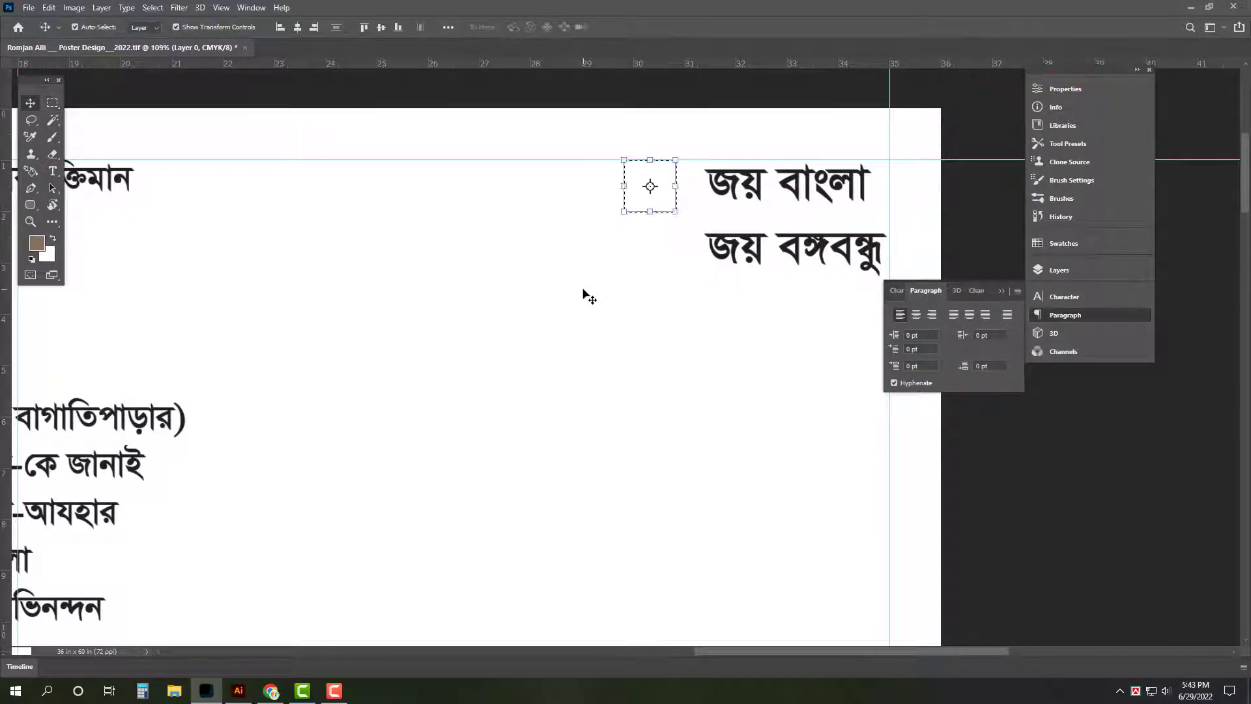
{"action": "left_click", "coordinate": [46, 255]}
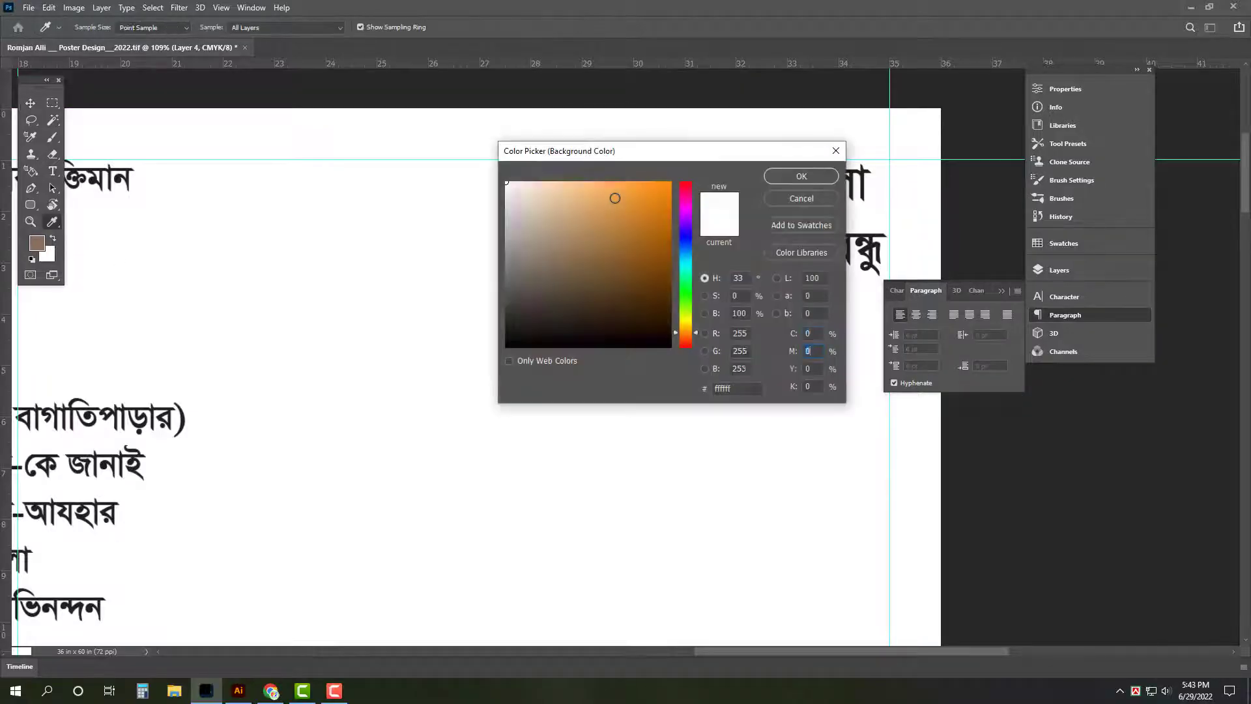
{"action": "left_click", "coordinate": [681, 188]}
{"action": "left_click", "coordinate": [804, 173]}
{"action": "key", "text": "ctrl+BackSpace"}
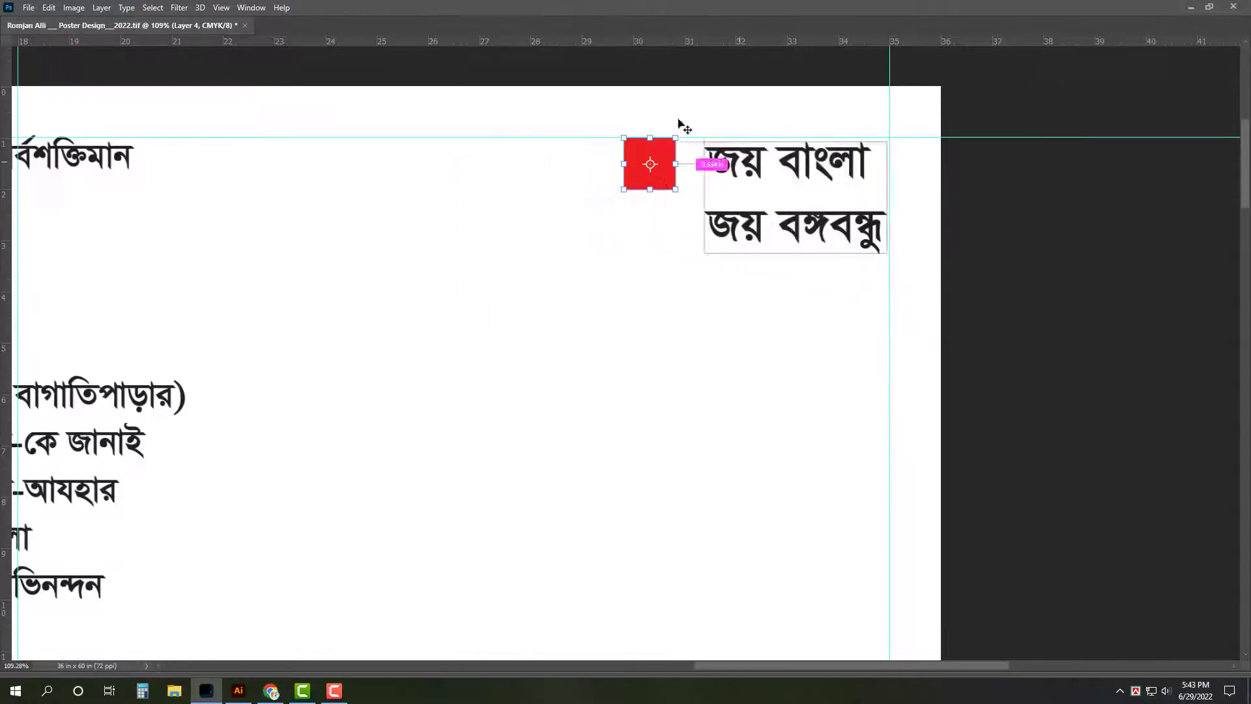
{"action": "scroll", "coordinate": [715, 162], "scroll_direction": "up", "scroll_amount": 3}
{"action": "mouse_move", "coordinate": [638, 239]}
{"action": "left_mouse_down"}
{"action": "mouse_move", "coordinate": [643, 214]}
{"action": "mouse_move", "coordinate": [664, 257]}
{"action": "mouse_move", "coordinate": [688, 264]}
{"action": "left_mouse_up"}
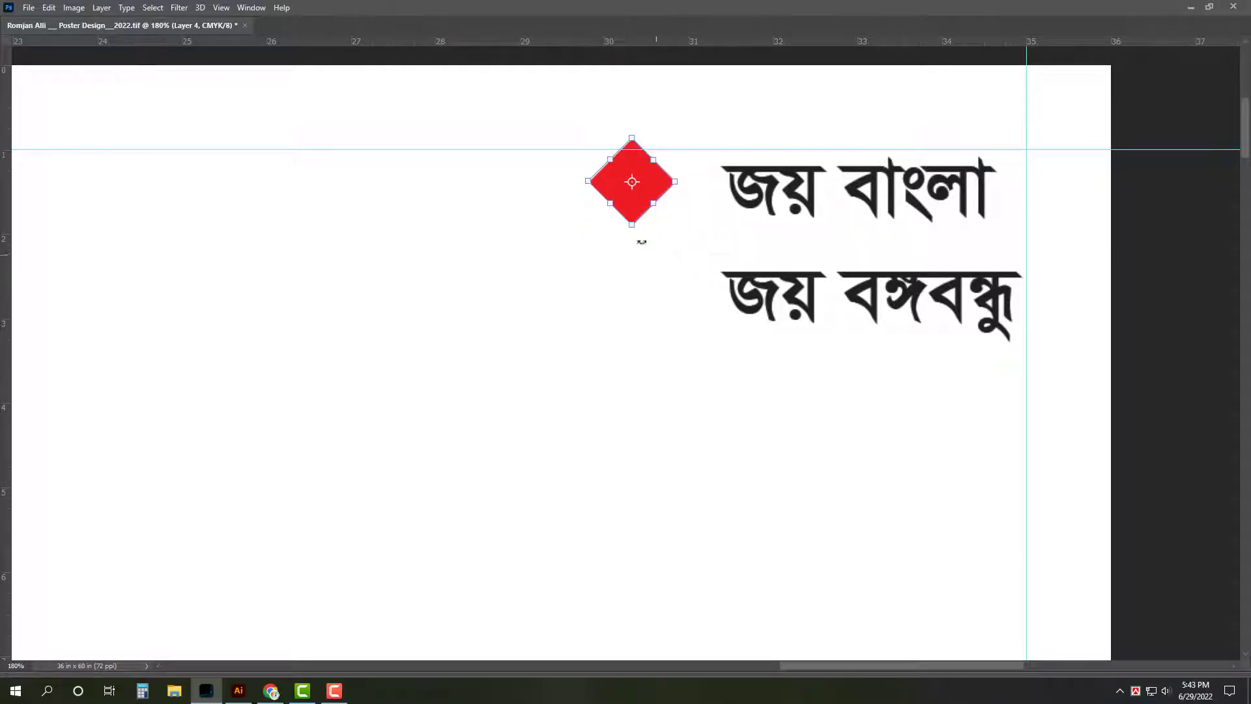
{"action": "left_click_drag", "start_coordinate": [635, 138], "coordinate": [639, 142]}
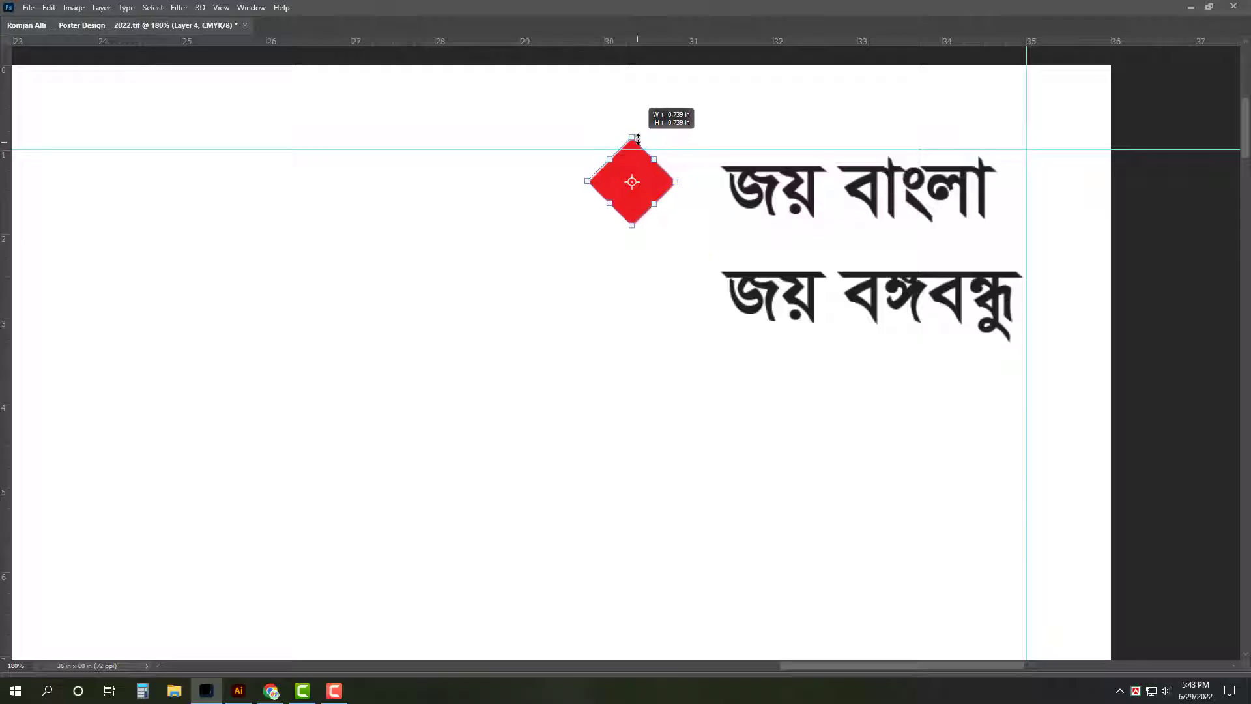
{"action": "key", "text": "Return"}
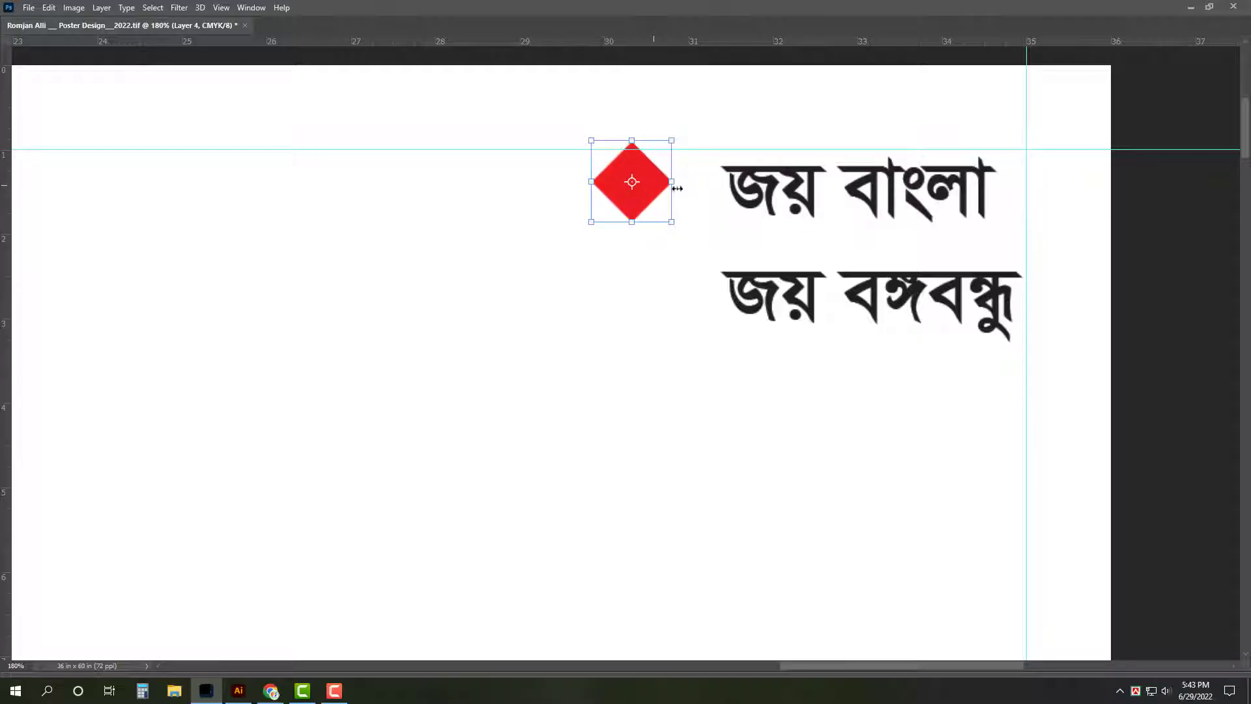
{"action": "left_click_drag", "start_coordinate": [673, 183], "coordinate": [681, 166]}
Step: Add an overlapping green diamond beside it and copy the pair to the second slogan line
{"action": "key", "text": "Tab"}
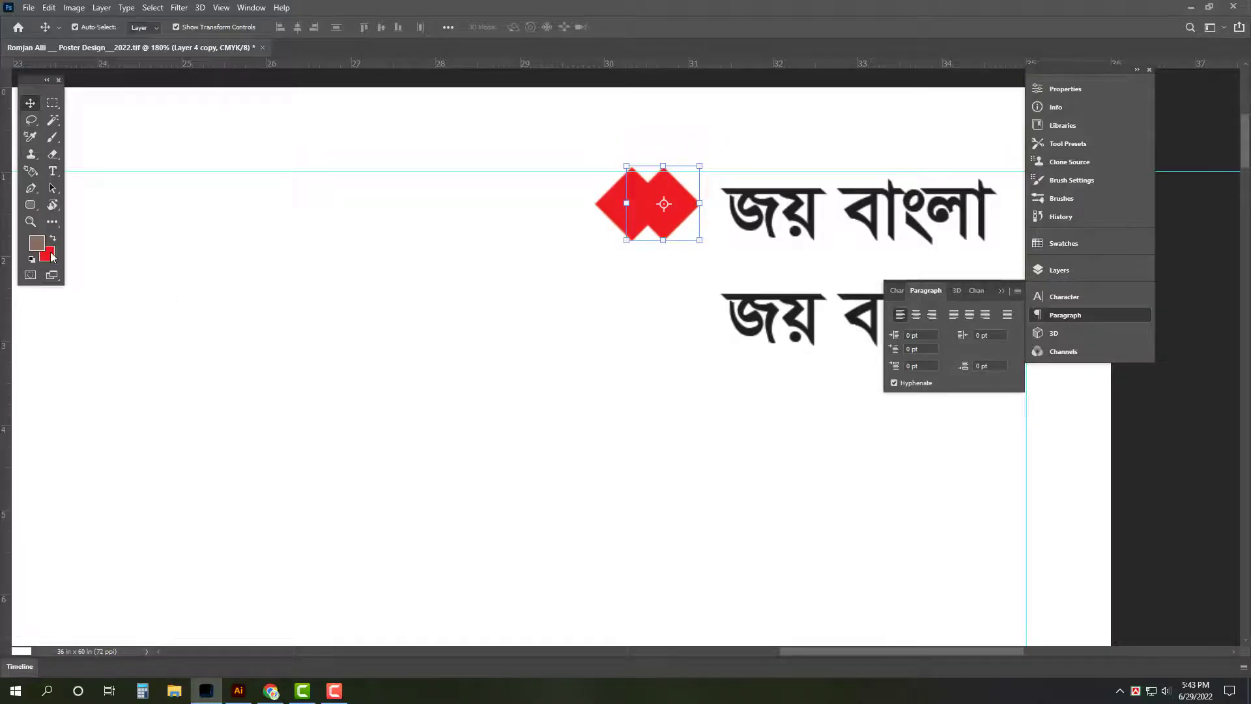
{"action": "left_click", "coordinate": [47, 254]}
{"action": "key", "text": "Return"}
{"action": "key", "text": "ctrl+shift+BackSpace"}
{"action": "key", "text": "Tab"}
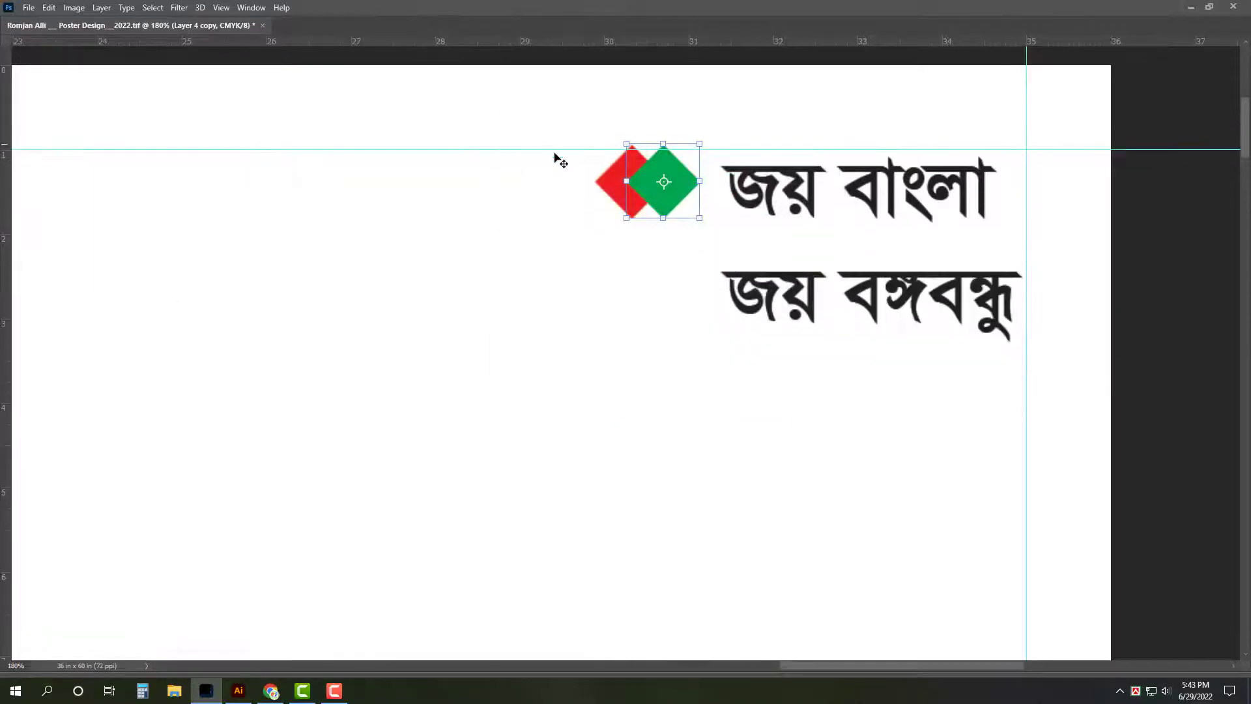
{"action": "key", "text": "shift+Right"}
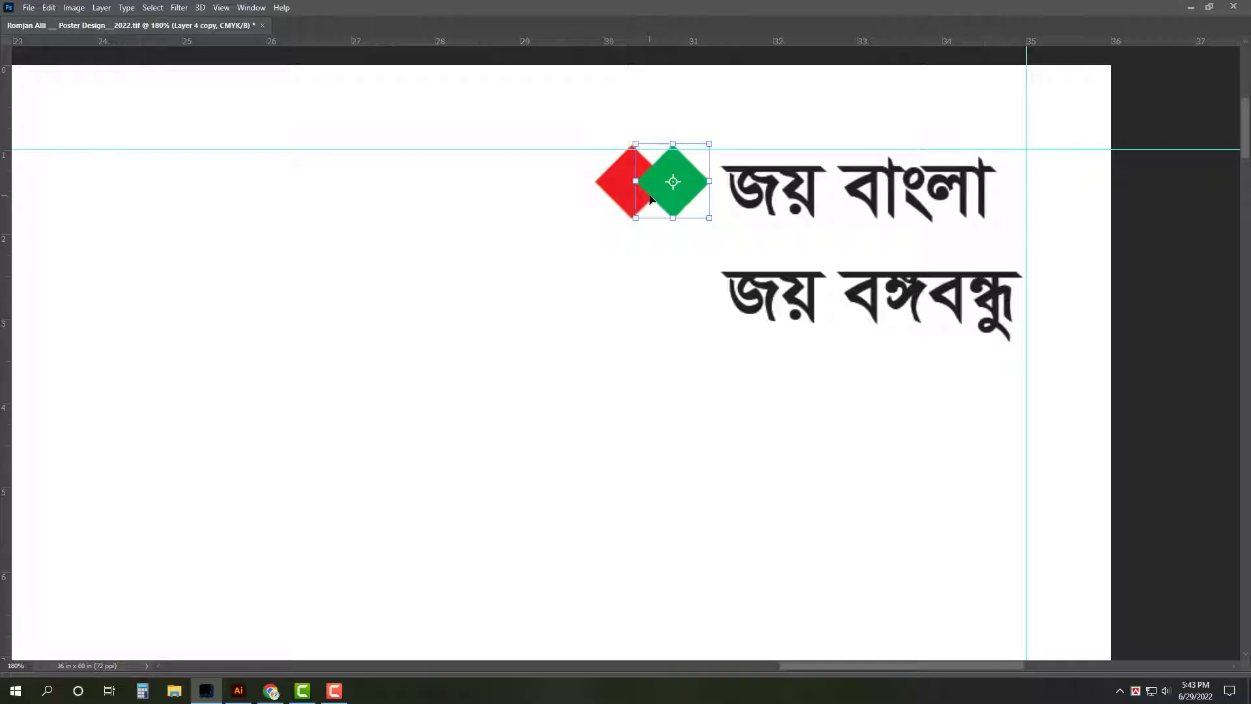
{"action": "left_click", "coordinate": [608, 193], "text": "shift"}
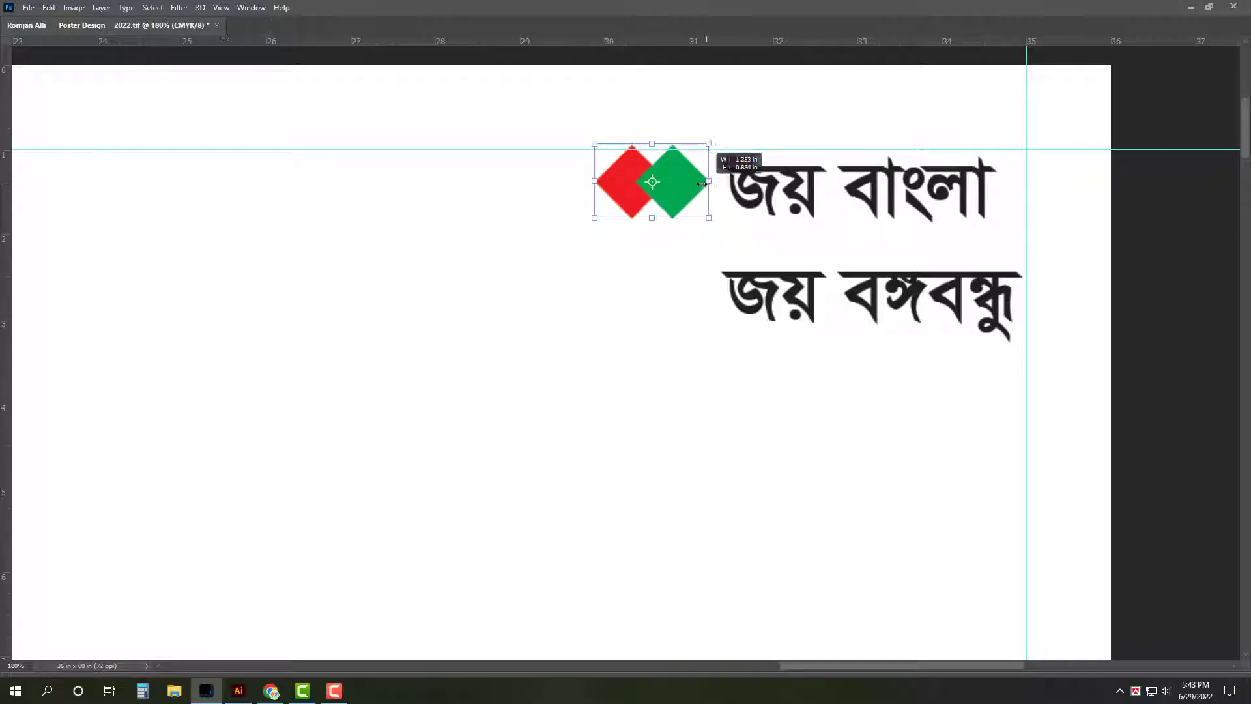
{"action": "left_click_drag", "start_coordinate": [702, 183], "coordinate": [695, 182]}
{"action": "key", "text": "Down"}
{"action": "key", "text": "Down"}
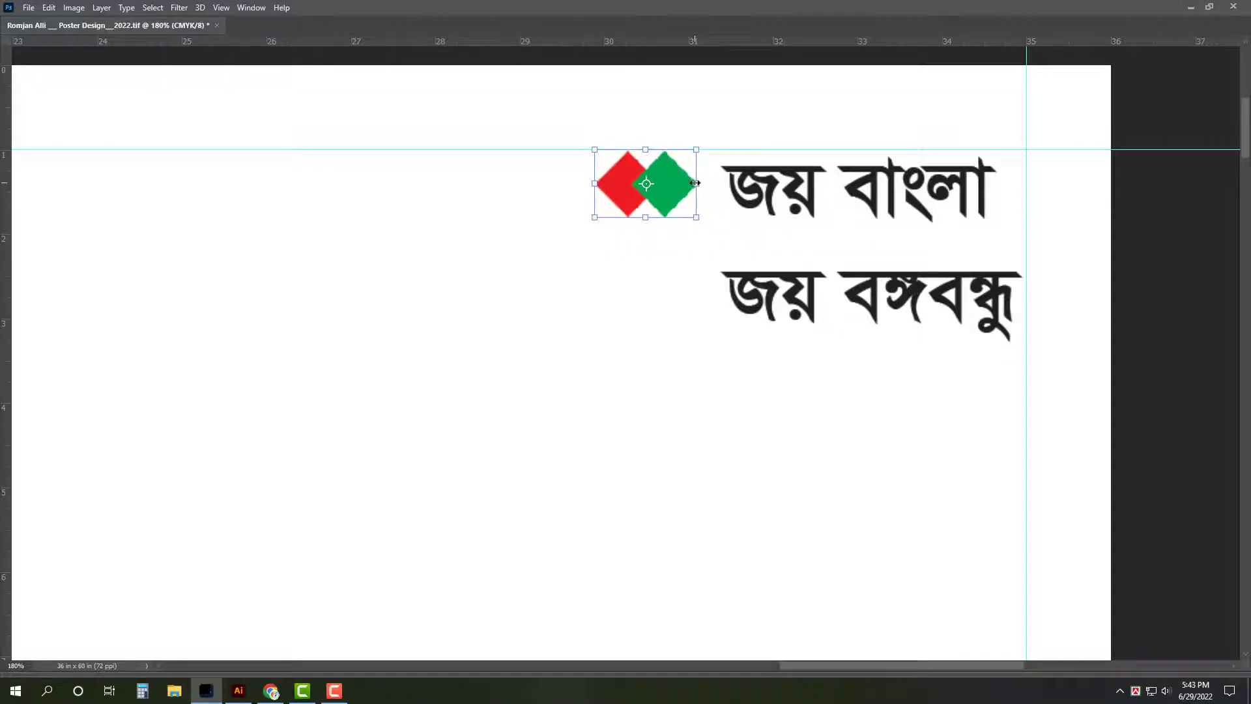
{"action": "left_click_drag", "start_coordinate": [697, 184], "coordinate": [699, 288]}
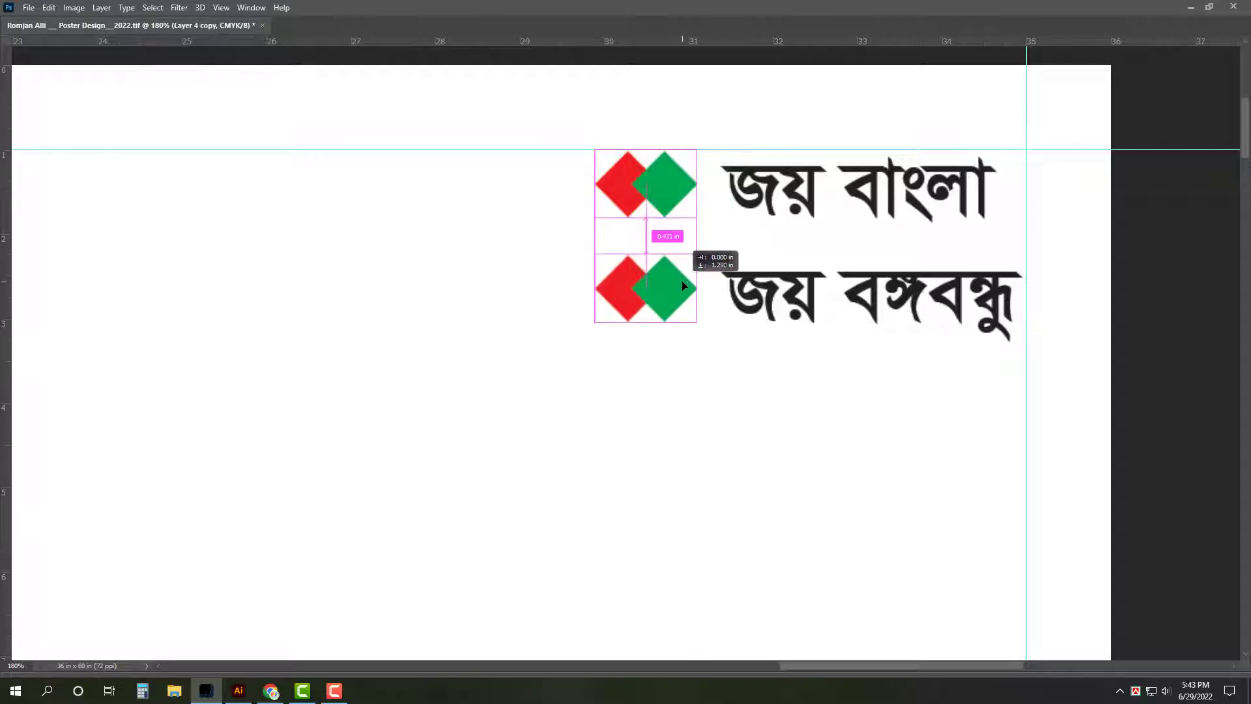
{"action": "key", "text": "ctrl+0"}
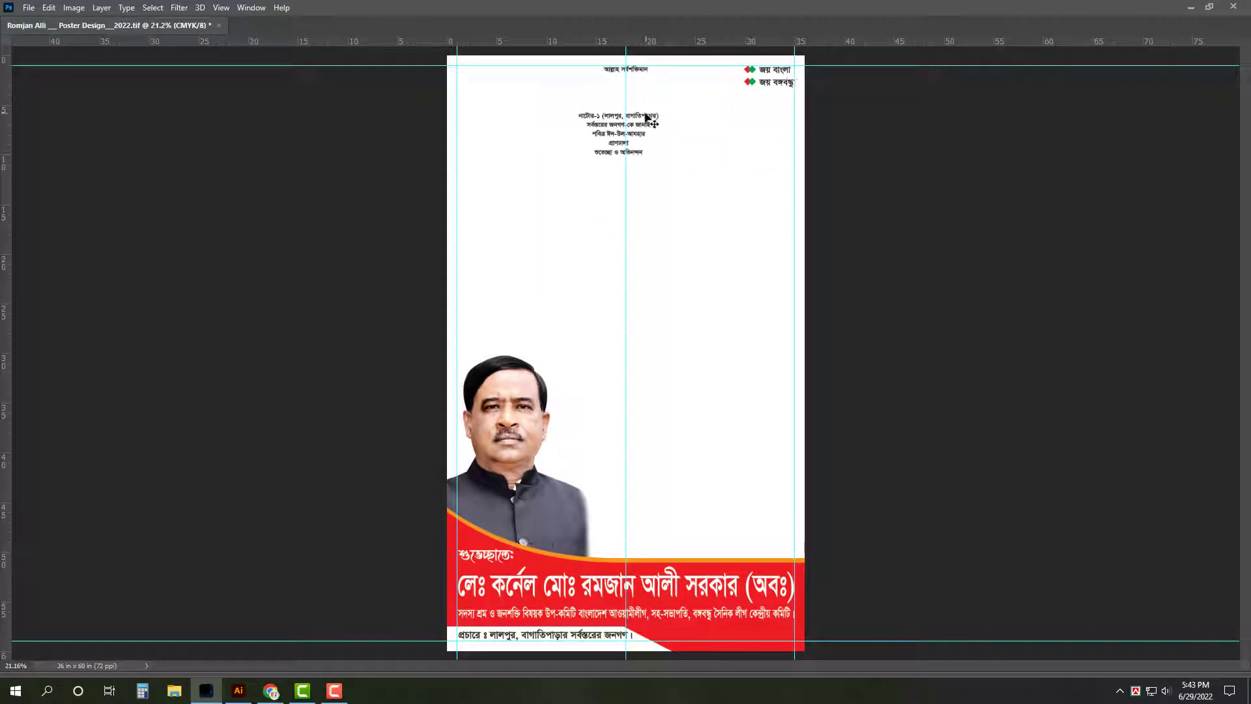
Step: Enlarge the greeting text block, then scale up, mirror, and shift the portrait to the right side
{"action": "left_click_drag", "start_coordinate": [645, 116], "coordinate": [645, 174]}
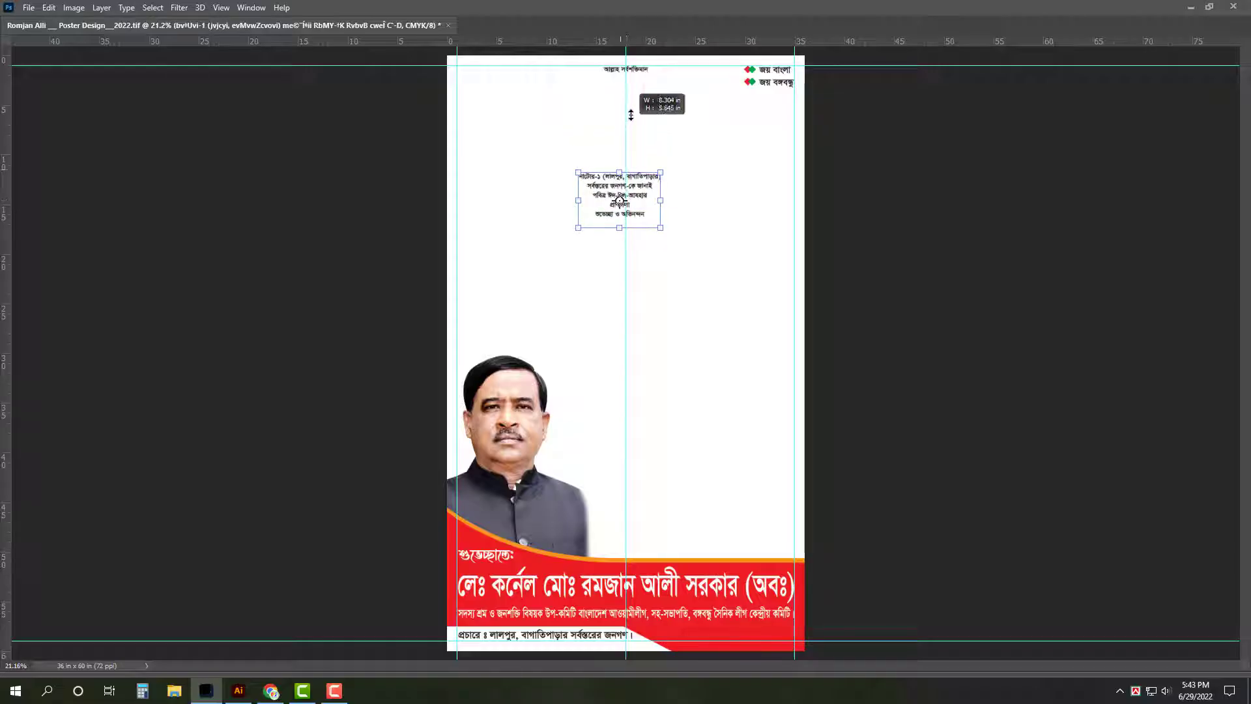
{"action": "left_click_drag", "start_coordinate": [631, 114], "coordinate": [661, 128]}
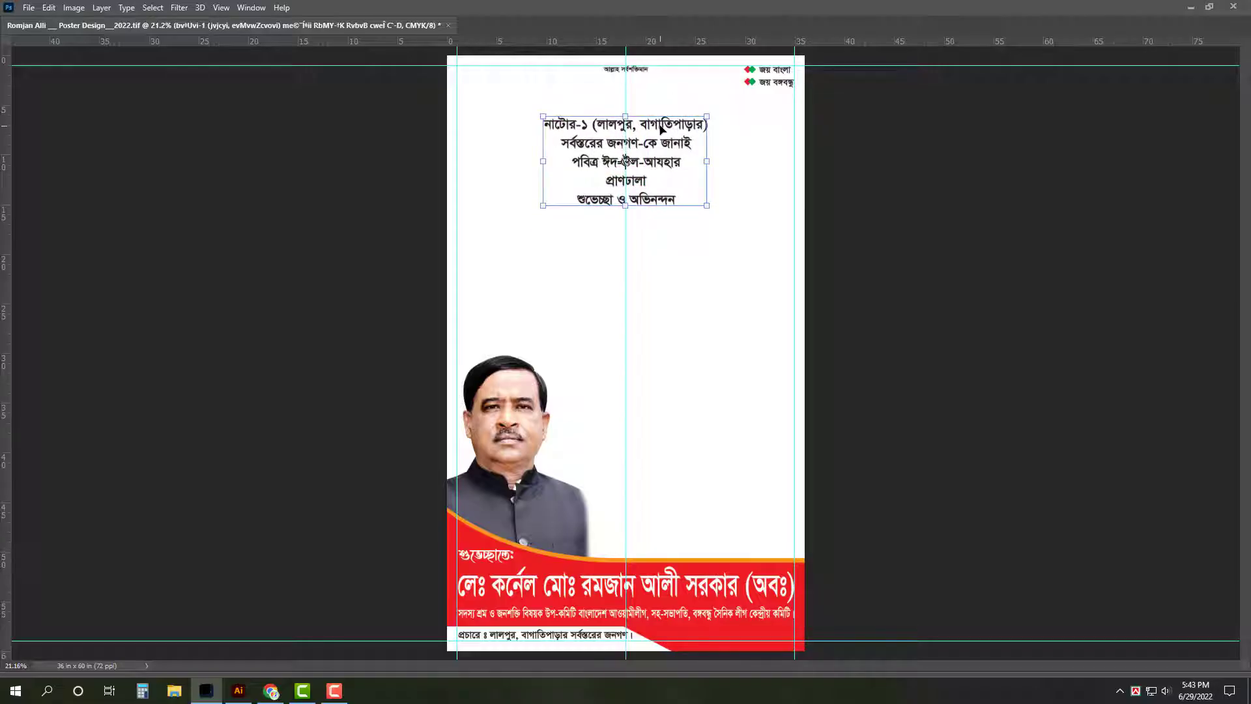
{"action": "left_click", "coordinate": [464, 476]}
{"action": "left_click_drag", "start_coordinate": [547, 331], "coordinate": [669, 268]}
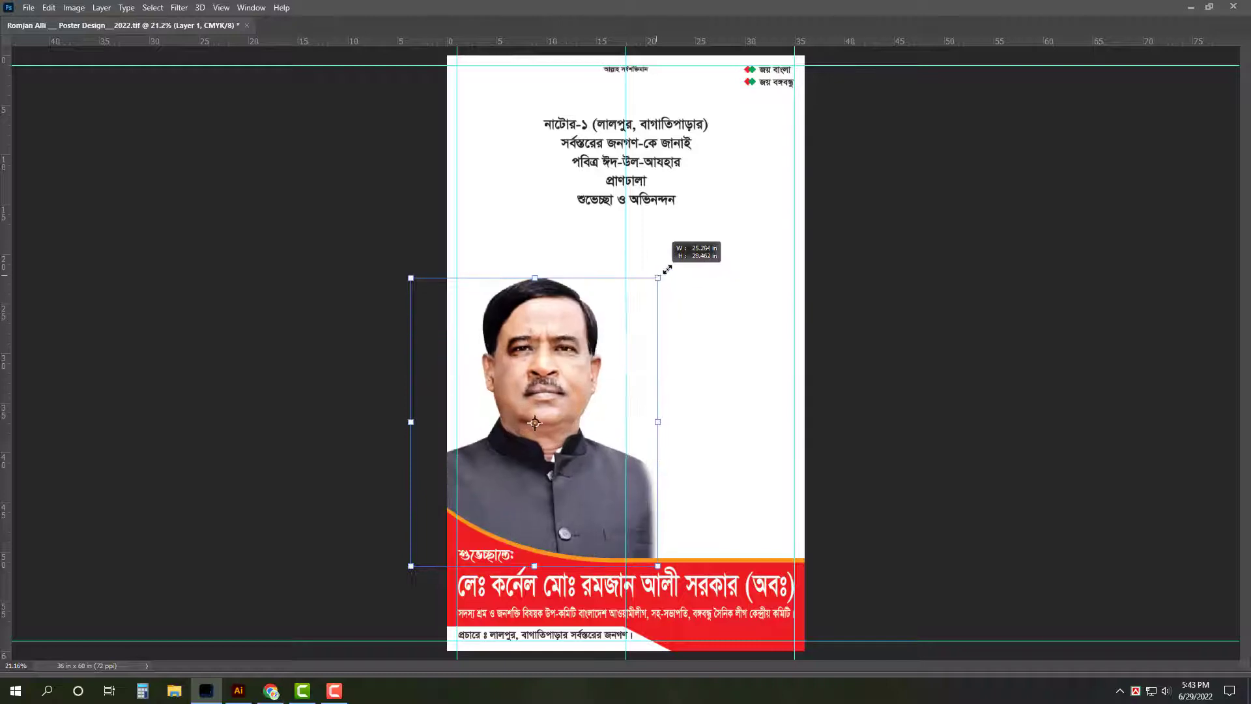
{"action": "left_click_drag", "start_coordinate": [568, 349], "coordinate": [576, 345]}
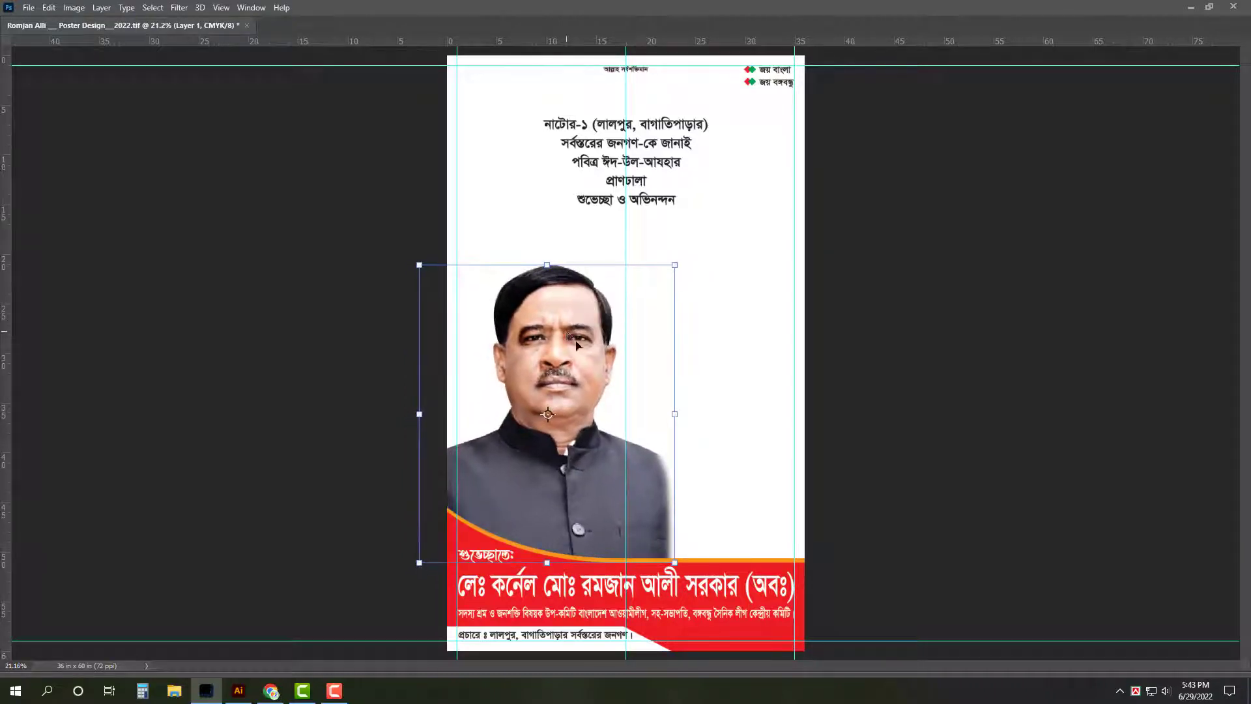
{"action": "left_click_drag", "start_coordinate": [674, 408], "coordinate": [678, 410]}
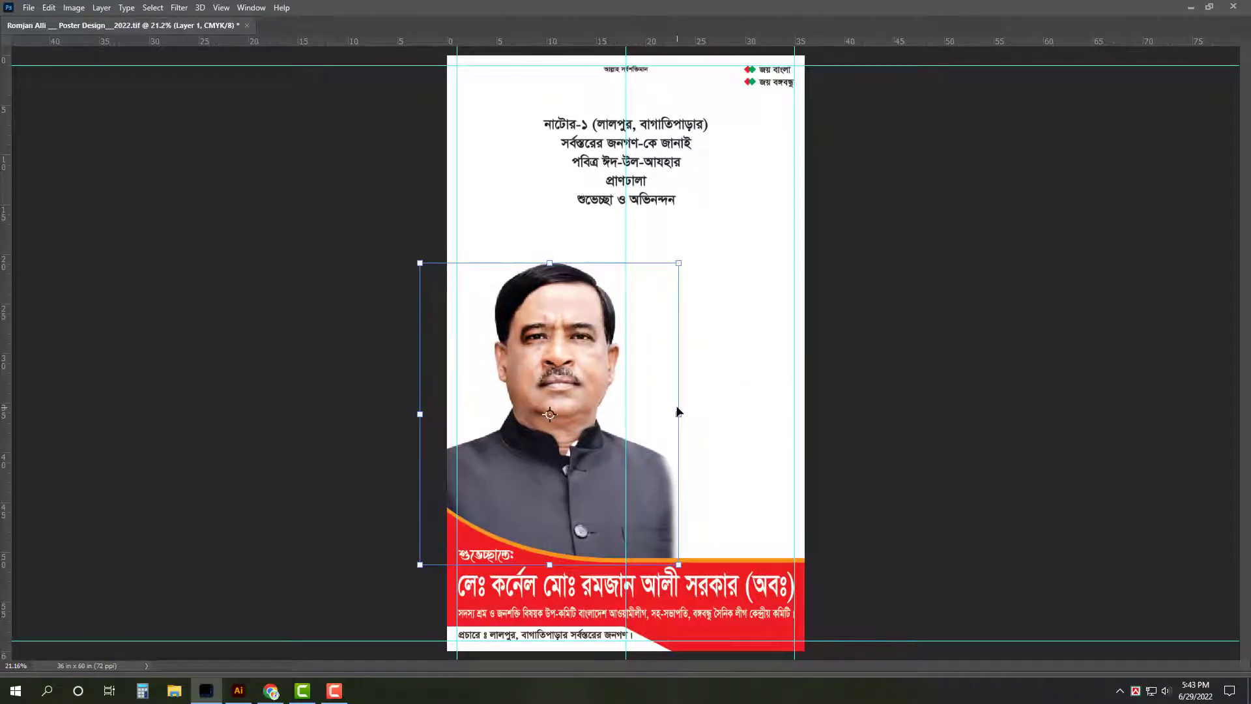
{"action": "right_click", "coordinate": [573, 323]}
{"action": "key", "text": "Escape"}
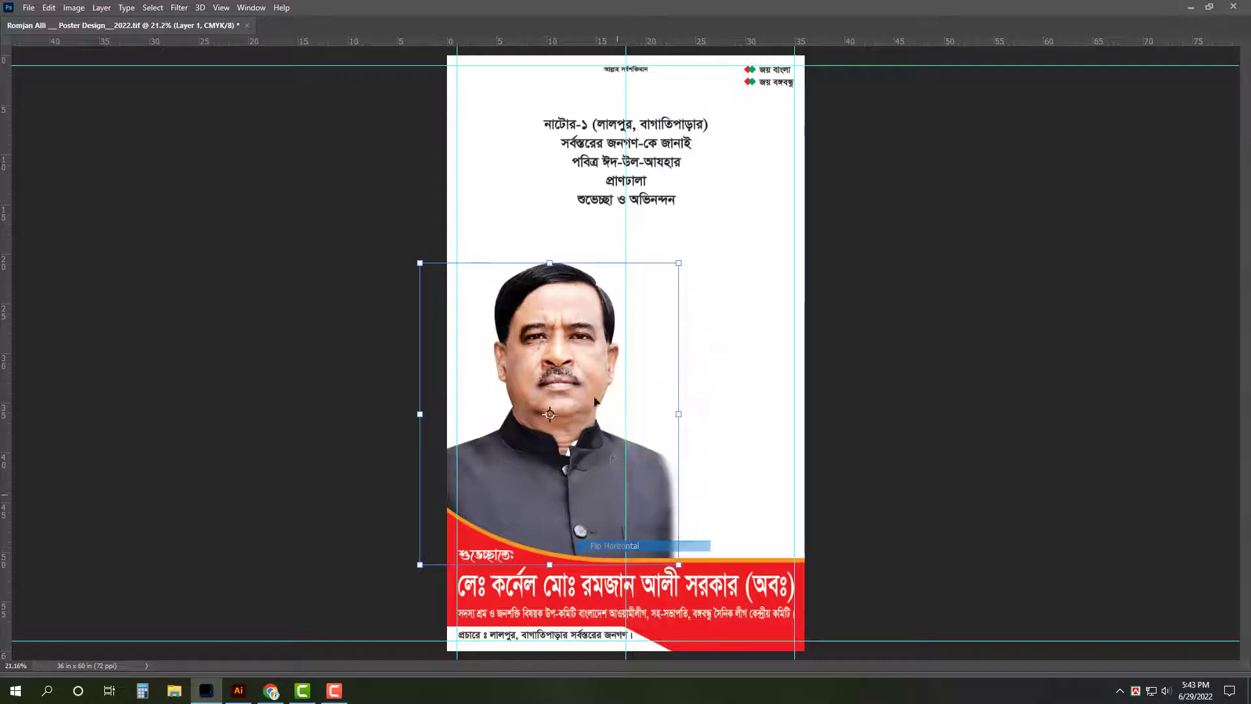
{"action": "left_click_drag", "start_coordinate": [608, 370], "coordinate": [775, 371]}
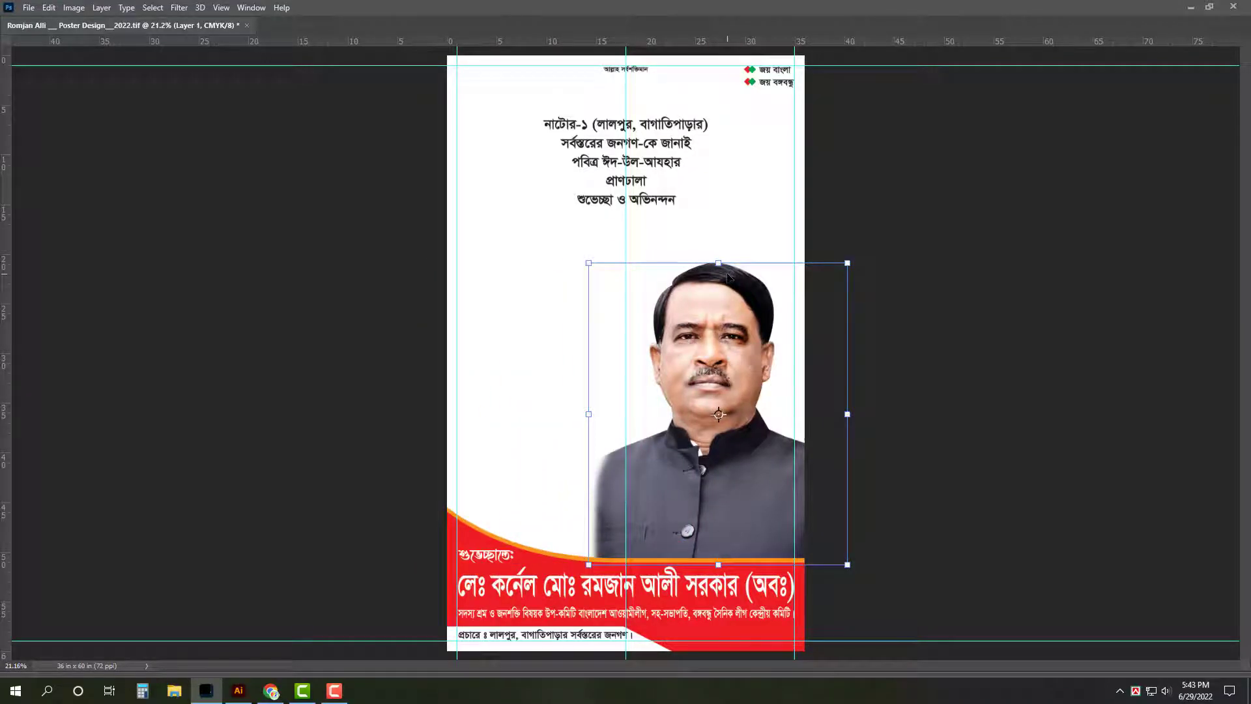
{"action": "key", "text": "Return"}
{"action": "key", "text": "Tab"}
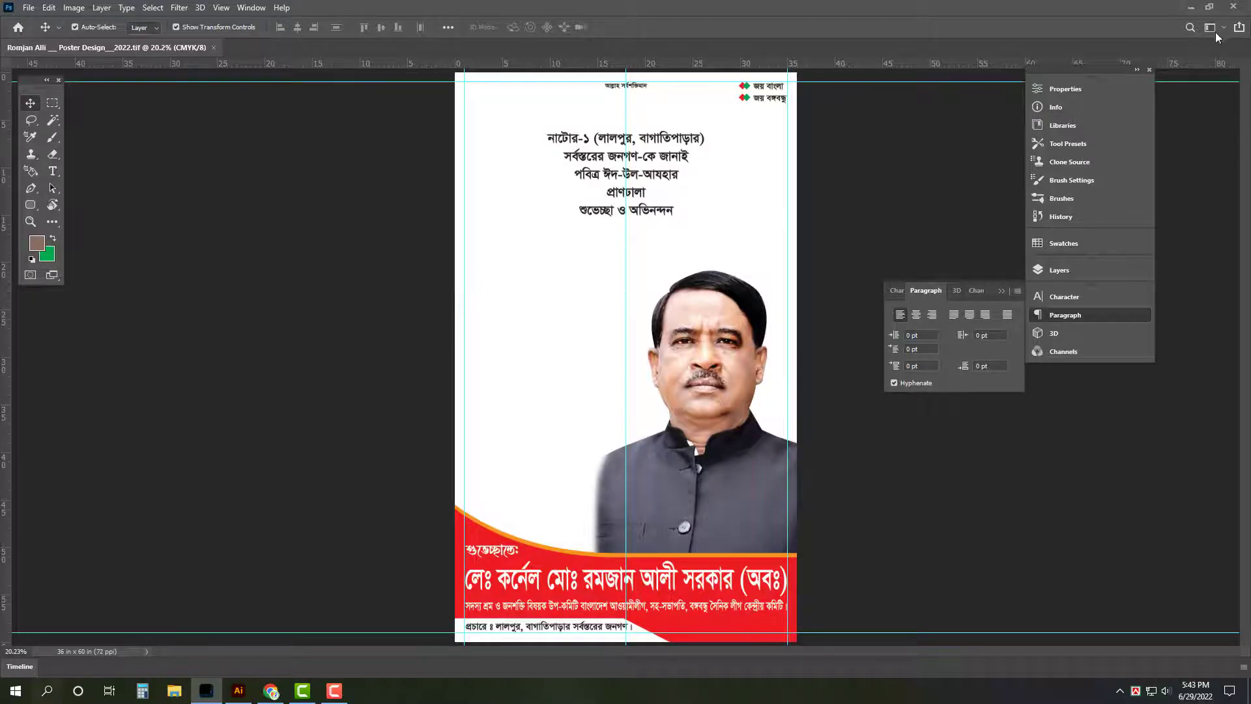
Step: Minimize Photoshop and Illustrator and open a File Explorer window
{"action": "key", "text": "super"}
{"action": "left_click", "coordinate": [1190, 13]}
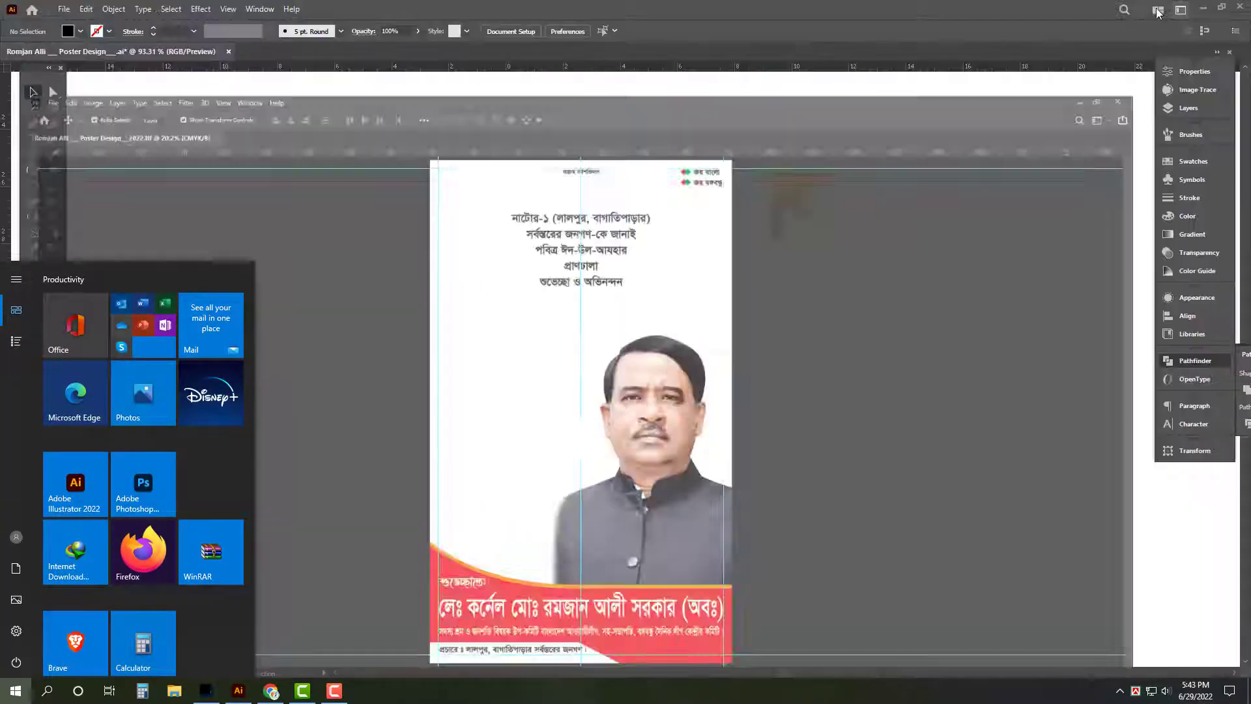
{"action": "left_click", "coordinate": [1189, 10]}
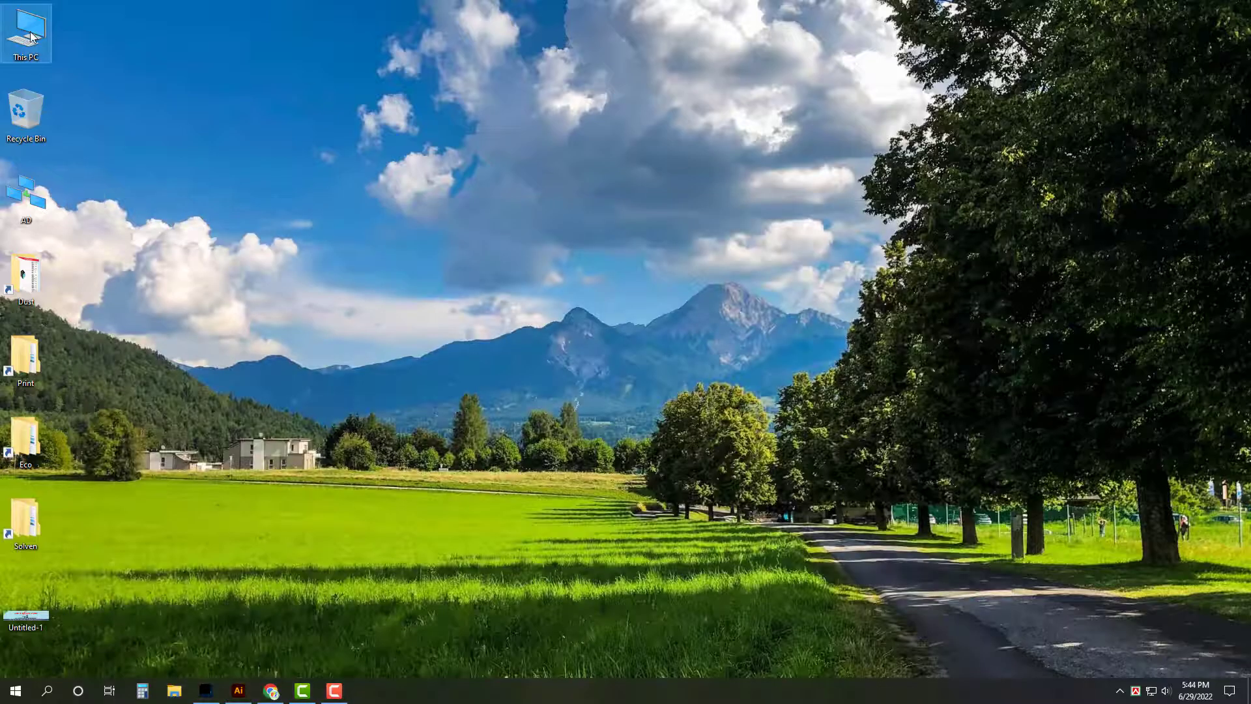
{"action": "key", "text": "super+e"}
Step: Browse to All Design (G:) > Political > Awami League > Logo and open the three-portrait logo
{"action": "double_click", "coordinate": [692, 208]}
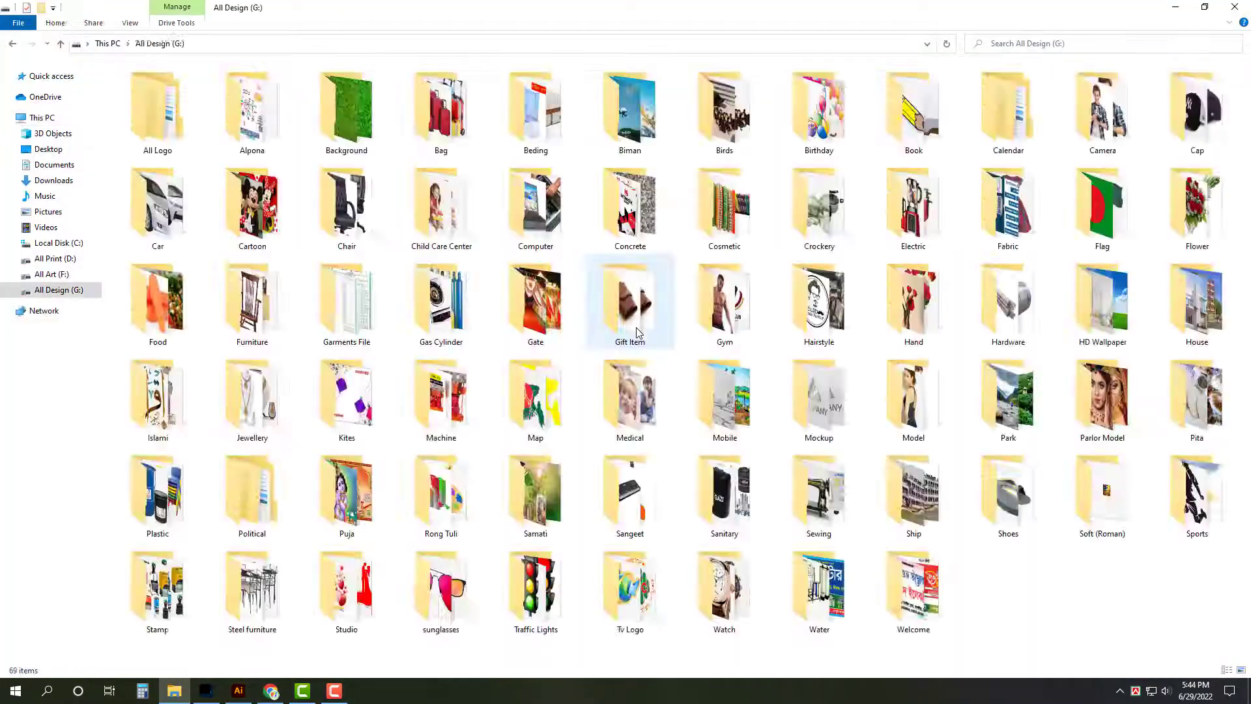
{"action": "double_click", "coordinate": [252, 495]}
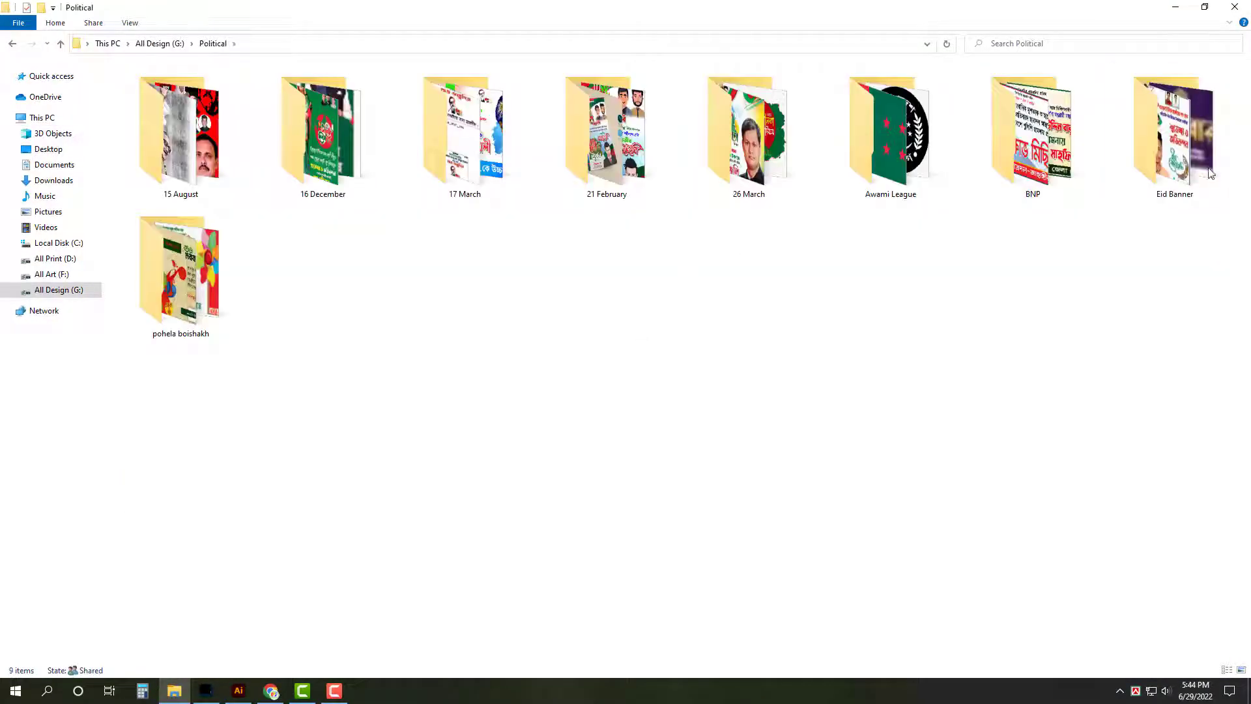
{"action": "left_click", "coordinate": [1185, 196]}
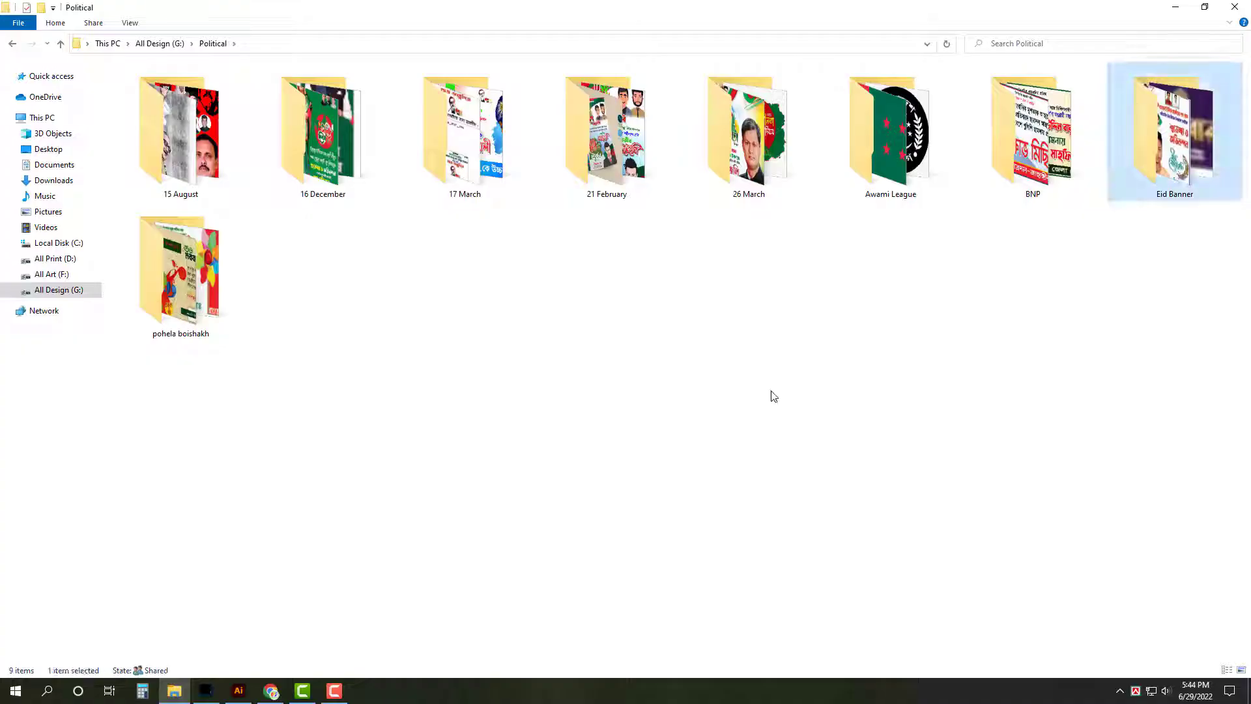
{"action": "double_click", "coordinate": [924, 161]}
{"action": "double_click", "coordinate": [420, 127]}
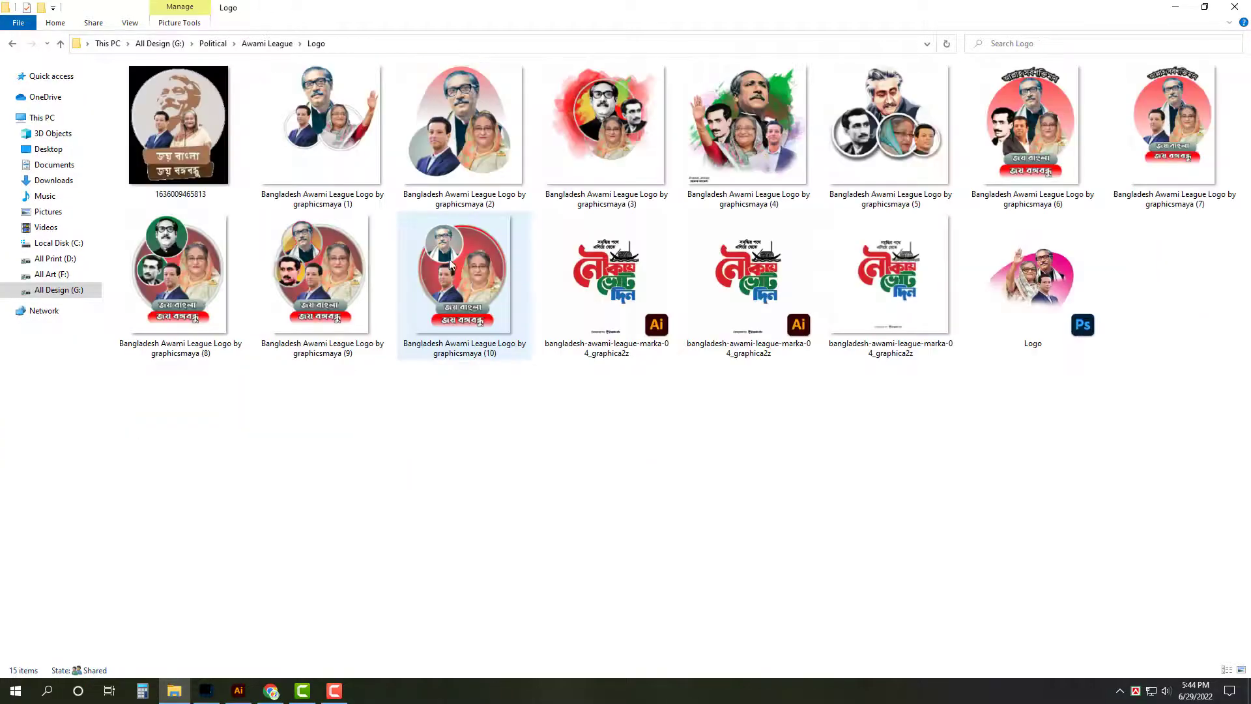
{"action": "key", "text": "Right"}
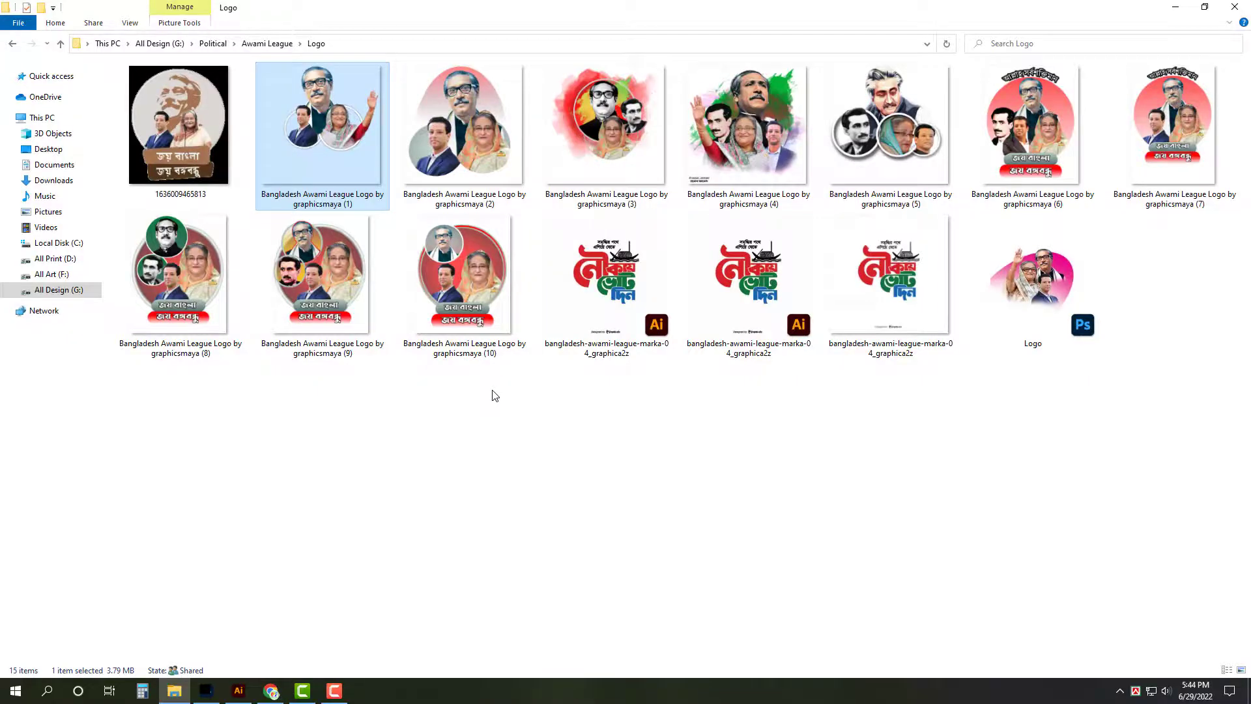
{"action": "key", "text": "Return"}
Step: Bring the three-leader logo into the poster and shrink it into the top-left corner
{"action": "mouse_move", "coordinate": [590, 176]}
{"action": "left_mouse_down"}
{"action": "mouse_move", "coordinate": [181, 33]}
{"action": "mouse_move", "coordinate": [318, 122]}
{"action": "left_mouse_up"}
{"action": "mouse_move", "coordinate": [505, 171]}
{"action": "left_mouse_down"}
{"action": "mouse_move", "coordinate": [588, 160]}
{"action": "mouse_move", "coordinate": [603, 281]}
{"action": "left_mouse_up"}
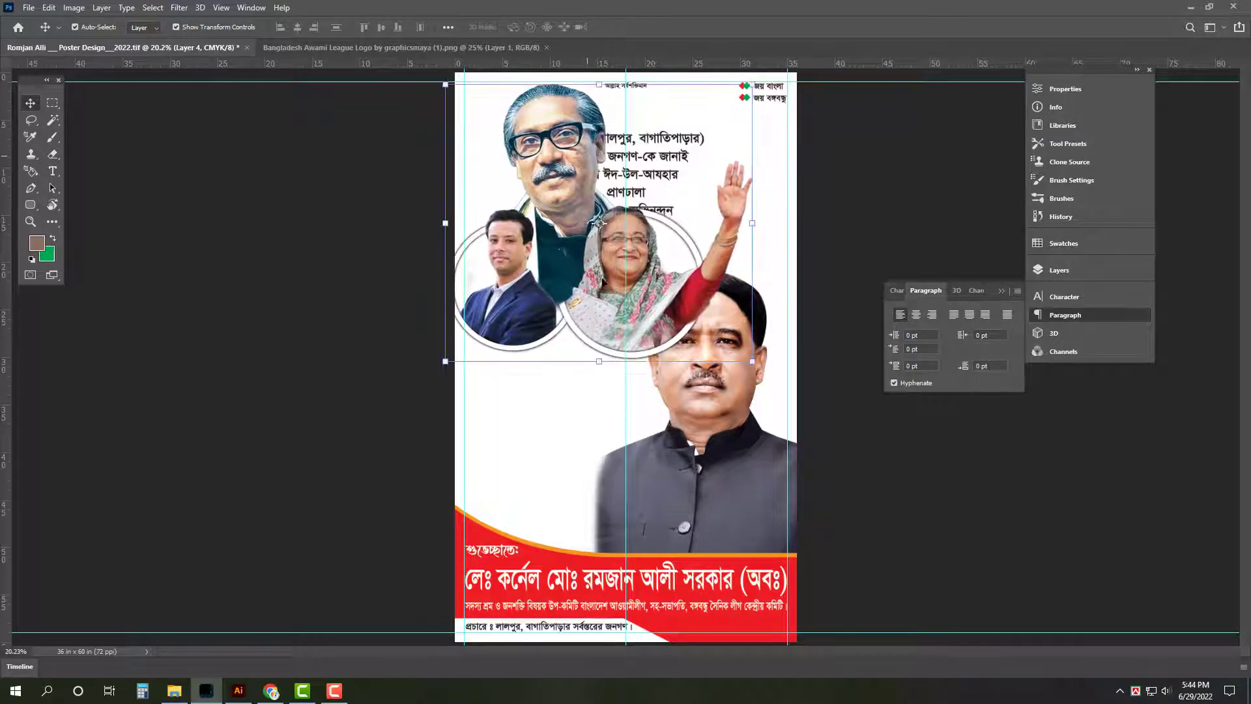
{"action": "left_click_drag", "start_coordinate": [752, 361], "coordinate": [618, 240]}
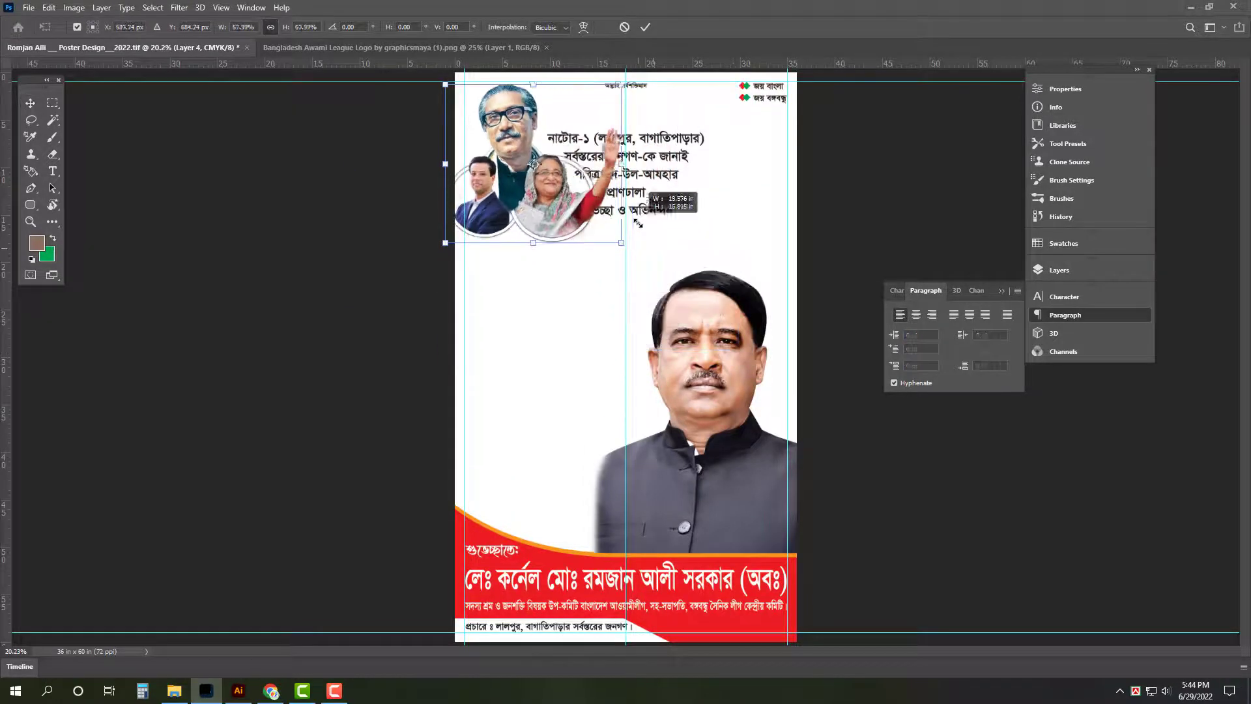
{"action": "scroll", "coordinate": [573, 164], "scroll_direction": "up", "scroll_amount": 2}
{"action": "scroll", "coordinate": [574, 164], "scroll_direction": "up", "scroll_amount": 1}
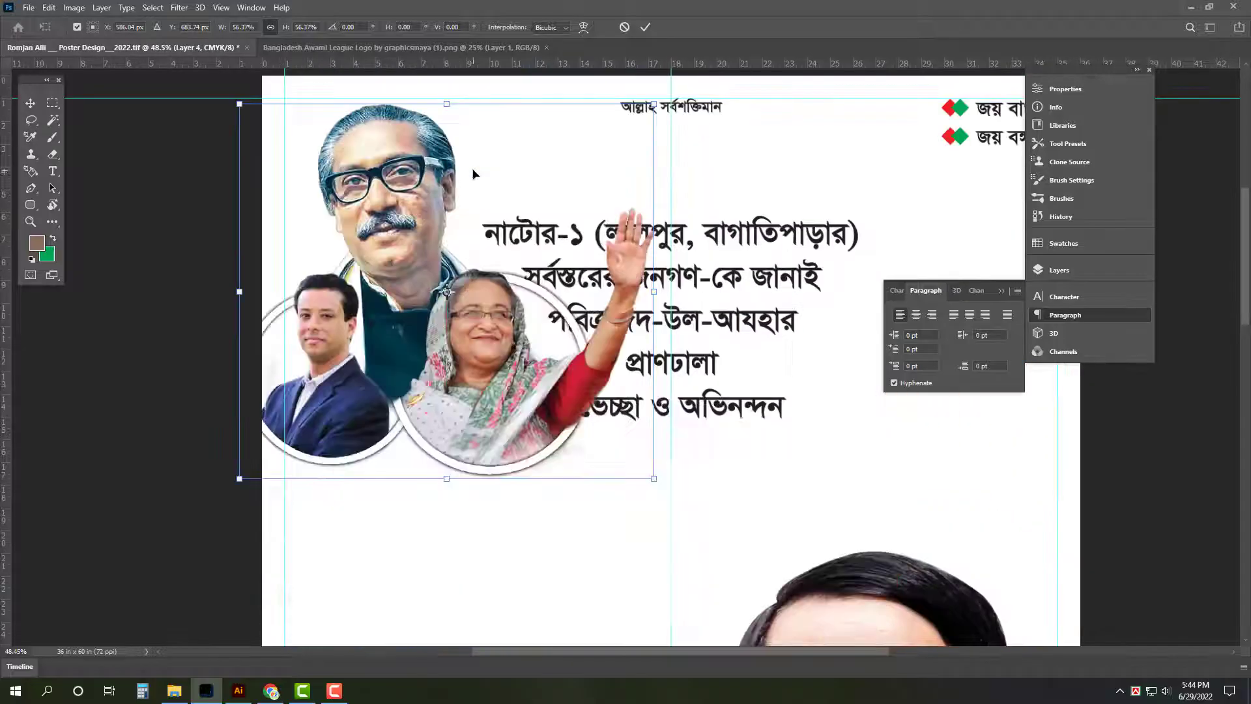
{"action": "left_click_drag", "start_coordinate": [369, 175], "coordinate": [412, 170]}
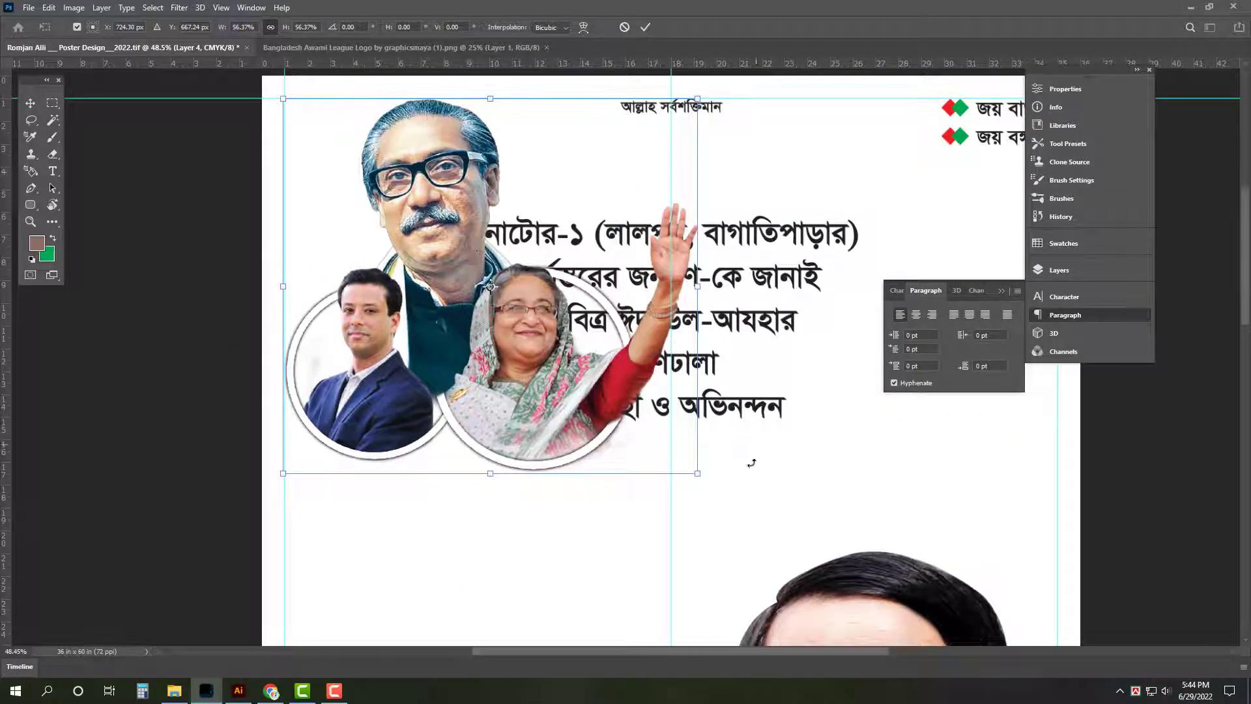
{"action": "left_click_drag", "start_coordinate": [695, 479], "coordinate": [680, 436]}
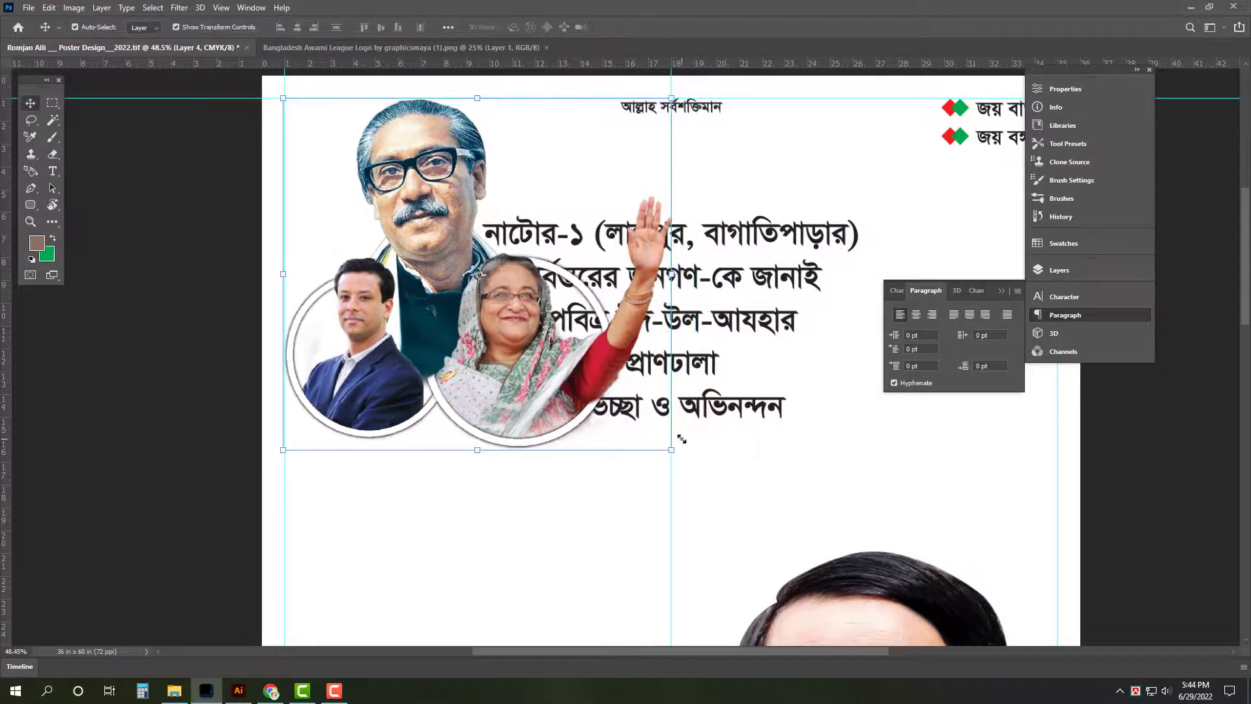
{"action": "key", "text": "Return"}
Step: Fit the poster in view and move the greeting text below the portraits
{"action": "key", "text": "ctrl+0"}
{"action": "key", "text": "Tab"}
{"action": "left_click_drag", "start_coordinate": [675, 138], "coordinate": [595, 263]}
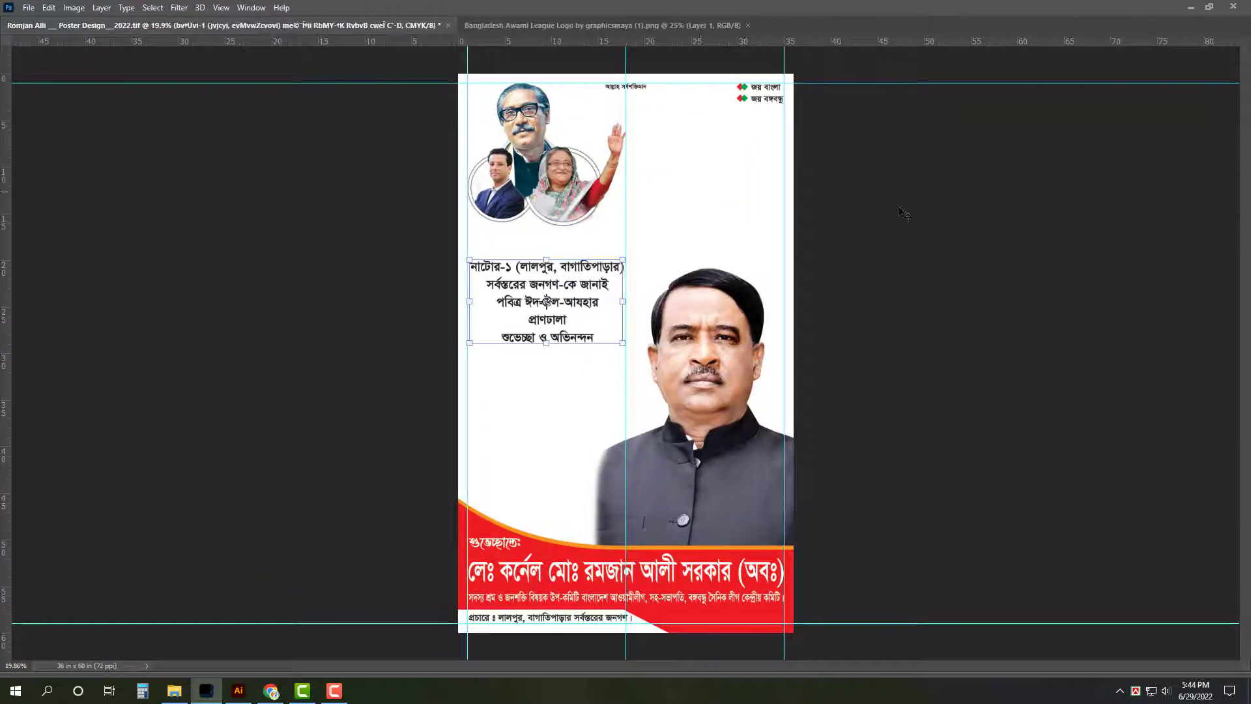
Step: Go to All Design (G:) > Political > Eid Banner > Design and open the 9102 artwork
{"action": "left_click", "coordinate": [908, 244]}
{"action": "left_click", "coordinate": [174, 689]}
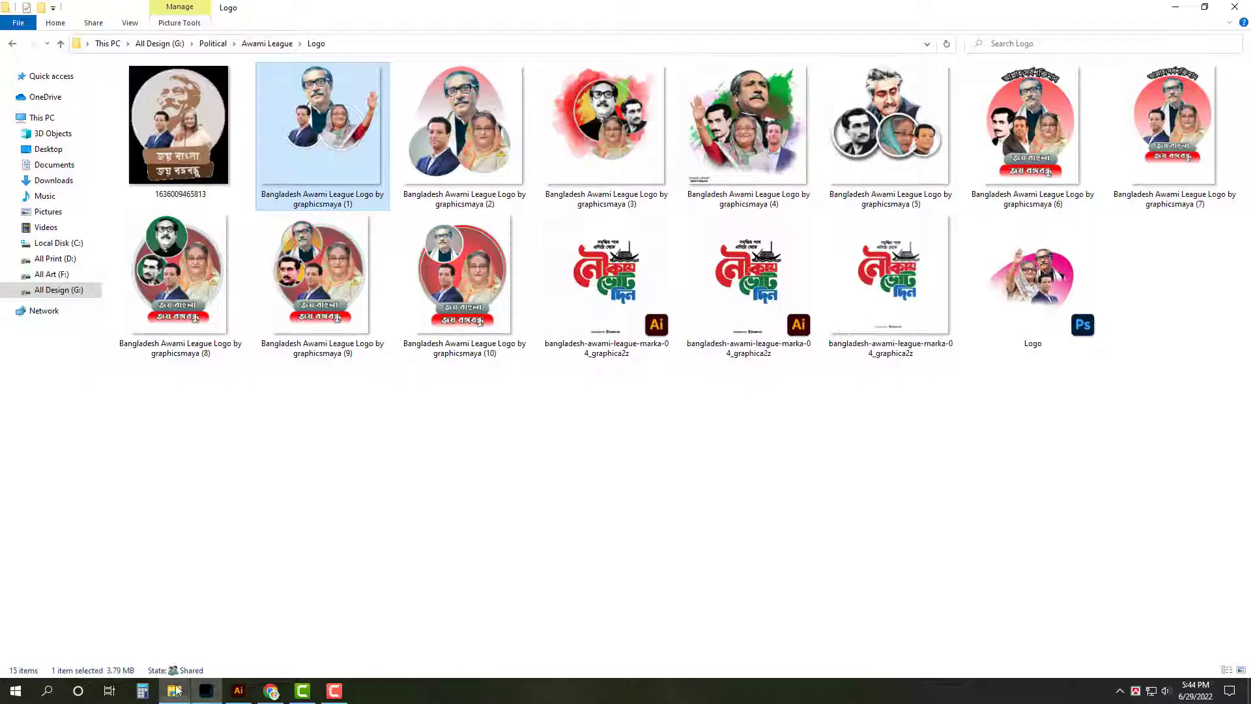
{"action": "left_click", "coordinate": [59, 284]}
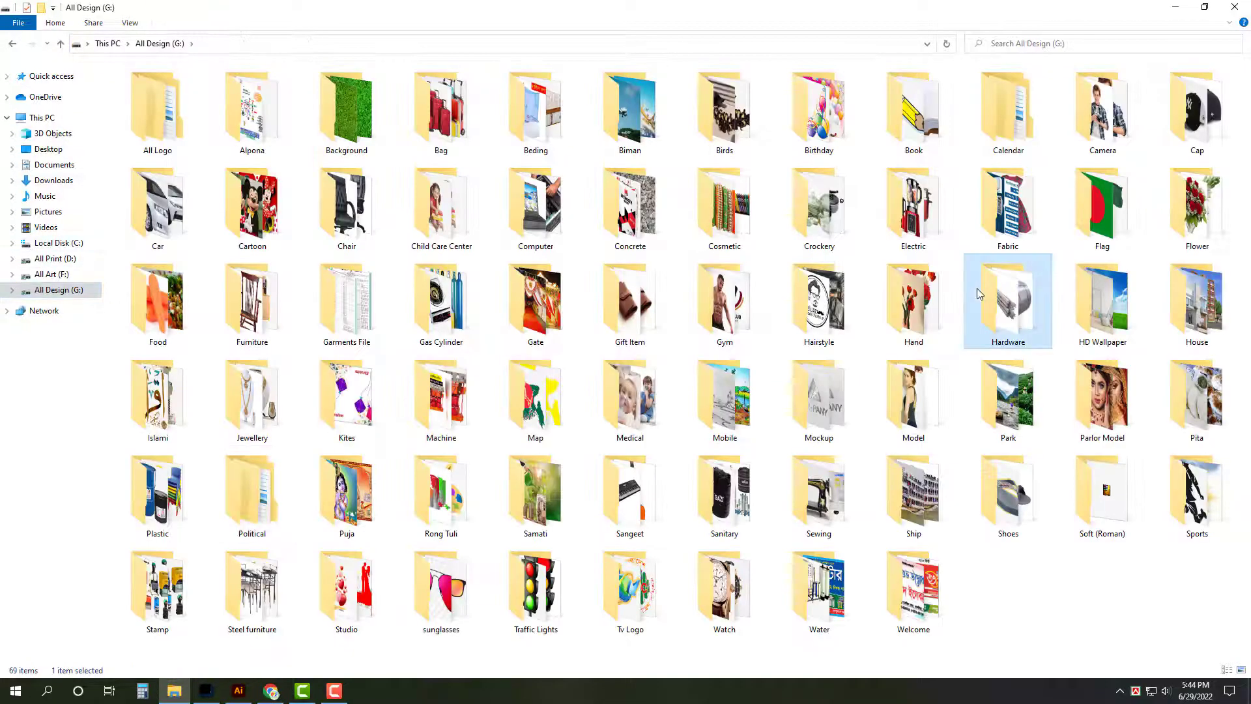
{"action": "key", "text": "Return"}
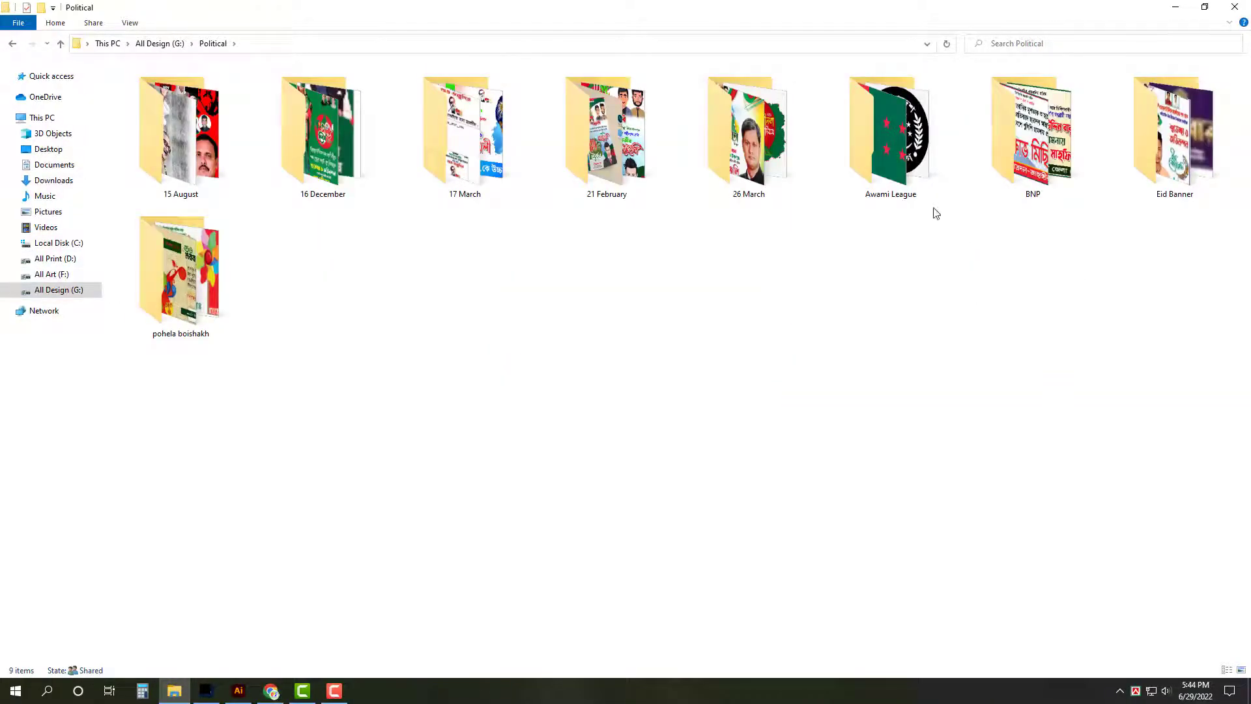
{"action": "double_click", "coordinate": [1172, 131]}
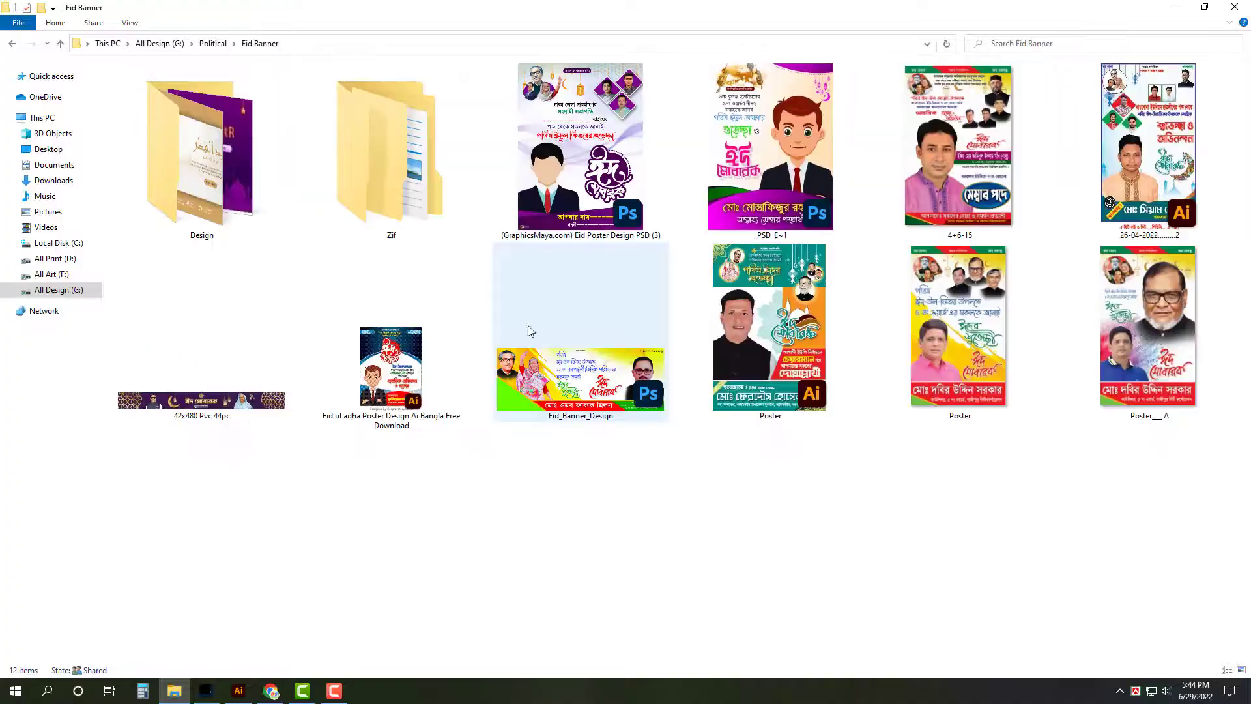
{"action": "double_click", "coordinate": [212, 163]}
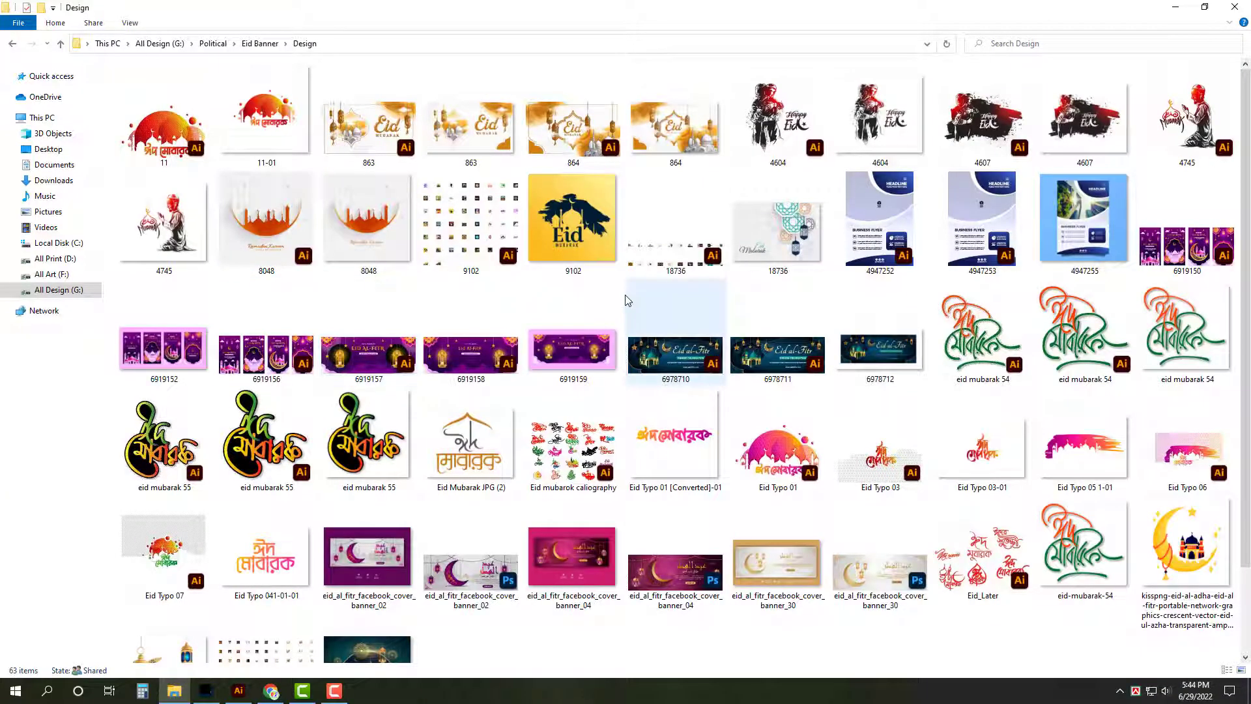
{"action": "double_click", "coordinate": [471, 206]}
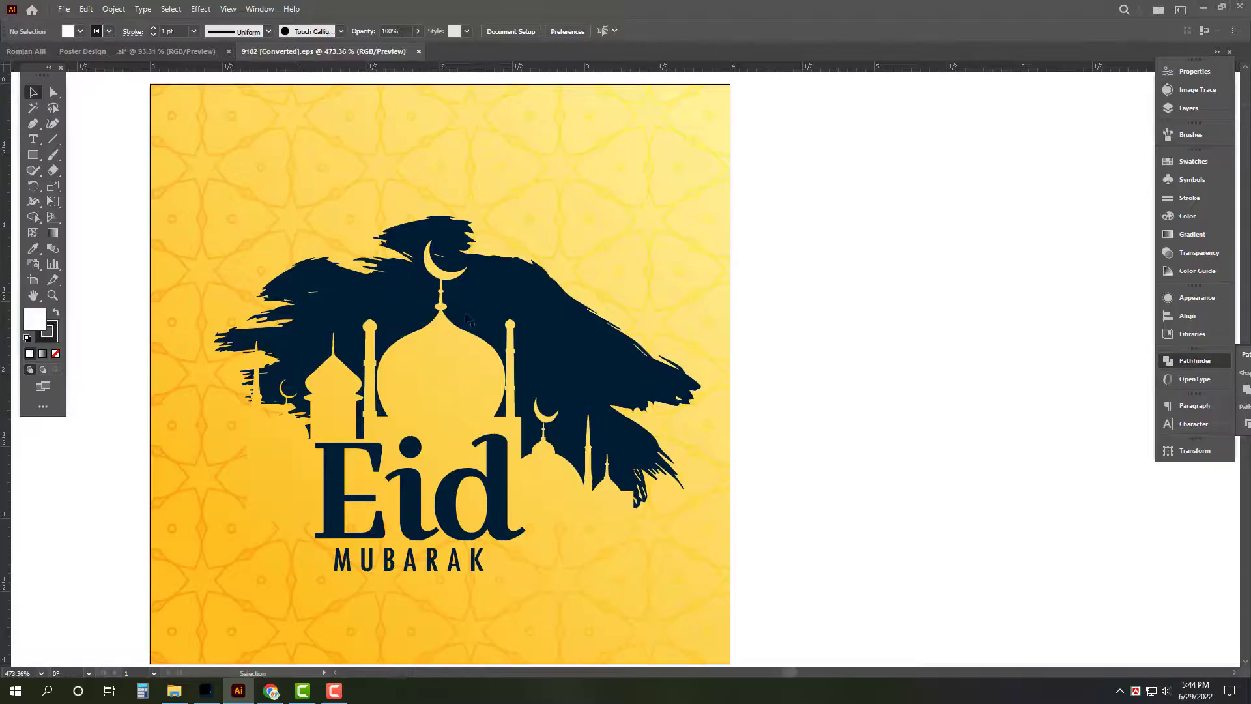
Step: Ungroup the Eid artwork and delete the yellow star background and Eid MUBARAK lettering
{"action": "left_click", "coordinate": [606, 184]}
{"action": "key", "text": "Delete"}
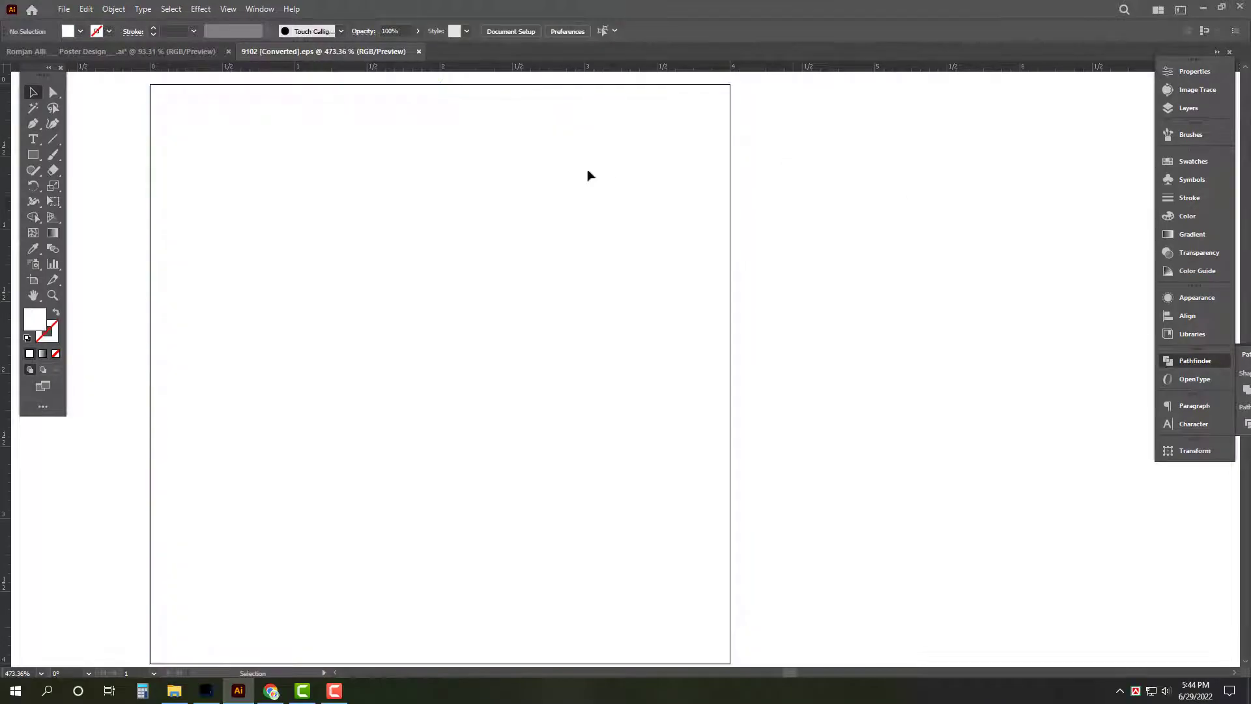
{"action": "key", "text": "ctrl+z"}
{"action": "right_click", "coordinate": [756, 170]}
{"action": "left_click", "coordinate": [808, 276]}
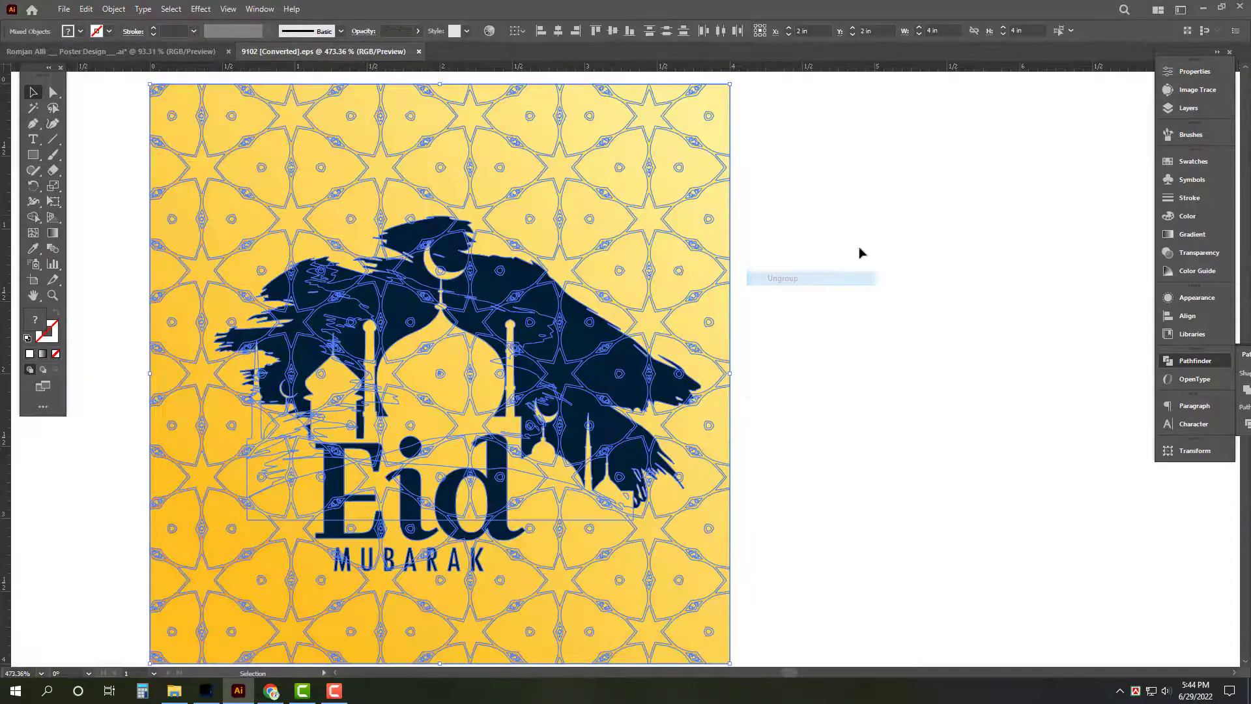
{"action": "key", "text": "Delete"}
{"action": "left_click", "coordinate": [490, 532]}
{"action": "key", "text": "Delete"}
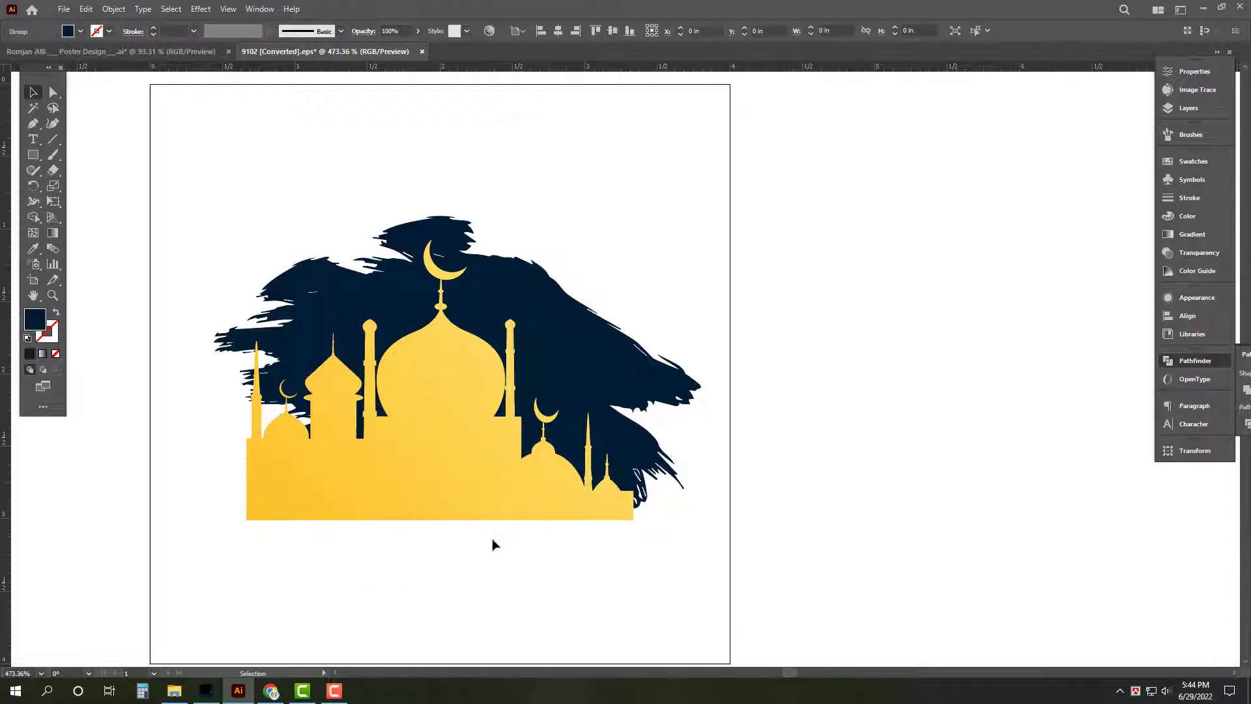
Step: Unite the navy brush-stroke pieces into one shape and fill the mosque white
{"action": "left_click", "coordinate": [298, 324]}
{"action": "left_click", "coordinate": [275, 355], "text": "shift"}
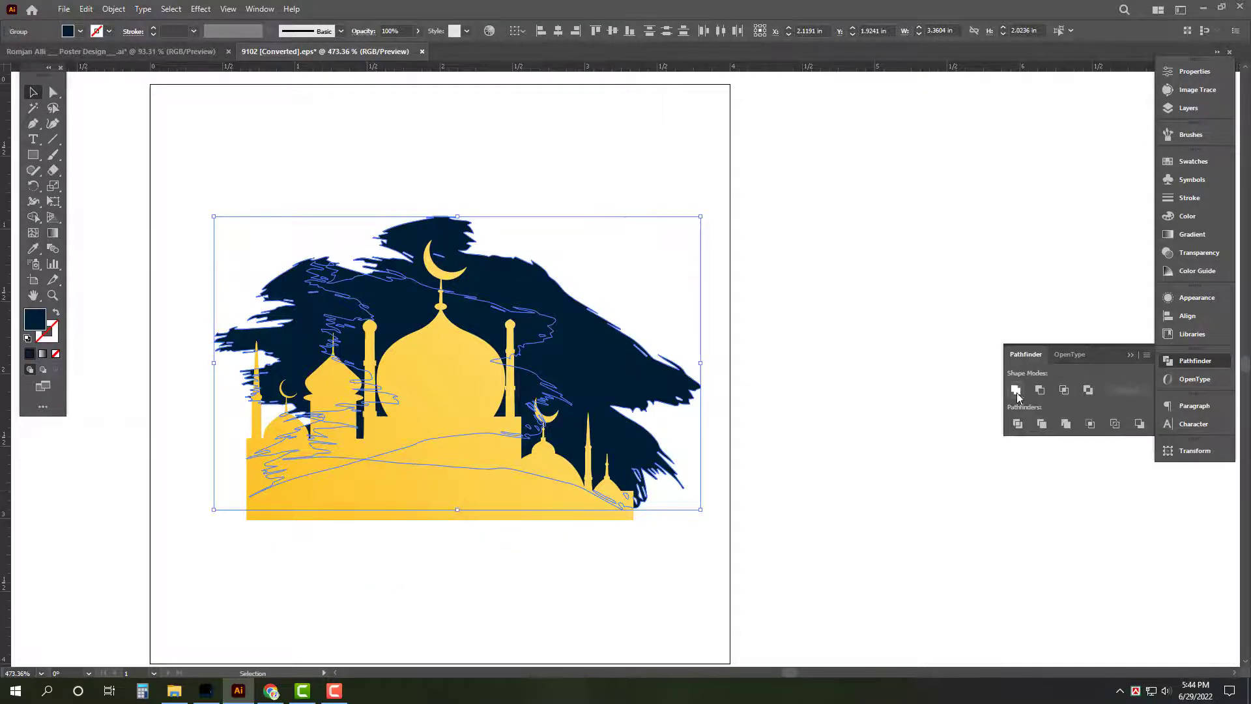
{"action": "left_click", "coordinate": [1017, 391]}
{"action": "left_click", "coordinate": [460, 434]}
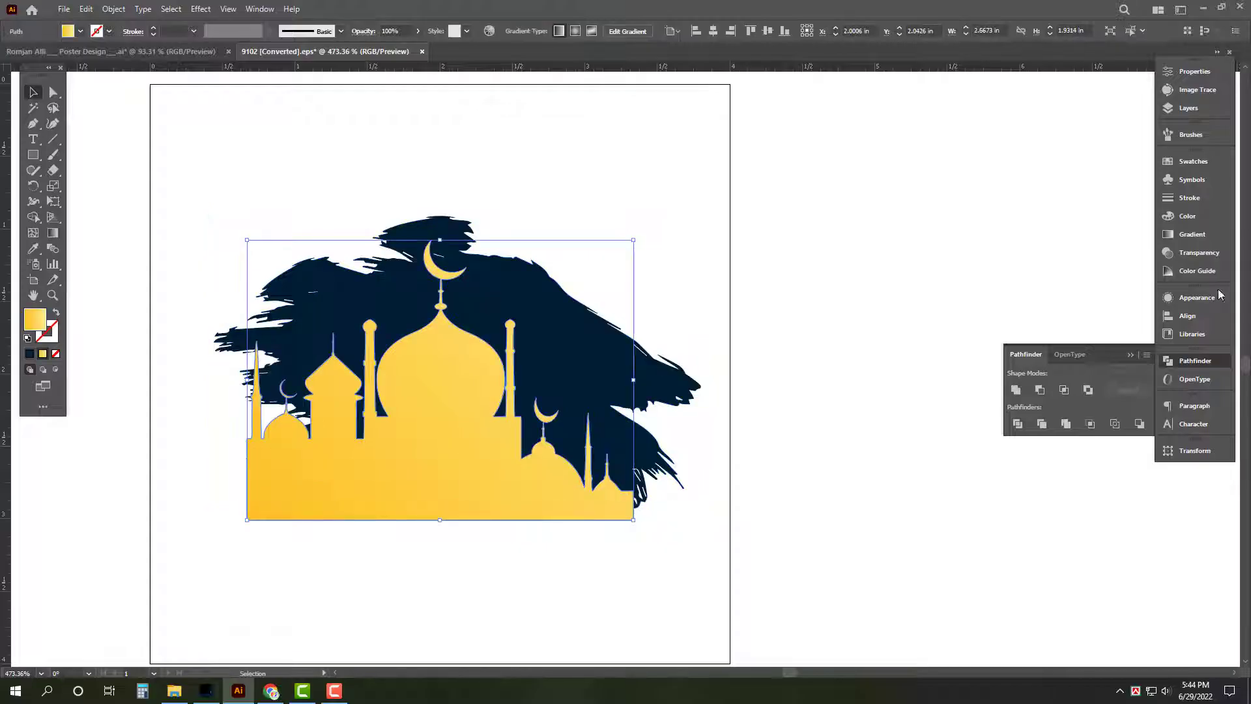
{"action": "left_click", "coordinate": [1187, 216]}
{"action": "left_click", "coordinate": [1023, 244]}
Step: Divide the brush stroke along the mosque outline, ungroup, and delete the ground shape
{"action": "key", "text": "ctrl+a"}
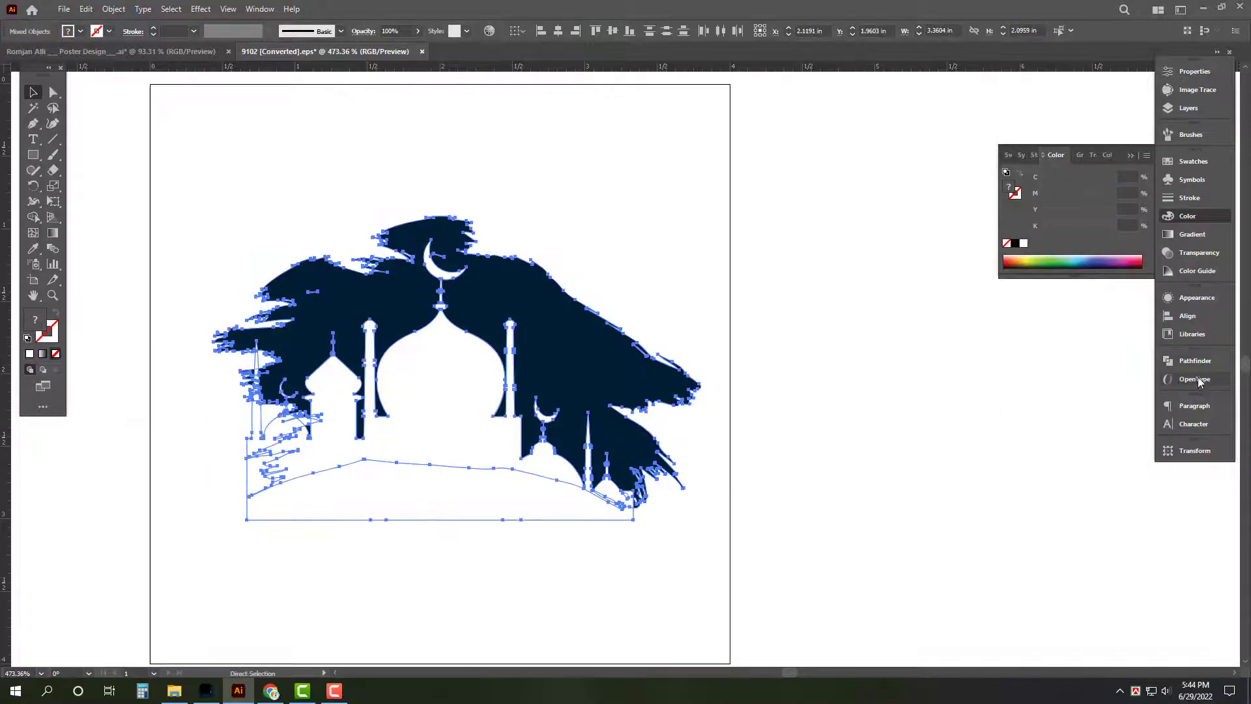
{"action": "left_click", "coordinate": [1195, 360]}
{"action": "left_click", "coordinate": [1017, 423]}
{"action": "right_click", "coordinate": [859, 215]}
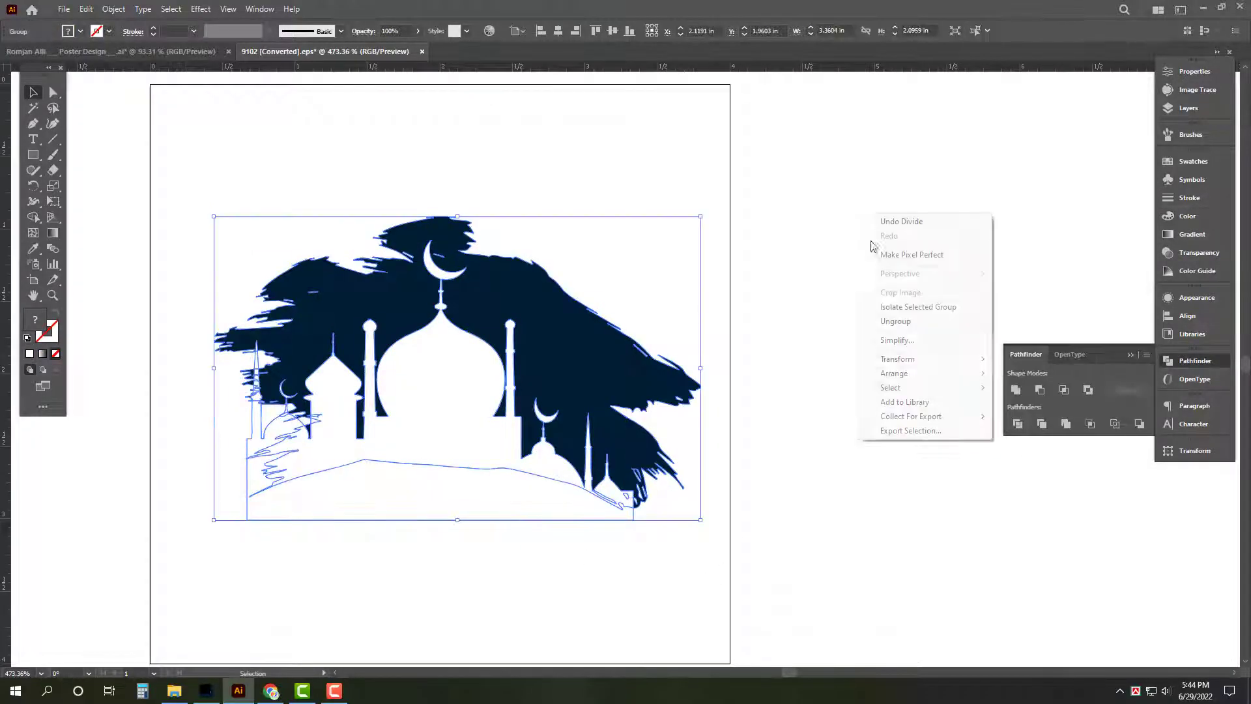
{"action": "left_click", "coordinate": [924, 321]}
{"action": "left_click", "coordinate": [447, 500]}
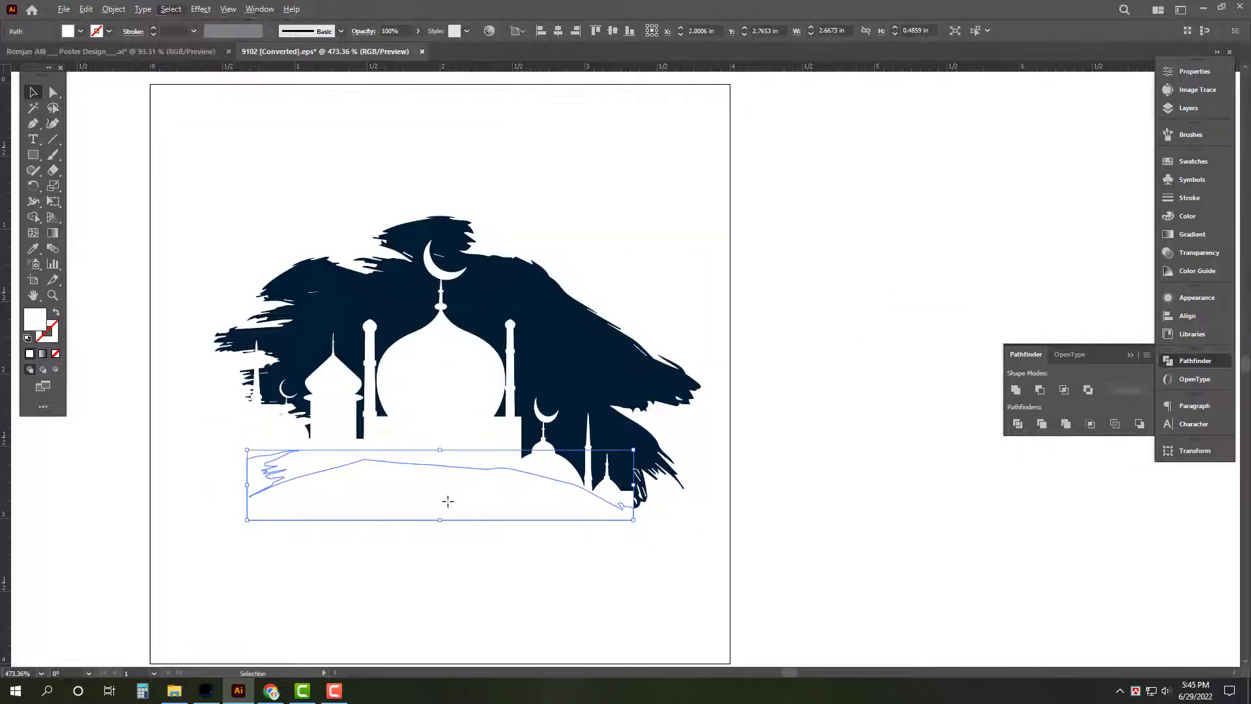
{"action": "key", "text": "Delete"}
Step: Select all the remaining artwork and cut it to the clipboard
{"action": "key", "text": "ctrl+a"}
{"action": "key", "text": "Delete"}
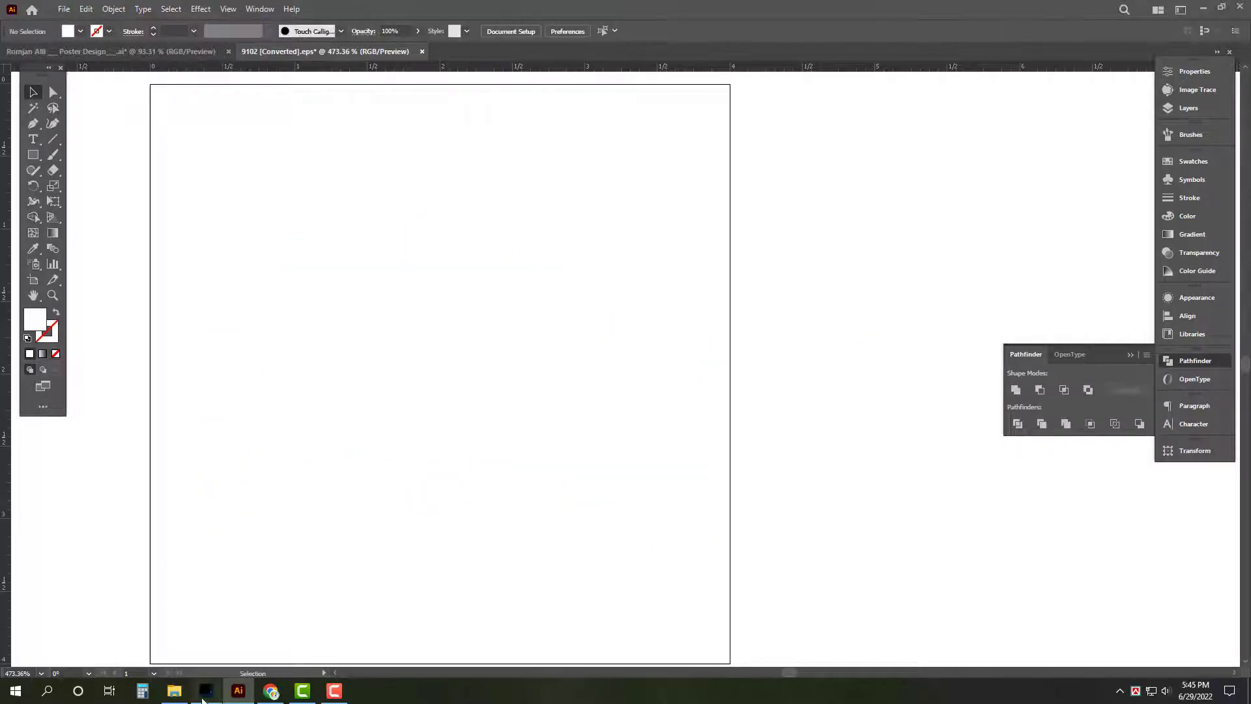
{"action": "left_click", "coordinate": [206, 690]}
Step: Paste the mosque artwork as a Smart Object, enlarged at the poster's top right
{"action": "key", "text": "ctrl+v"}
{"action": "key", "text": "Return"}
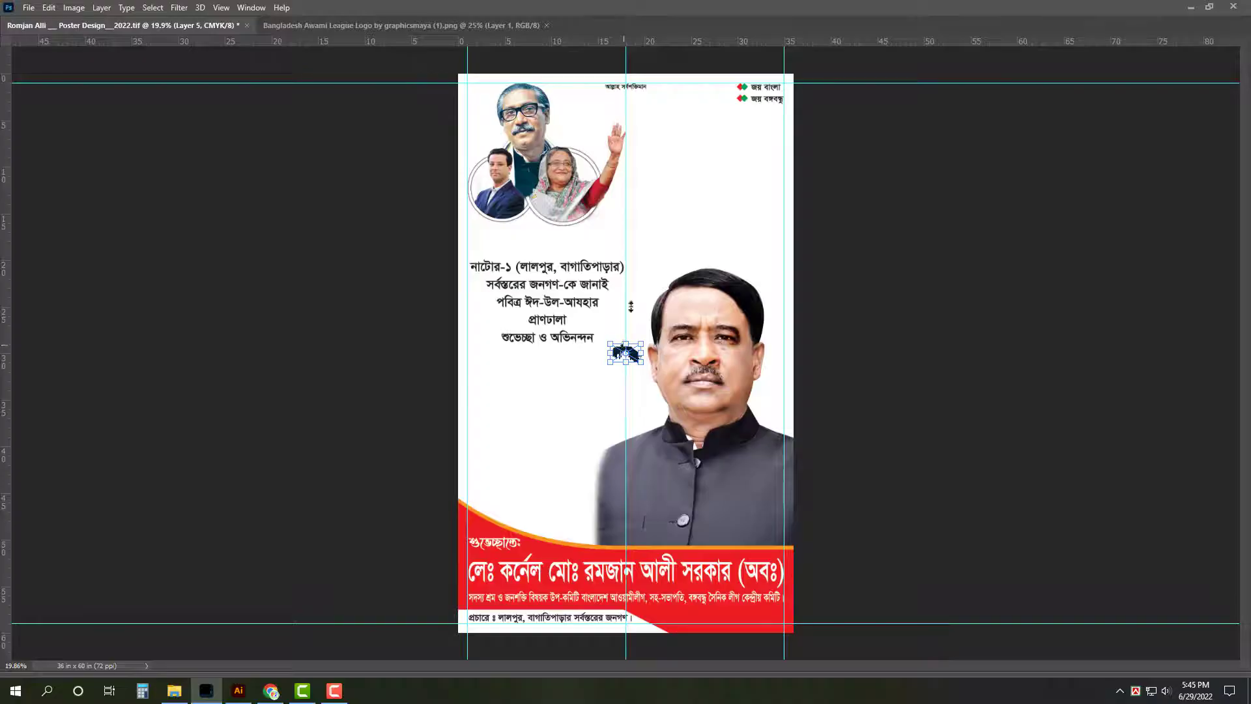
{"action": "left_click_drag", "start_coordinate": [631, 307], "coordinate": [808, 140]}
{"action": "left_click_drag", "start_coordinate": [671, 254], "coordinate": [684, 176]}
{"action": "scroll", "coordinate": [830, 186], "scroll_direction": "up", "scroll_amount": 2}
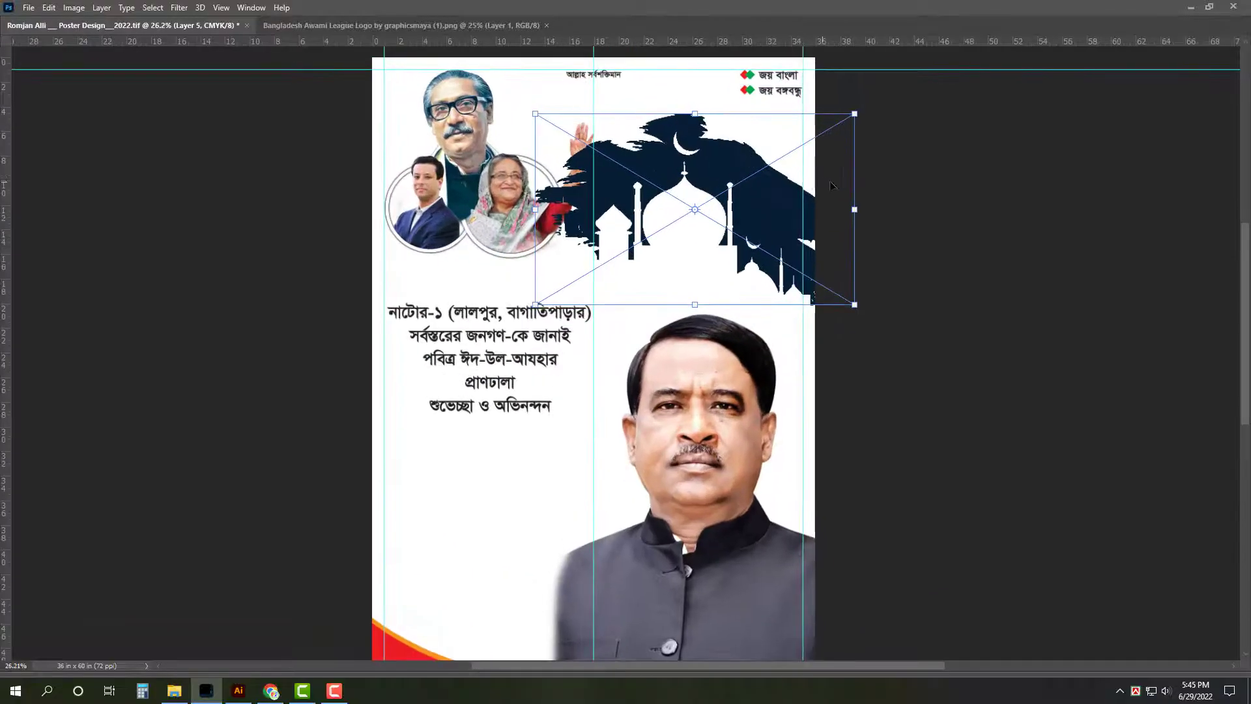
{"action": "left_click_drag", "start_coordinate": [857, 209], "coordinate": [850, 210]}
{"action": "mouse_move", "coordinate": [691, 198]}
{"action": "left_mouse_down"}
{"action": "mouse_move", "coordinate": [675, 184]}
{"action": "mouse_move", "coordinate": [680, 167]}
{"action": "left_mouse_up"}
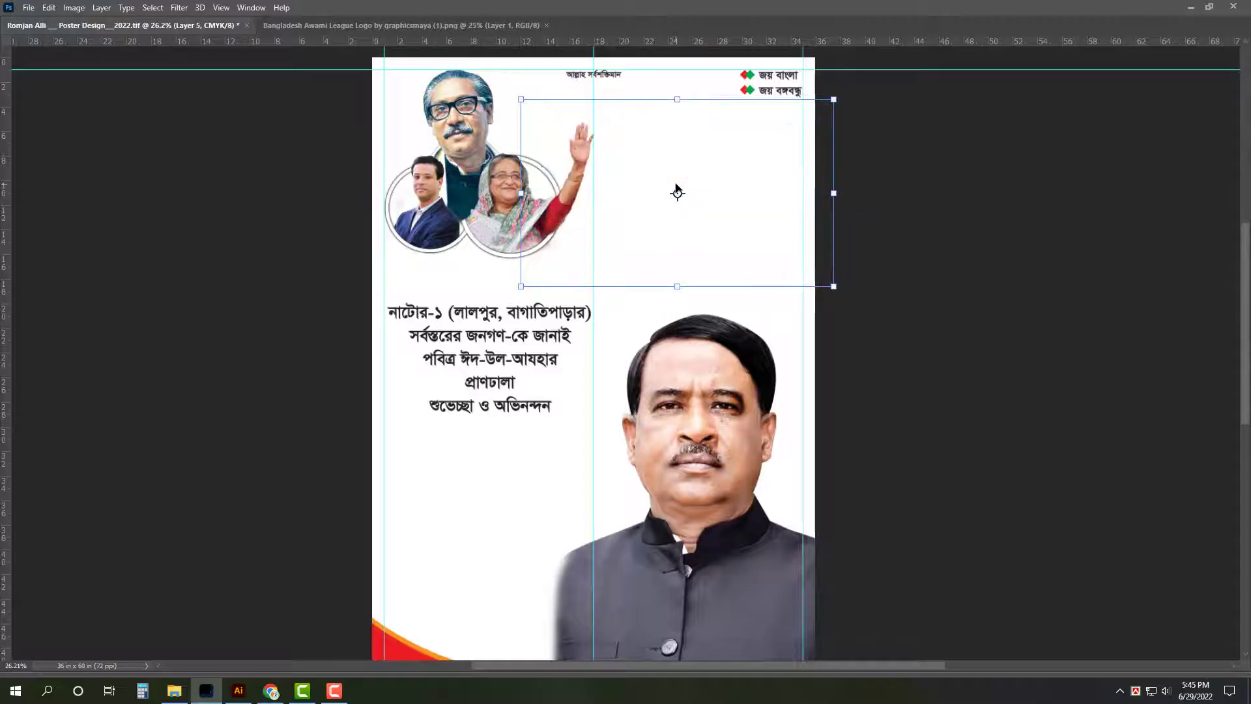
{"action": "left_click", "coordinate": [701, 408]}
Step: Stretch the main portrait slightly taller with Free Transform
{"action": "key", "text": "ctrl+t"}
{"action": "mouse_move", "coordinate": [708, 308]}
{"action": "left_mouse_down"}
{"action": "mouse_move", "coordinate": [725, 286]}
{"action": "mouse_move", "coordinate": [705, 285]}
{"action": "left_mouse_up"}
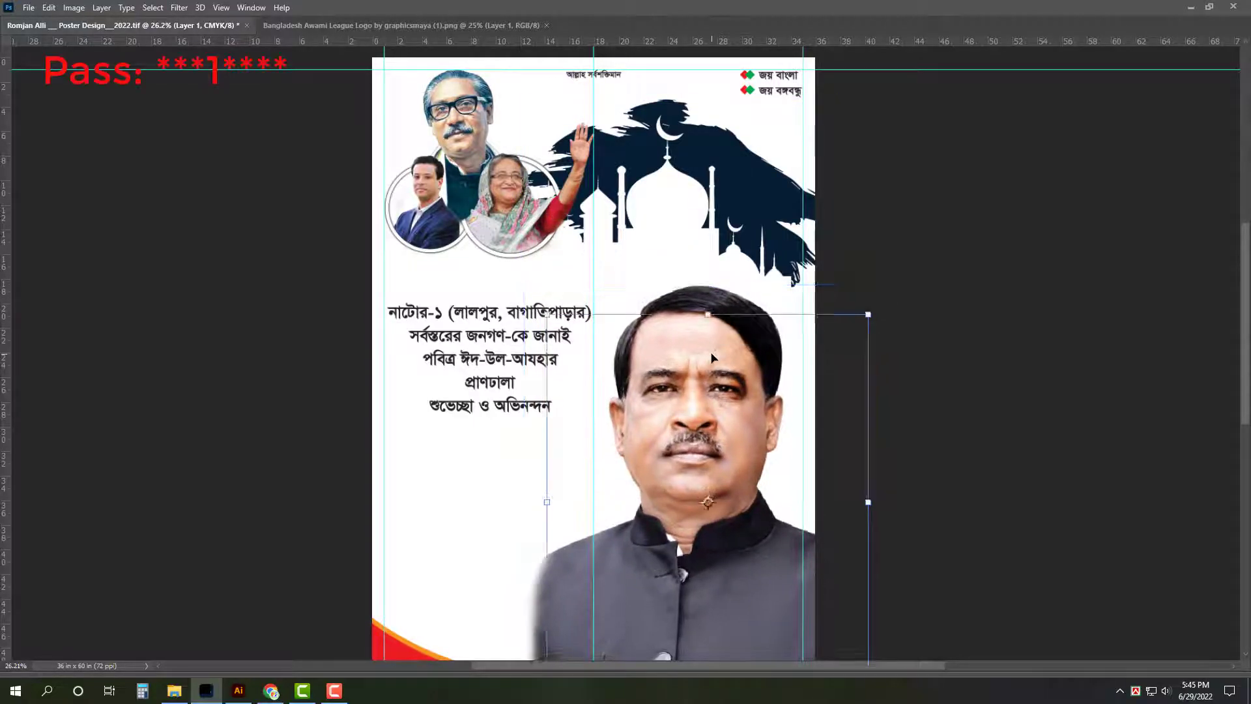
{"action": "key", "text": "Return"}
{"action": "left_click", "coordinate": [493, 368]}
{"action": "scroll", "coordinate": [492, 368], "scroll_direction": "up", "scroll_amount": 3}
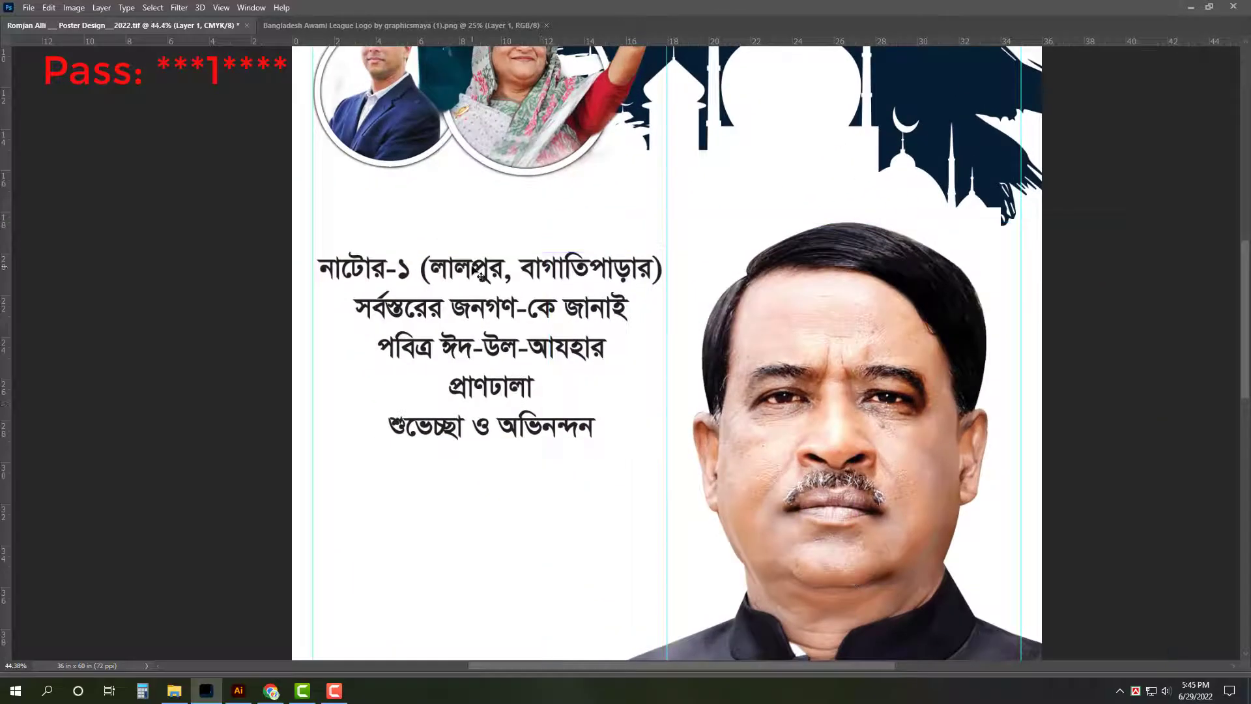
Step: Move the greeting text block up, then nudge it right and down
{"action": "left_click_drag", "start_coordinate": [467, 267], "coordinate": [469, 241]}
{"action": "key", "text": "ctrl+t"}
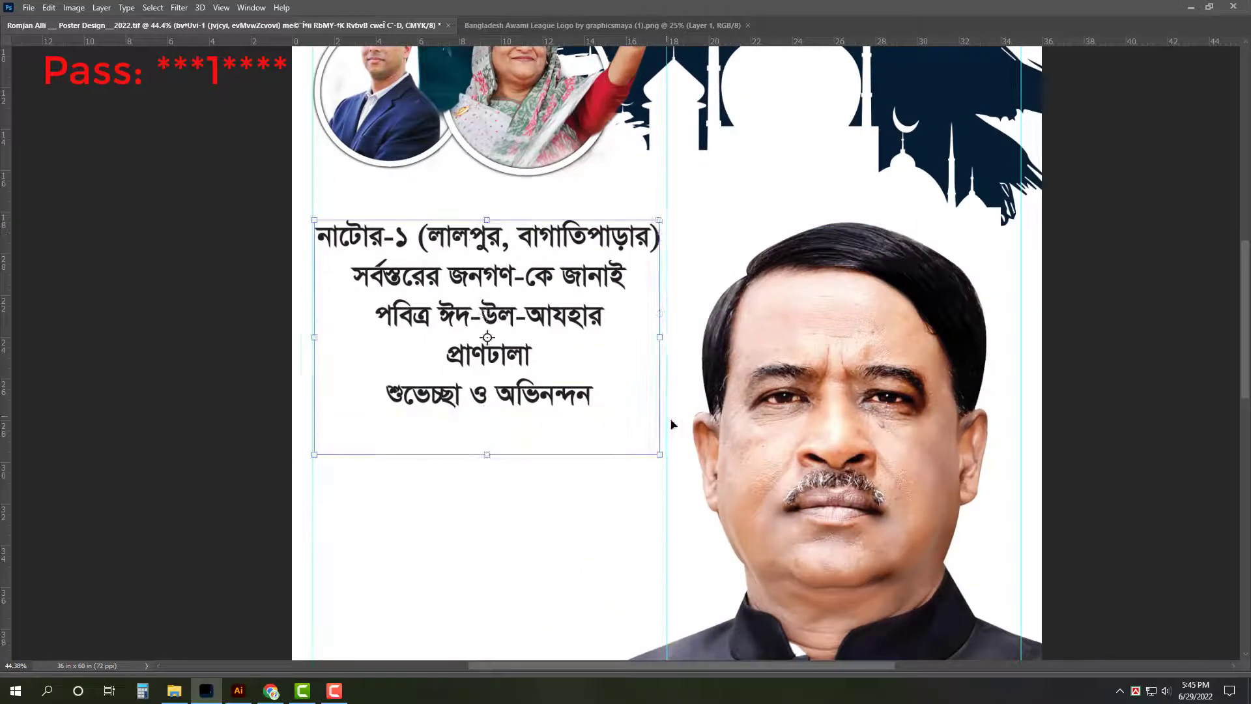
{"action": "mouse_move", "coordinate": [653, 417]}
{"action": "left_mouse_down"}
{"action": "mouse_move", "coordinate": [669, 424]}
{"action": "mouse_move", "coordinate": [651, 413]}
{"action": "mouse_move", "coordinate": [657, 459]}
{"action": "left_mouse_up"}
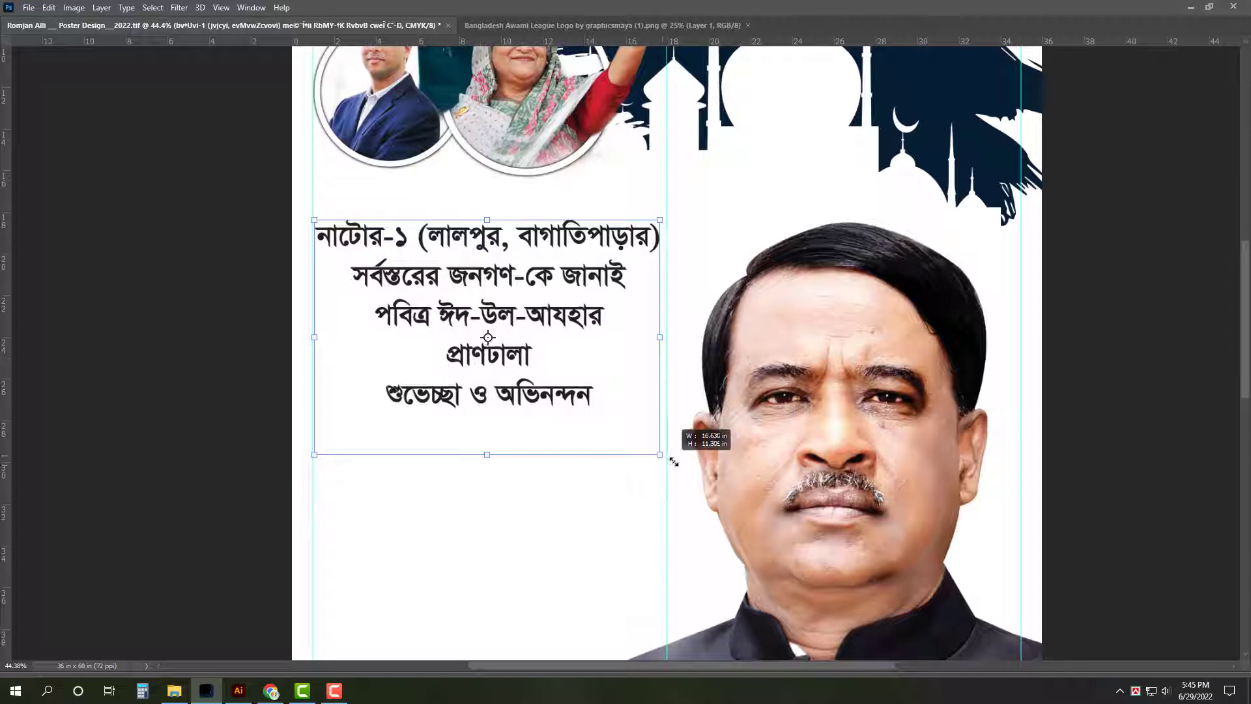
{"action": "key", "text": "Return"}
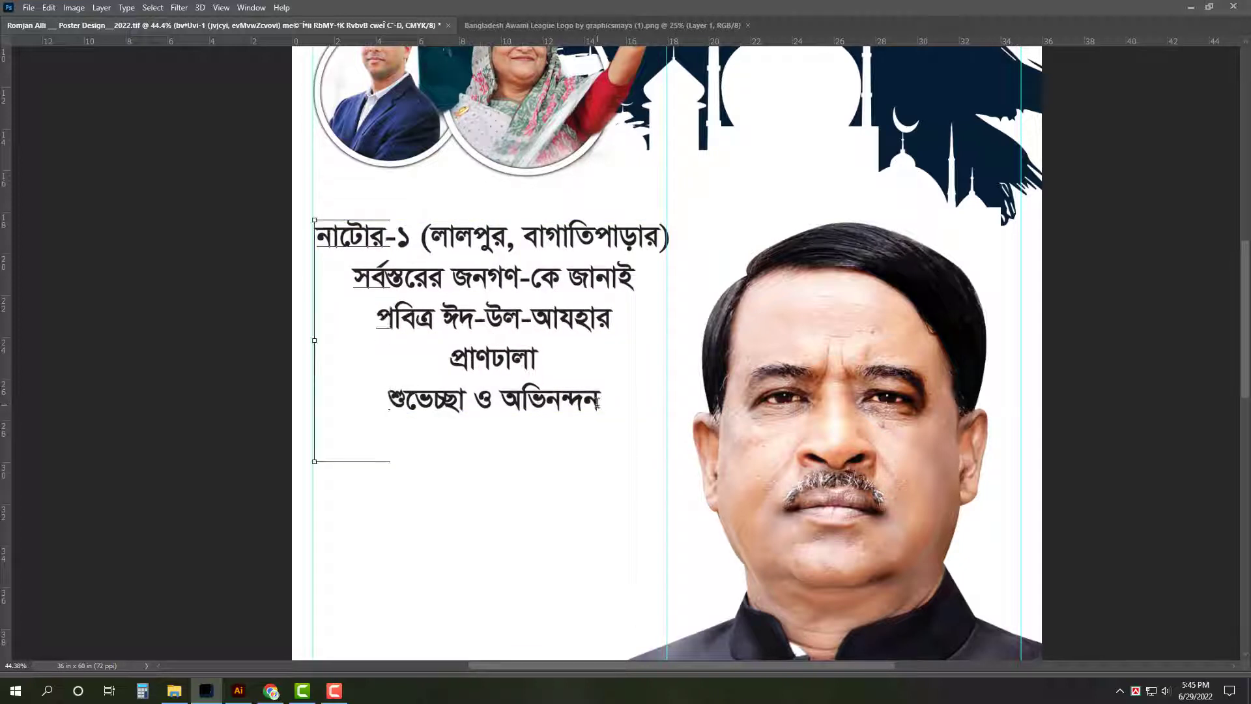
Step: Remove the last three greeting lines and duplicate the two-line block just below
{"action": "key", "text": "BackSpace"}
{"action": "key", "text": "ctrl+Return"}
{"action": "key", "text": "ctrl+t"}
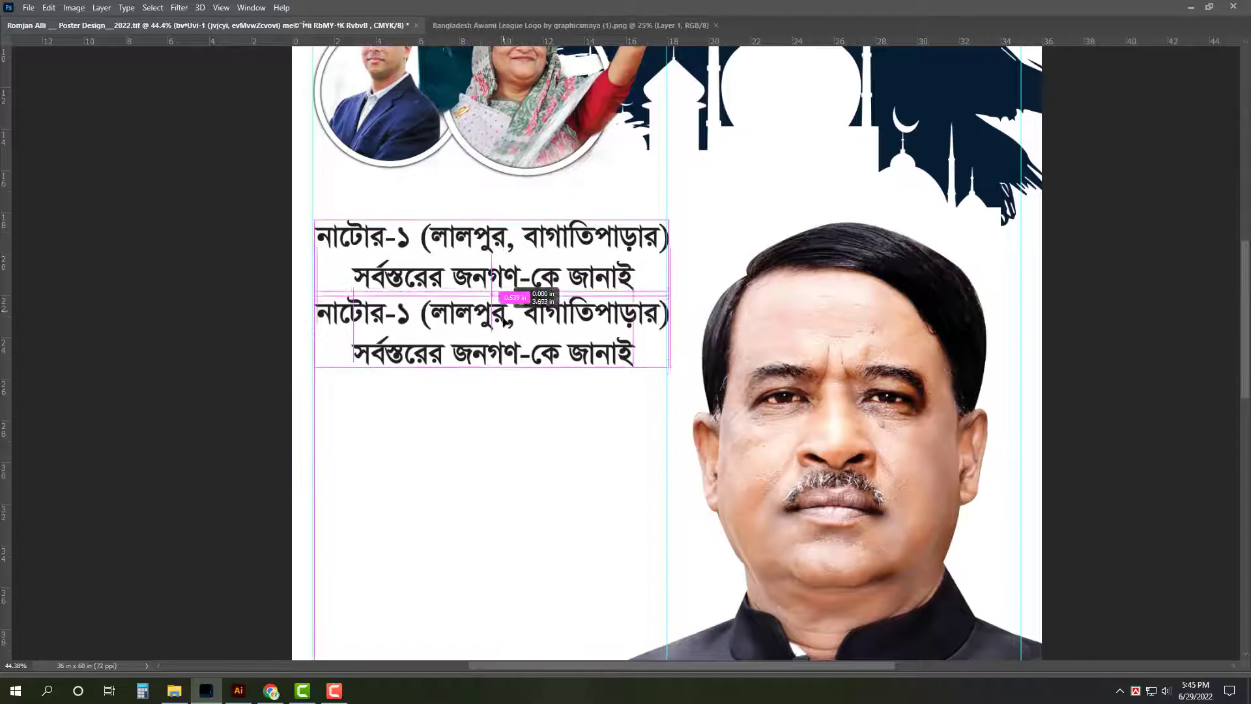
{"action": "left_click_drag", "start_coordinate": [507, 241], "coordinate": [516, 334], "text": "alt"}
{"action": "key", "text": "Return"}
{"action": "double_click", "coordinate": [559, 376]}
Step: Paste the three greeting lines into the copy in Shorif Sayef Bijoy 52 with 130 pt leading
{"action": "key", "text": "ctrl+a"}
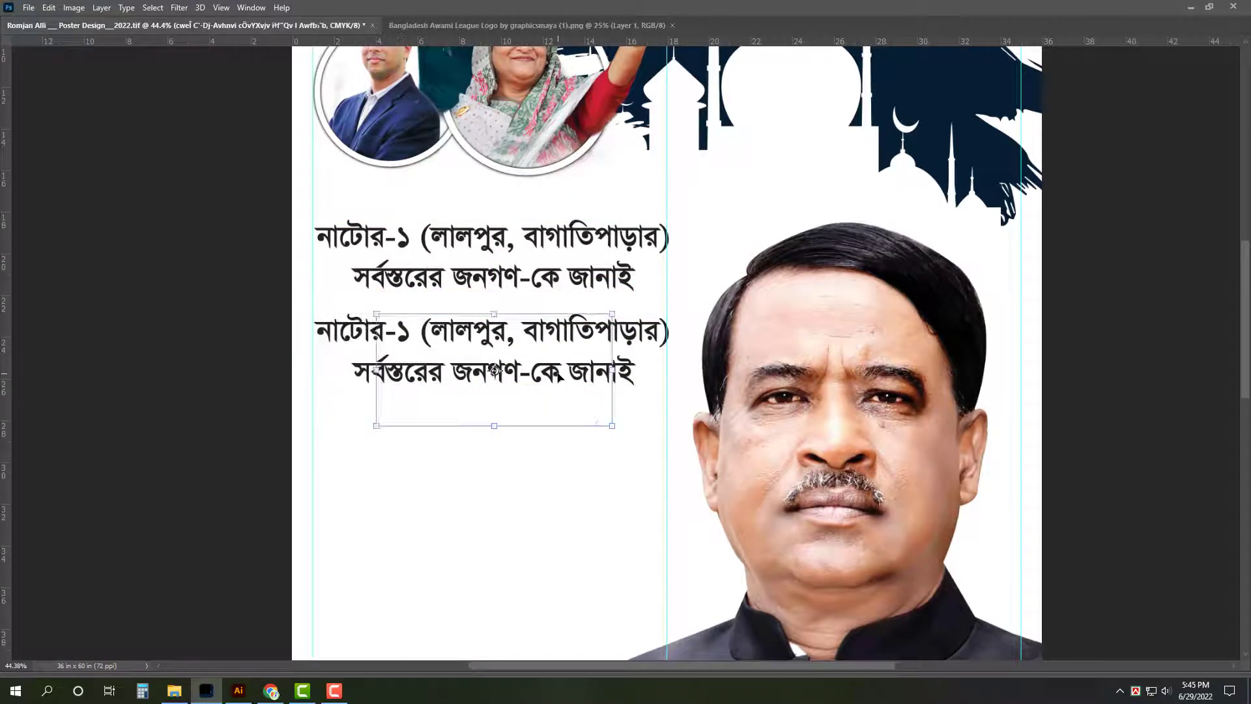
{"action": "type", "text": "পবিত্র ঈদ-উল-আযহার প্রাণঢালা শুভেচ্ছা ও অভিনন্দন"}
{"action": "left_click", "coordinate": [1114, 294]}
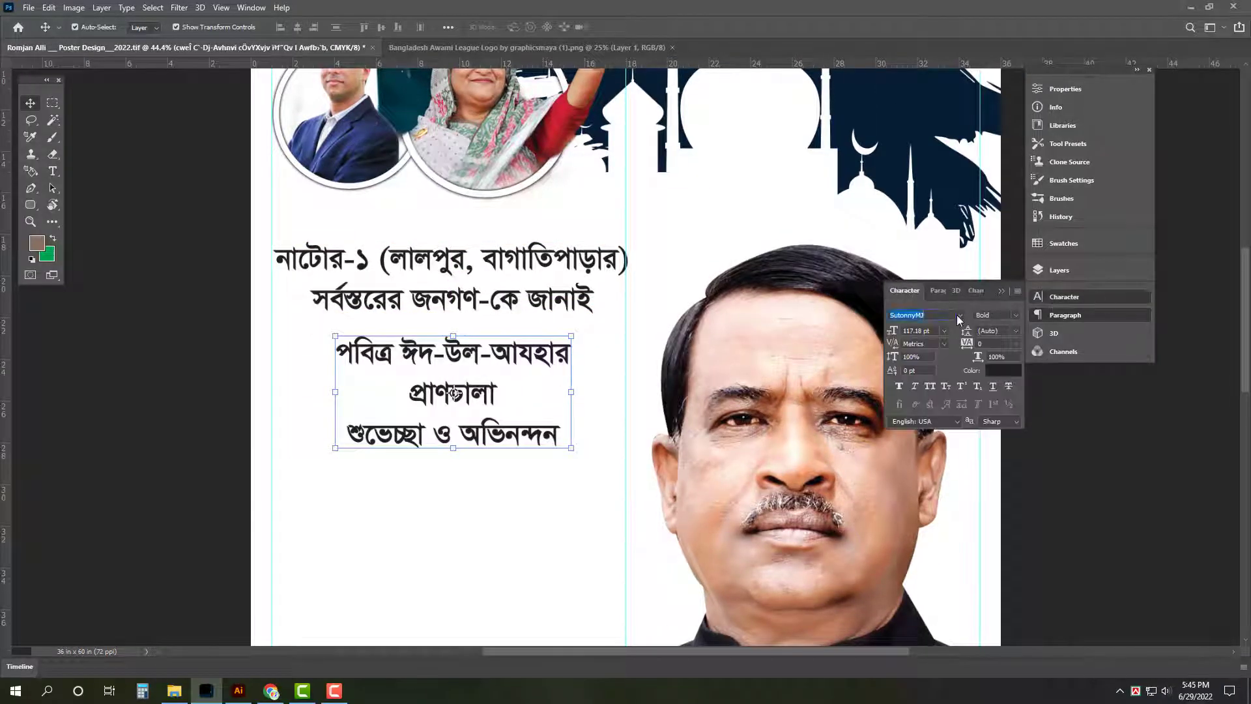
{"action": "type", "text": "shori"}
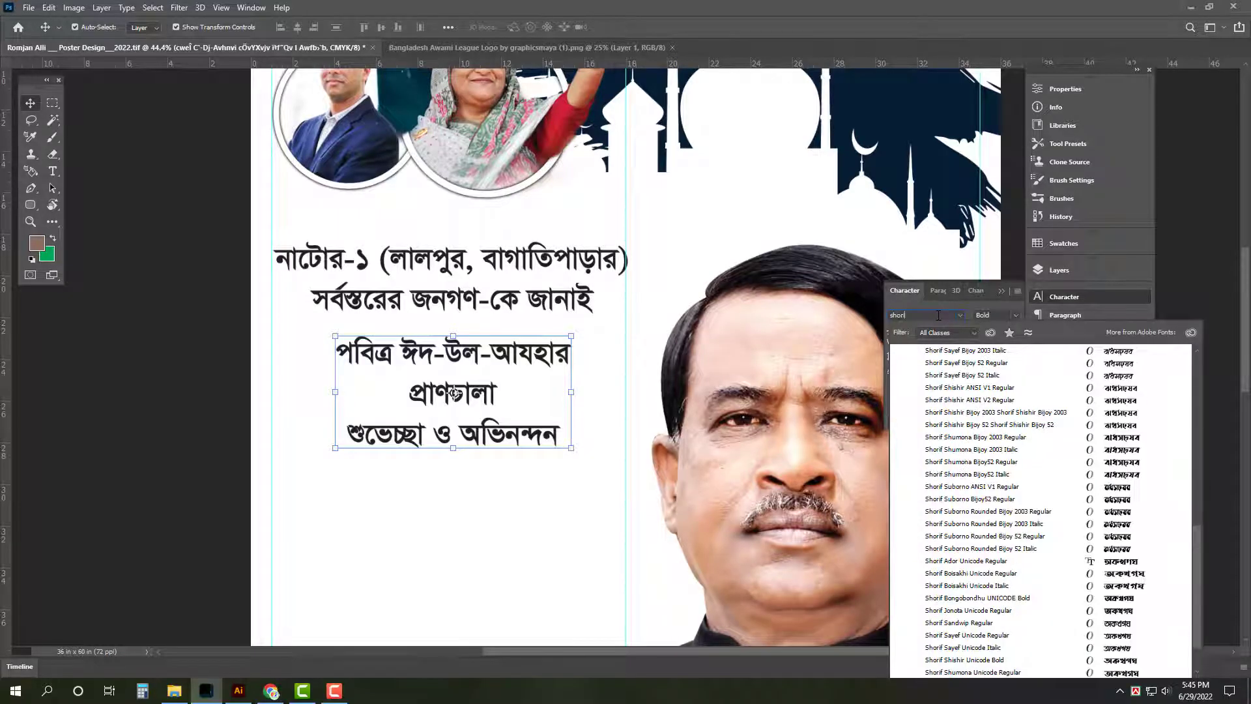
{"action": "left_click", "coordinate": [1118, 365]}
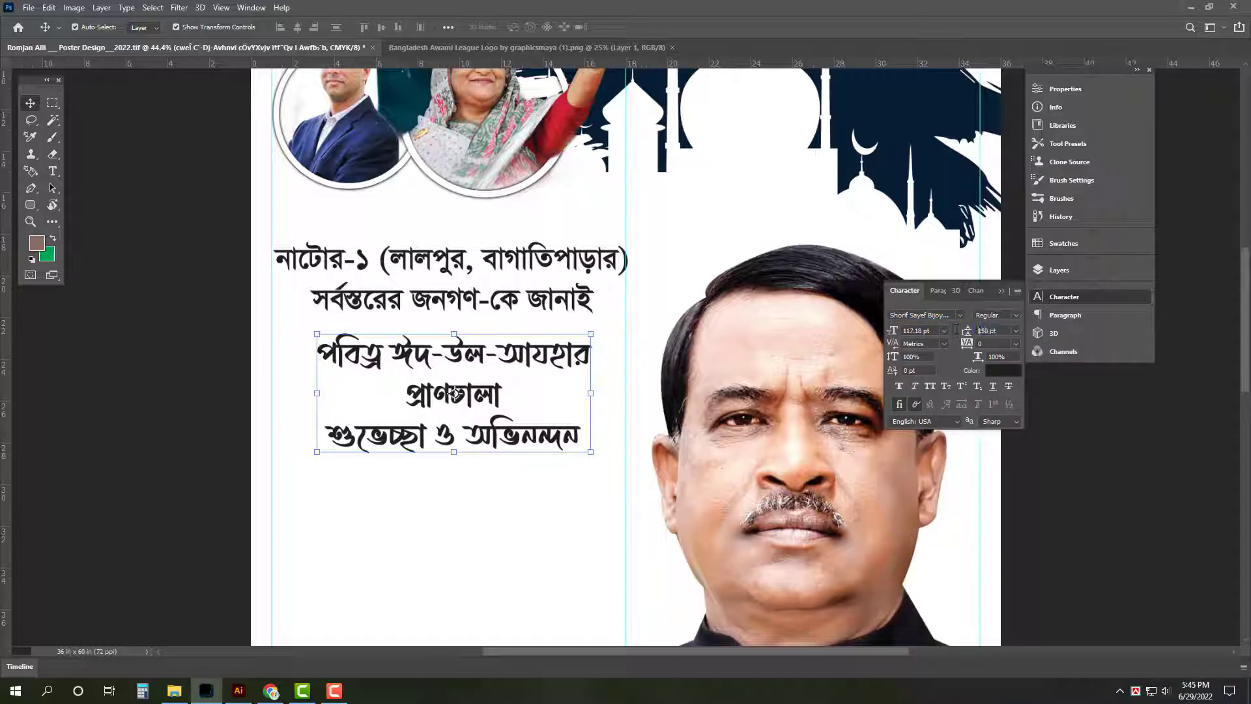
{"action": "key", "text": "Return"}
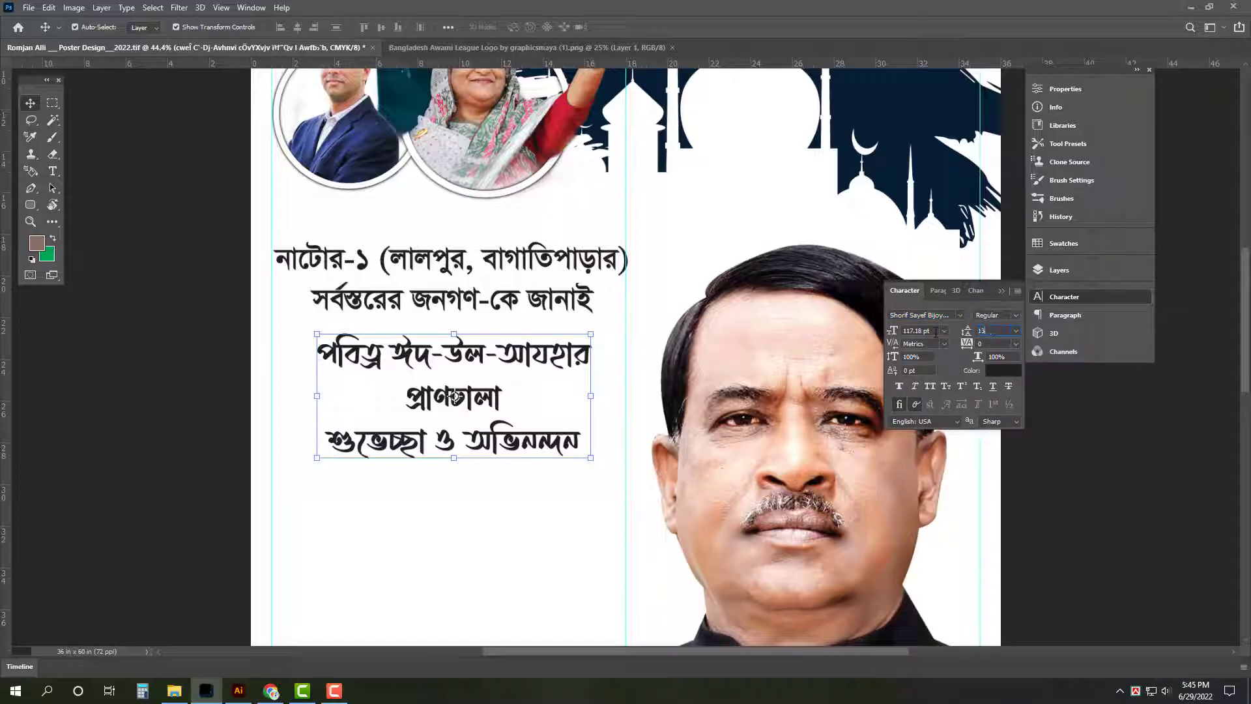
{"action": "type", "text": "0"}
{"action": "key", "text": "Return"}
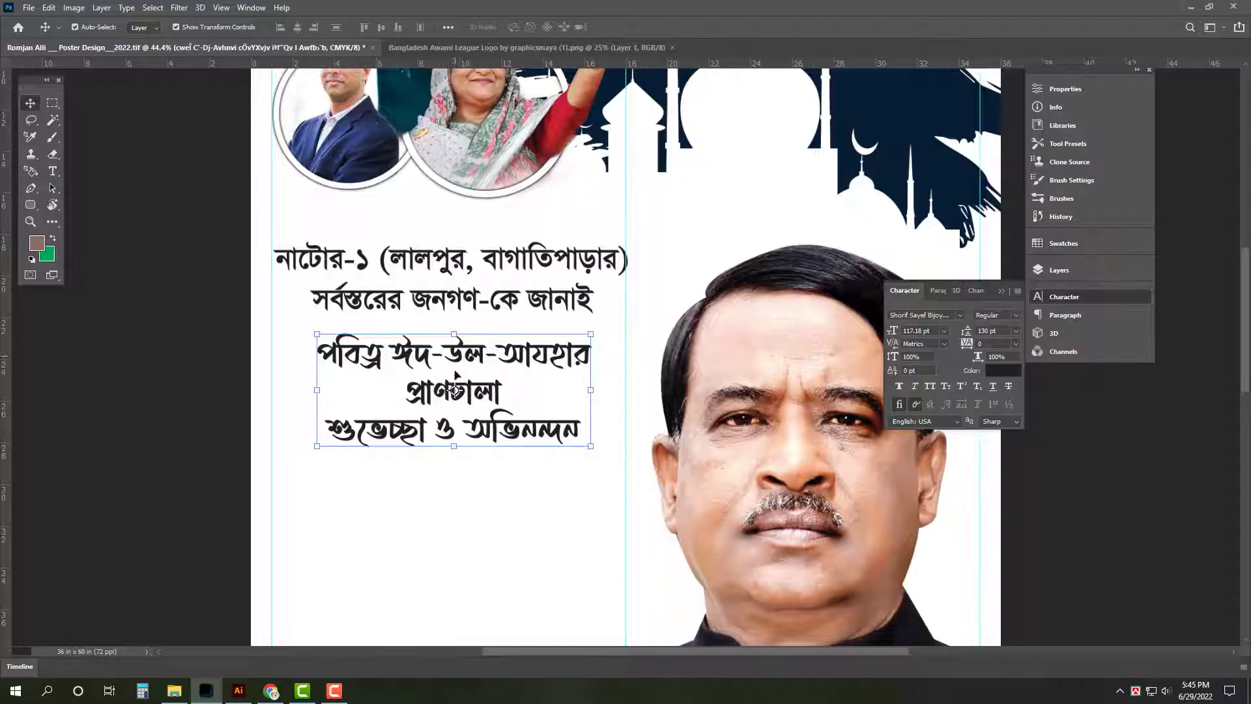
Step: Enlarge the greeting to fill the text column and nudge it lower
{"action": "left_click_drag", "start_coordinate": [317, 390], "coordinate": [271, 388]}
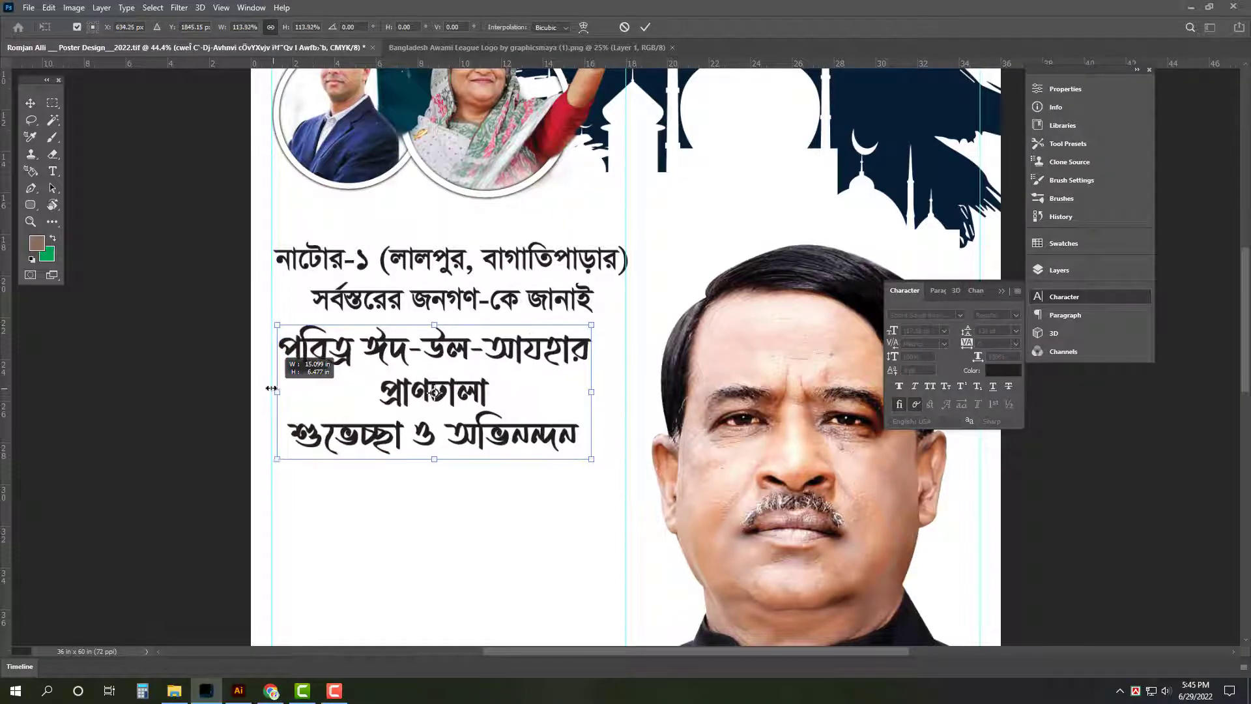
{"action": "mouse_move", "coordinate": [610, 392]}
{"action": "left_mouse_down"}
{"action": "mouse_move", "coordinate": [571, 359]}
{"action": "mouse_move", "coordinate": [570, 375]}
{"action": "left_mouse_up"}
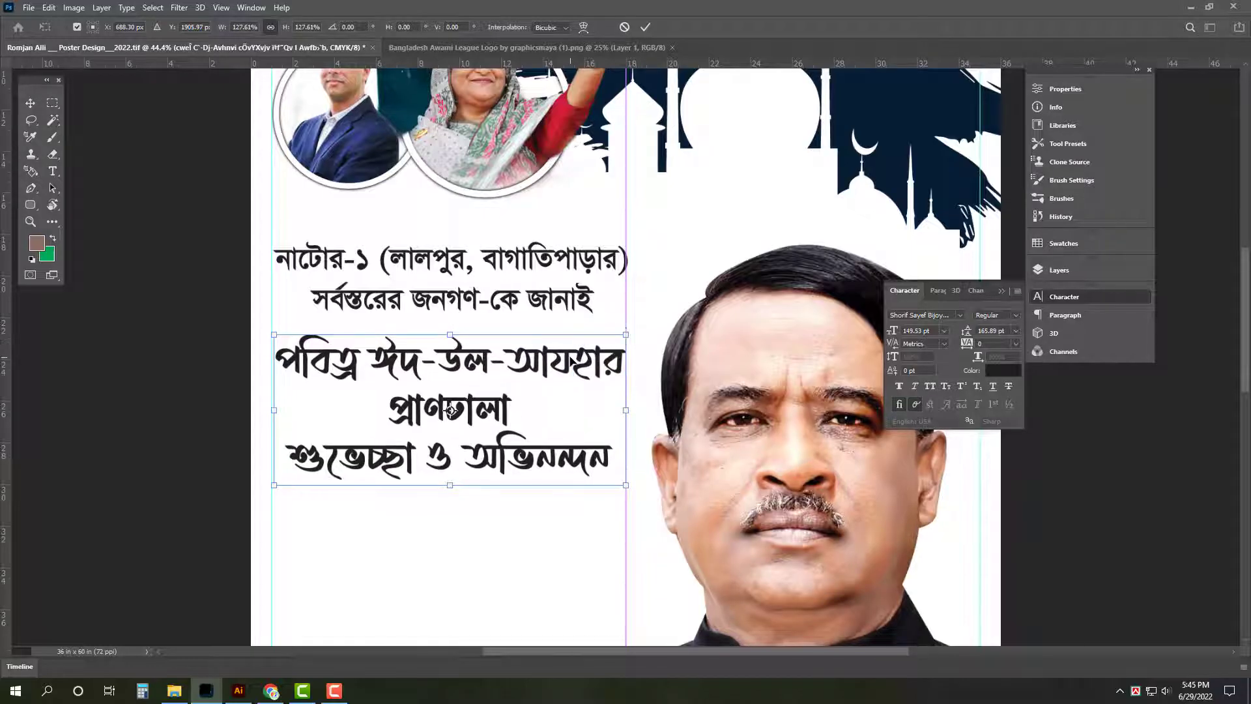
{"action": "key", "text": "Return"}
{"action": "left_click", "coordinate": [477, 319], "text": "ctrl"}
Step: Correct a word in the two-line district heading, typing 'B' into it
{"action": "key", "text": "ctrl+t"}
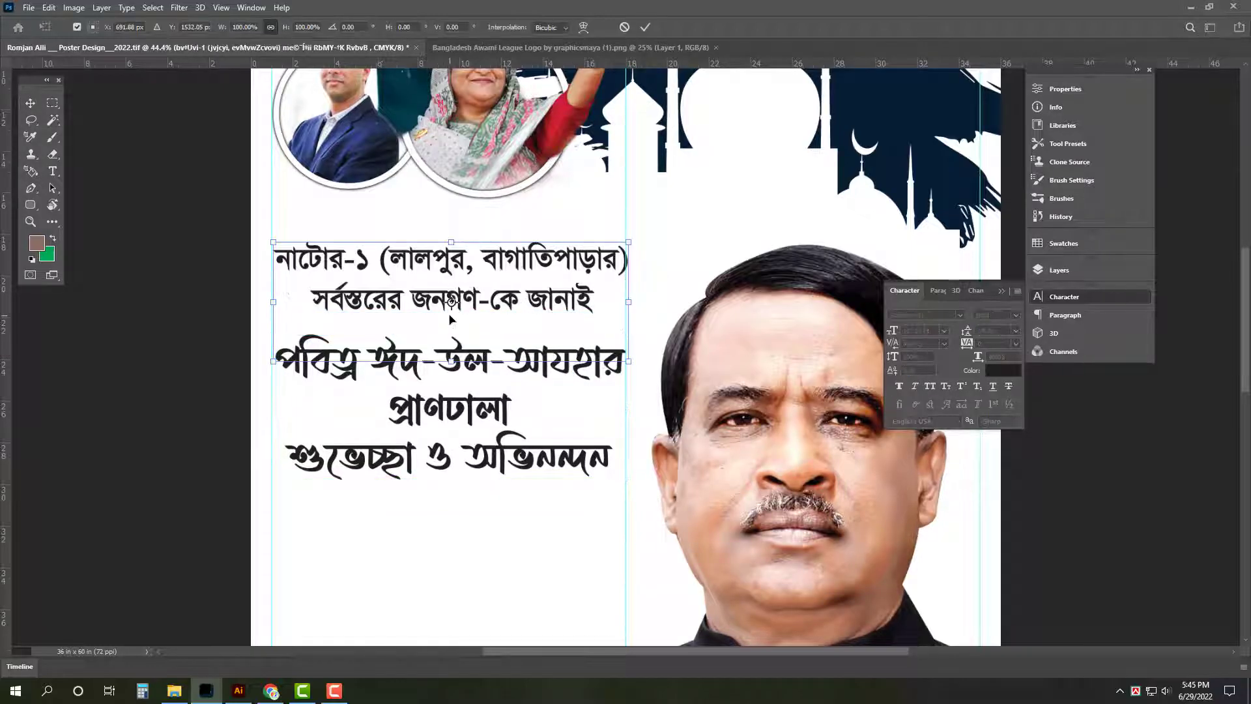
{"action": "key", "text": "alt+space"}
{"action": "key", "text": "Escape"}
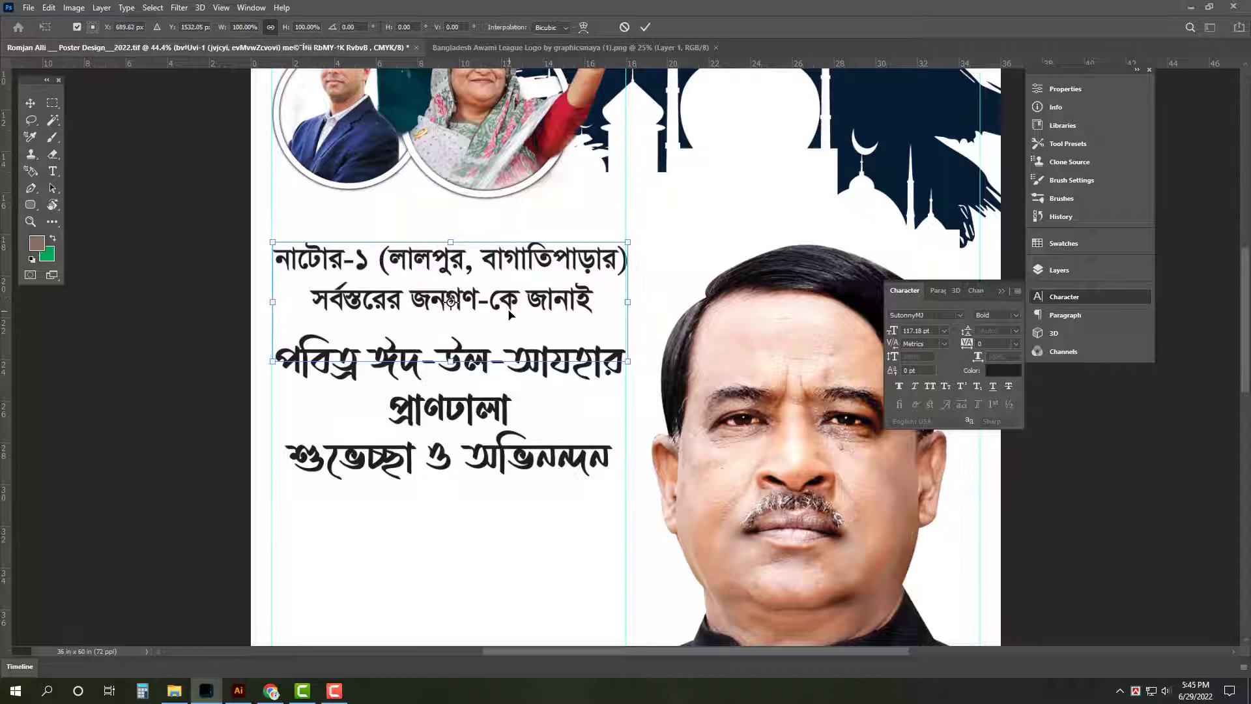
{"action": "double_click", "coordinate": [496, 309]}
{"action": "key", "text": "ctrl+v"}
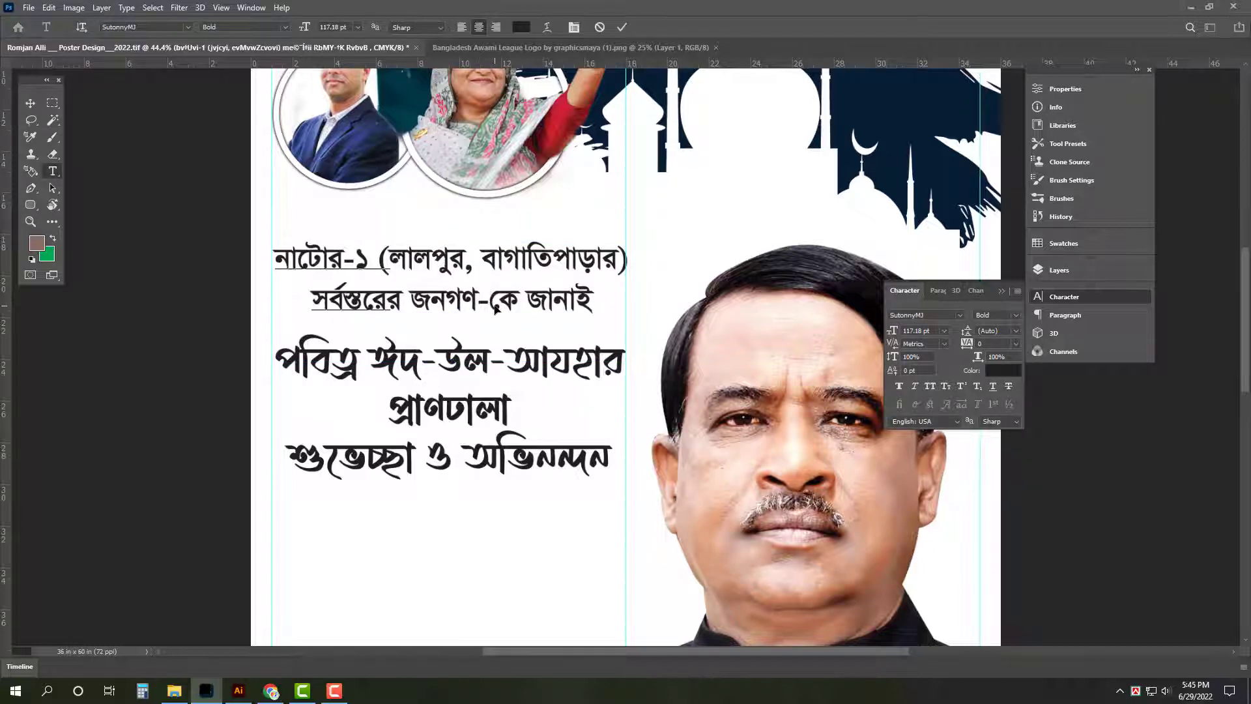
{"action": "type", "text": "B"}
{"action": "key", "text": "ctrl+Return"}
{"action": "key", "text": "v"}
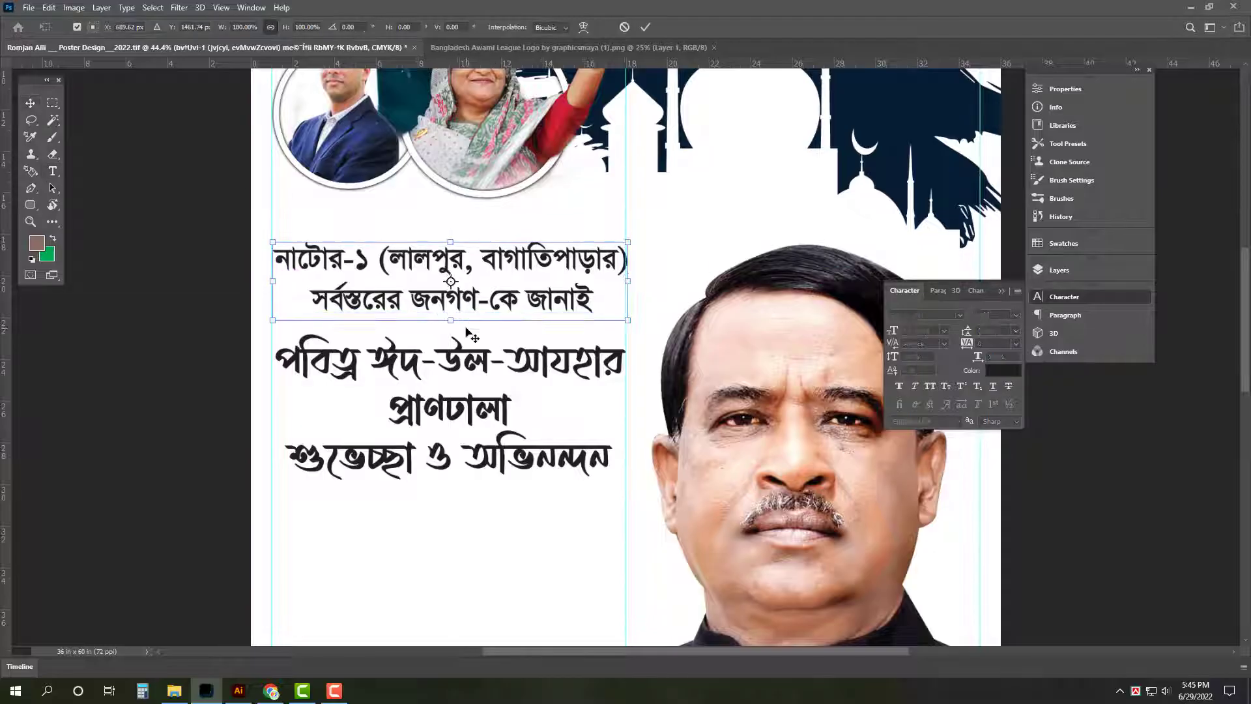
Step: Set the heading's line spacing, settling on 140 pt
{"action": "left_click", "coordinate": [989, 330]}
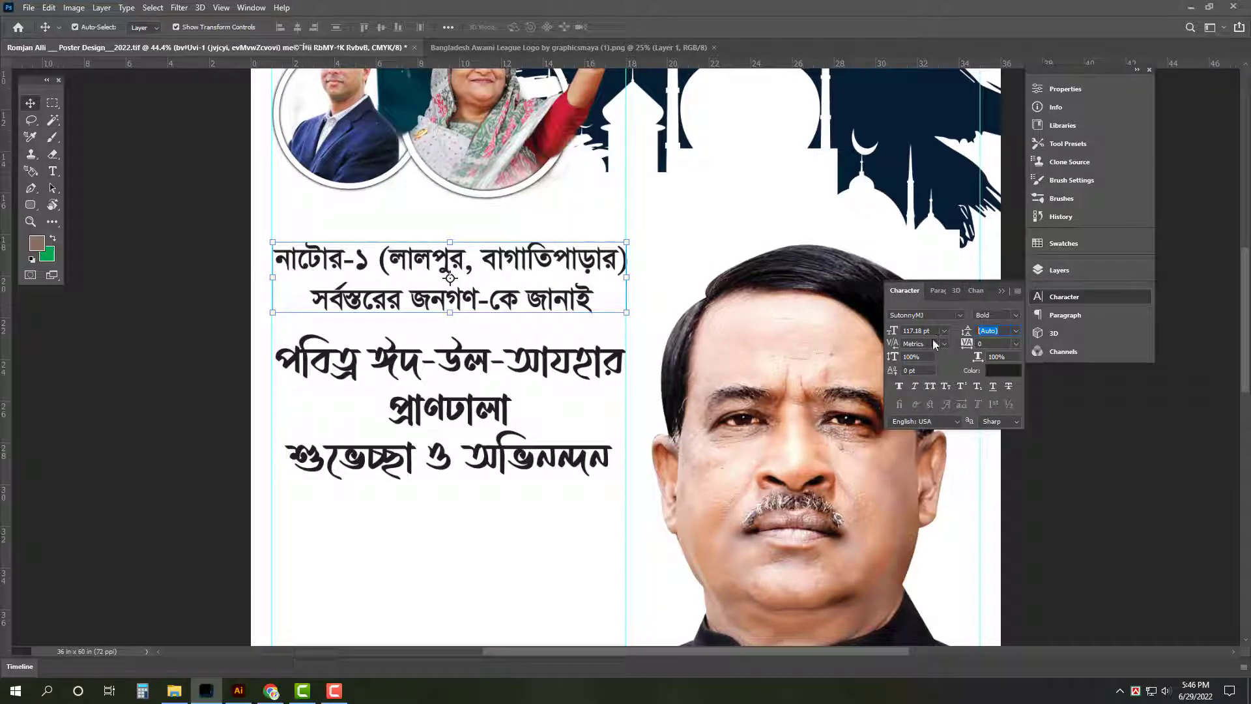
{"action": "type", "text": "120"}
{"action": "key", "text": "Return"}
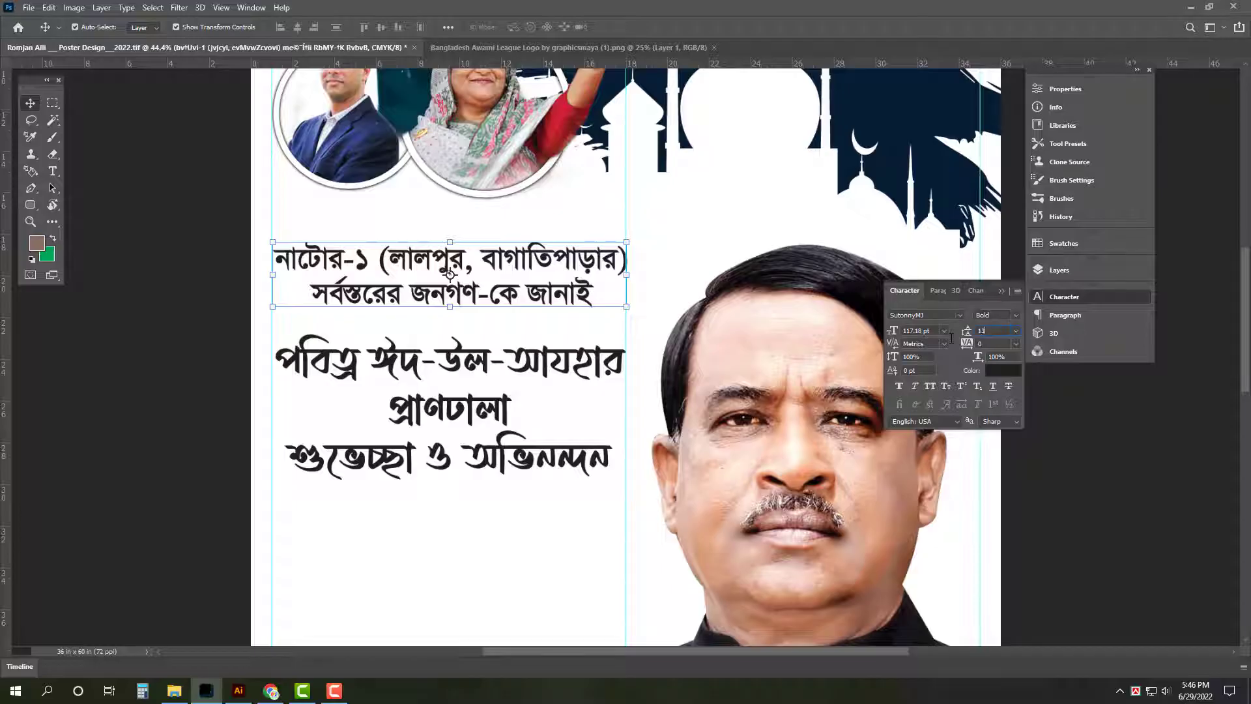
{"action": "type", "text": "5"}
{"action": "key", "text": "Return"}
{"action": "key", "text": "ctrl"}
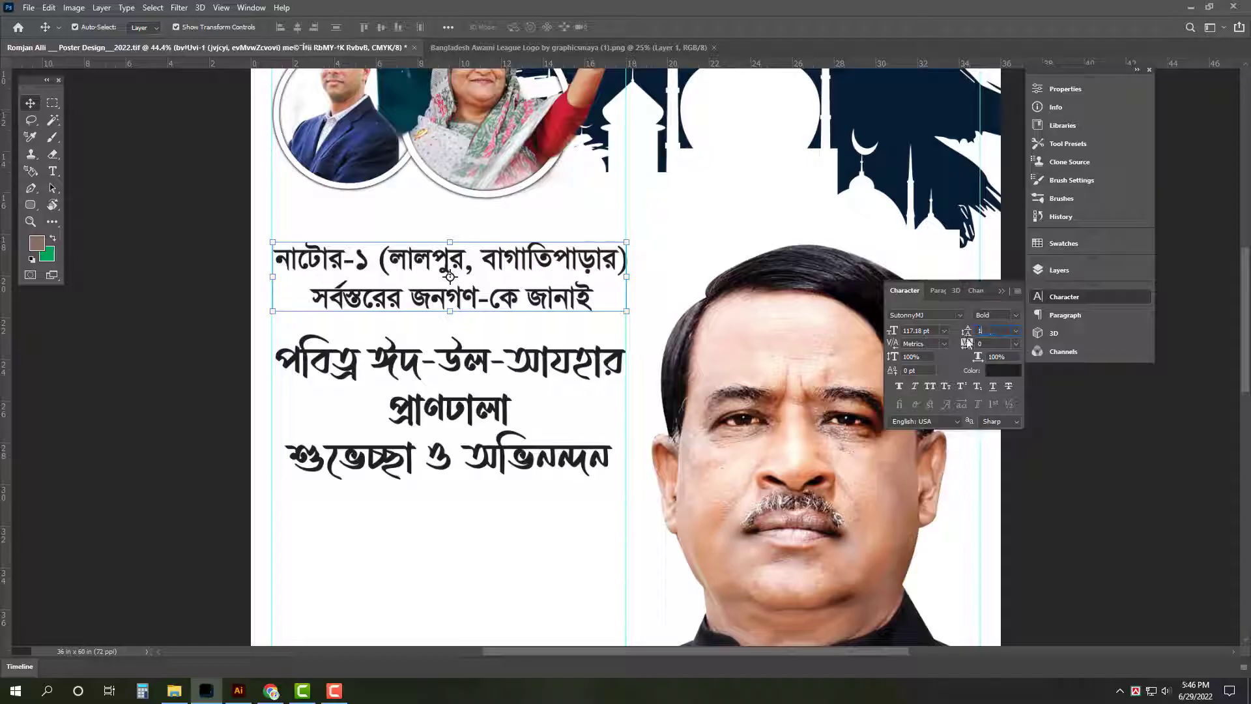
{"action": "type", "text": "40 pt"}
{"action": "key", "text": "Return"}
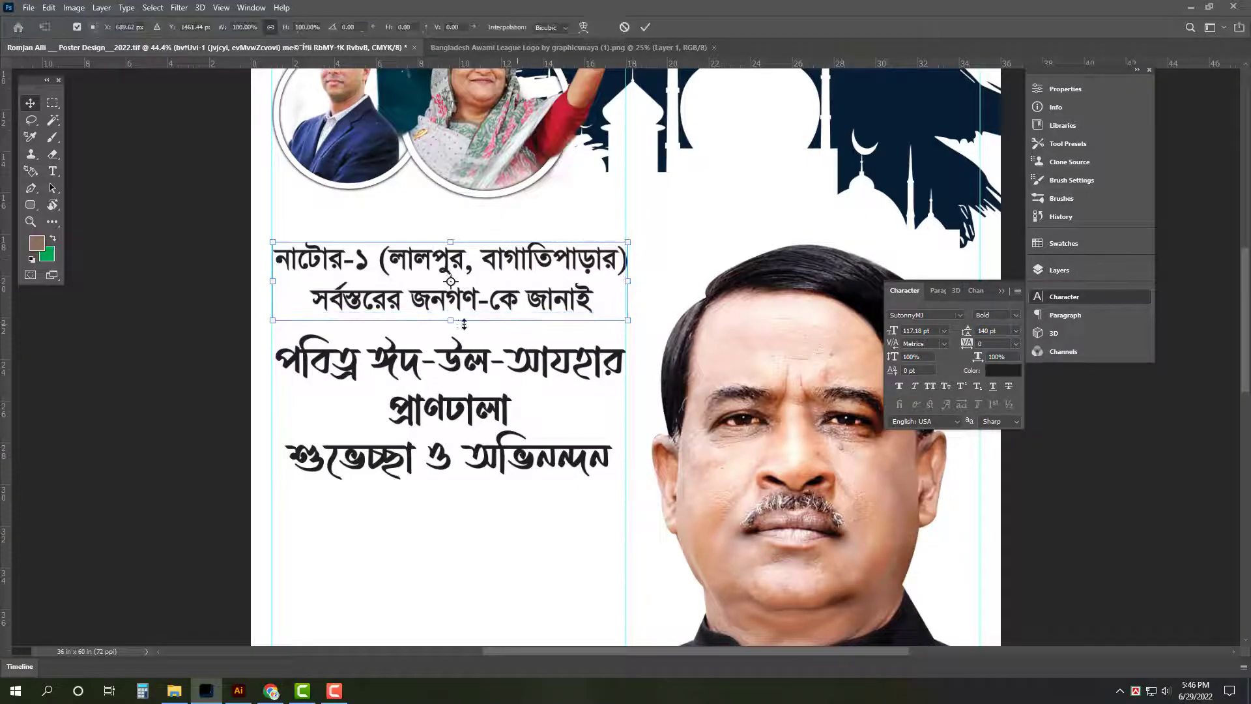
Step: Stretch the heading slightly taller by dragging its bottom edge down
{"action": "left_click_drag", "start_coordinate": [450, 312], "coordinate": [455, 333]}
{"action": "key", "text": "Return"}
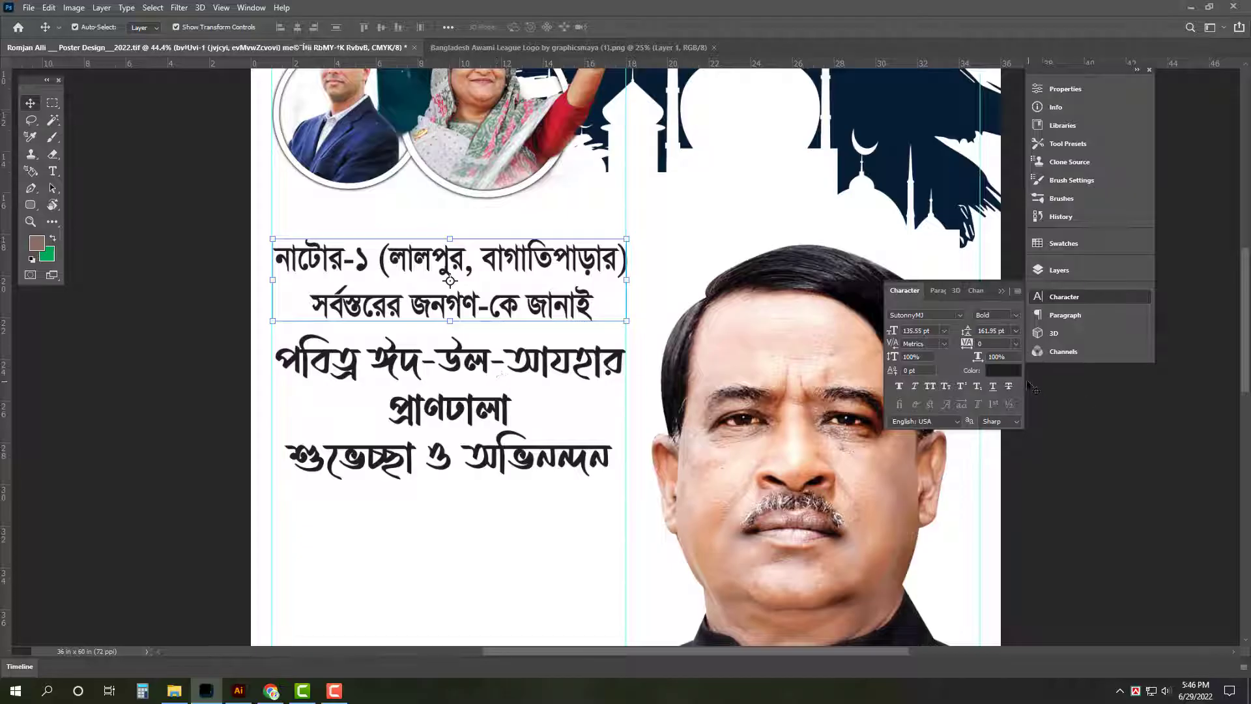
{"action": "left_click", "coordinate": [1003, 370]}
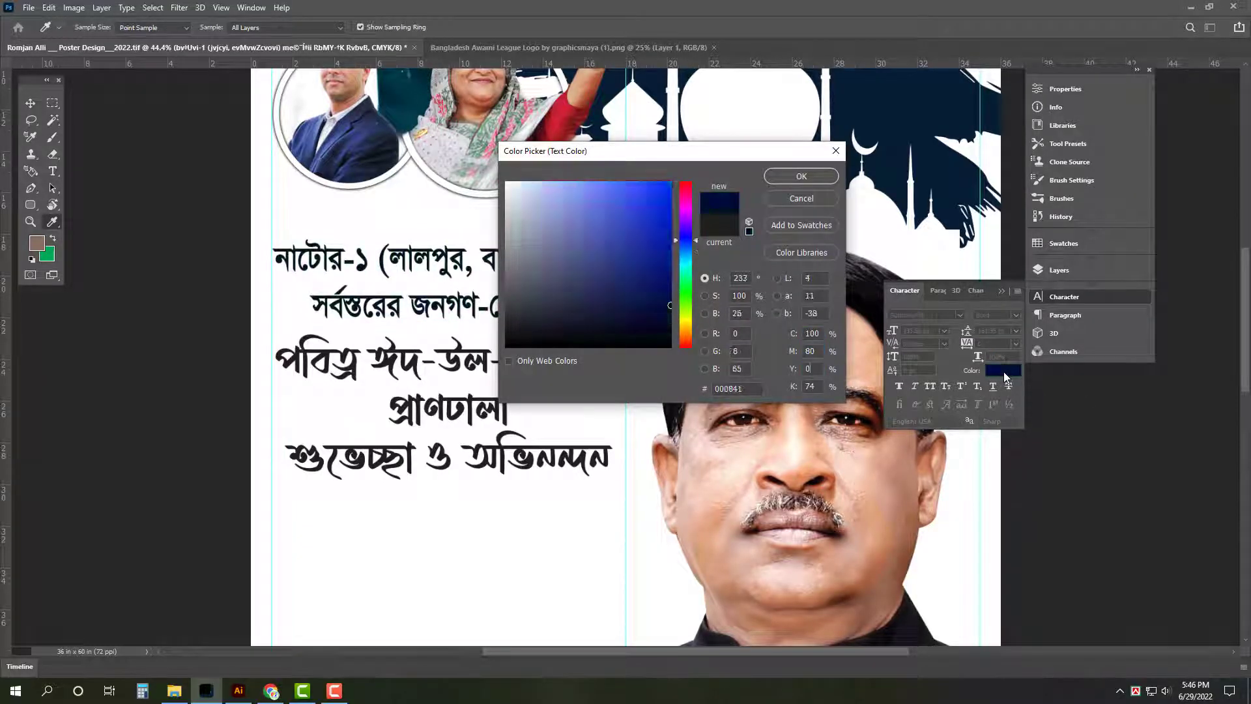
Step: Colour the heading navy blue and its second line green
{"action": "key", "text": "Return"}
{"action": "key", "text": "t"}
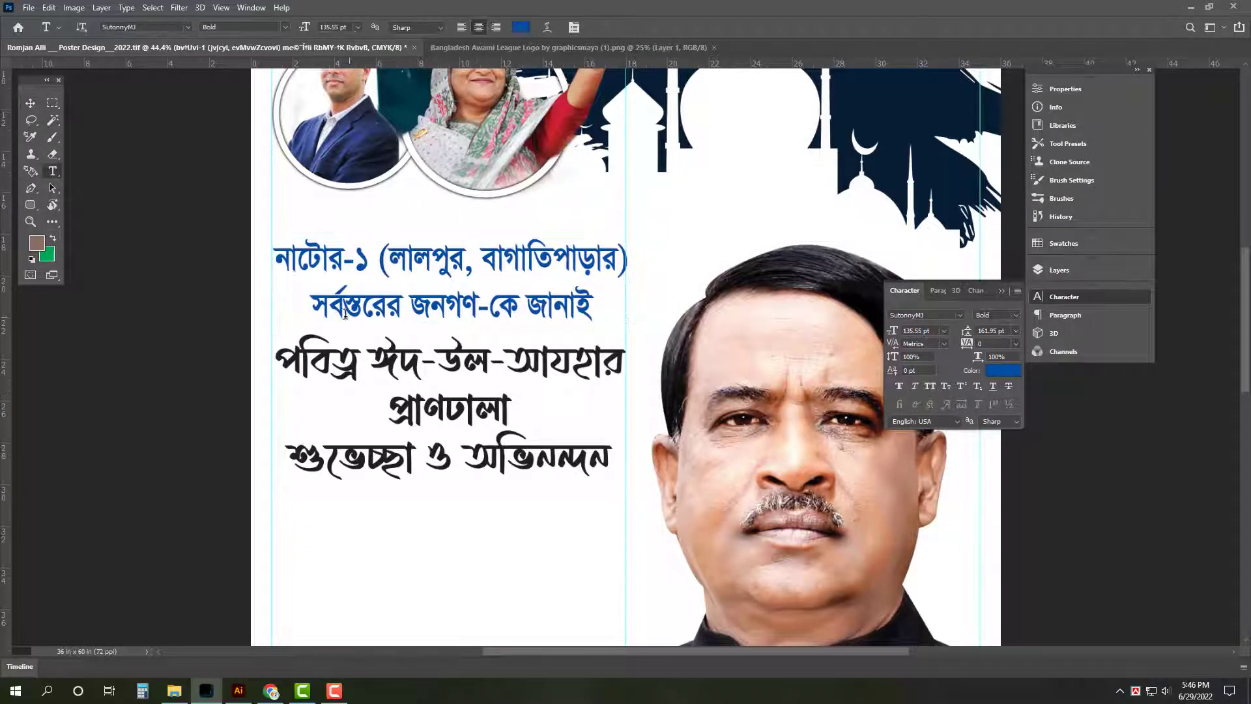
{"action": "double_click", "coordinate": [355, 304]}
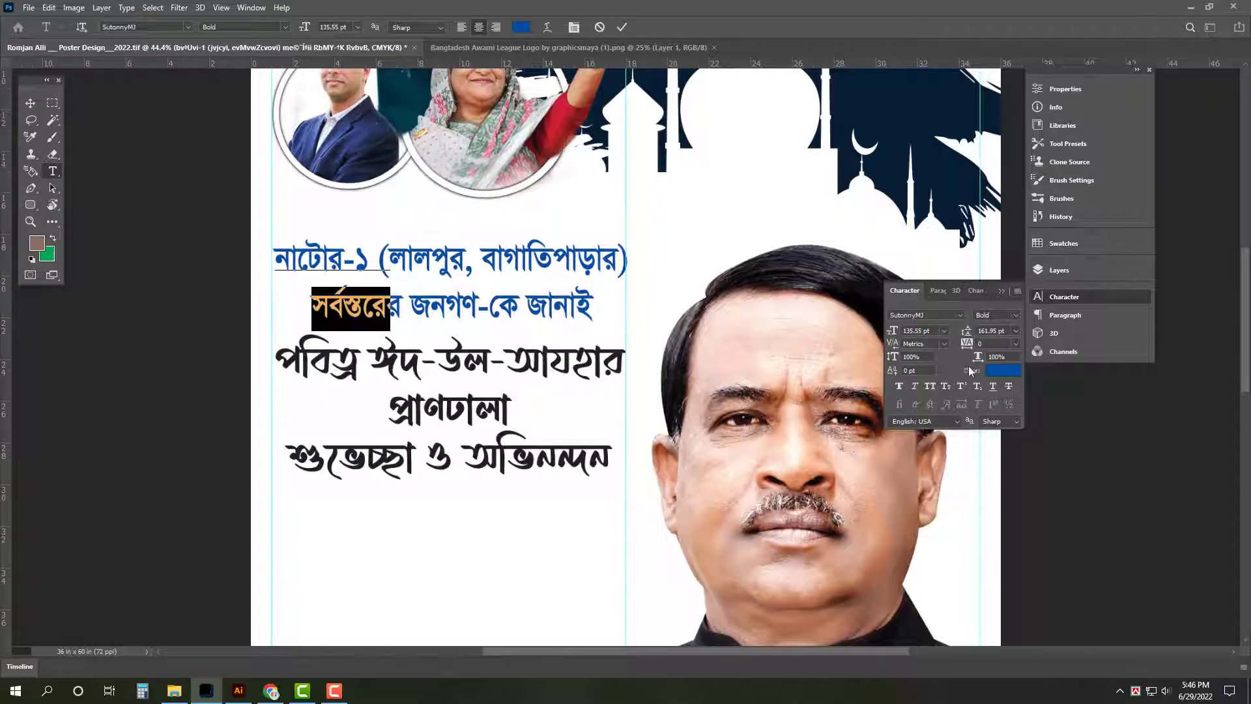
{"action": "left_click", "coordinate": [994, 370]}
{"action": "type", "text": "90"}
{"action": "key", "text": "Tab"}
{"action": "type", "text": "0"}
{"action": "key", "text": "Tab"}
{"action": "type", "text": "100"}
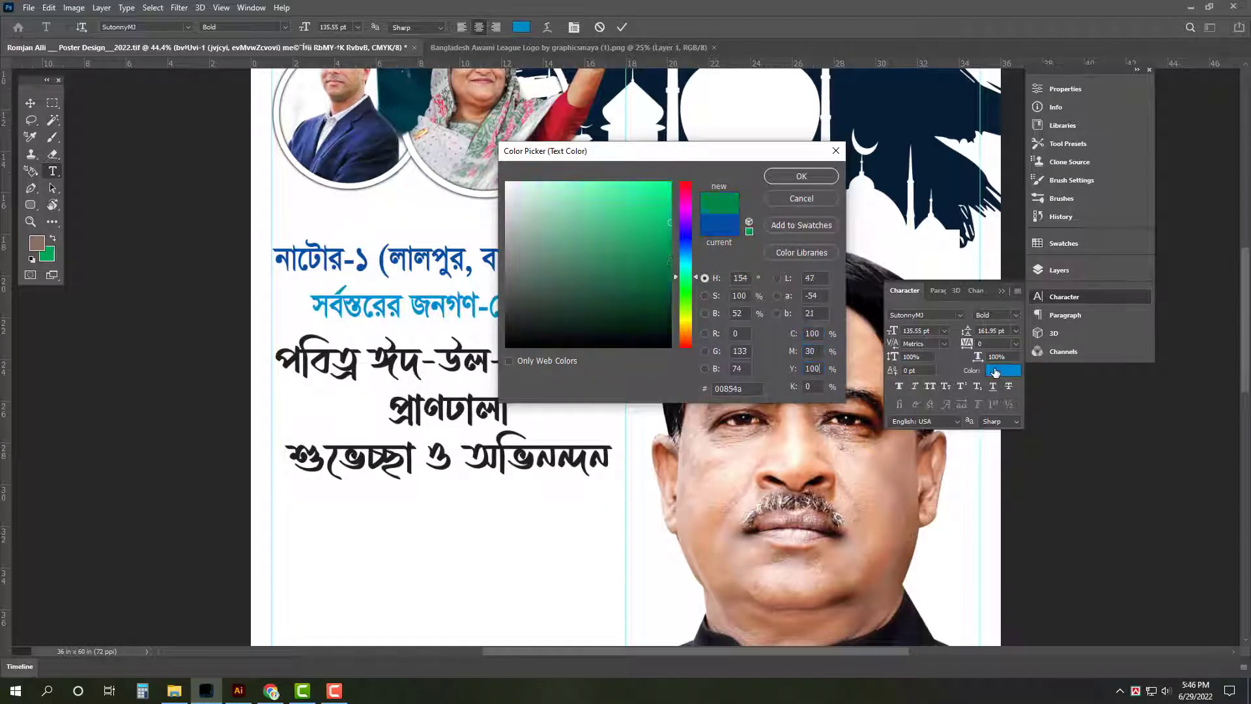
{"action": "key", "text": "Return"}
{"action": "left_click", "coordinate": [30, 103]}
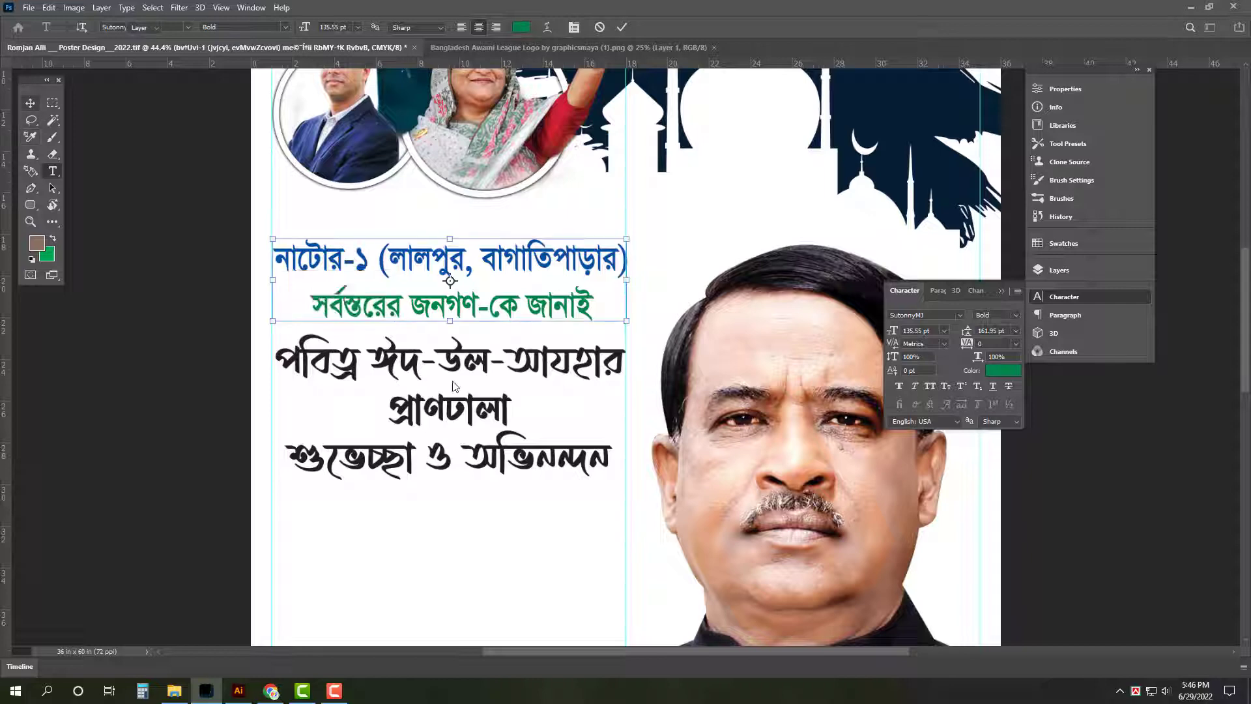
Step: Colour the greeting text red
{"action": "left_click", "coordinate": [434, 365]}
{"action": "left_click", "coordinate": [999, 373]}
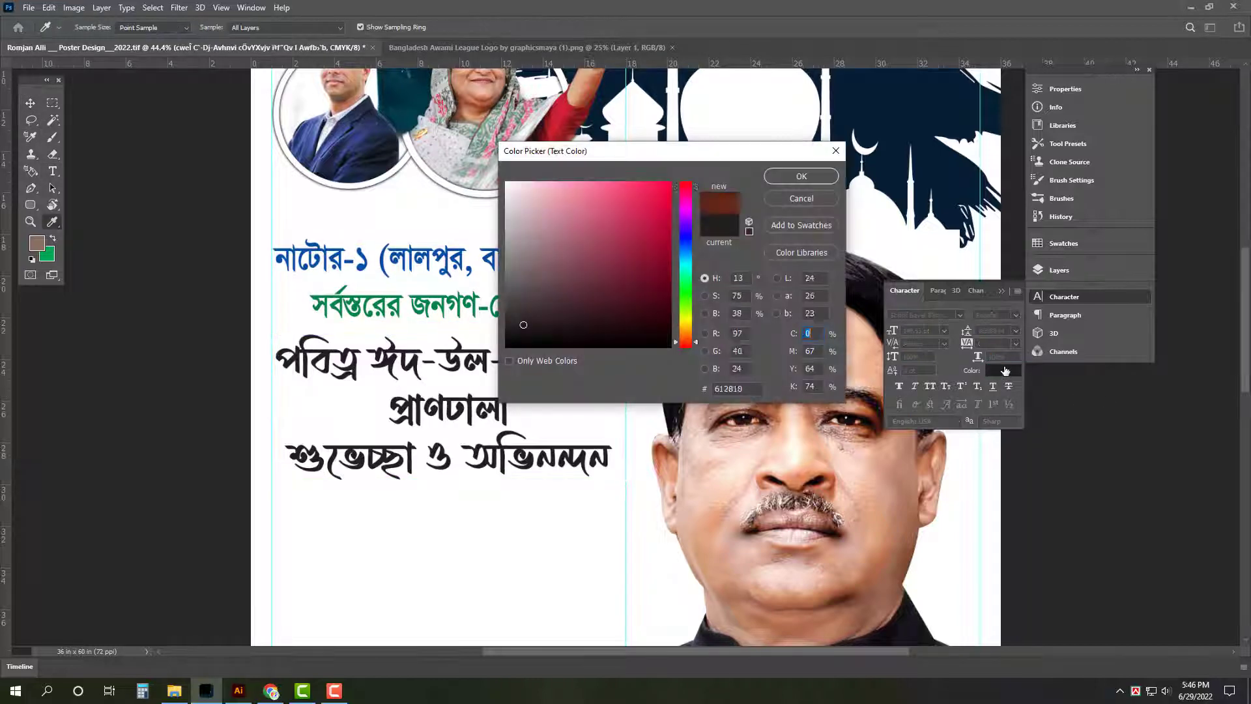
{"action": "type", "text": "100"}
{"action": "key", "text": "Tab"}
{"action": "type", "text": "100"}
{"action": "key", "text": "Return"}
Step: Colour the middle greeting line green
{"action": "key", "text": "t"}
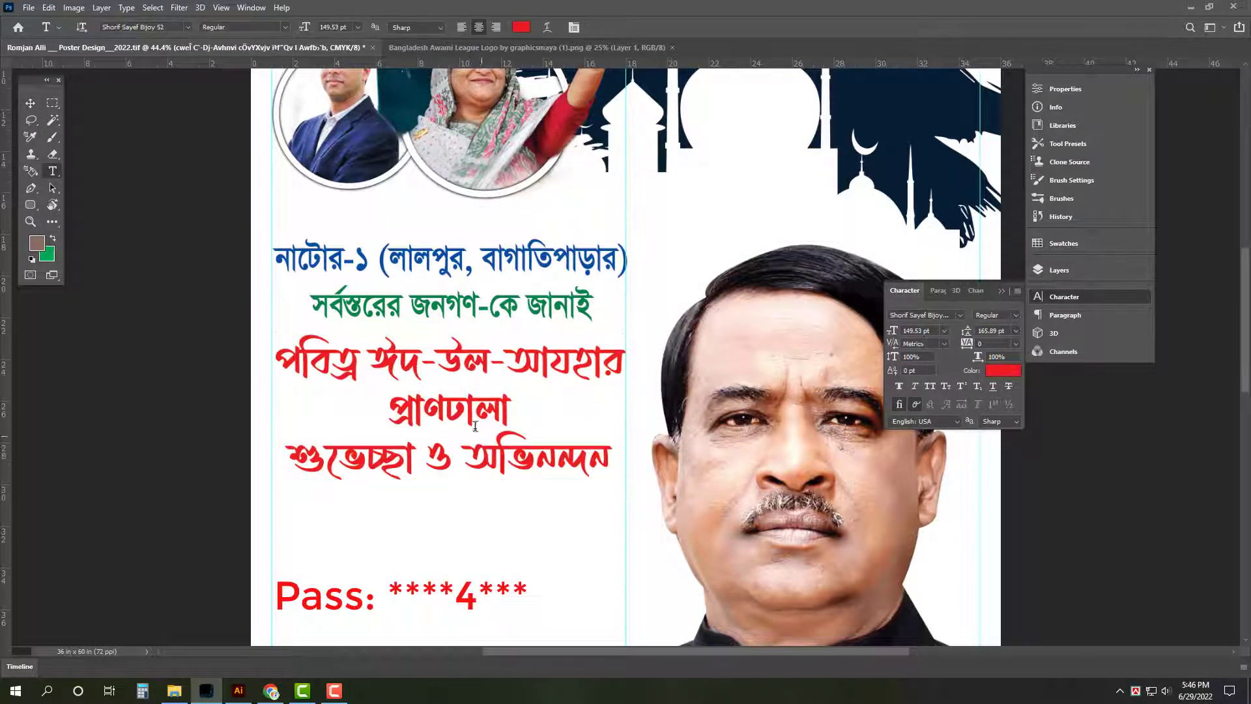
{"action": "left_click", "coordinate": [1007, 371]}
{"action": "type", "text": "100"}
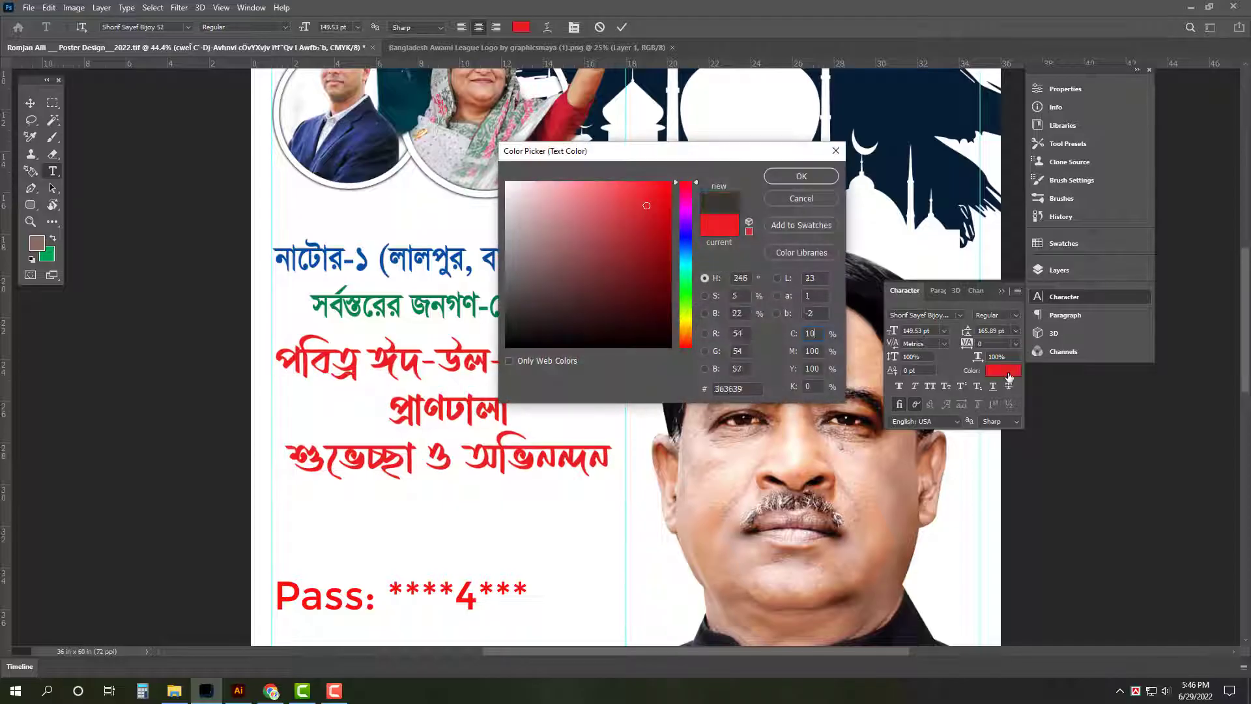
{"action": "key", "text": "Tab"}
{"action": "type", "text": "30"}
{"action": "key", "text": "Return"}
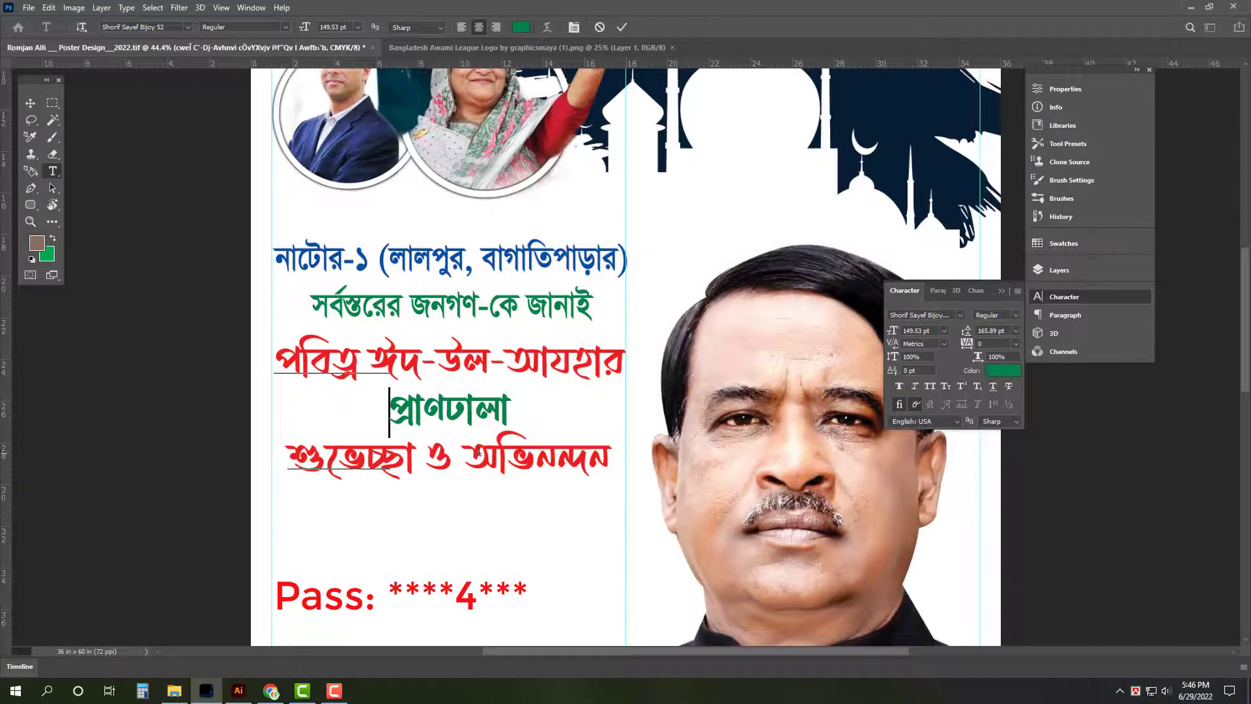
Step: Enlarge the last greeting line to 160 pt
{"action": "key", "text": "ctrl+a"}
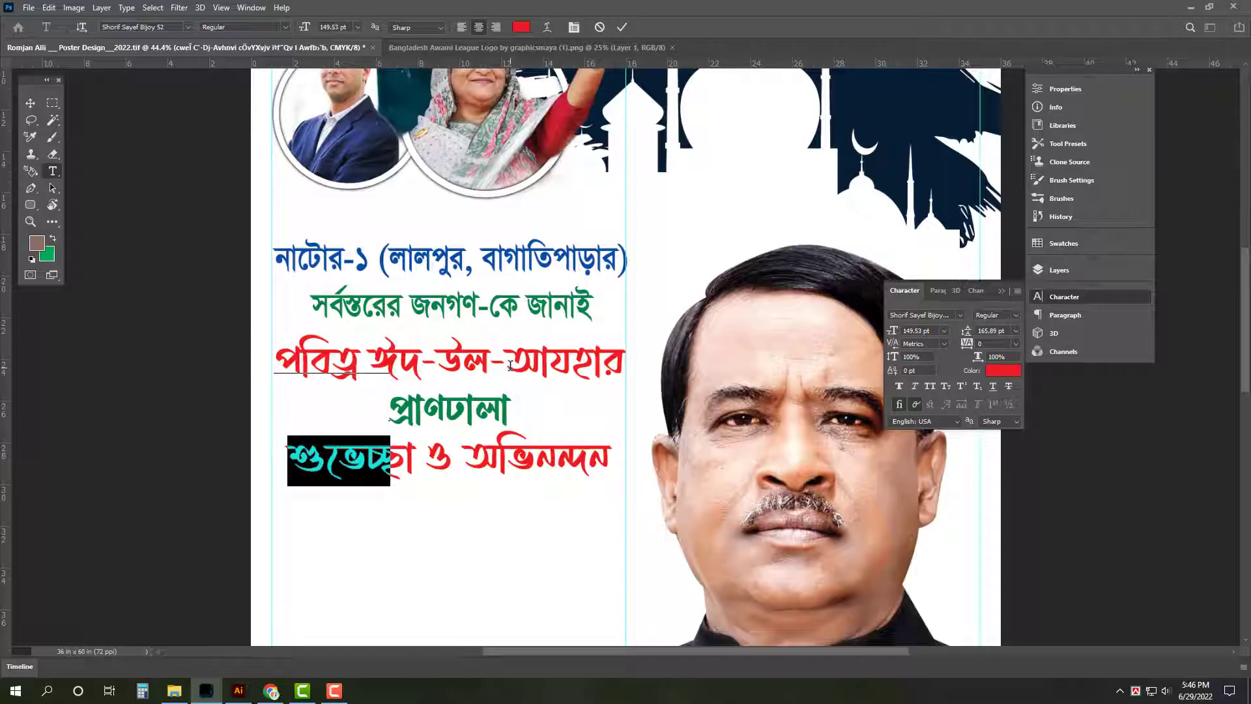
{"action": "type", "text": "160"}
{"action": "key", "text": "Return"}
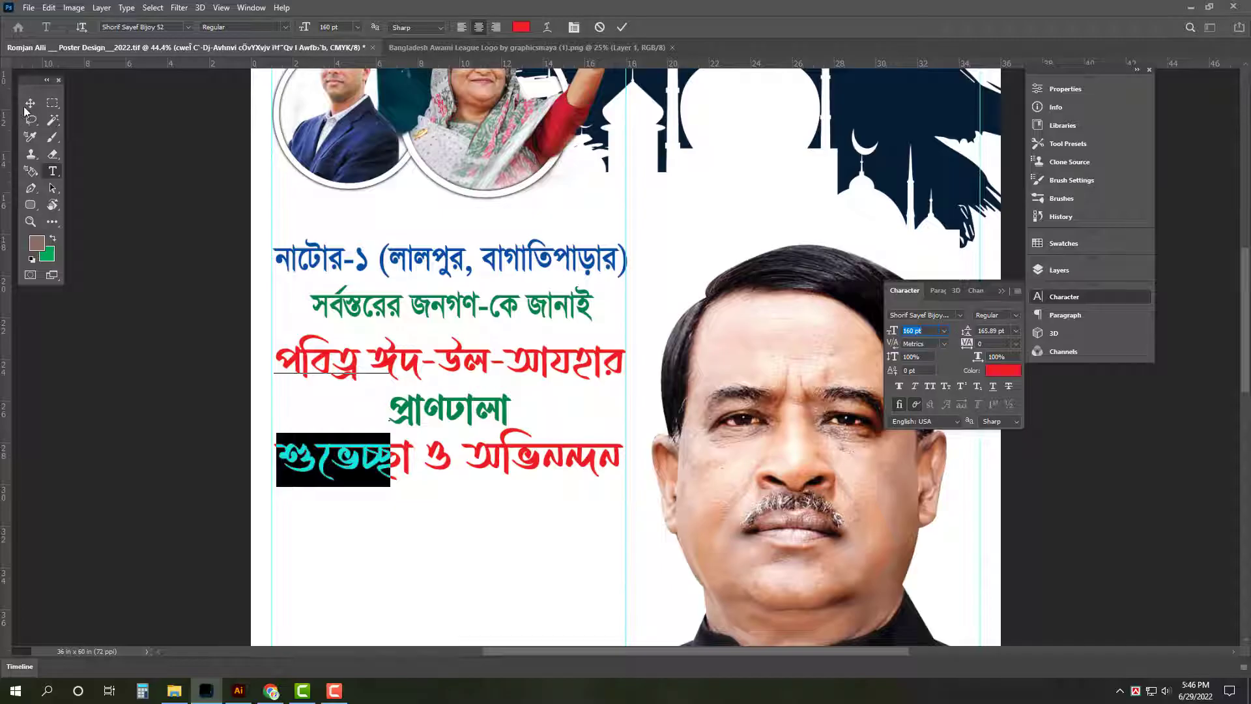
{"action": "key", "text": "ctrl+Return"}
{"action": "key", "text": "v"}
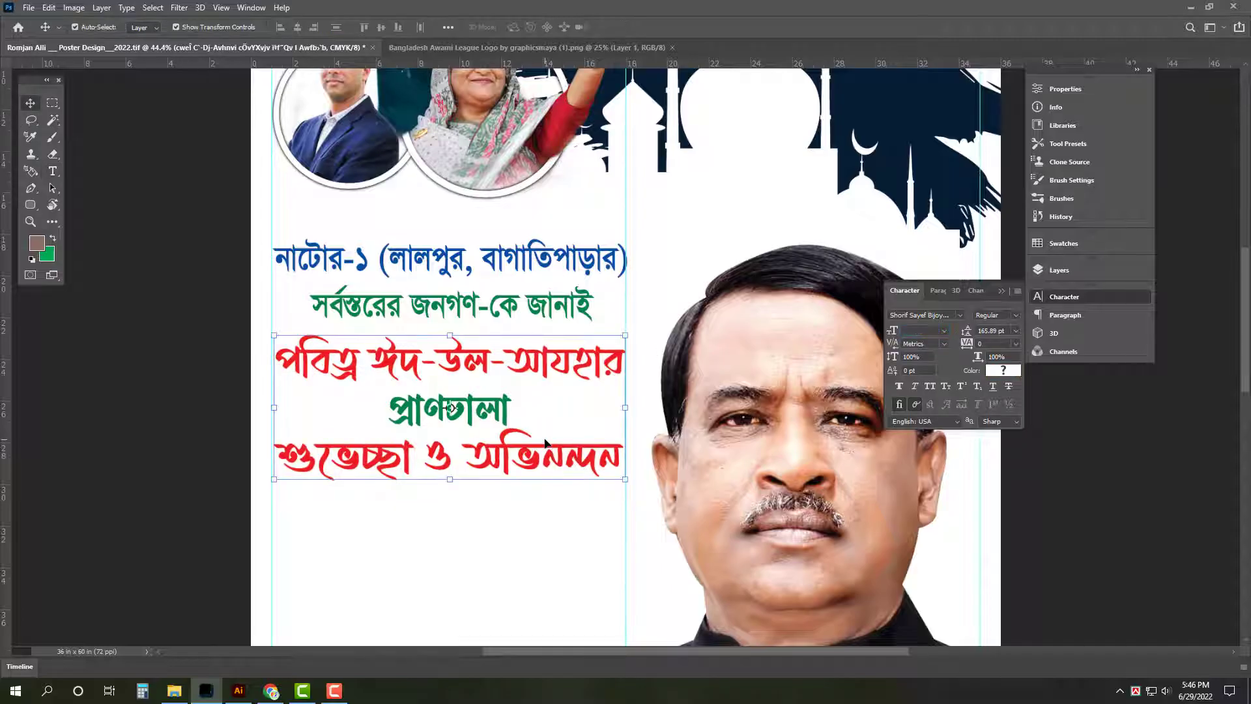
Step: Stretch both text blocks toward the portraits, fit the view, and merge the portrait layer down
{"action": "left_click", "coordinate": [462, 297], "text": "shift"}
{"action": "key", "text": "ctrl+t"}
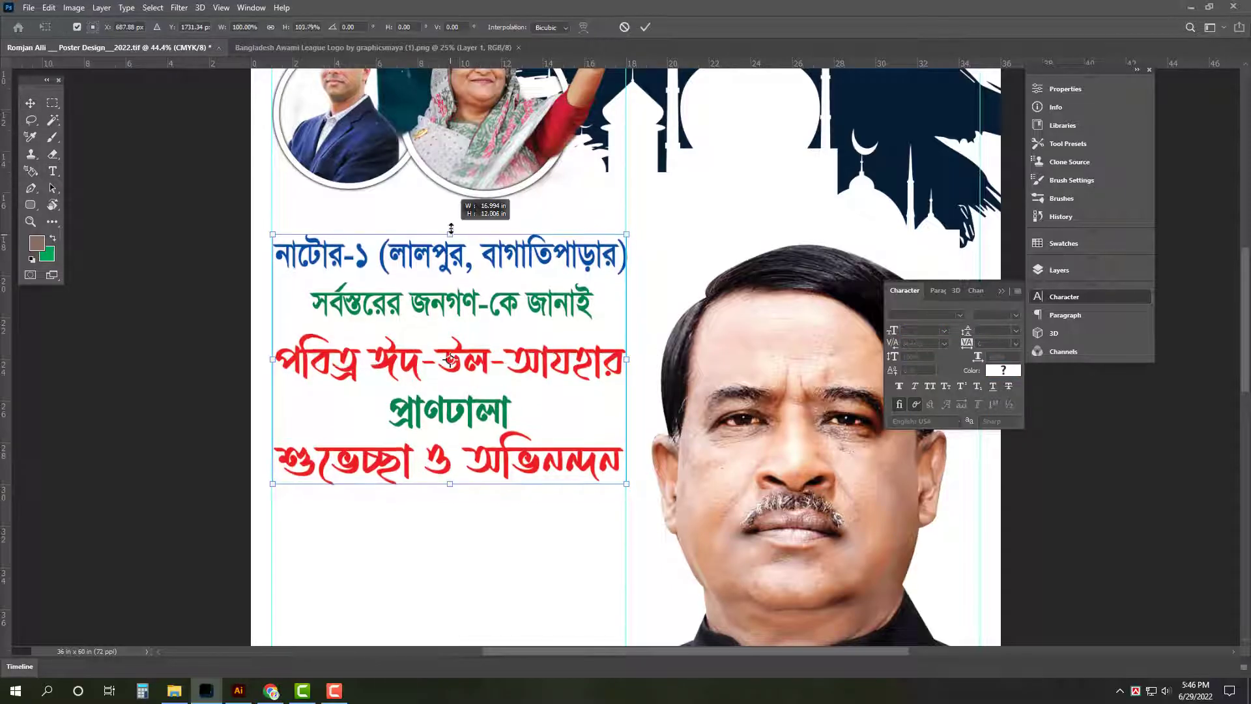
{"action": "left_click_drag", "start_coordinate": [451, 241], "coordinate": [451, 228]}
{"action": "key", "text": "Return"}
{"action": "key", "text": "ctrl+0"}
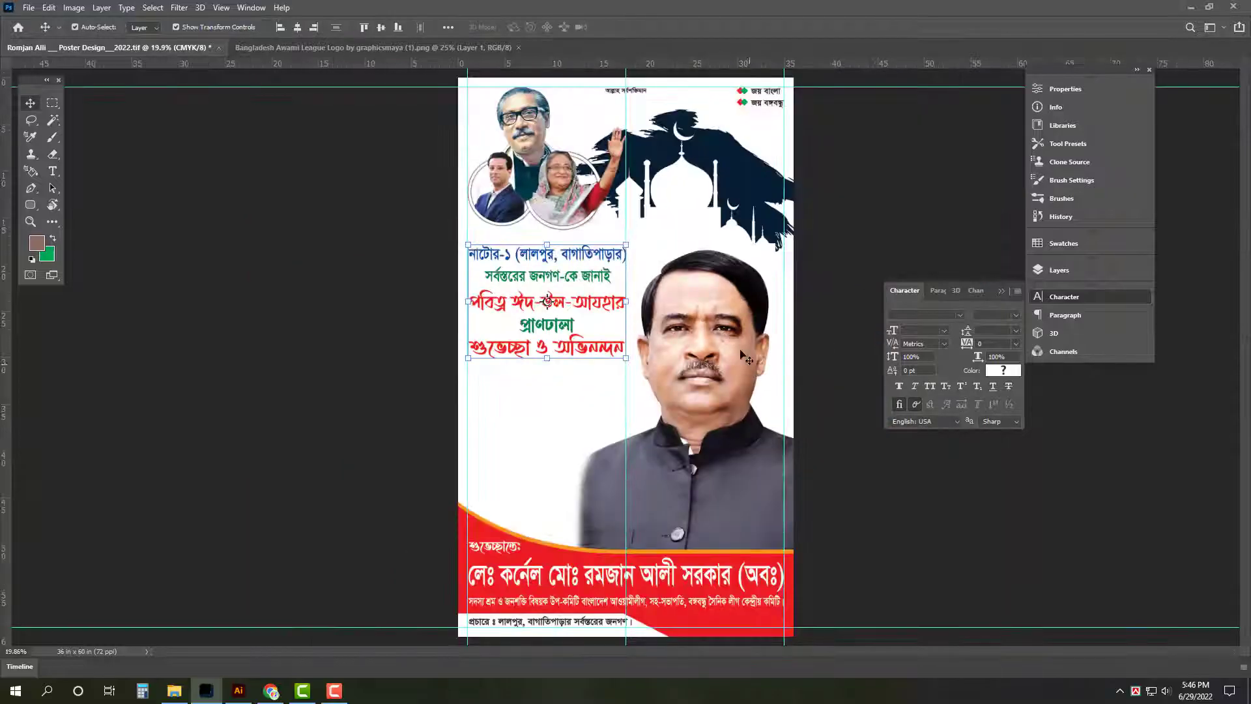
{"action": "left_click", "coordinate": [721, 338]}
{"action": "key", "text": "ctrl+e"}
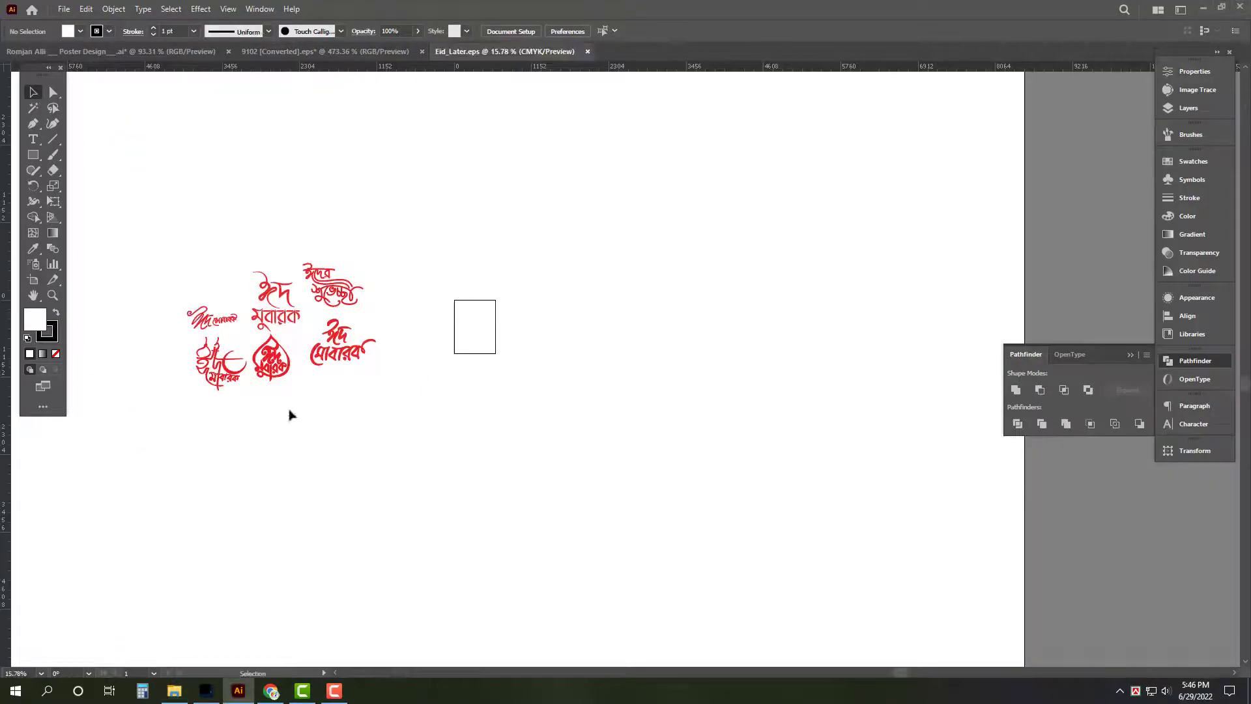
Step: Select the teardrop-shaped Eid Mubarak calligraphy in Eid_Later.eps and cut it out
{"action": "left_click_drag", "start_coordinate": [314, 424], "coordinate": [436, 438]}
{"action": "key", "text": "v"}
{"action": "left_click", "coordinate": [417, 339]}
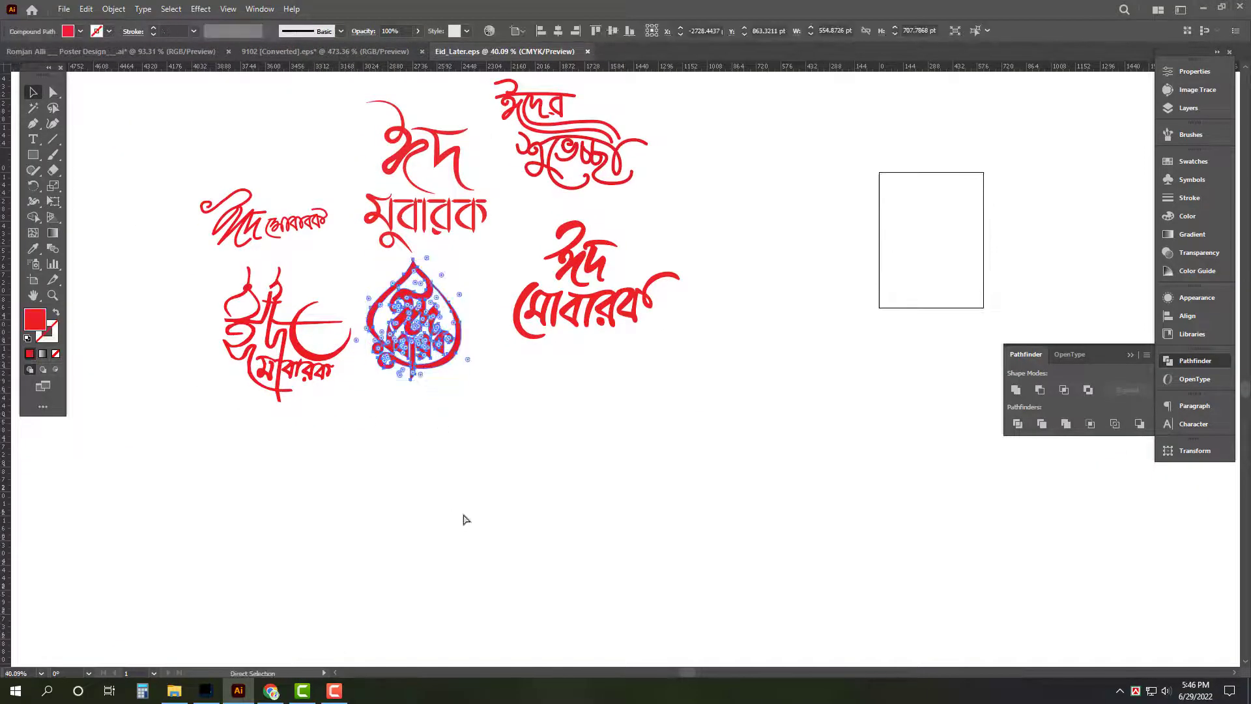
{"action": "key", "text": "Delete"}
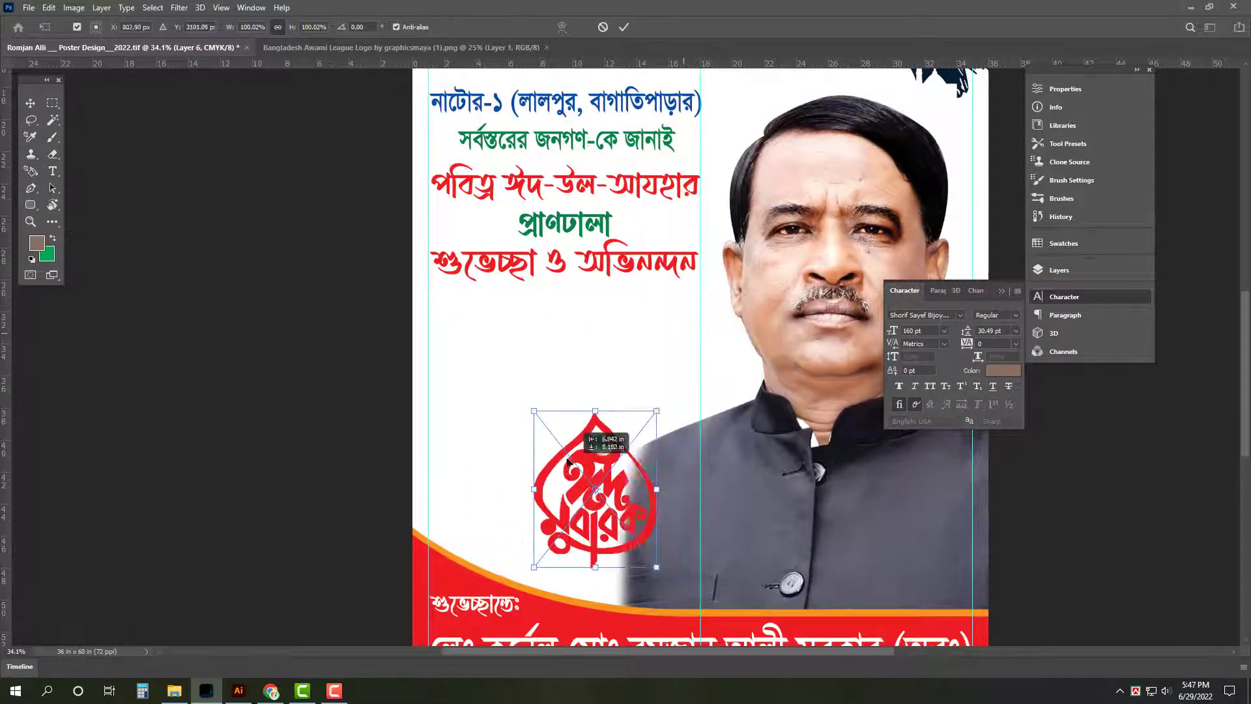
Step: Move the pasted Eid Mubarak calligraphy to the lower left and enlarge it upward
{"action": "left_click_drag", "start_coordinate": [690, 343], "coordinate": [540, 473]}
{"action": "left_click_drag", "start_coordinate": [549, 384], "coordinate": [548, 284]}
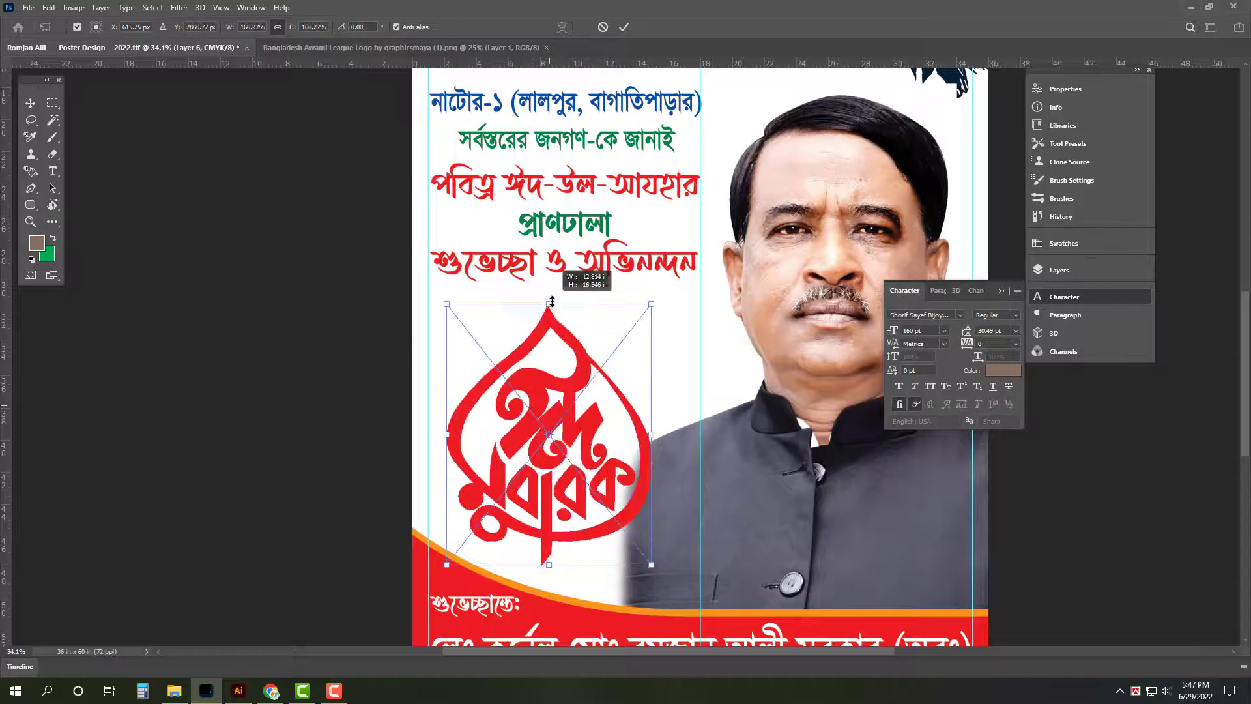
{"action": "key", "text": "Return"}
Step: Fill the bottom wave shape on Layer 2 with the green background colour
{"action": "left_click", "coordinate": [612, 534]}
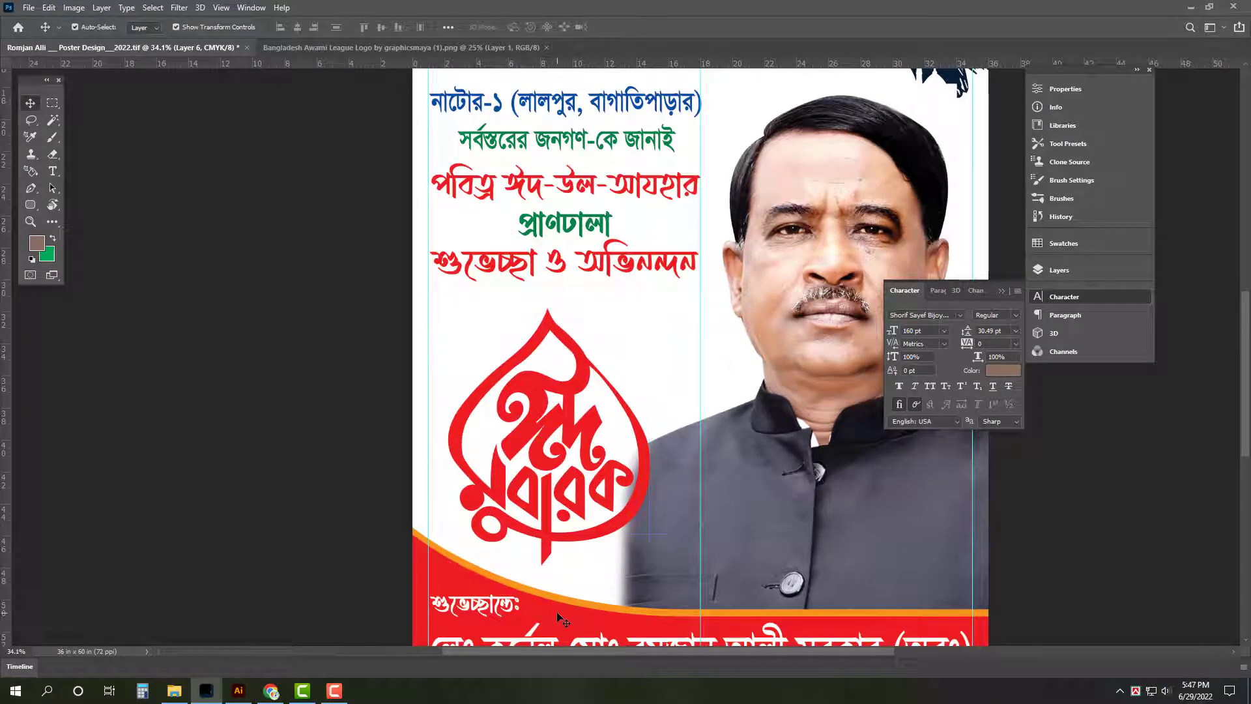
{"action": "key", "text": "ctrl+BackSpace"}
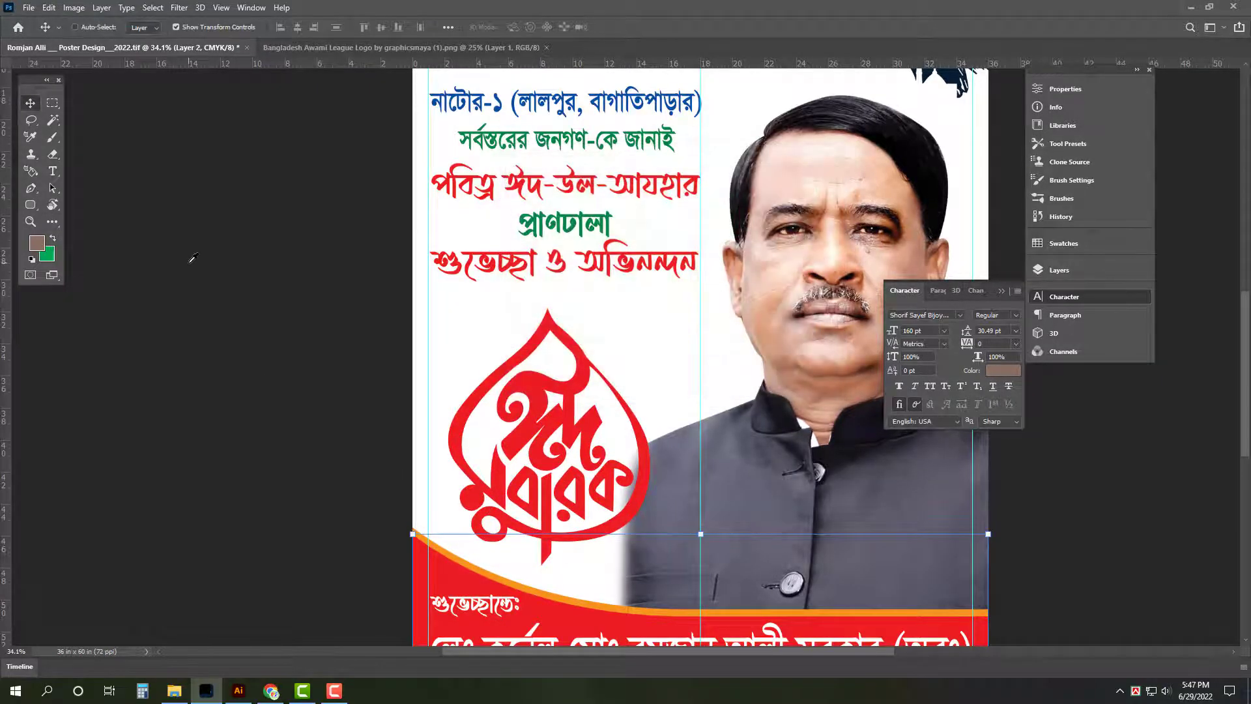
{"action": "key", "text": "ctrl+0"}
{"action": "left_click", "coordinate": [241, 336]}
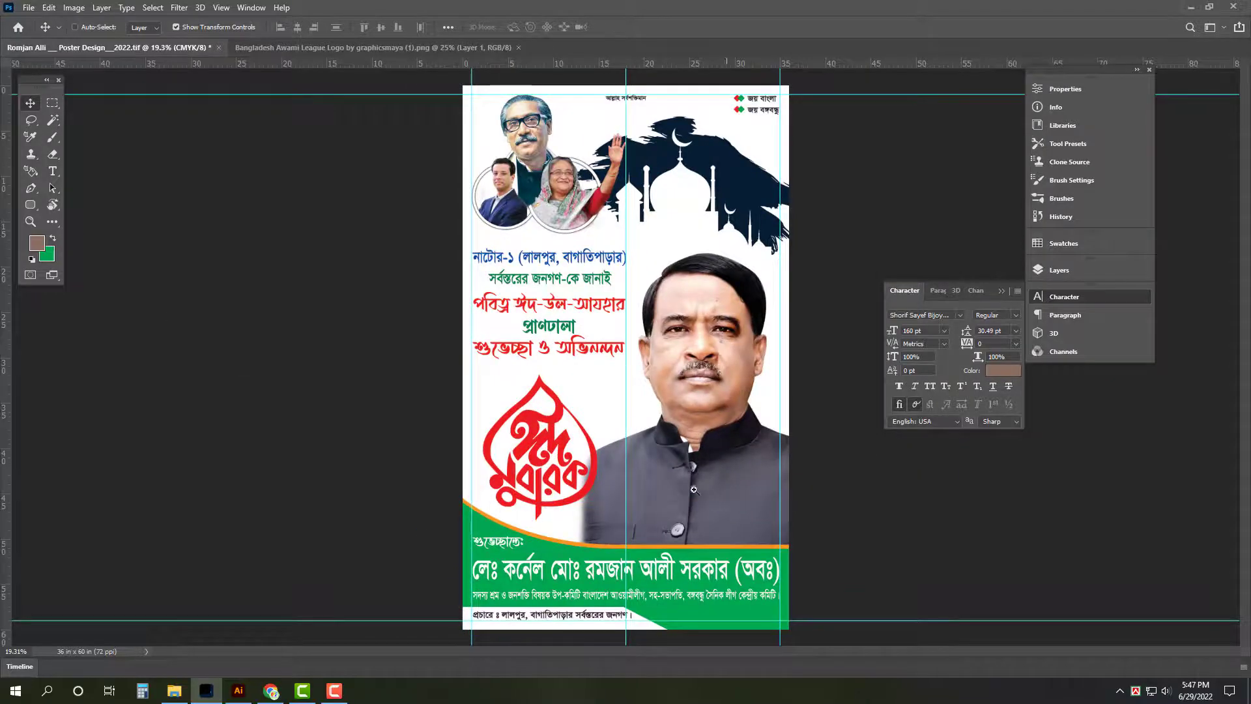
{"action": "scroll", "coordinate": [638, 472], "scroll_direction": "up", "scroll_amount": 5}
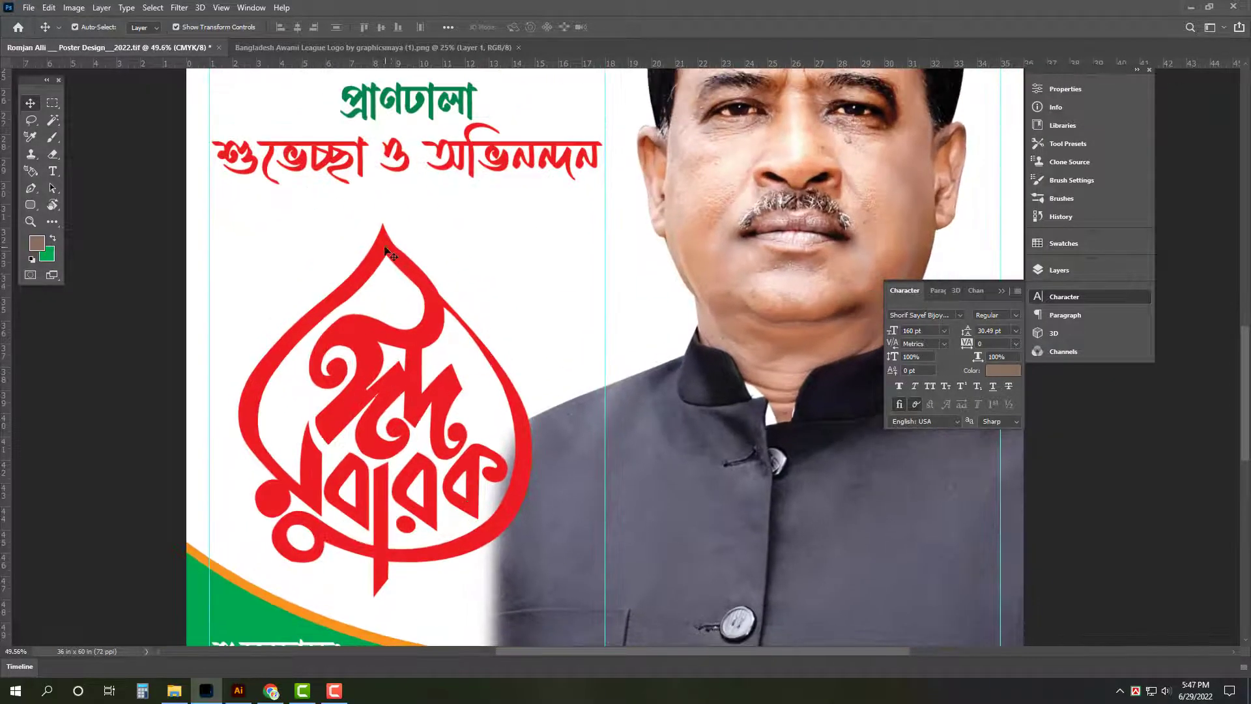
Step: Give the Eid Mubarak layer a drop shadow (distance 18) and 12 px white stroke, then save
{"action": "left_click", "coordinate": [389, 253]}
{"action": "left_click", "coordinate": [1066, 271]}
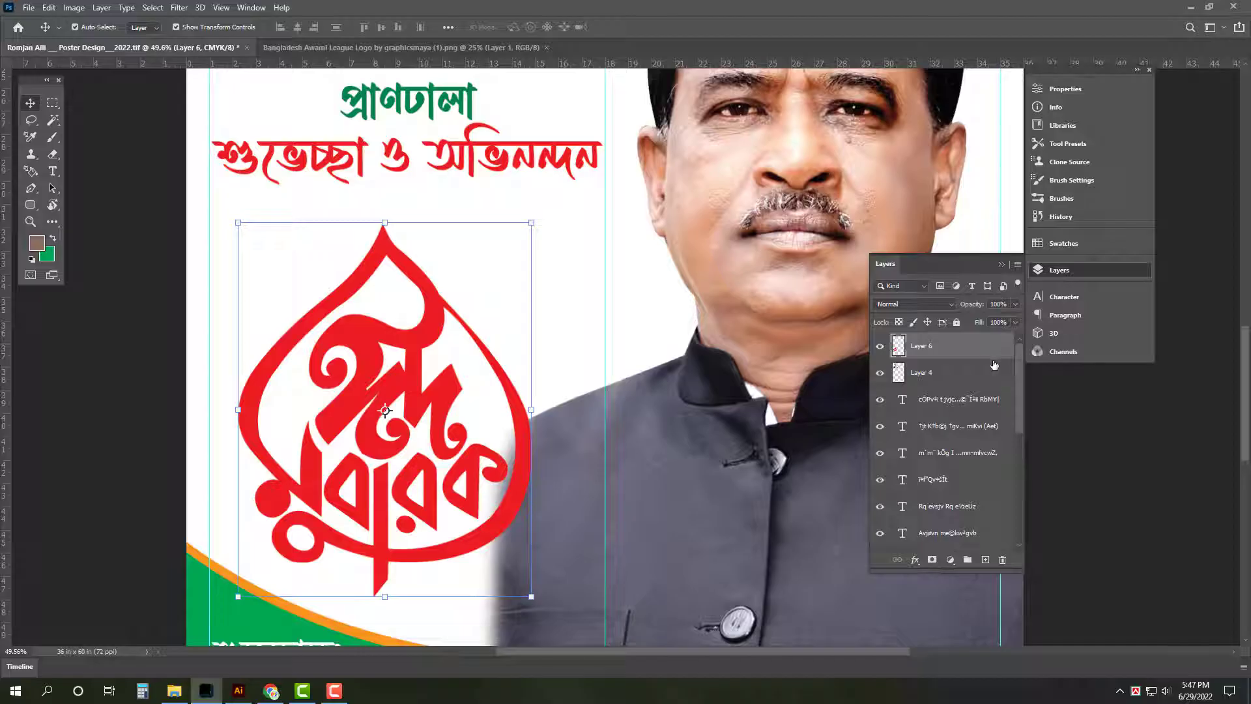
{"action": "double_click", "coordinate": [958, 345]}
{"action": "left_click", "coordinate": [775, 420]}
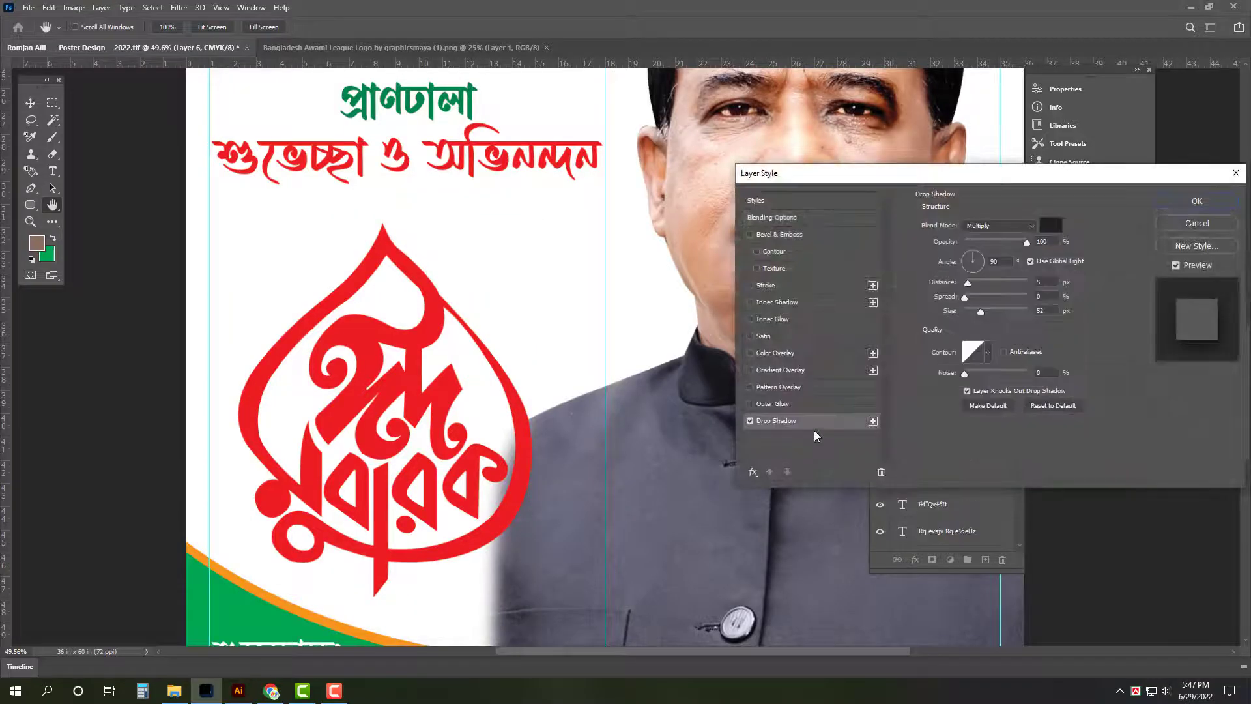
{"action": "left_click", "coordinate": [975, 283]}
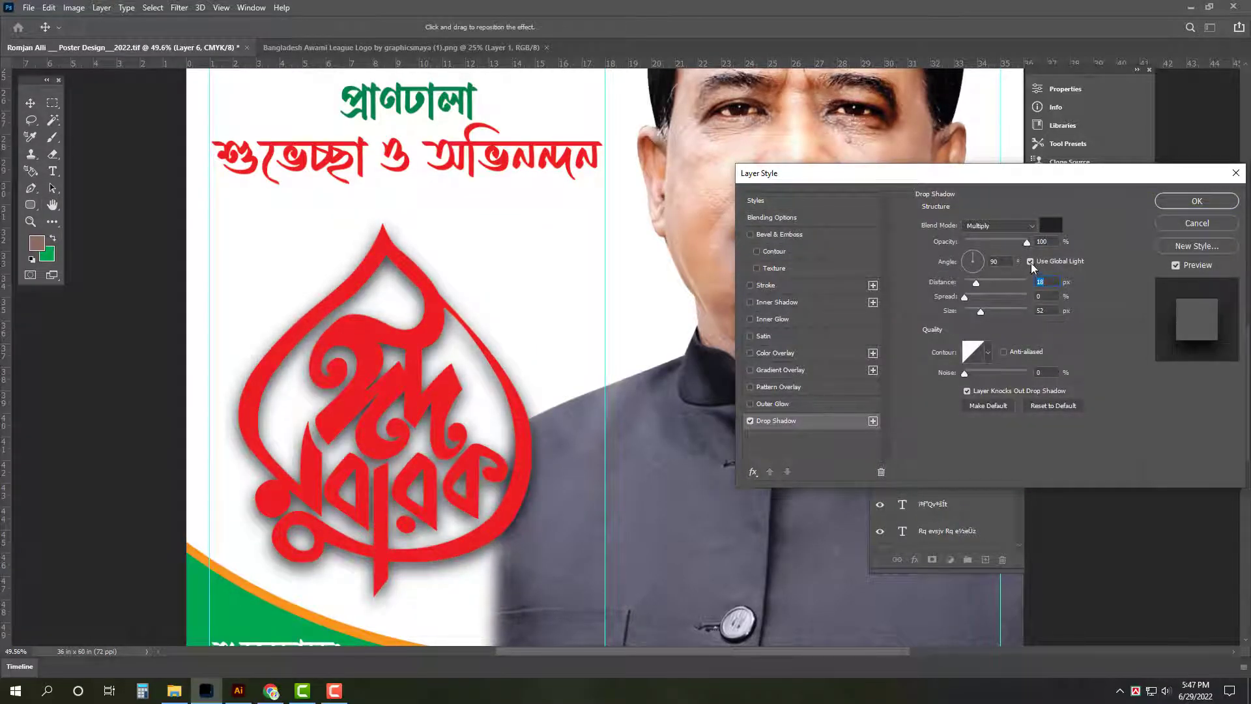
{"action": "left_click", "coordinate": [766, 285]}
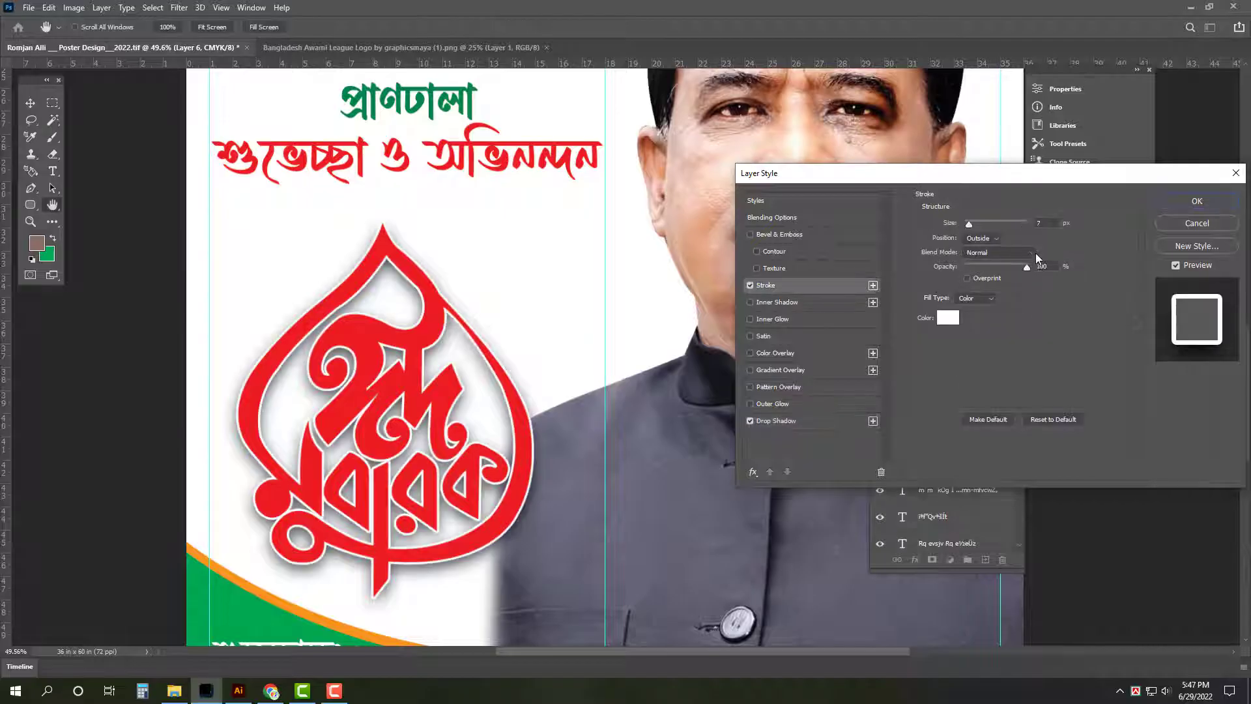
{"action": "type", "text": "12"}
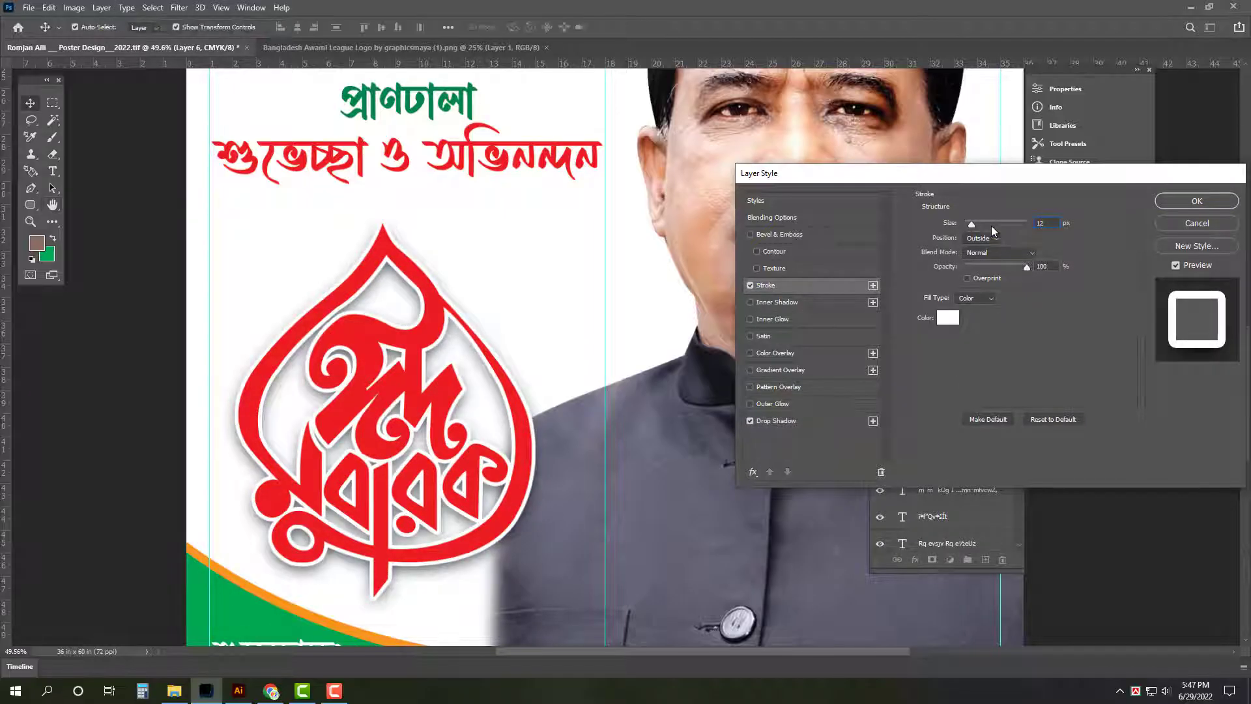
{"action": "key", "text": "Return"}
{"action": "key", "text": "ctrl+0"}
{"action": "key", "text": "ctrl+s"}
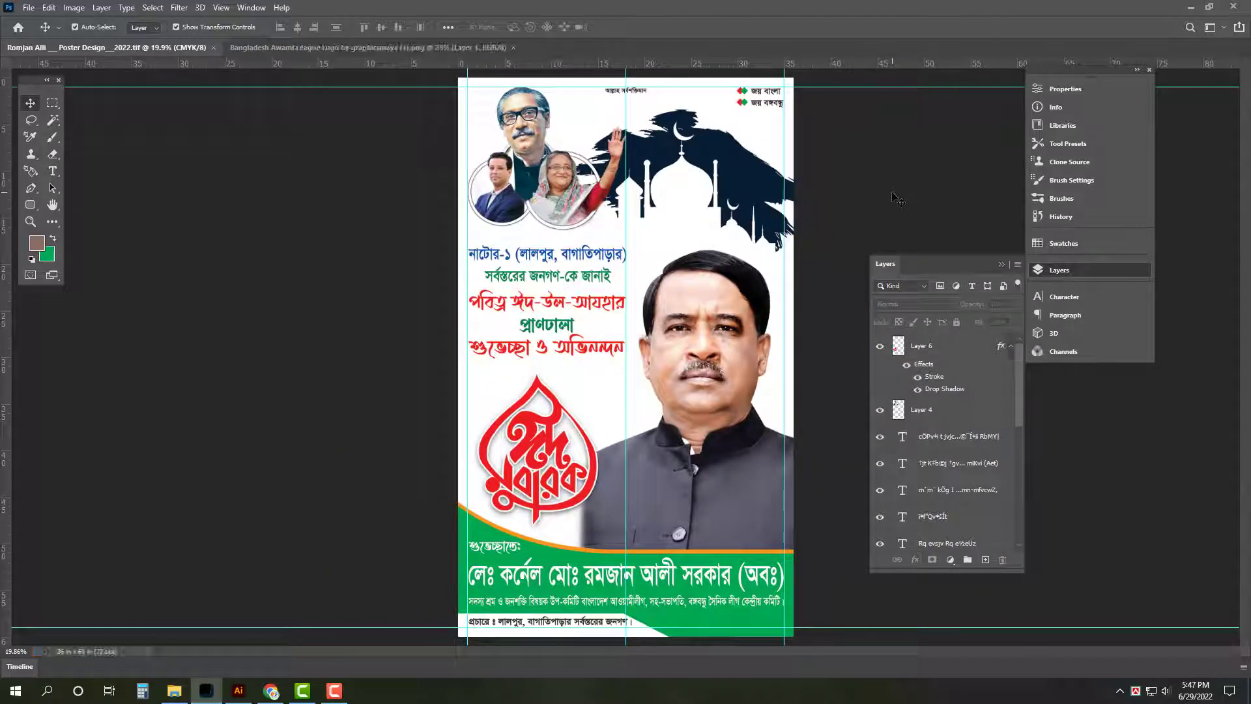
Step: Browse File Explorer to All Design (G:) > Background and into the Desings folder
{"action": "key", "text": "alt+Tab"}
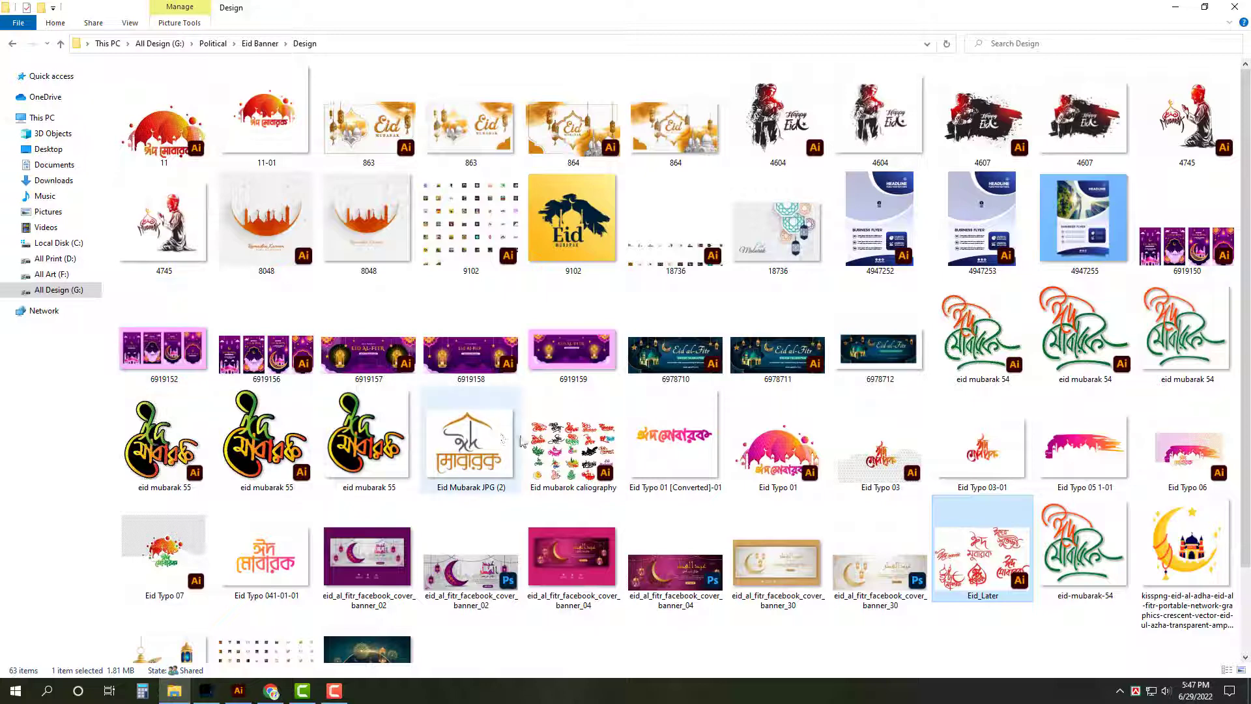
{"action": "left_click", "coordinate": [66, 293]}
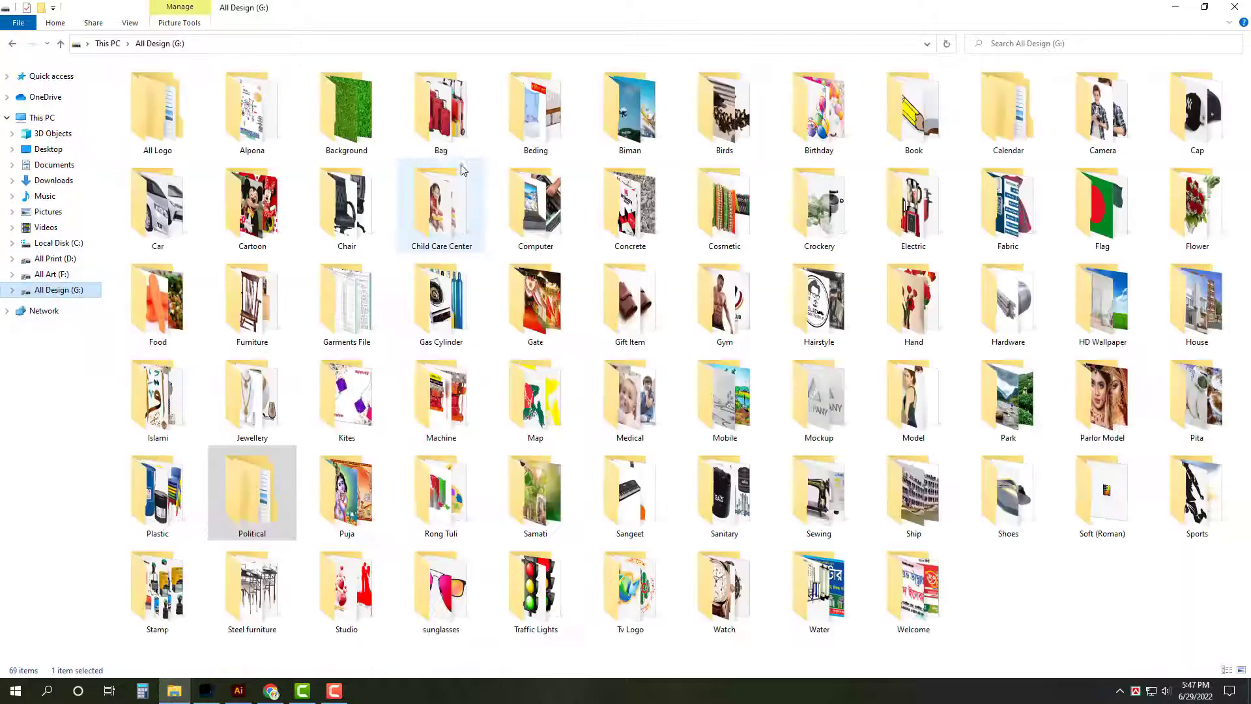
{"action": "double_click", "coordinate": [346, 111]}
{"action": "left_click", "coordinate": [455, 91]}
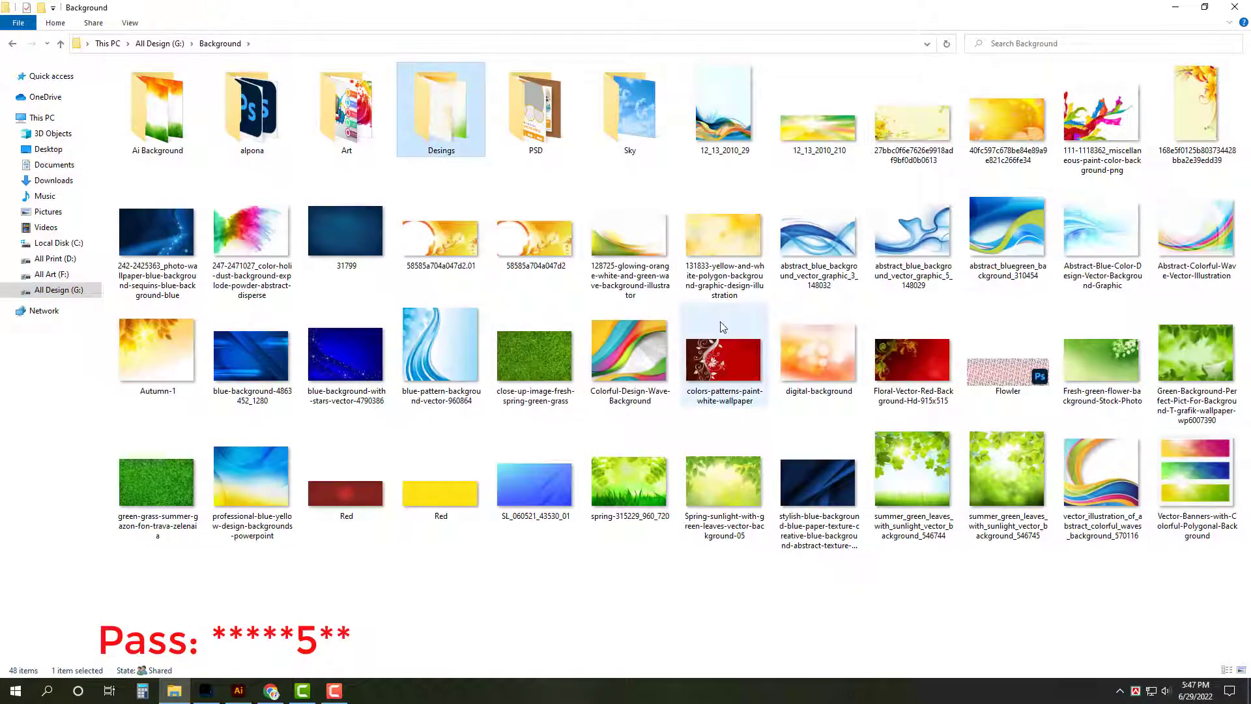
{"action": "key", "text": "Return"}
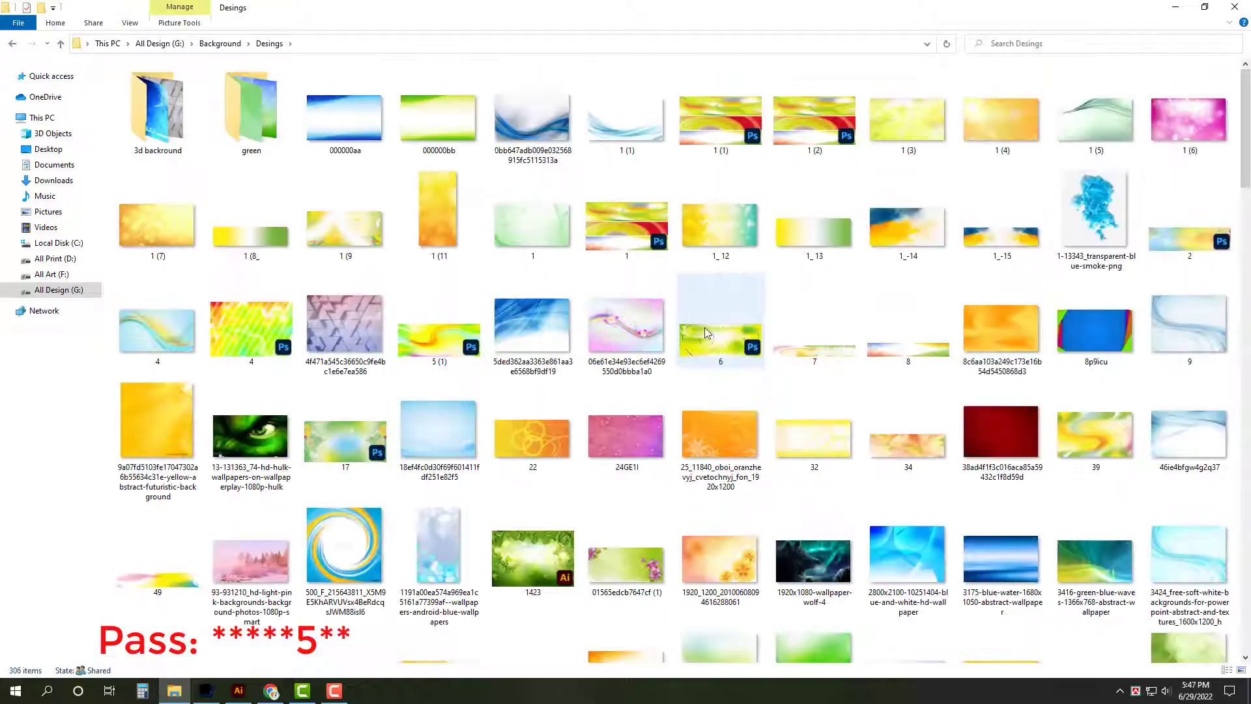
Step: Return to the Background folder and drag the 128725 wave image onto Photoshop
{"action": "scroll", "coordinate": [733, 493], "scroll_direction": "down", "scroll_amount": 10}
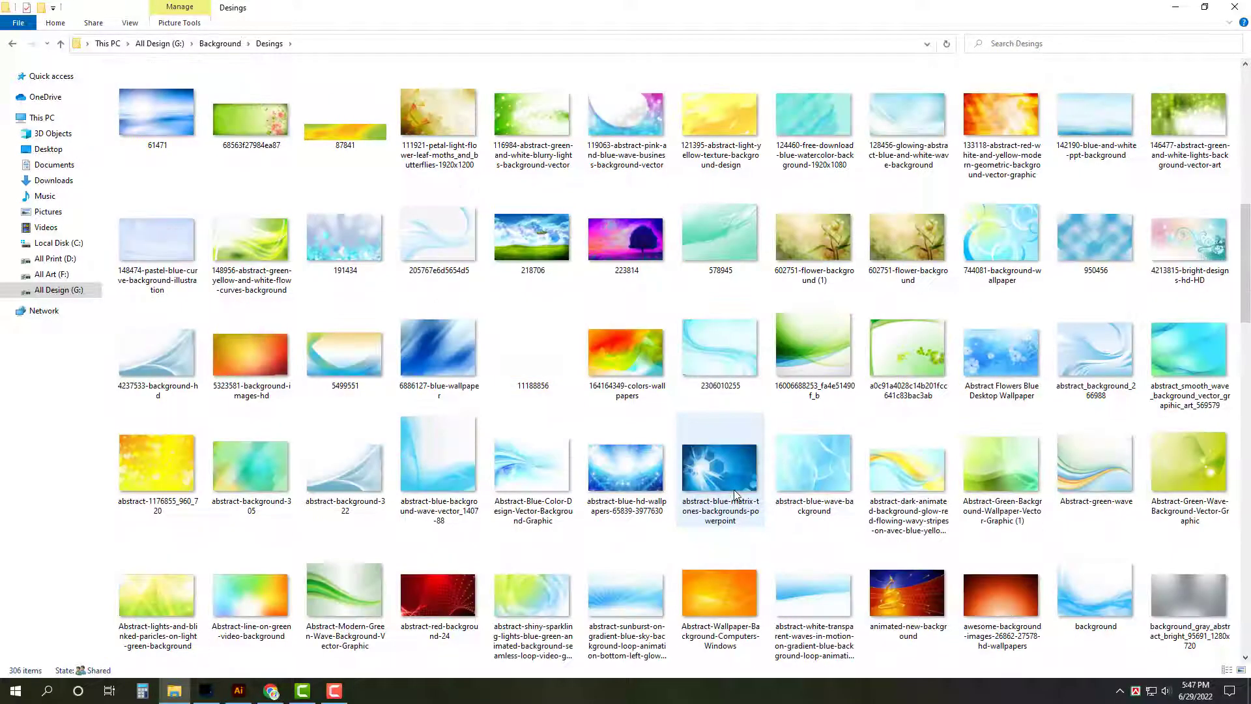
{"action": "scroll", "coordinate": [734, 489], "scroll_direction": "down", "scroll_amount": 5}
{"action": "scroll", "coordinate": [735, 488], "scroll_direction": "up", "scroll_amount": 15}
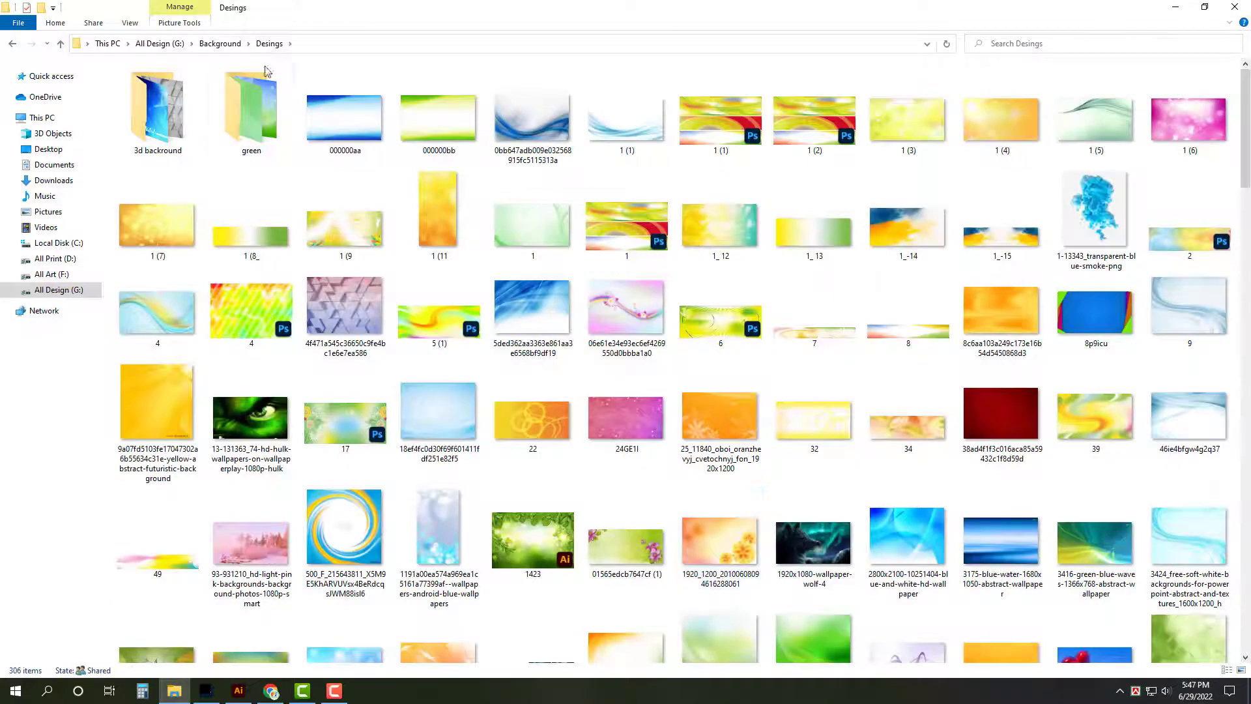
{"action": "key", "text": "BackSpace"}
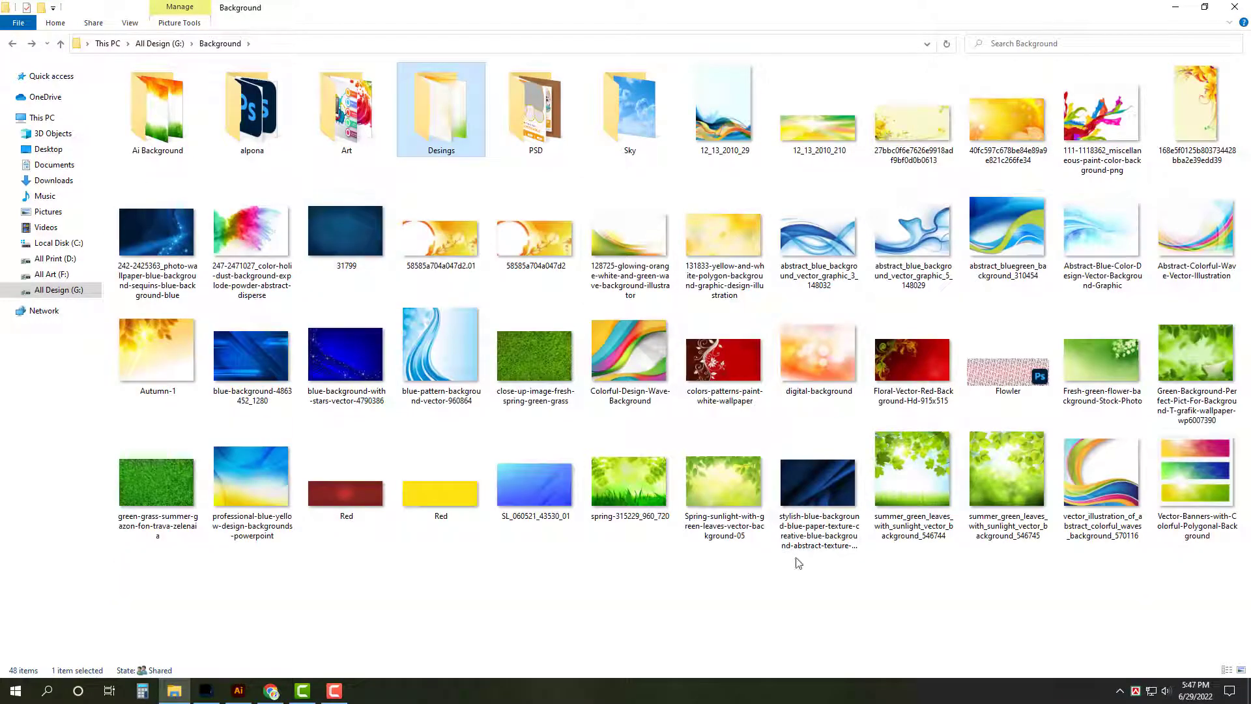
{"action": "left_click", "coordinate": [624, 253]}
{"action": "mouse_move", "coordinate": [630, 240]}
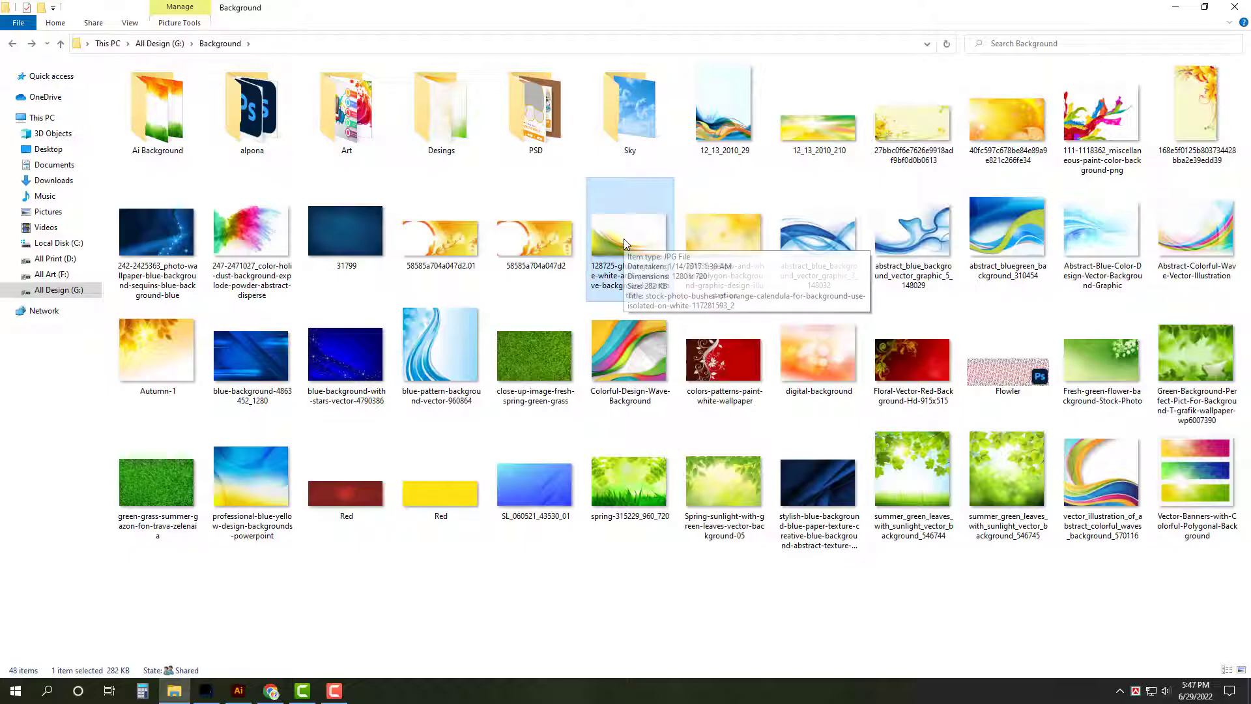
{"action": "left_click_drag", "start_coordinate": [631, 251], "coordinate": [717, 168]}
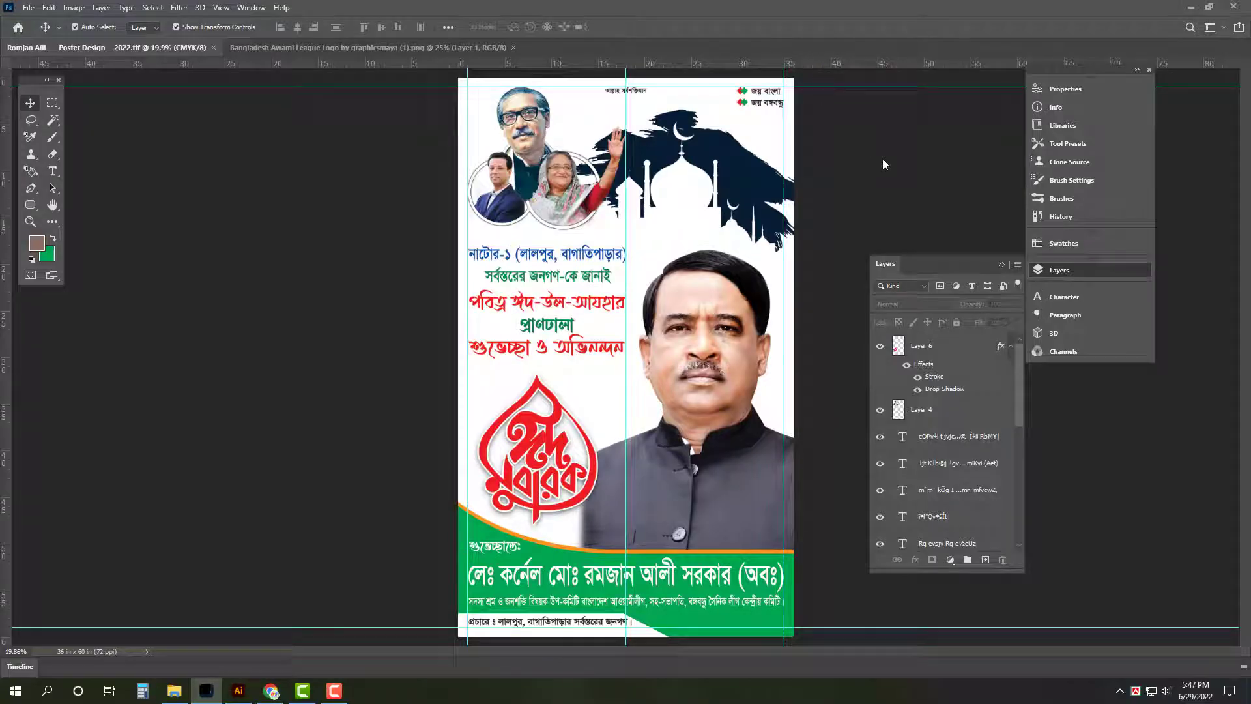
Step: Open the wave image, rotate it to portrait, copy it and close it unsaved
{"action": "left_click_drag", "start_coordinate": [882, 163], "coordinate": [844, 253]}
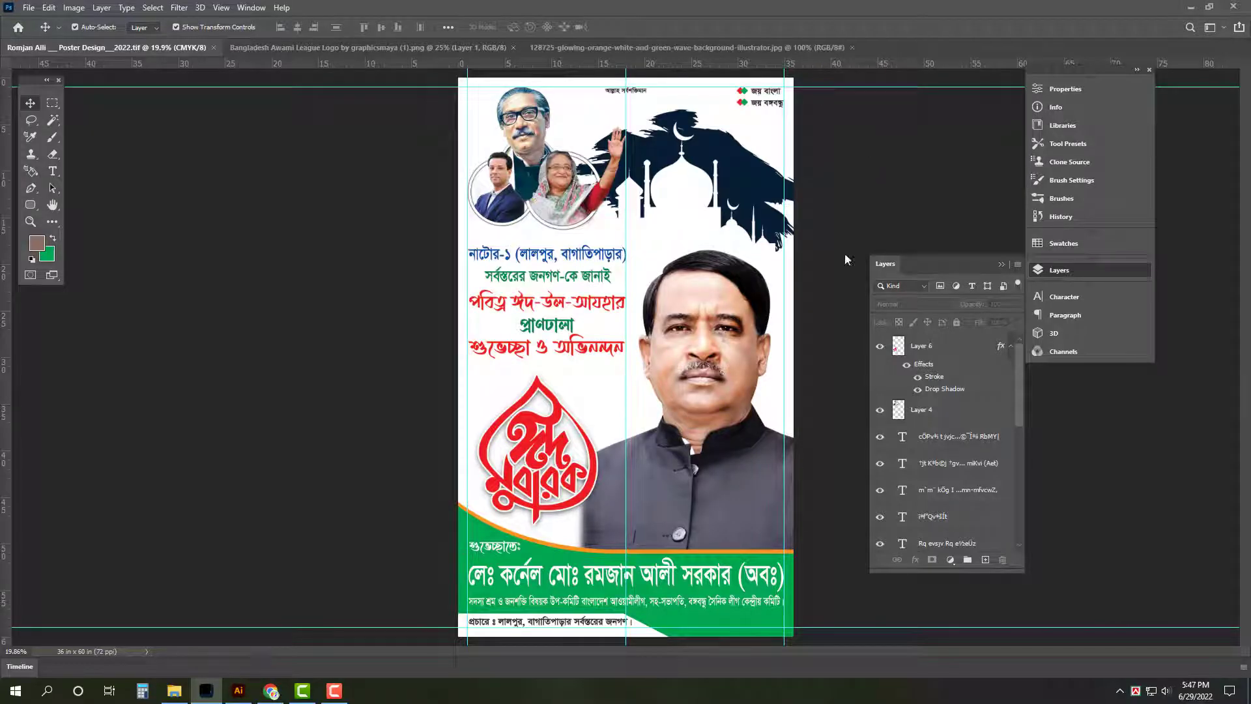
{"action": "left_click", "coordinate": [73, 8]}
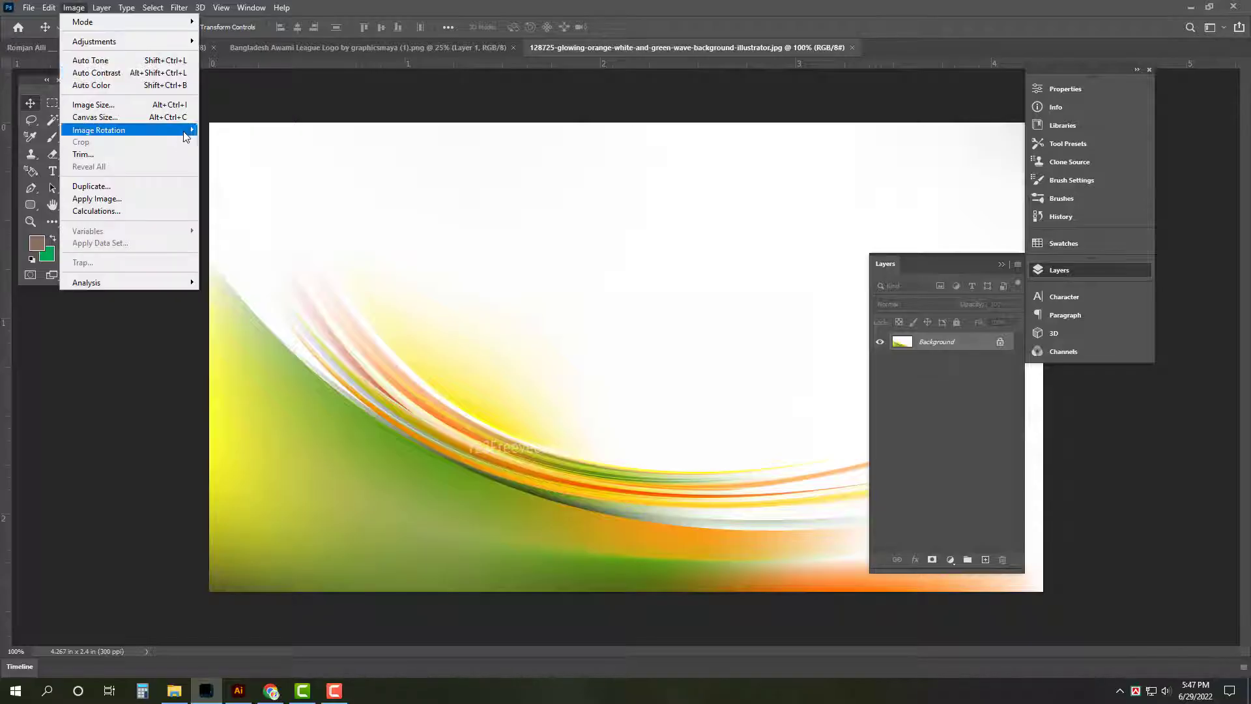
{"action": "left_click", "coordinate": [260, 155]}
{"action": "key", "text": "ctrl+z"}
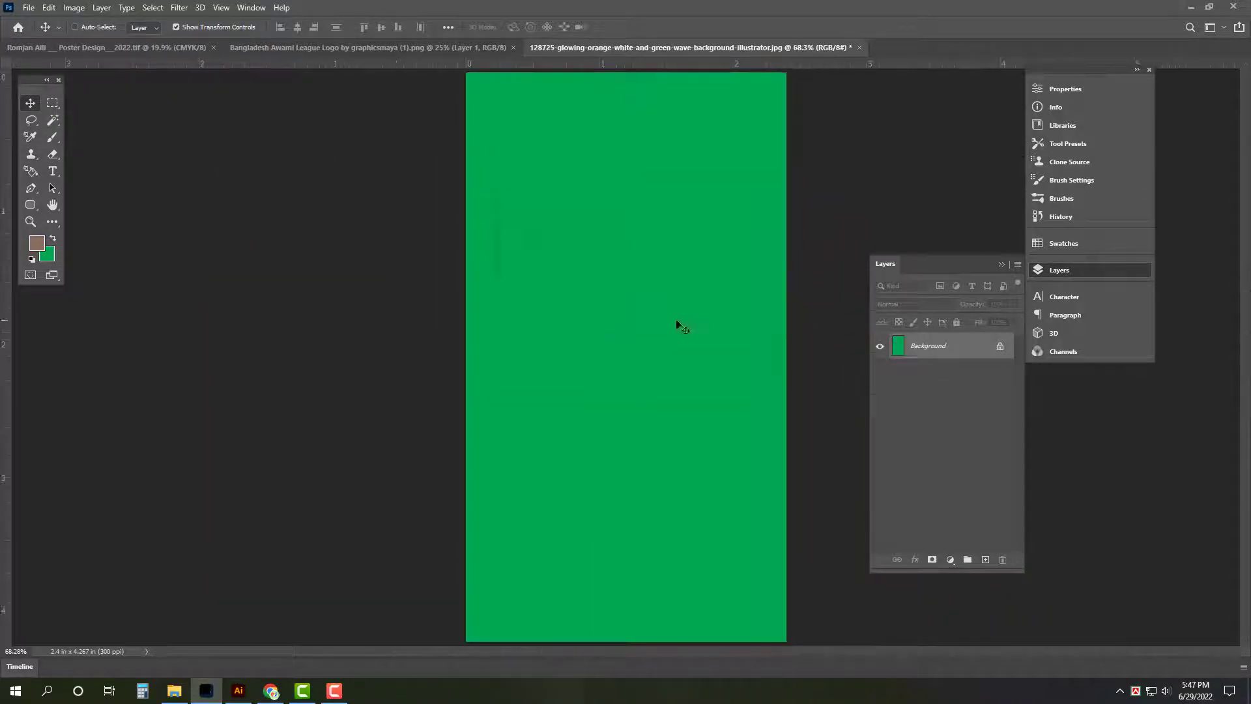
{"action": "key", "text": "ctrl+w"}
{"action": "left_click", "coordinate": [627, 259]}
Step: Scale the pasted wave image to fill the poster and send it behind everything
{"action": "key", "text": "ctrl+t"}
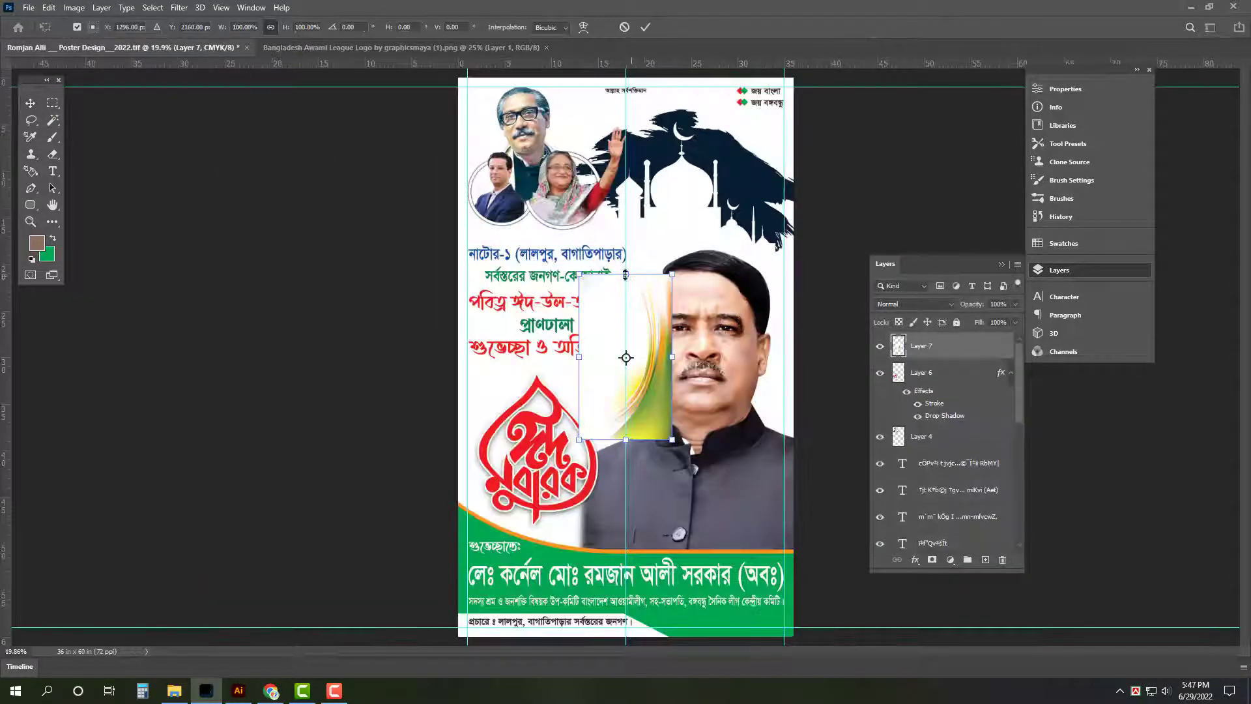
{"action": "left_click_drag", "start_coordinate": [578, 357], "coordinate": [445, 357]}
{"action": "key", "text": "Return"}
{"action": "key", "text": "ctrl+shift+bracketleft"}
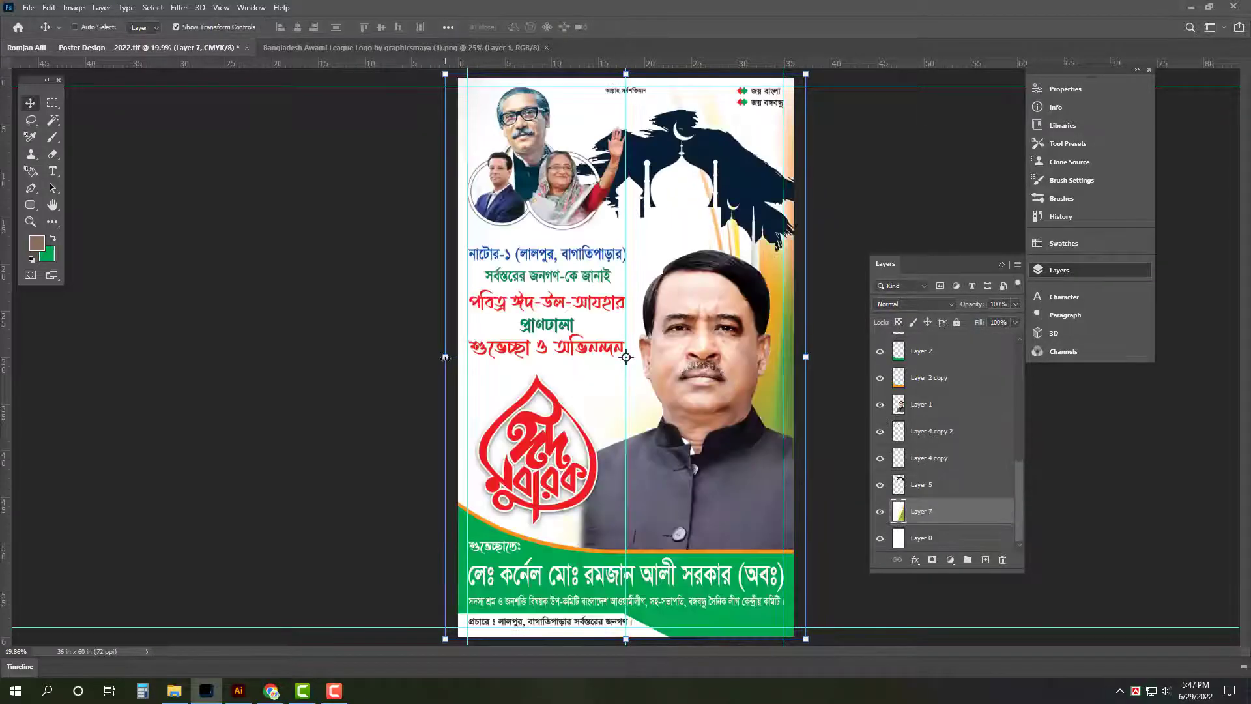
{"action": "key", "text": "Tab"}
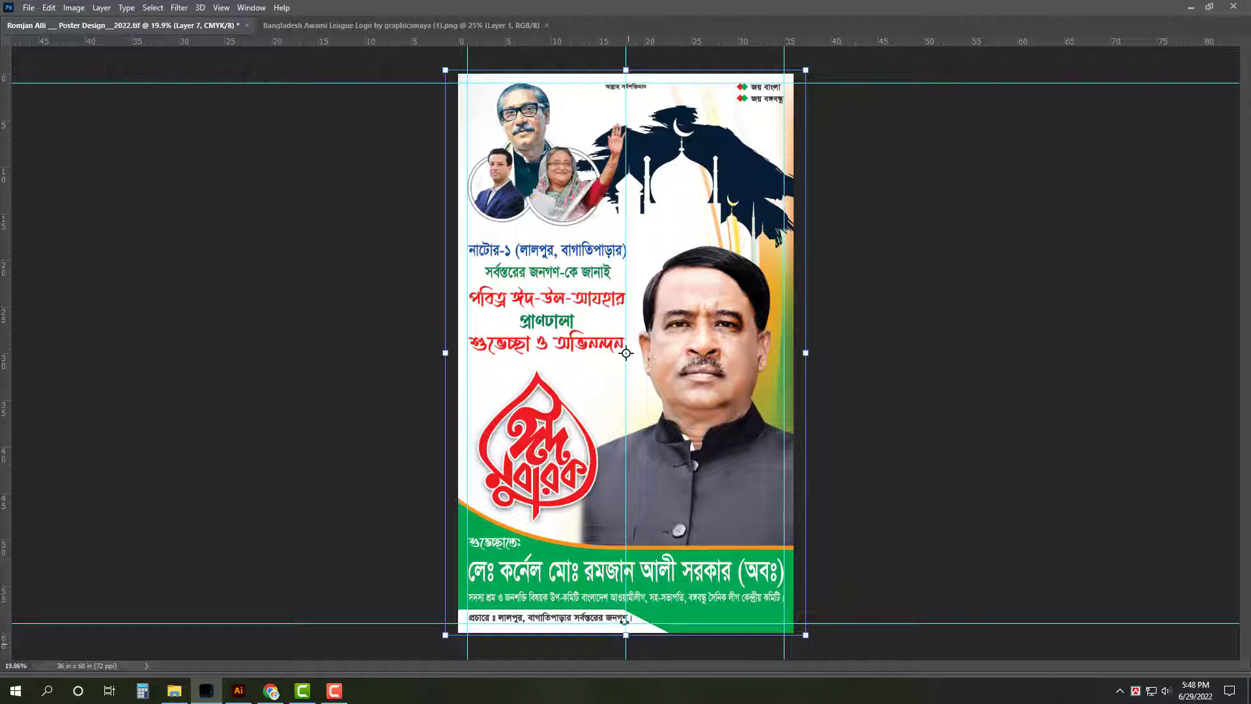
Step: Mirror, stretch and shift the swirl background left behind the portraits
{"action": "key", "text": "ctrl"}
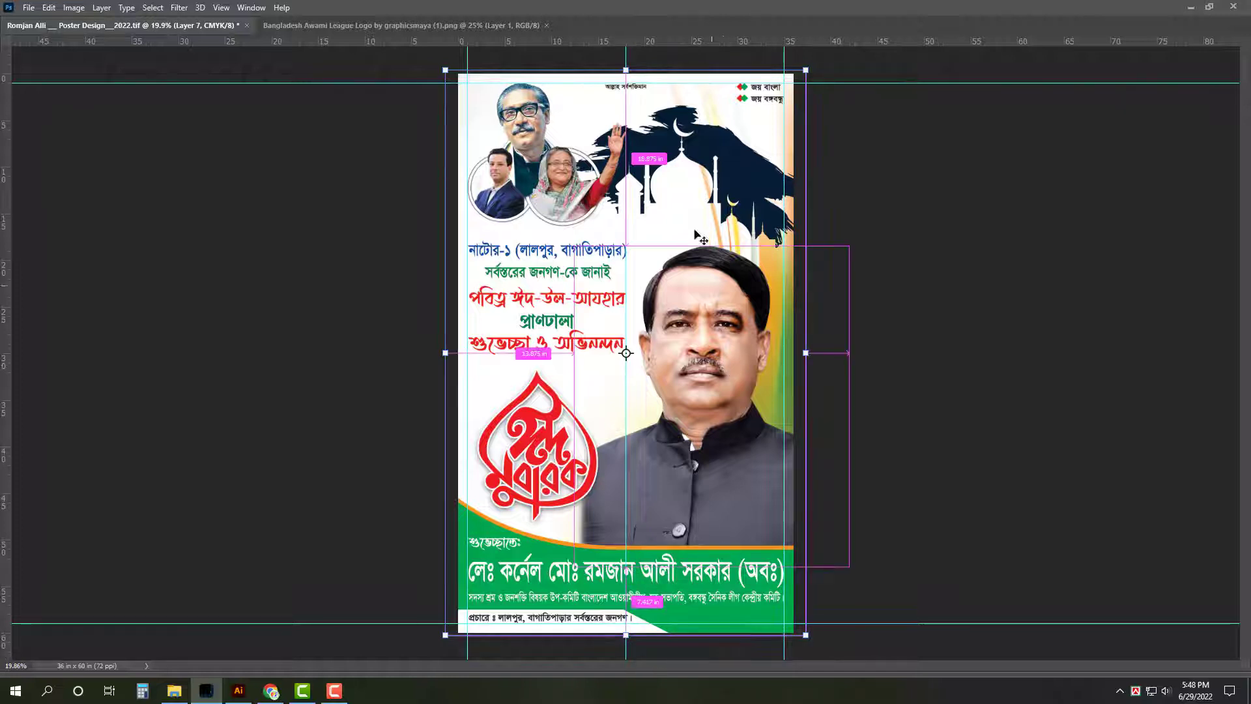
{"action": "right_click", "coordinate": [683, 208]}
{"action": "left_click", "coordinate": [710, 432]}
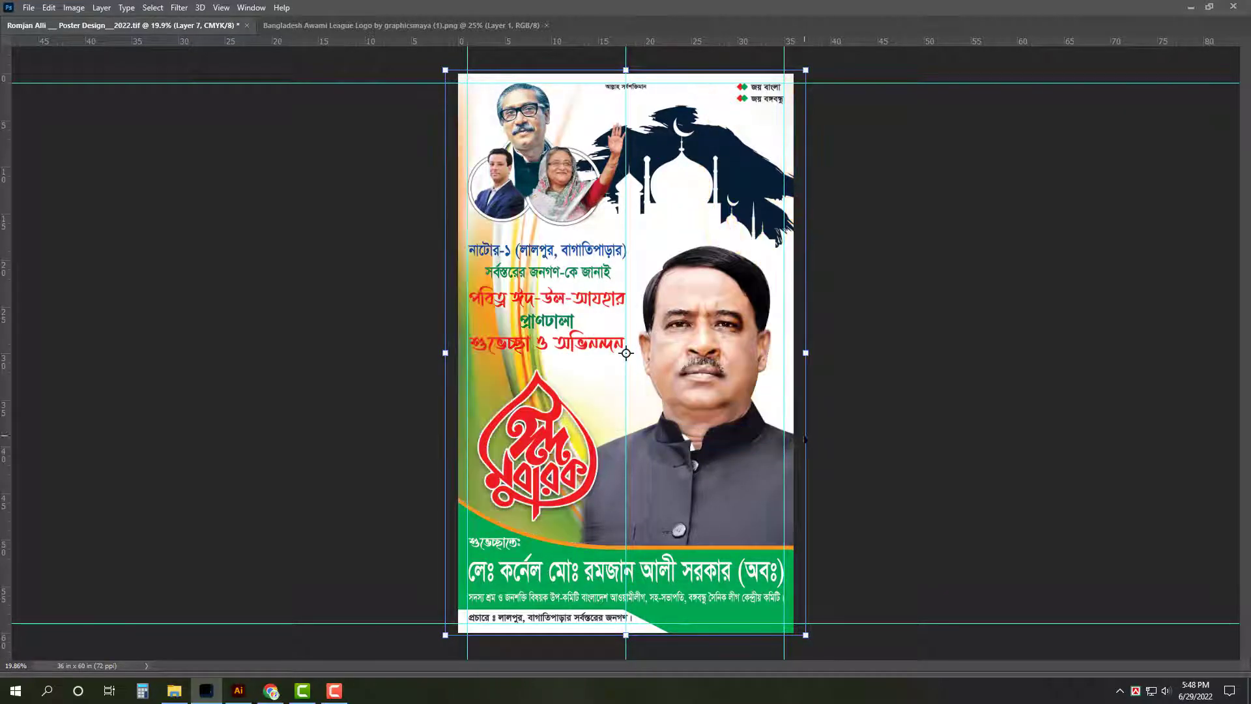
{"action": "left_click_drag", "start_coordinate": [806, 636], "coordinate": [924, 596]}
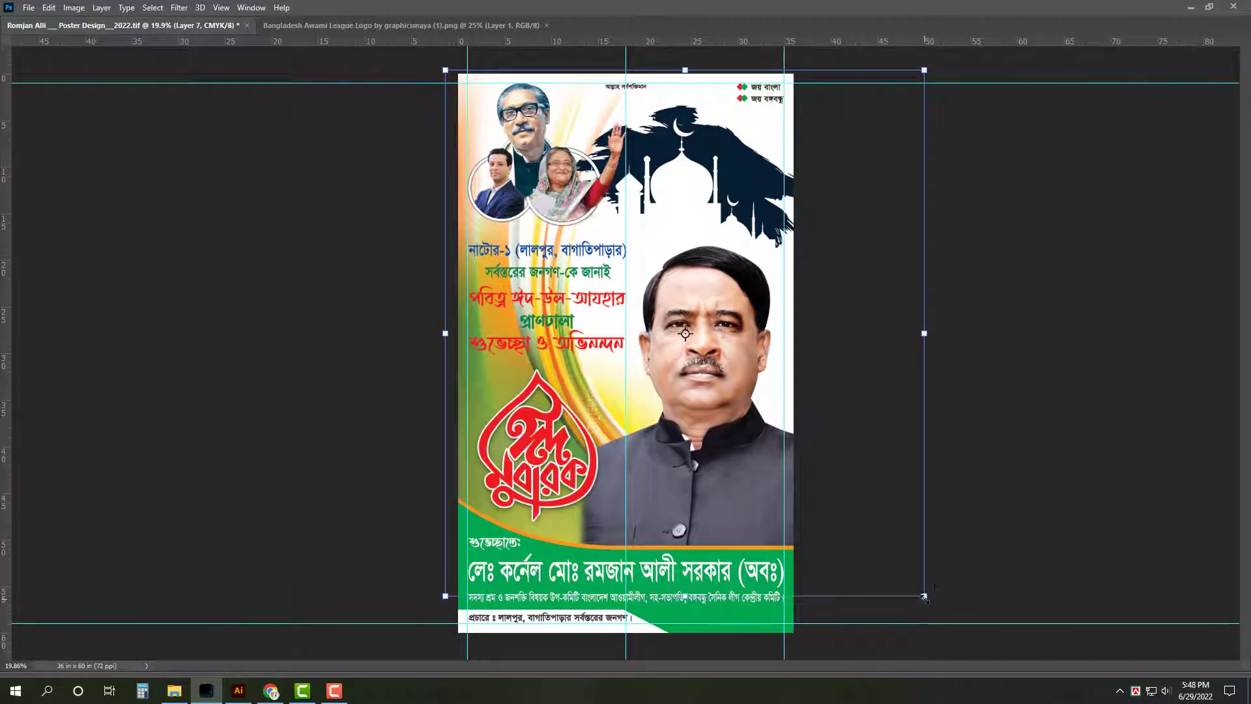
{"action": "right_click", "coordinate": [669, 207]}
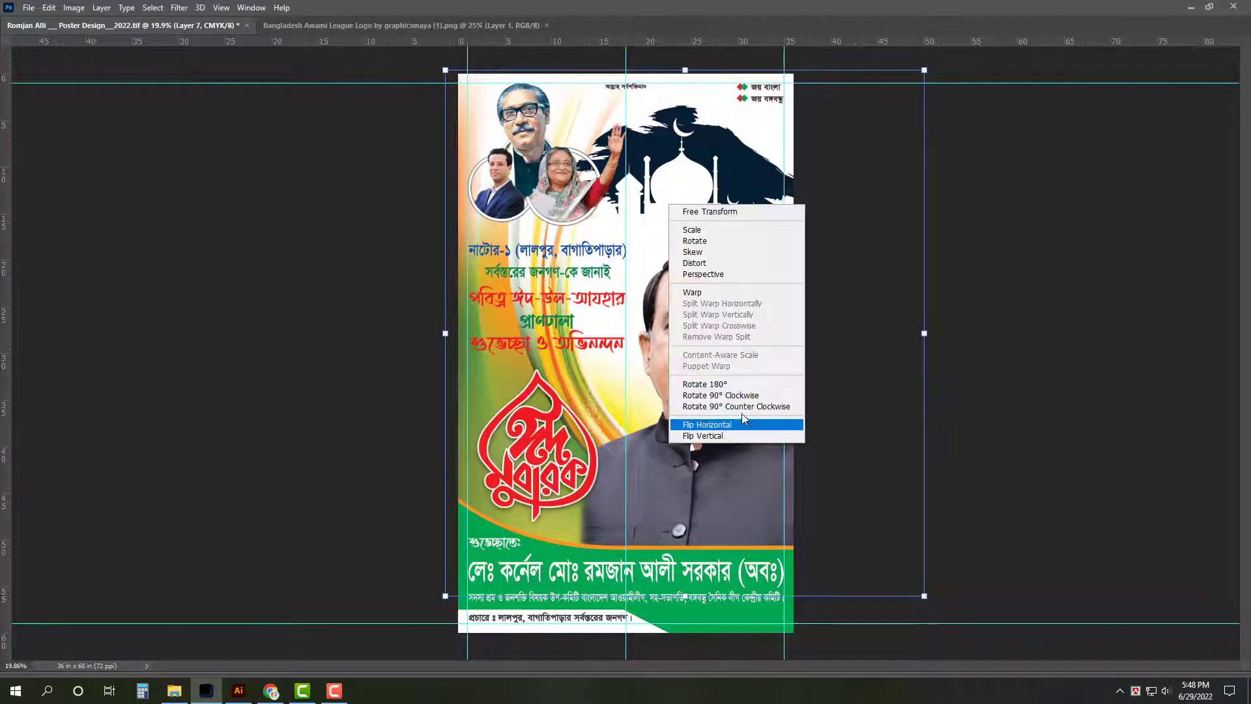
{"action": "left_click", "coordinate": [716, 425]}
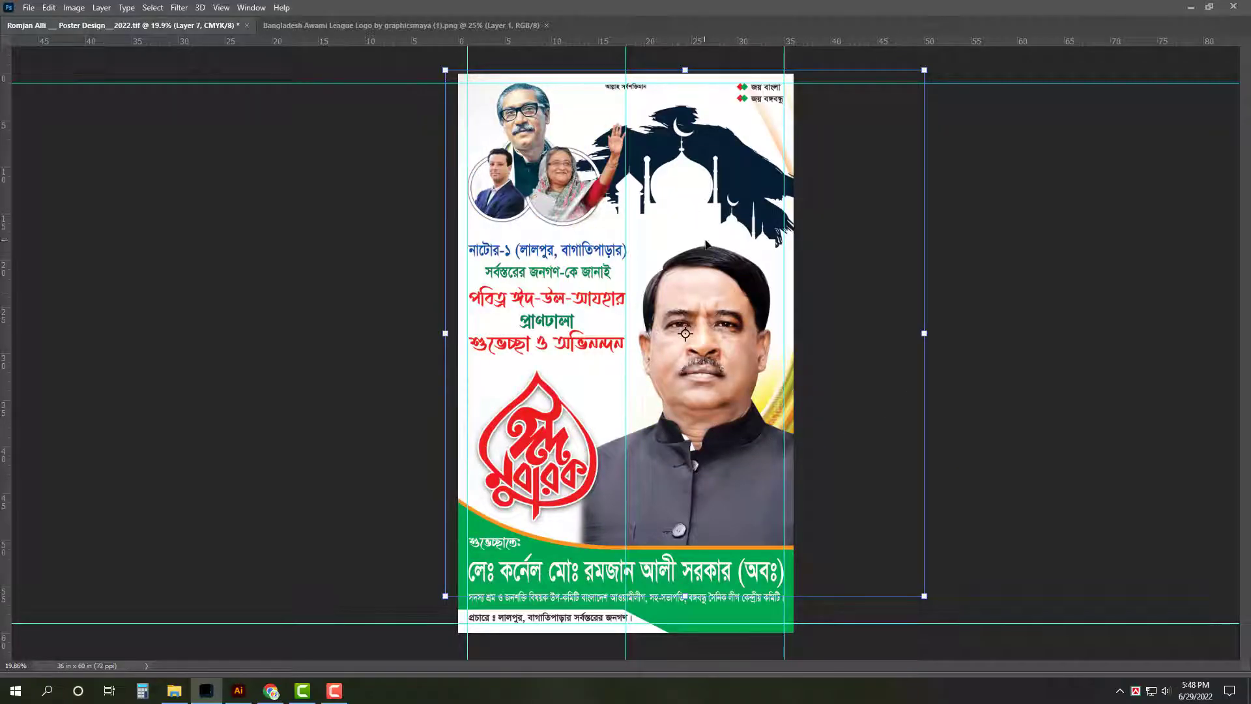
{"action": "left_click_drag", "start_coordinate": [696, 238], "coordinate": [565, 231]}
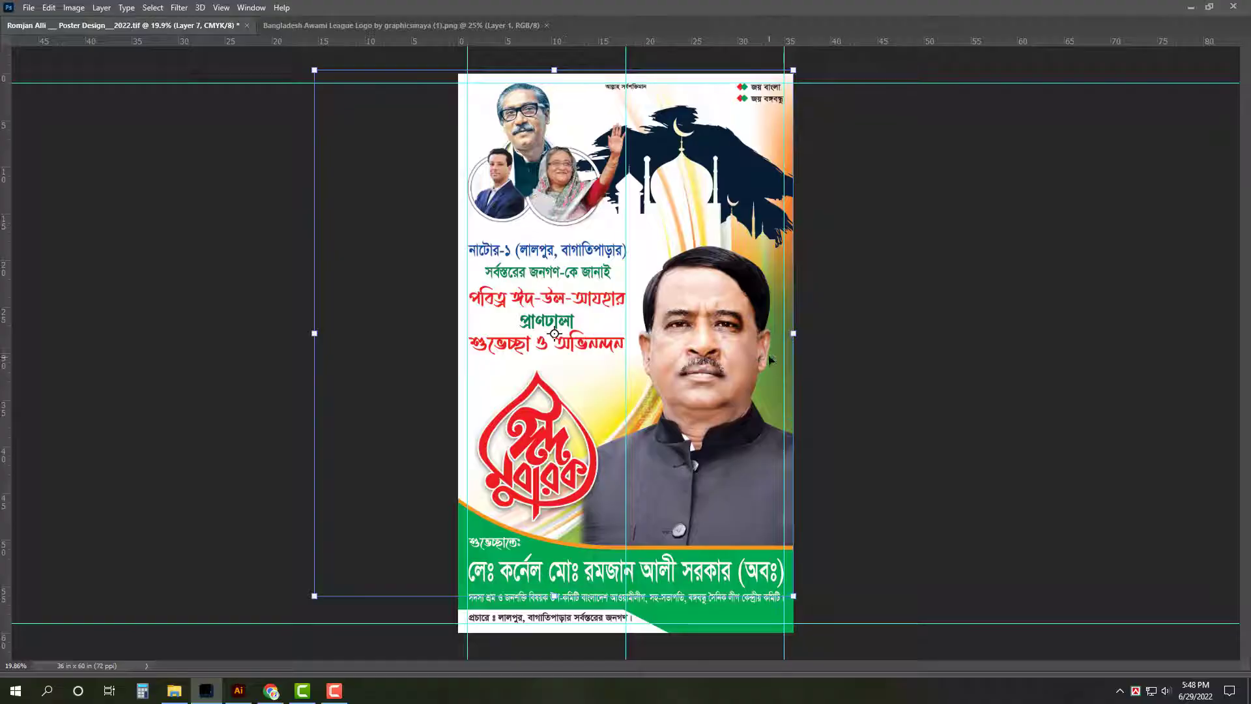
Step: Hide the guides, fit the poster in view, then delete the swirl layer
{"action": "key", "text": "Delete"}
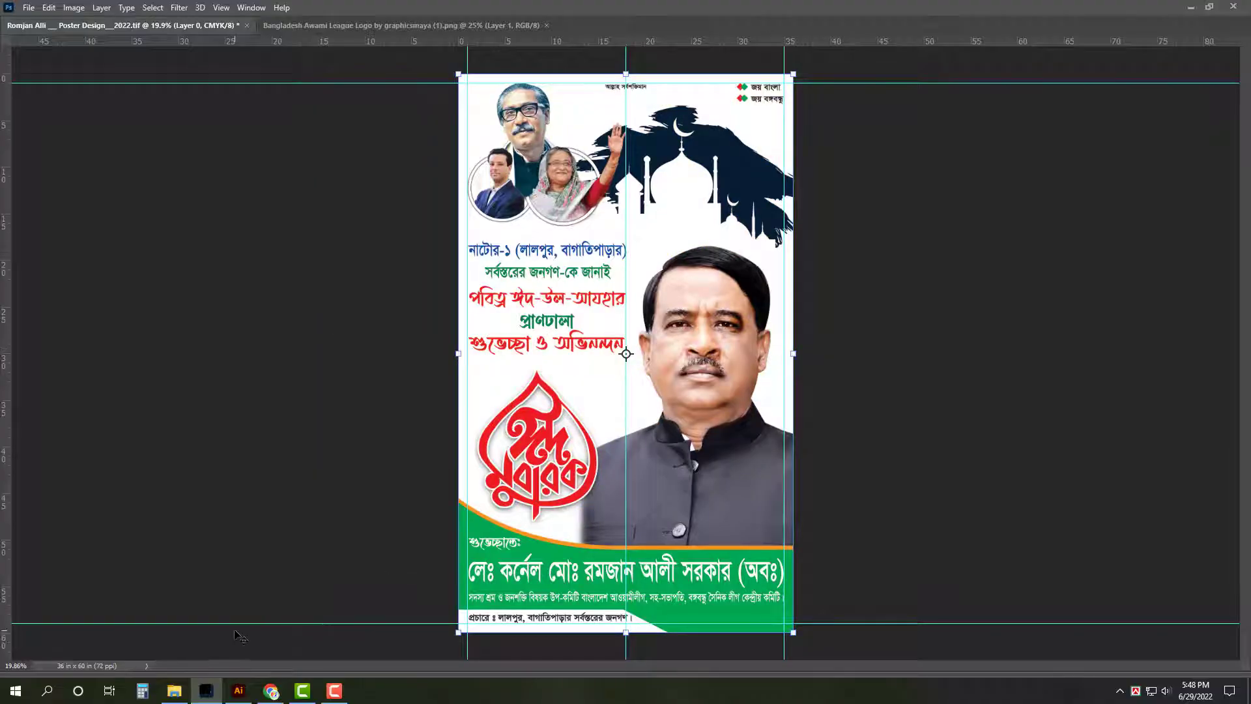
{"action": "key", "text": "Escape"}
{"action": "key", "text": "ctrl+z"}
{"action": "key", "text": "ctrl+semicolon"}
{"action": "key", "text": "ctrl+0"}
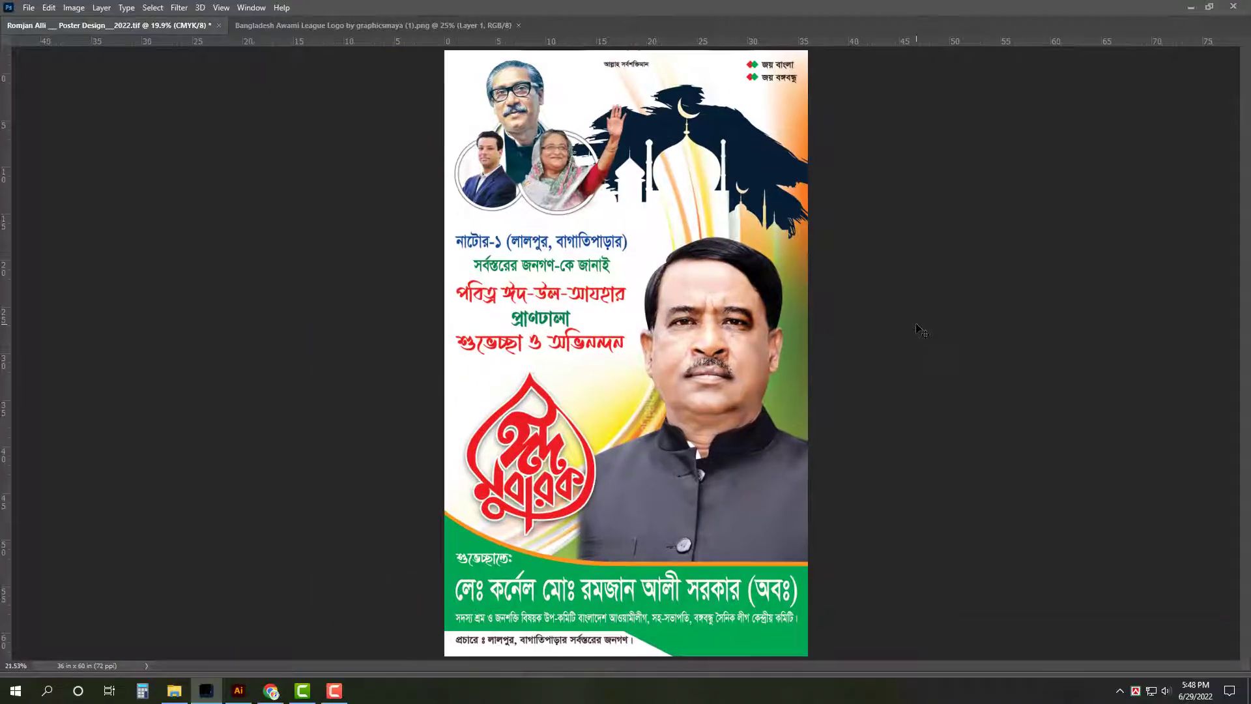
{"action": "left_click", "coordinate": [706, 225]}
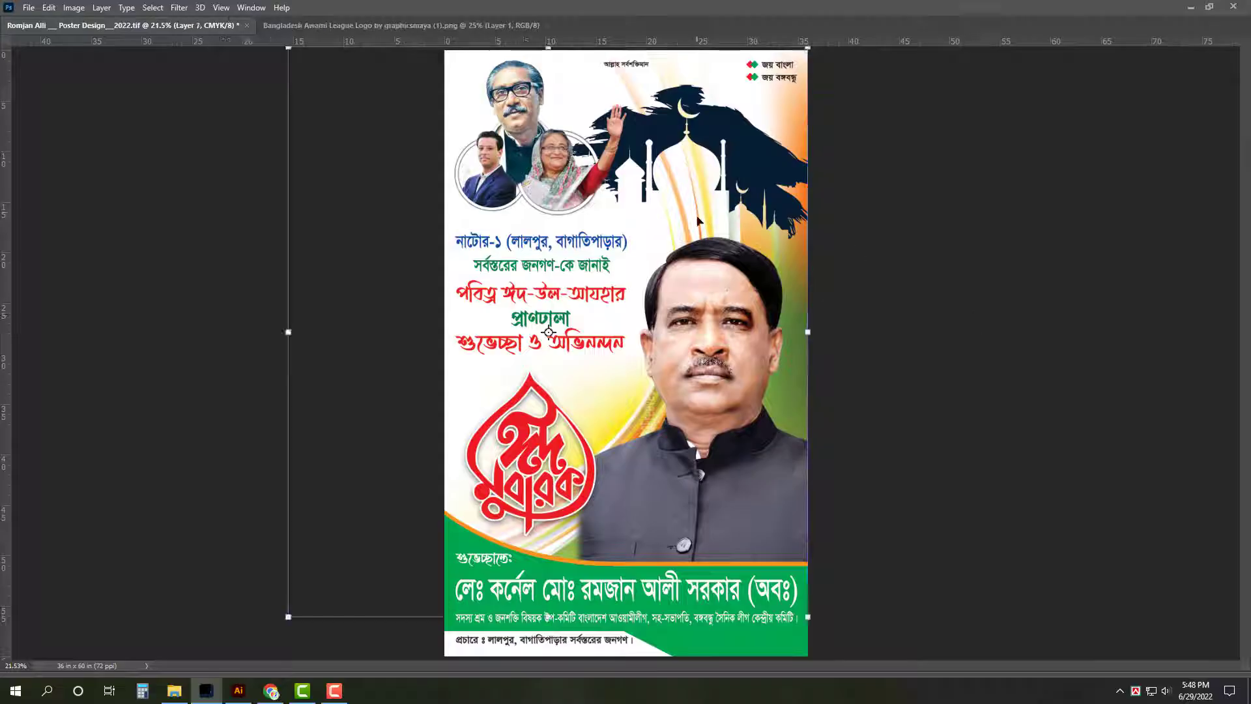
{"action": "key", "text": "Delete"}
Step: Open the Ai Background folder and scroll through its 281 background design thumbnails
{"action": "left_click", "coordinate": [185, 693]}
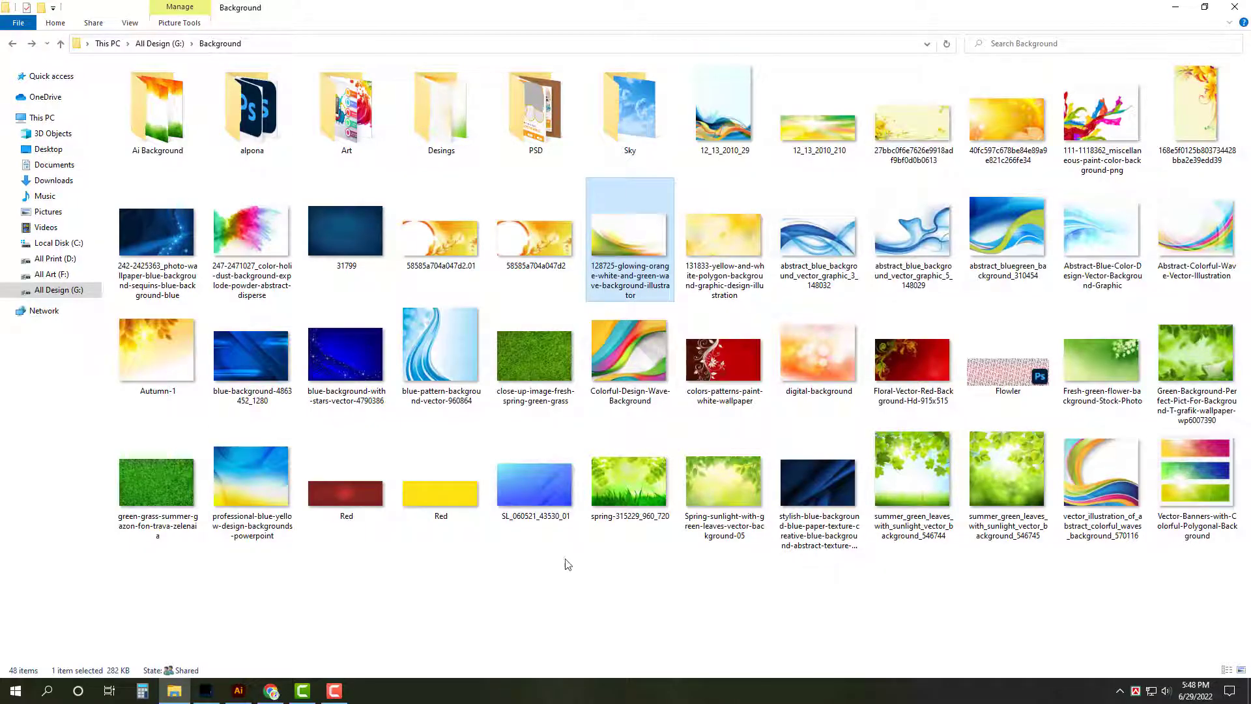
{"action": "double_click", "coordinate": [157, 107]}
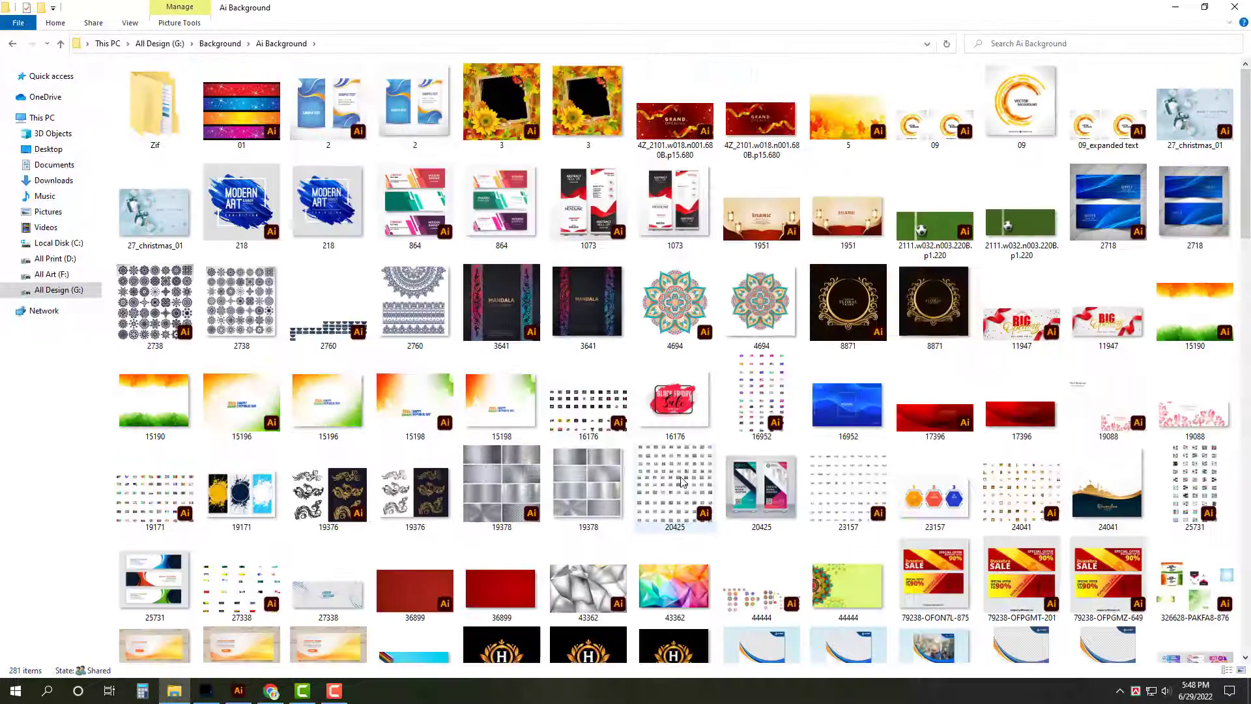
{"action": "scroll", "coordinate": [682, 483], "scroll_direction": "down", "scroll_amount": 3}
{"action": "scroll", "coordinate": [682, 483], "scroll_direction": "down", "scroll_amount": 5}
{"action": "scroll", "coordinate": [682, 483], "scroll_direction": "down", "scroll_amount": 5}
{"action": "scroll", "coordinate": [682, 483], "scroll_direction": "down", "scroll_amount": 5}
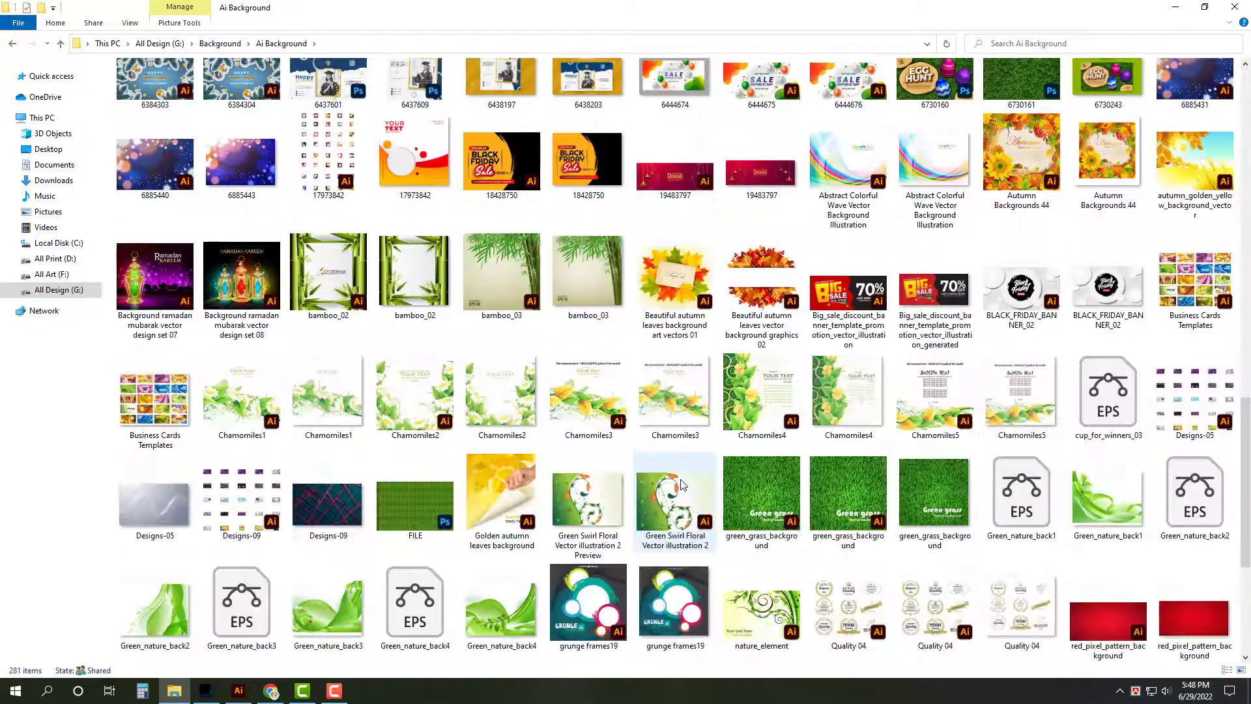
{"action": "scroll", "coordinate": [682, 483], "scroll_direction": "down", "scroll_amount": 3}
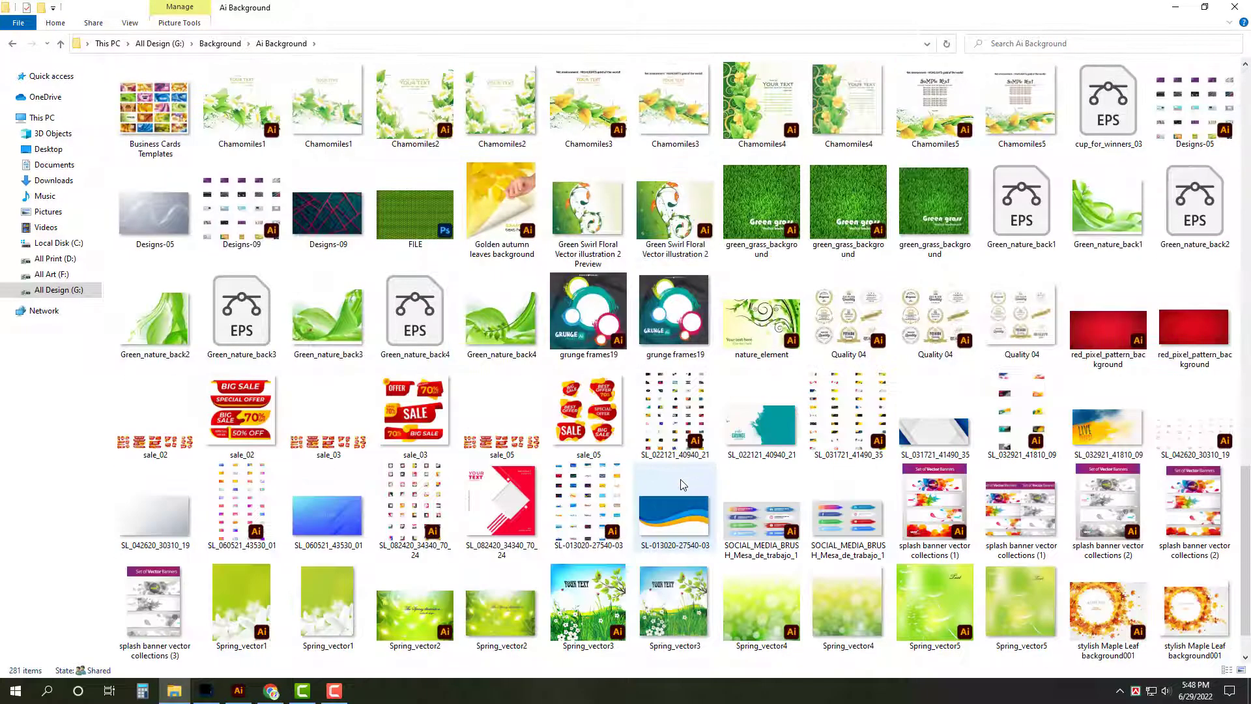
{"action": "scroll", "coordinate": [682, 483], "scroll_direction": "down", "scroll_amount": 2}
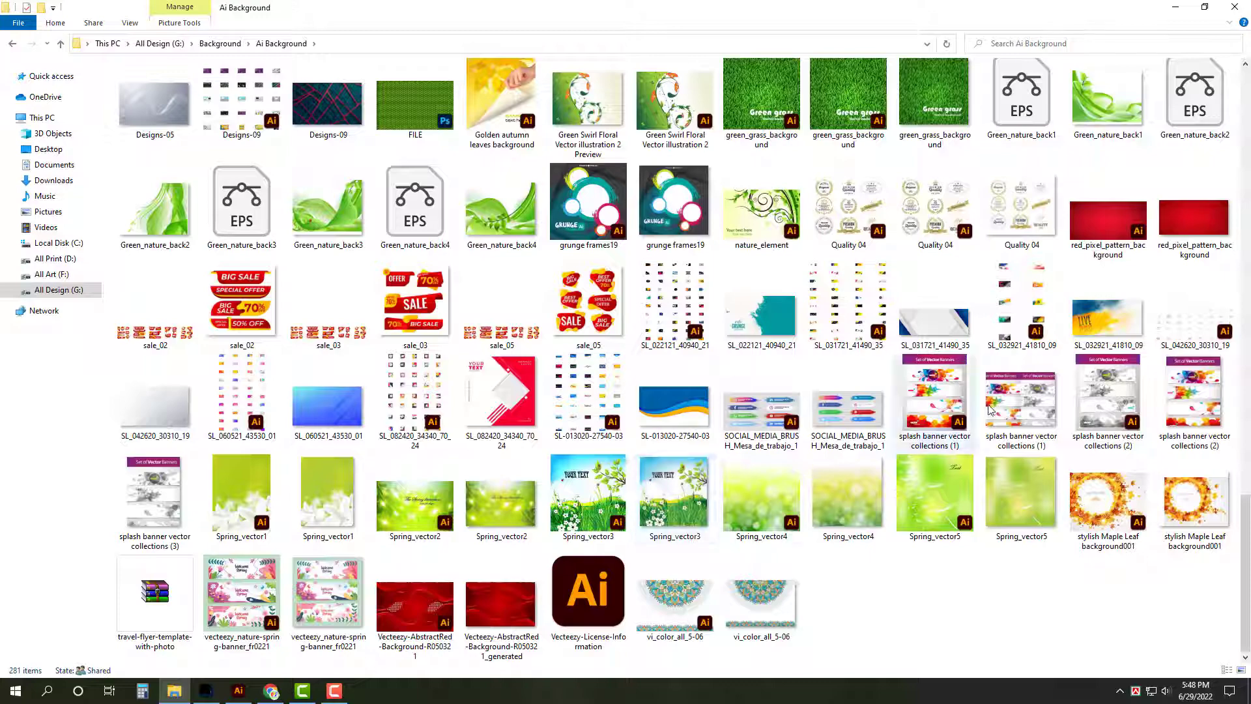
{"action": "scroll", "coordinate": [964, 470], "scroll_direction": "up", "scroll_amount": 5}
{"action": "scroll", "coordinate": [965, 469], "scroll_direction": "up", "scroll_amount": 5}
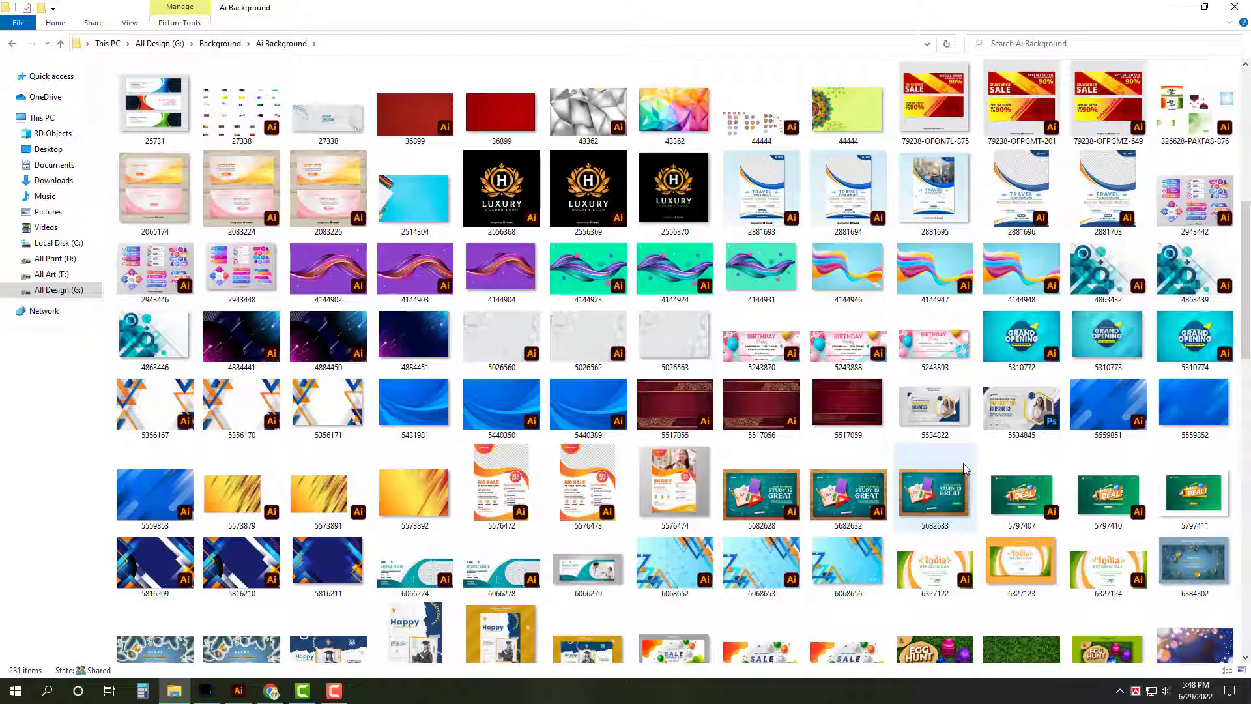
{"action": "scroll", "coordinate": [965, 469], "scroll_direction": "up", "scroll_amount": 3}
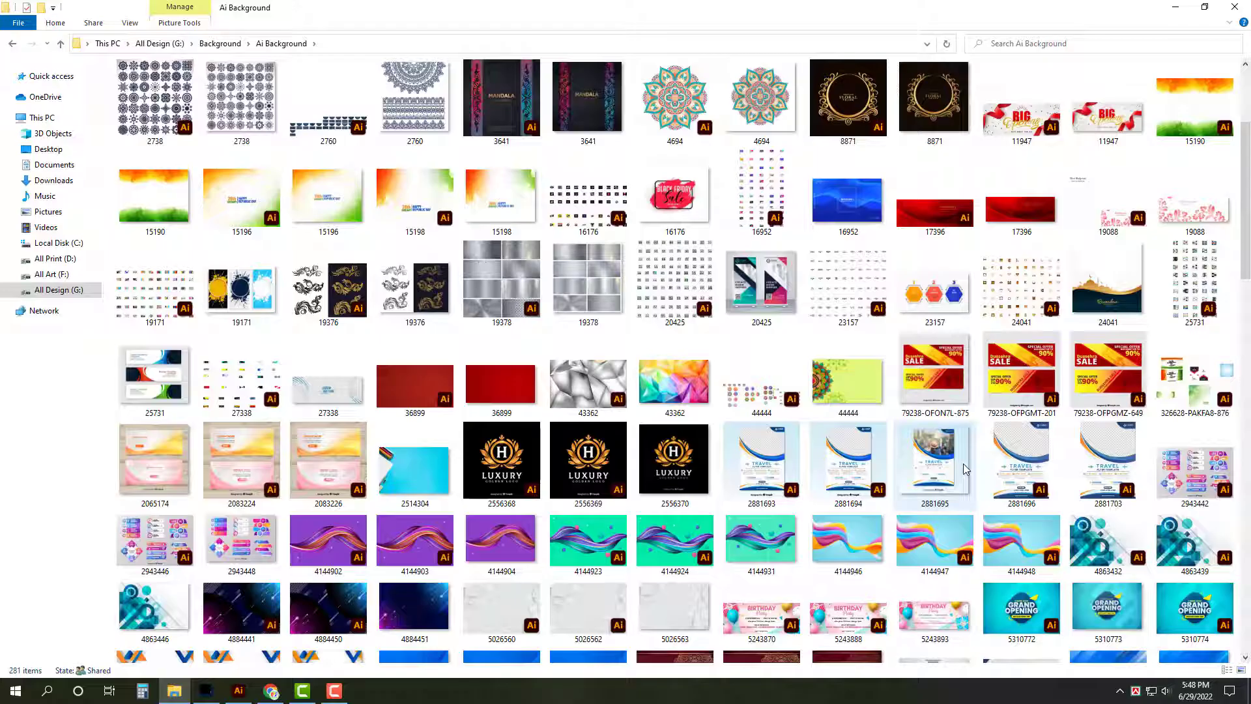
{"action": "scroll", "coordinate": [963, 463], "scroll_direction": "down", "scroll_amount": 10}
{"action": "scroll", "coordinate": [1009, 316], "scroll_direction": "down", "scroll_amount": 9}
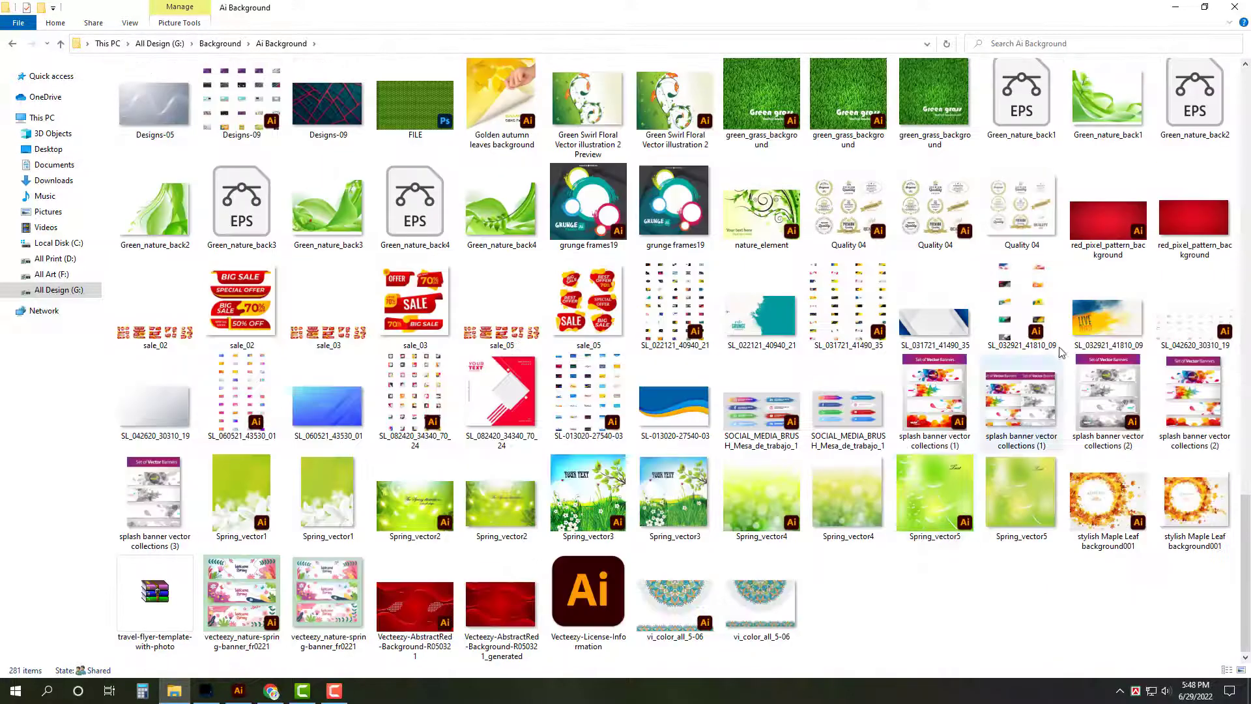
Step: Open SL_032921_41810_09 in Illustrator and delete its LIVE SPORTS text
{"action": "double_click", "coordinate": [1009, 316]}
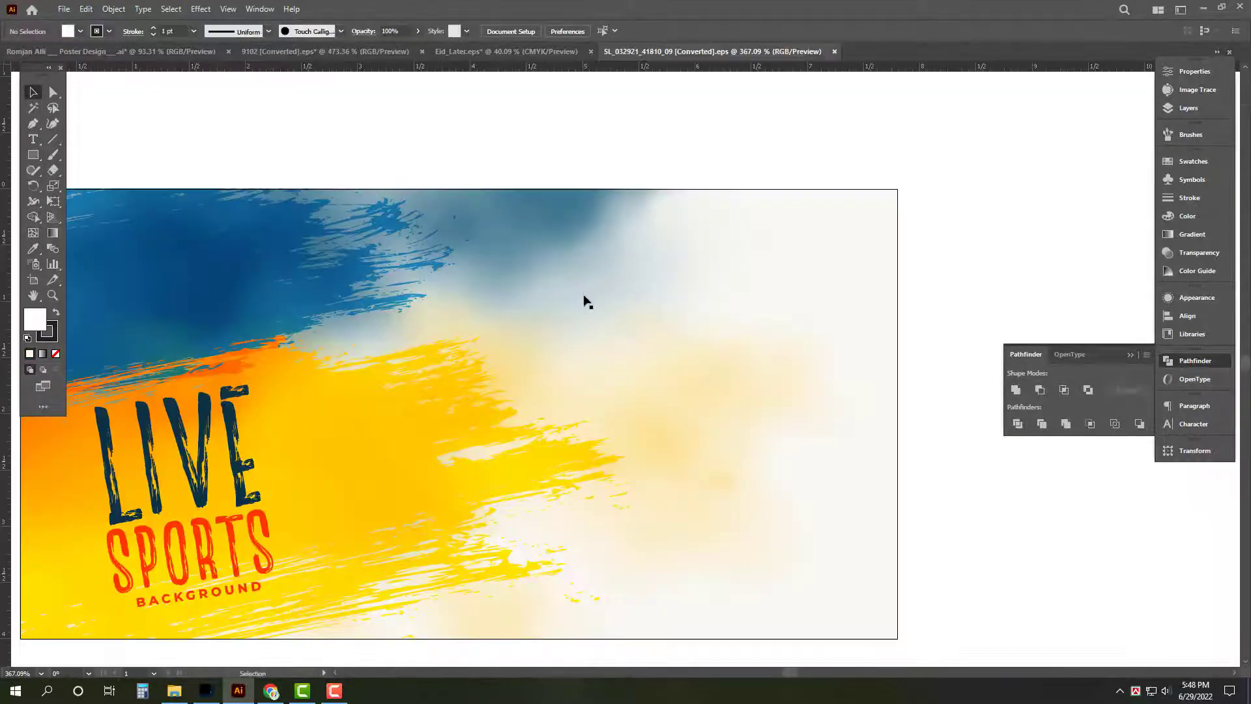
{"action": "key", "text": "ctrl+minus"}
{"action": "key", "text": "ctrl+minus"}
{"action": "right_click", "coordinate": [484, 277]}
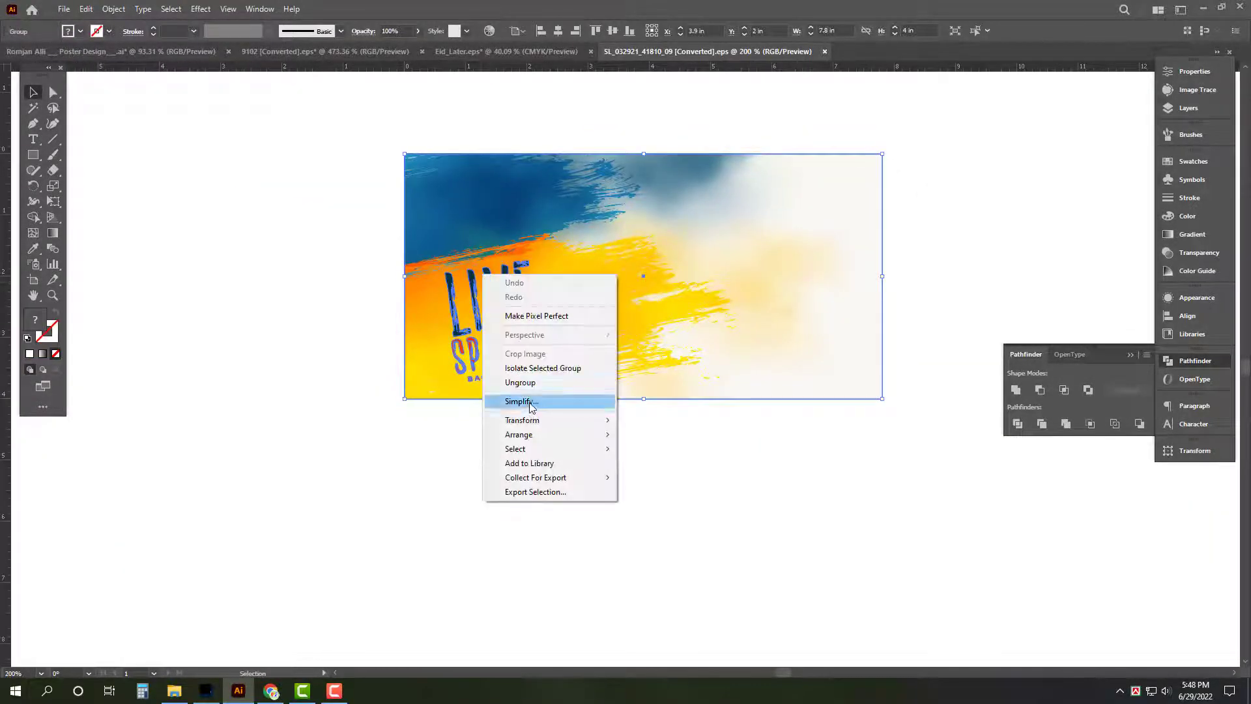
{"action": "key", "text": "Escape"}
{"action": "left_click", "coordinate": [495, 326]}
{"action": "key", "text": "Delete"}
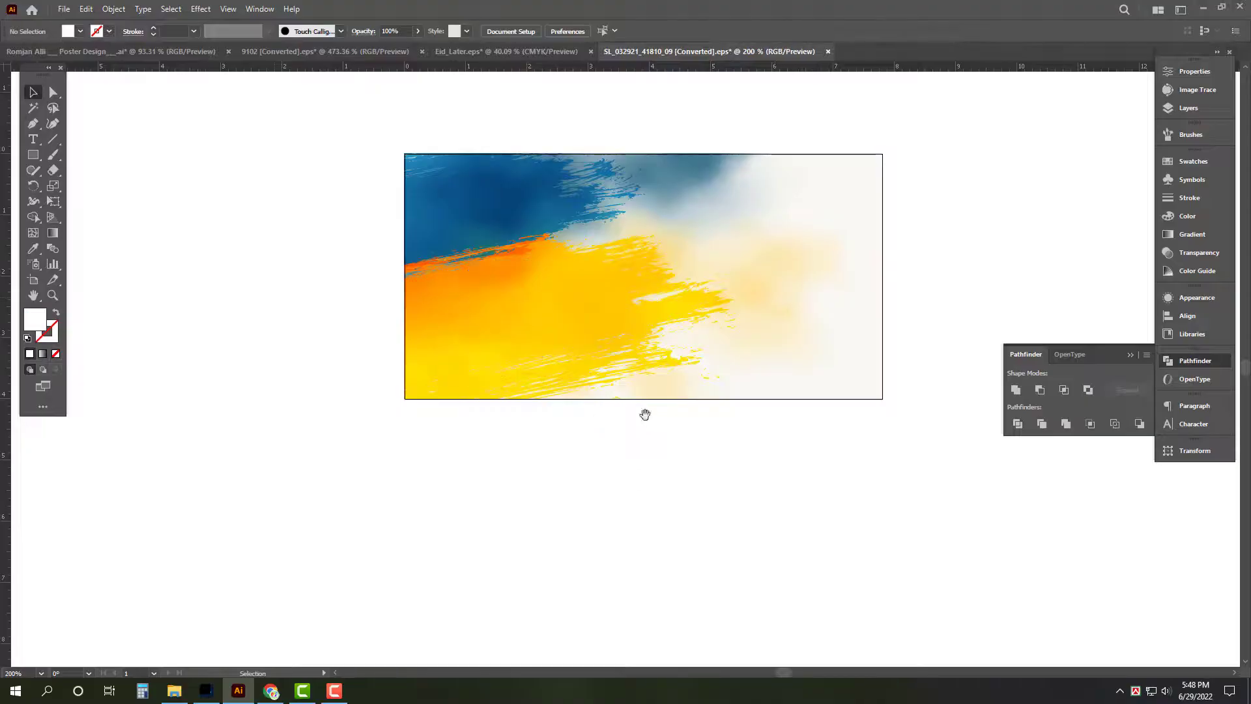
Step: Rotate the brush-stroke clip group 90° into a tall upright orientation
{"action": "left_click_drag", "start_coordinate": [645, 415], "coordinate": [634, 489]}
{"action": "left_click", "coordinate": [847, 364]}
{"action": "mouse_move", "coordinate": [880, 357]}
{"action": "left_mouse_down"}
{"action": "mouse_move", "coordinate": [659, 124]}
{"action": "mouse_move", "coordinate": [847, 296]}
{"action": "left_mouse_up"}
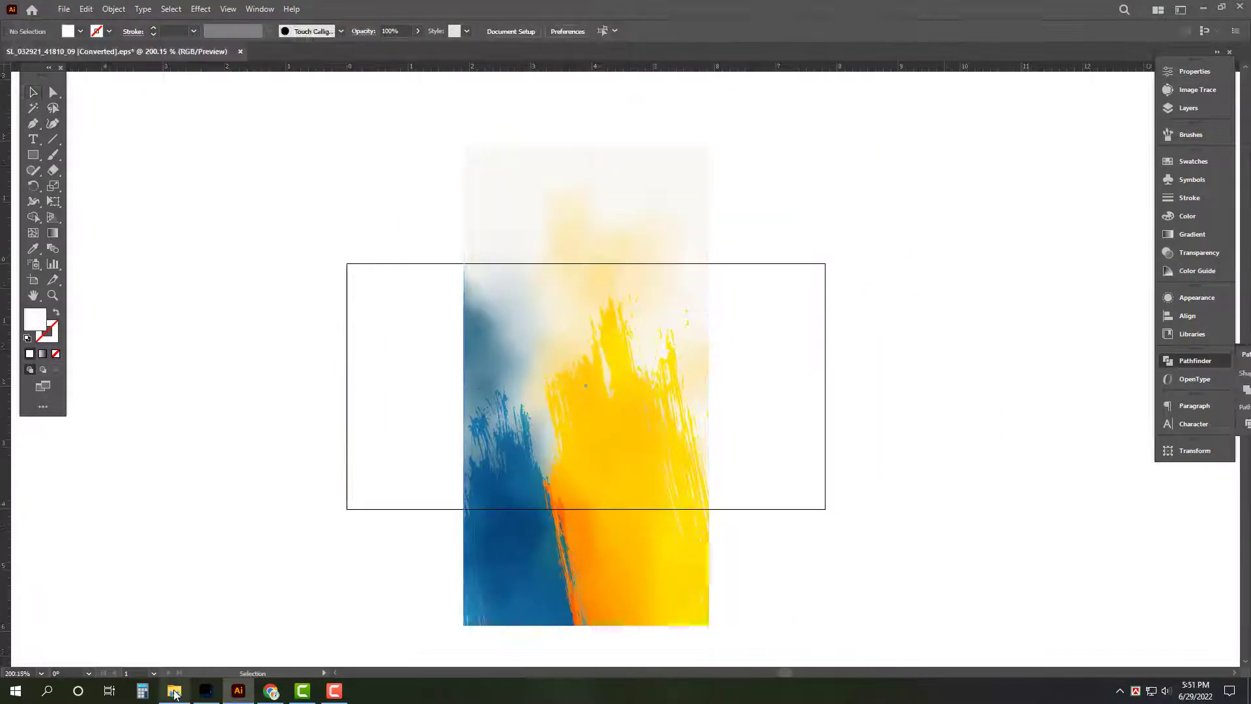
{"action": "left_click", "coordinate": [174, 692]}
Step: Open 1_-14.jpg from the Desings folder in Photoshop, copy it and close it
{"action": "left_click", "coordinate": [929, 259]}
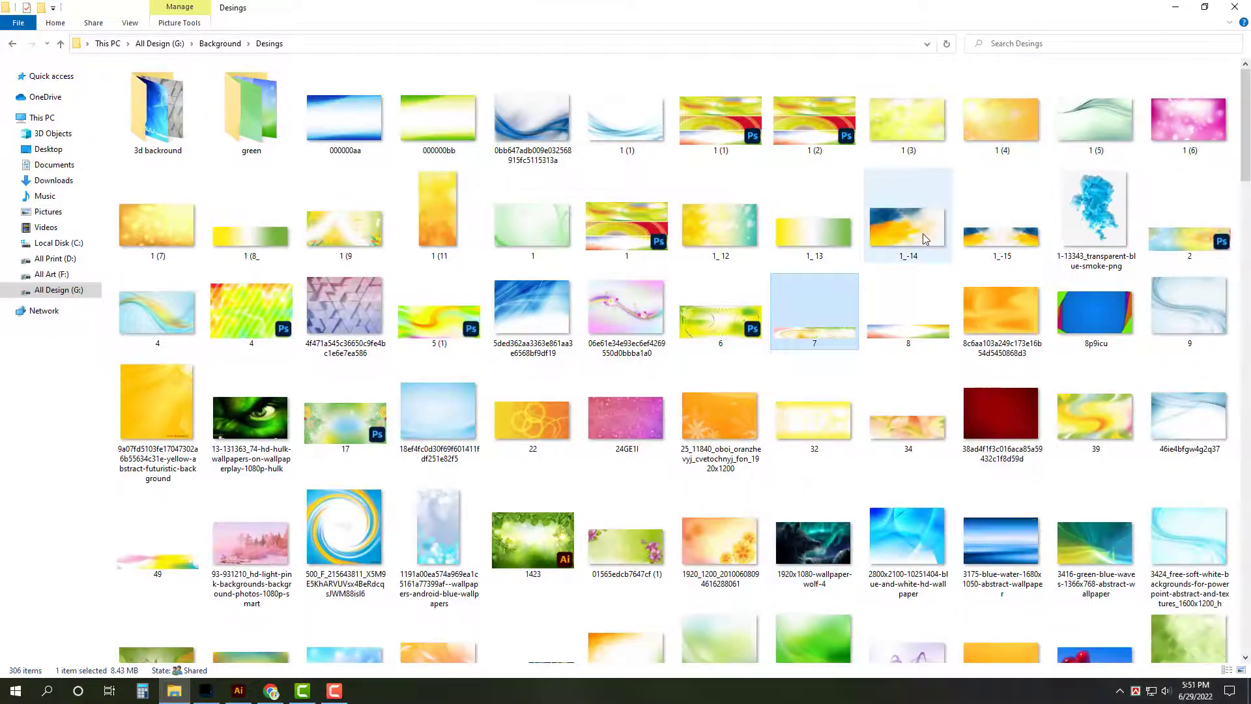
{"action": "double_click", "coordinate": [931, 265]}
{"action": "key", "text": "Escape"}
{"action": "mouse_move", "coordinate": [912, 225]}
{"action": "left_mouse_down"}
{"action": "mouse_move", "coordinate": [207, 689]}
{"action": "mouse_move", "coordinate": [695, 30]}
{"action": "left_mouse_up"}
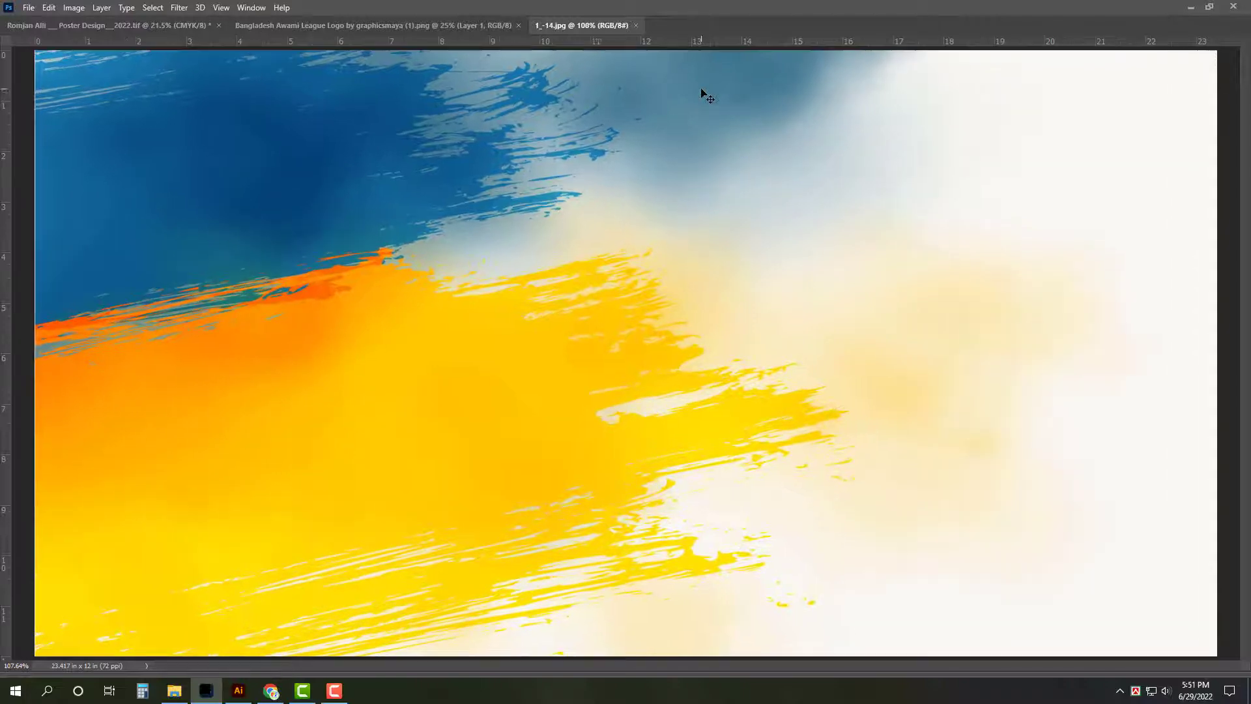
{"action": "key", "text": "ctrl+w"}
{"action": "left_click", "coordinate": [619, 256]}
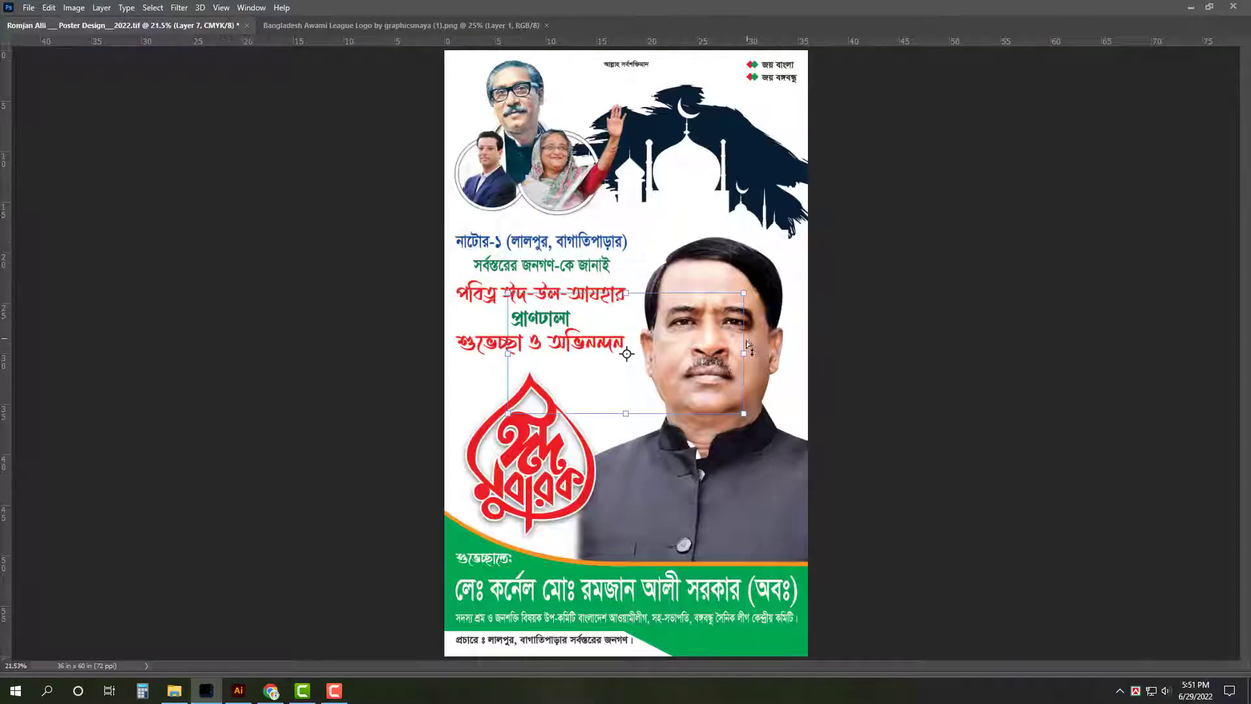
Step: Rotate the brush-stroke image upright, enlarge it to fill the poster, and flip it horizontally
{"action": "left_click_drag", "start_coordinate": [747, 344], "coordinate": [624, 91]}
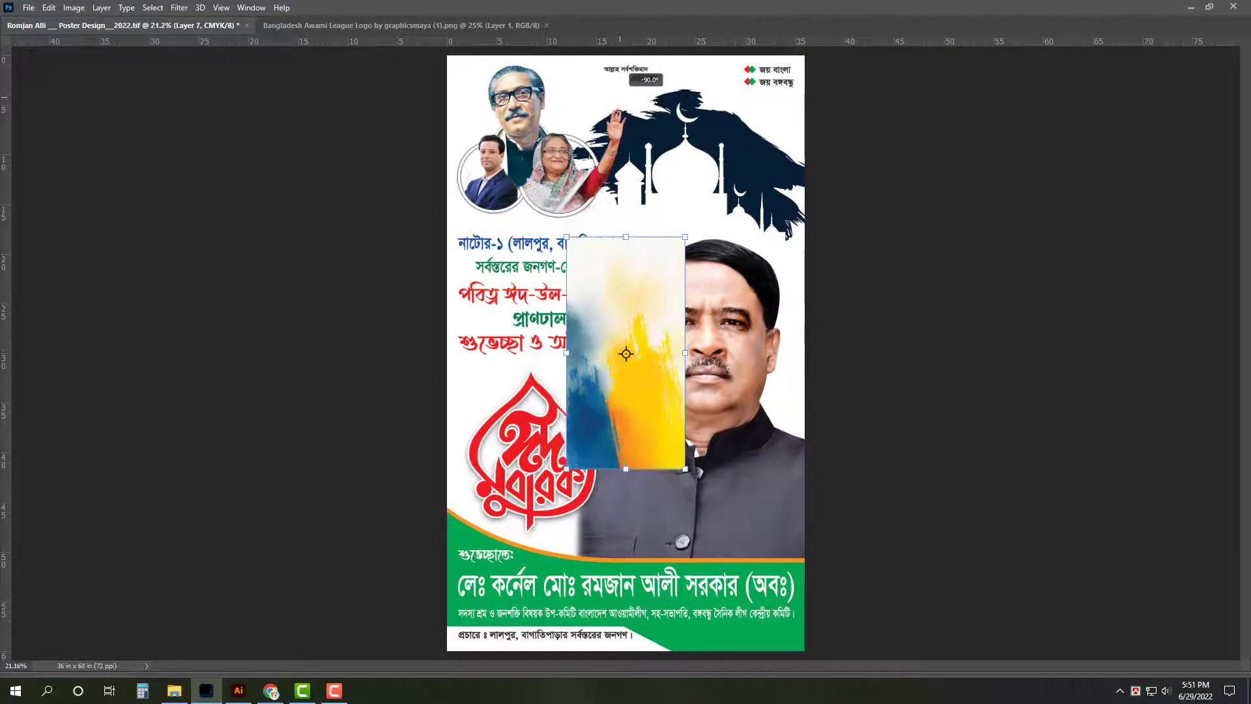
{"action": "left_click_drag", "start_coordinate": [688, 344], "coordinate": [806, 292]}
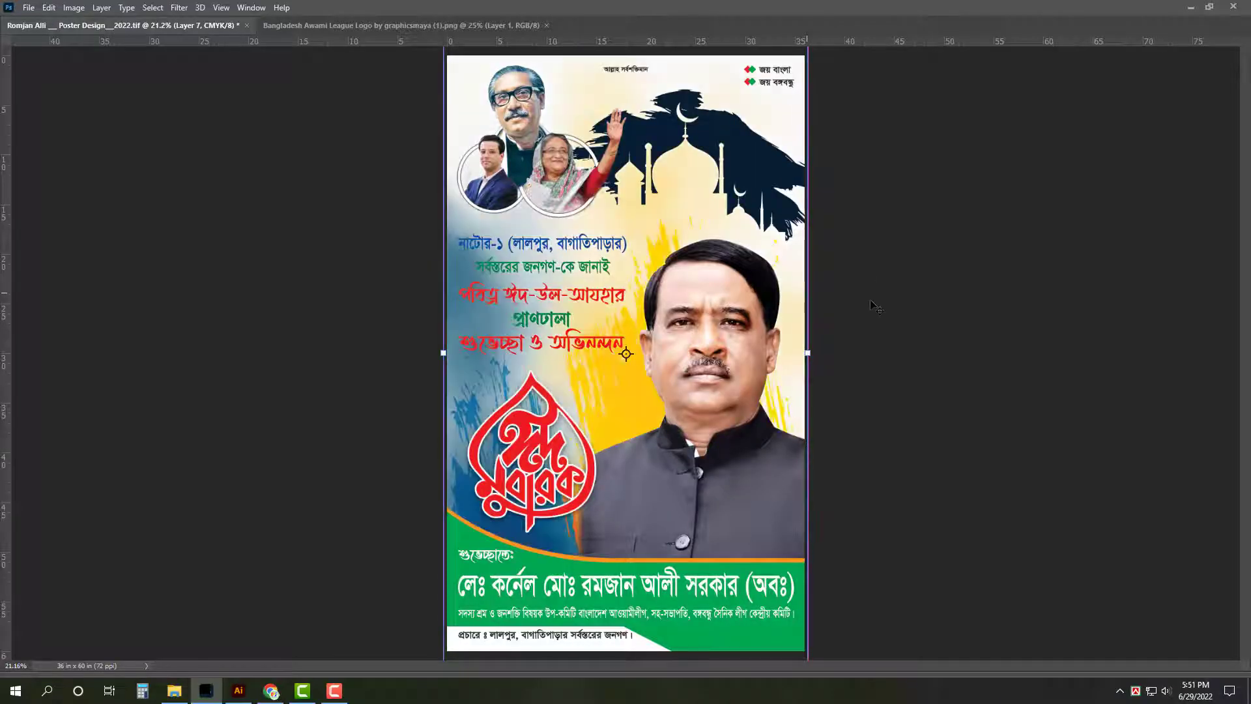
{"action": "right_click", "coordinate": [709, 71]}
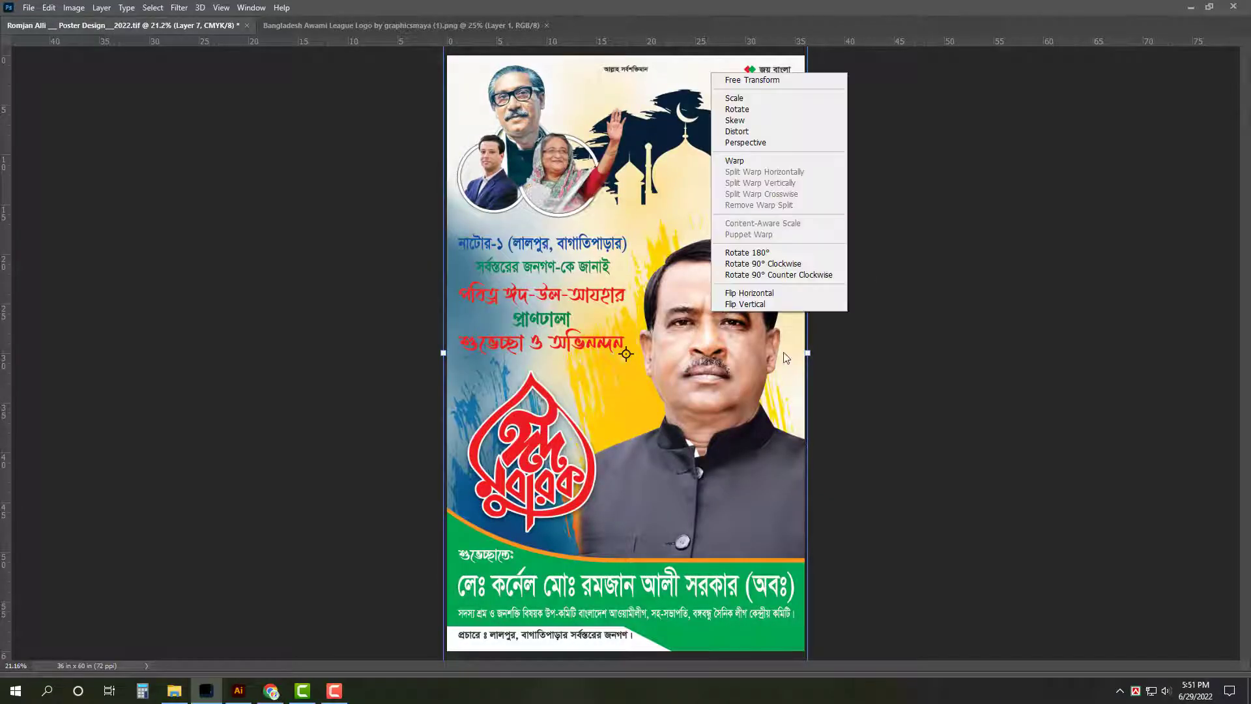
{"action": "left_click", "coordinate": [756, 282]}
{"action": "key", "text": "ctrl+minus"}
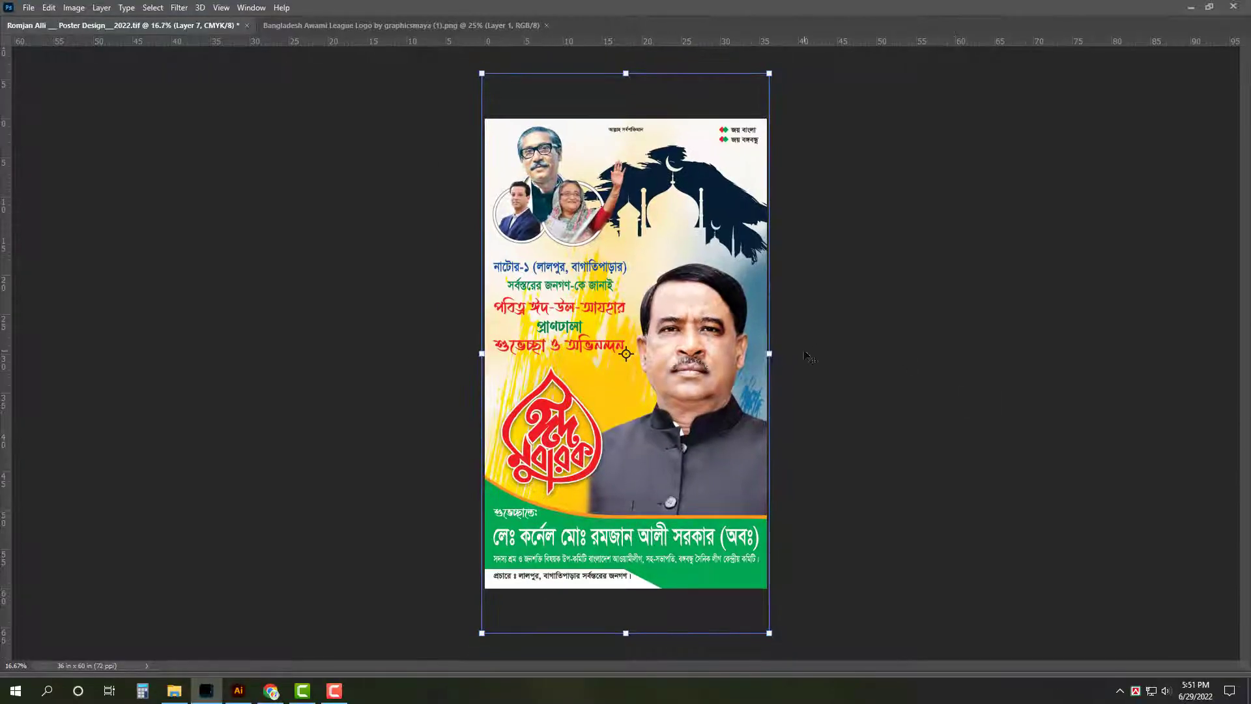
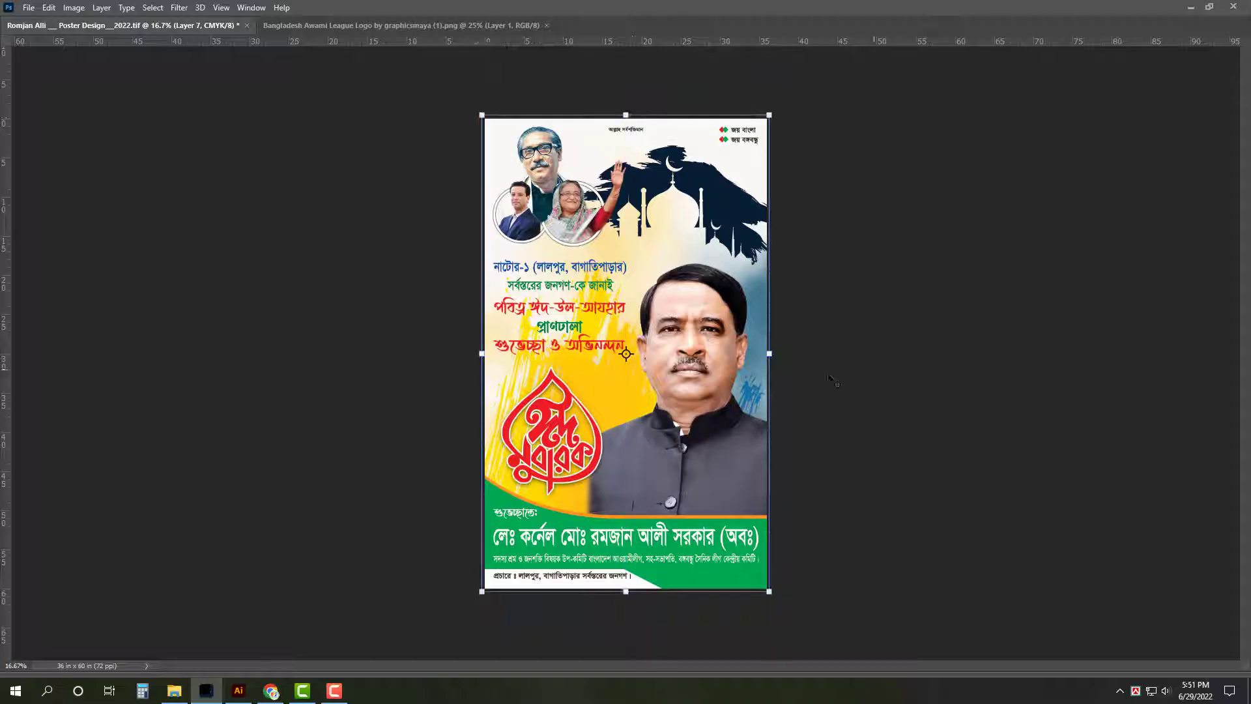
Step: Scale Layer 7 proportionally to cover the poster and bring the hidden tool panels back
{"action": "left_click_drag", "start_coordinate": [769, 353], "coordinate": [818, 353]}
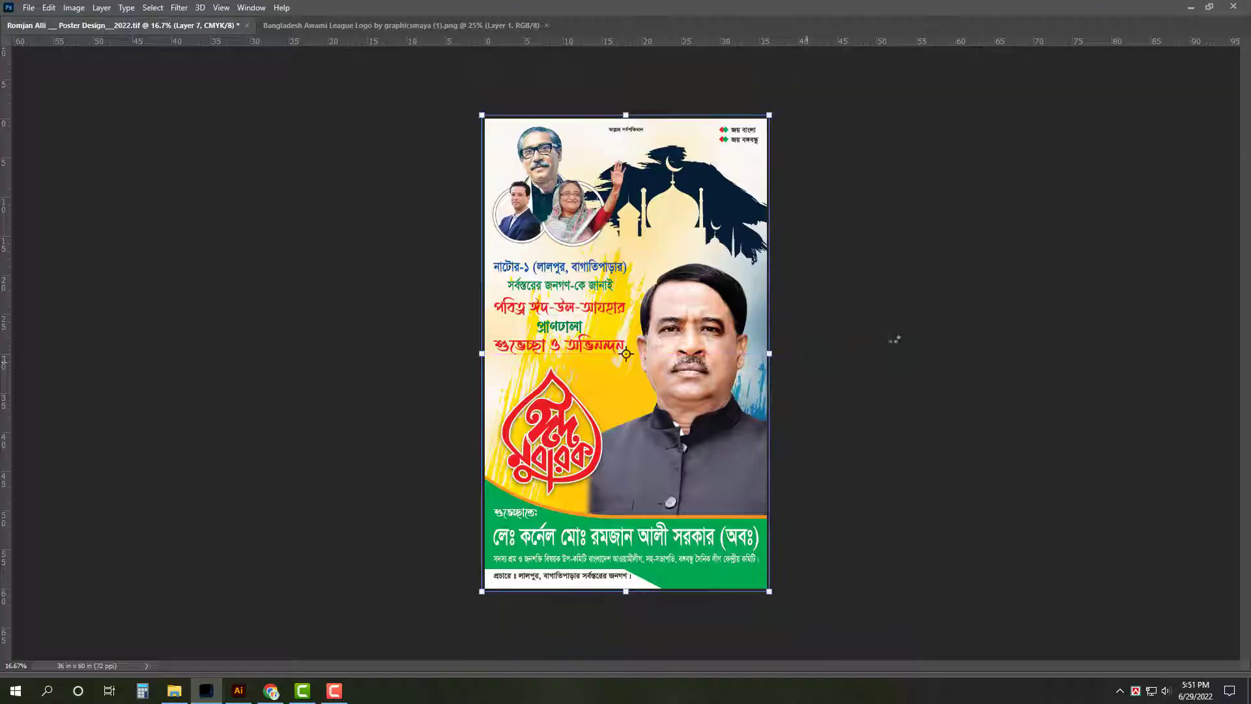
{"action": "key", "text": "Return"}
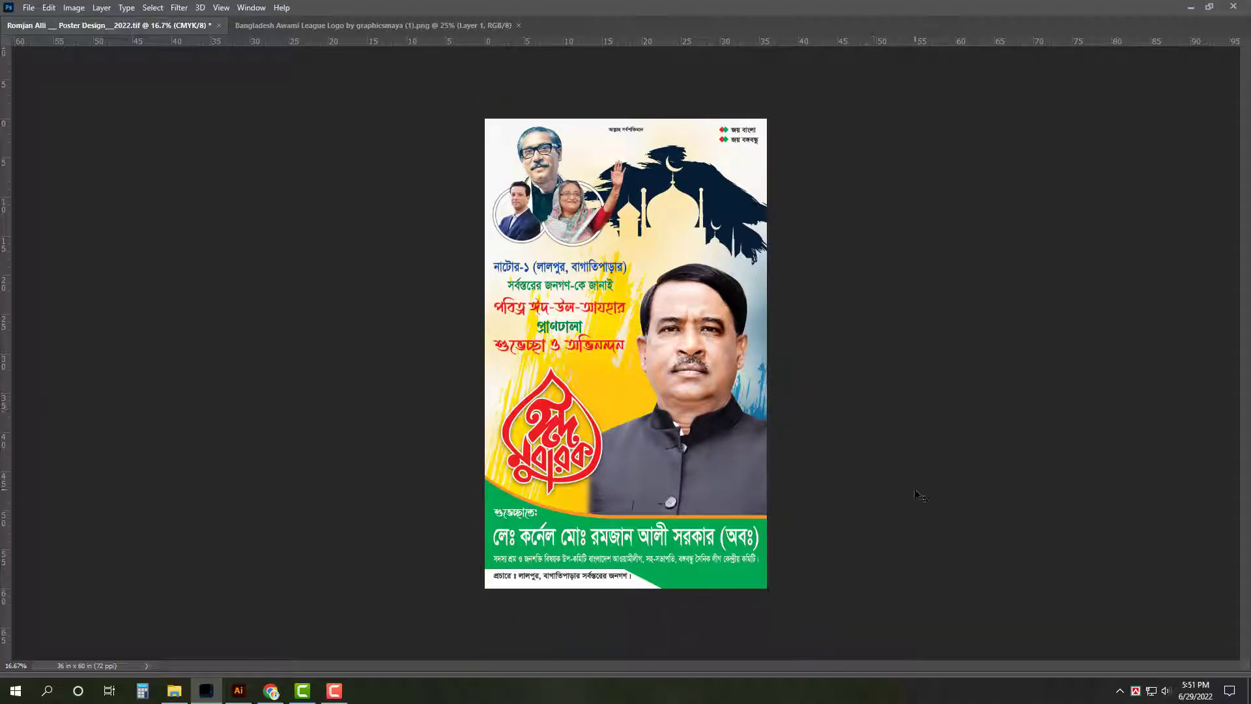
{"action": "scroll", "coordinate": [763, 137], "scroll_direction": "up", "scroll_amount": 2}
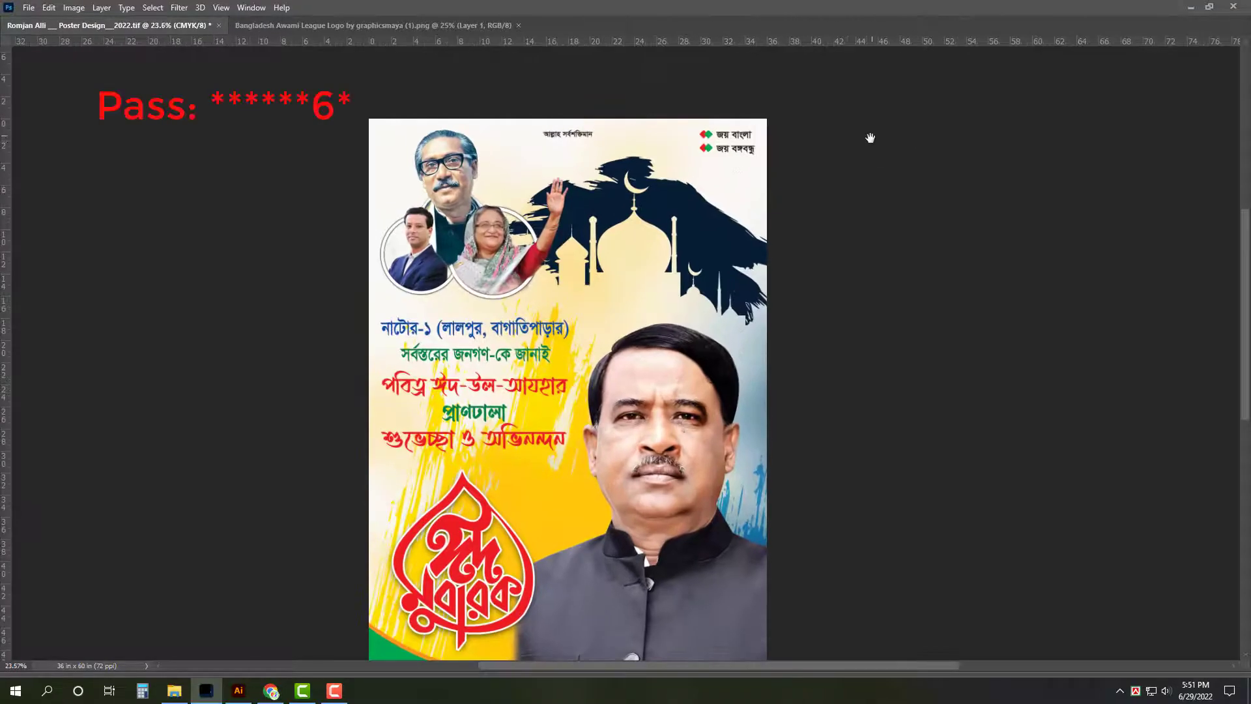
{"action": "key", "text": "Tab"}
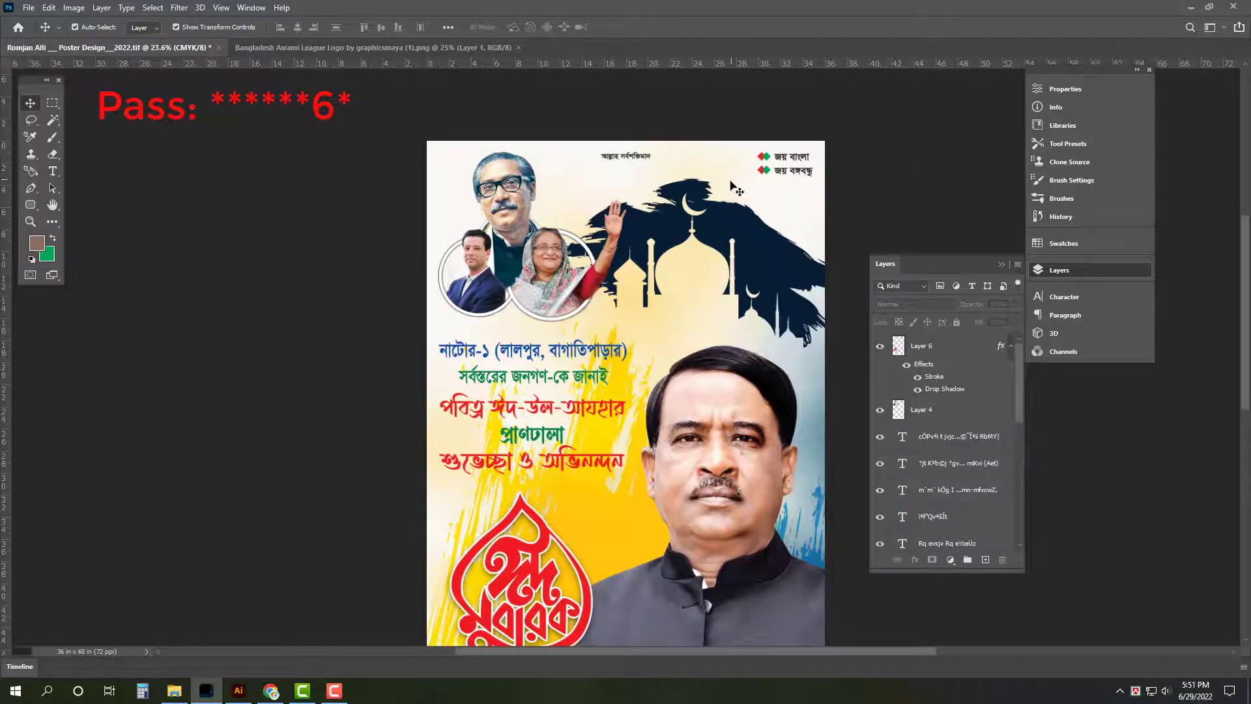
{"action": "key", "text": "p"}
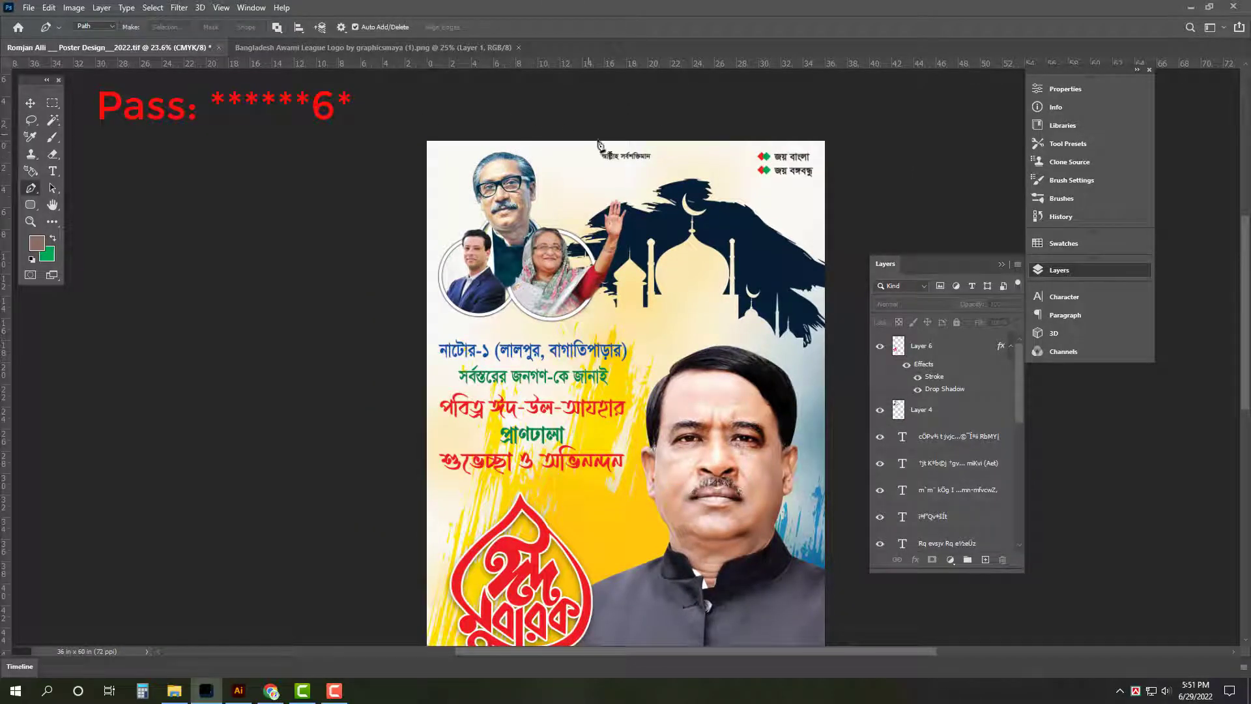
Step: Draw a closed curved Pen path enclosing the poster's top area and convert it to a selection
{"action": "scroll", "coordinate": [599, 145], "scroll_direction": "up", "scroll_amount": 1}
{"action": "mouse_move", "coordinate": [866, 215]}
{"action": "left_mouse_down"}
{"action": "mouse_move", "coordinate": [491, 215]}
{"action": "mouse_move", "coordinate": [599, 199]}
{"action": "left_mouse_up"}
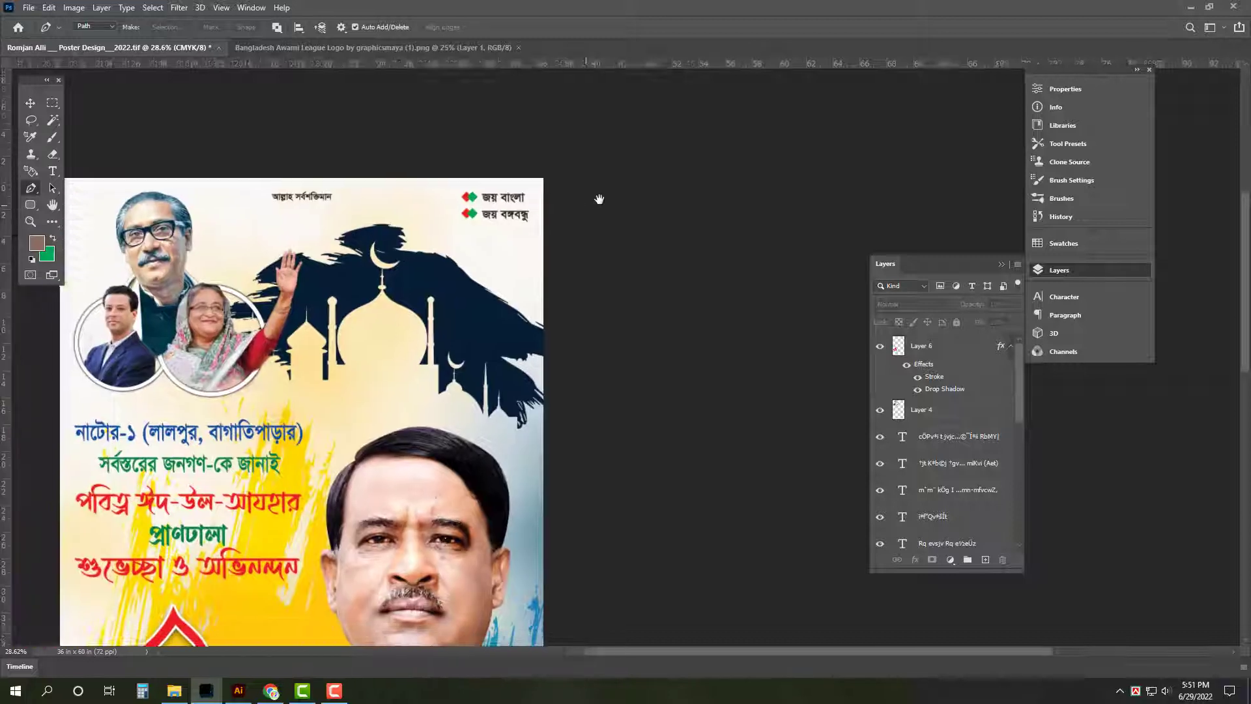
{"action": "left_click", "coordinate": [231, 145]}
{"action": "left_click_drag", "start_coordinate": [454, 213], "coordinate": [701, 208]}
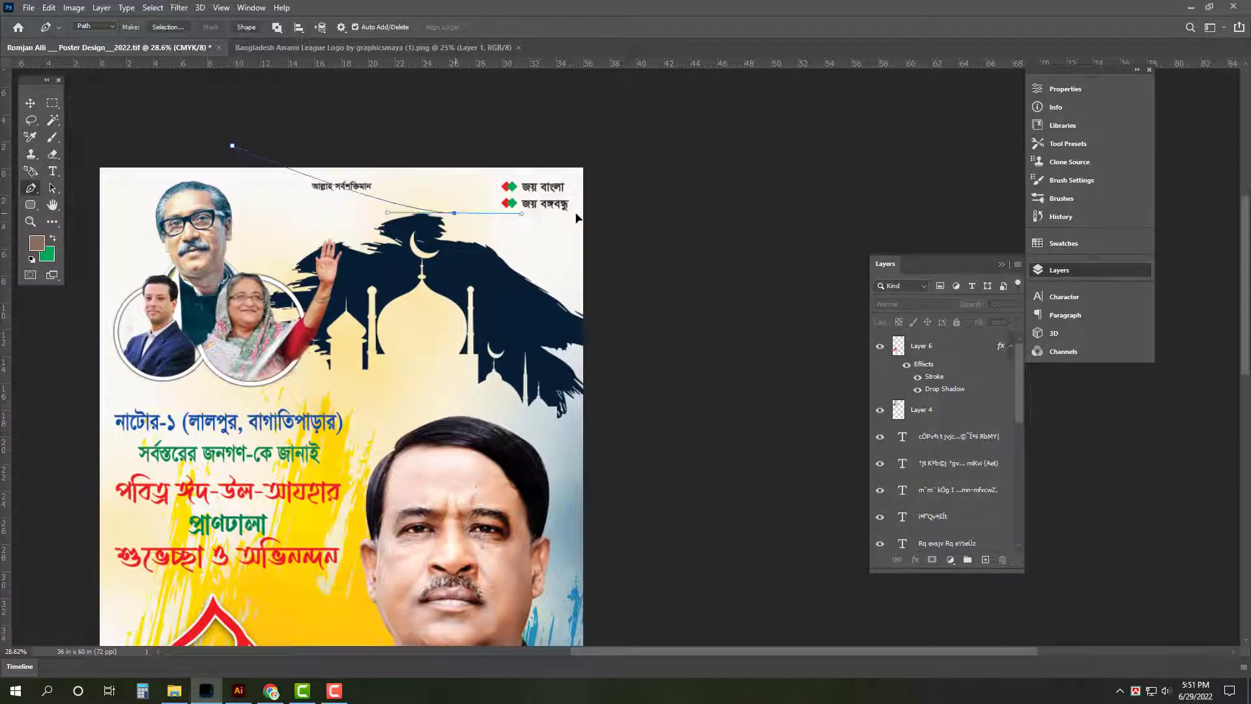
{"action": "key", "text": "ctrl+z"}
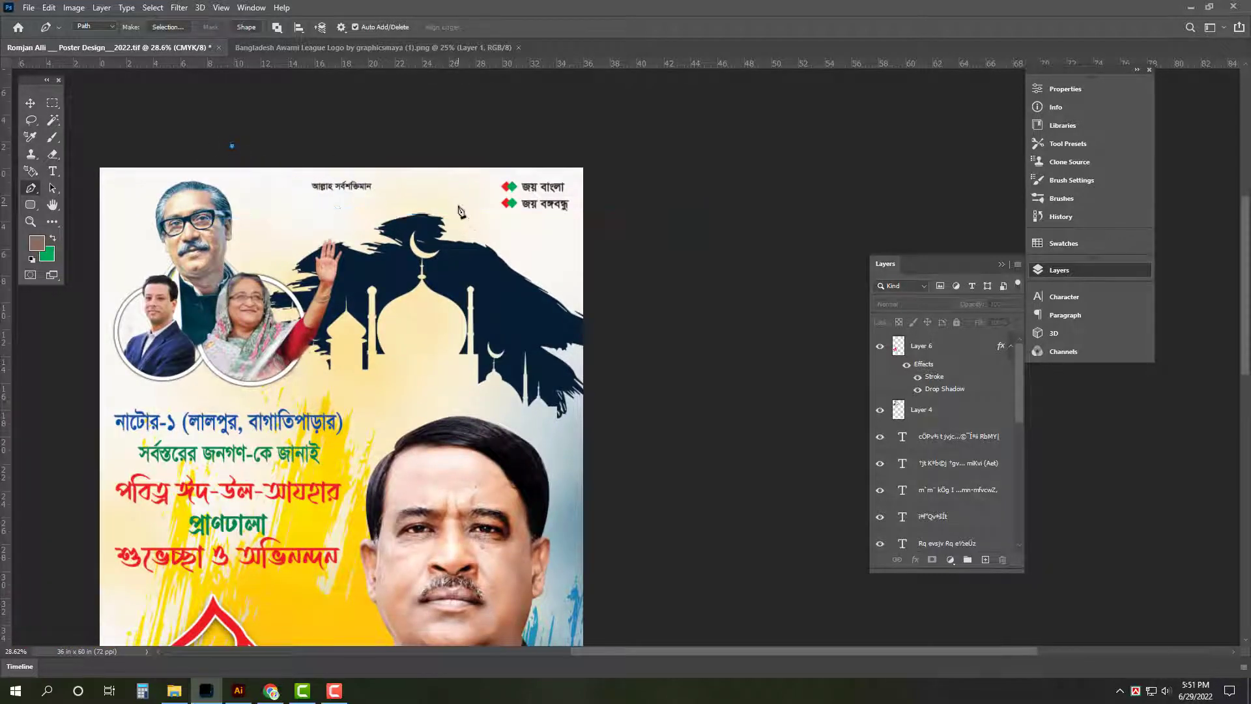
{"action": "left_click_drag", "start_coordinate": [458, 205], "coordinate": [612, 183]}
{"action": "left_click", "coordinate": [459, 206], "text": "alt"}
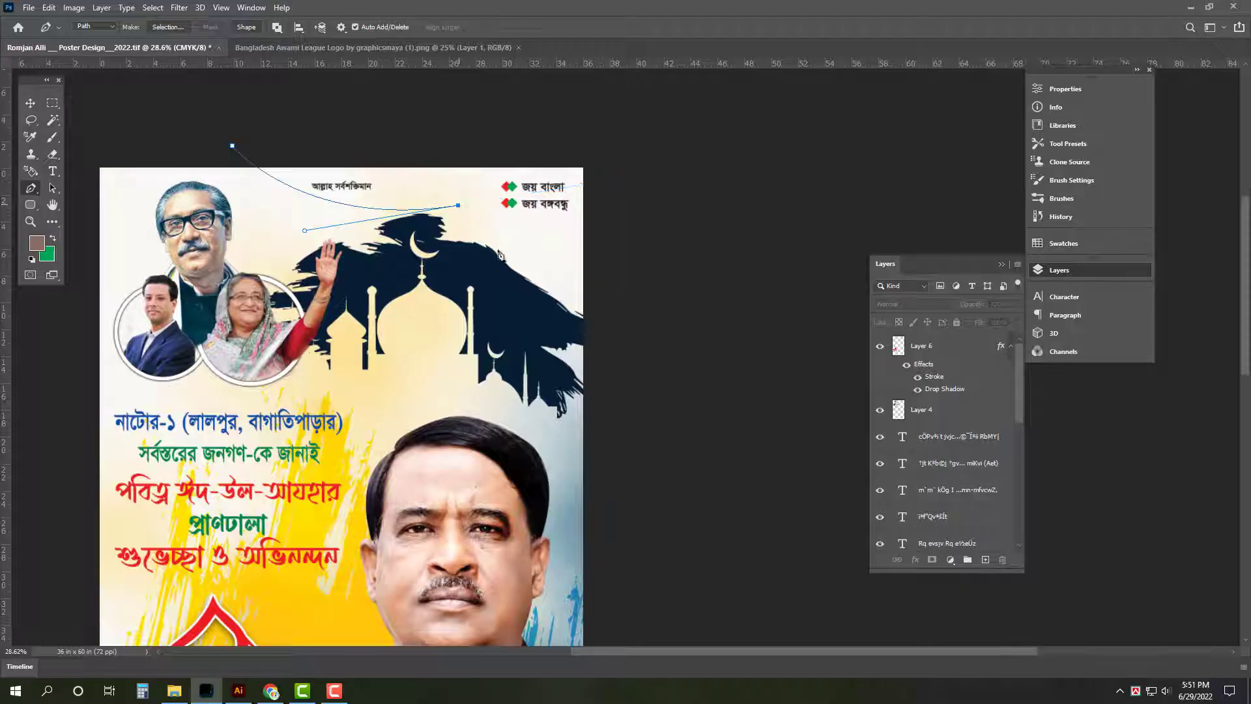
{"action": "left_click_drag", "start_coordinate": [603, 283], "coordinate": [648, 369]}
{"action": "left_click", "coordinate": [882, 173]}
{"action": "left_click", "coordinate": [586, 134]}
{"action": "key", "text": "ctrl+Return"}
Step: Put the wave selection on a new layer and fill it with blue sampled from the poster
{"action": "key", "text": "v"}
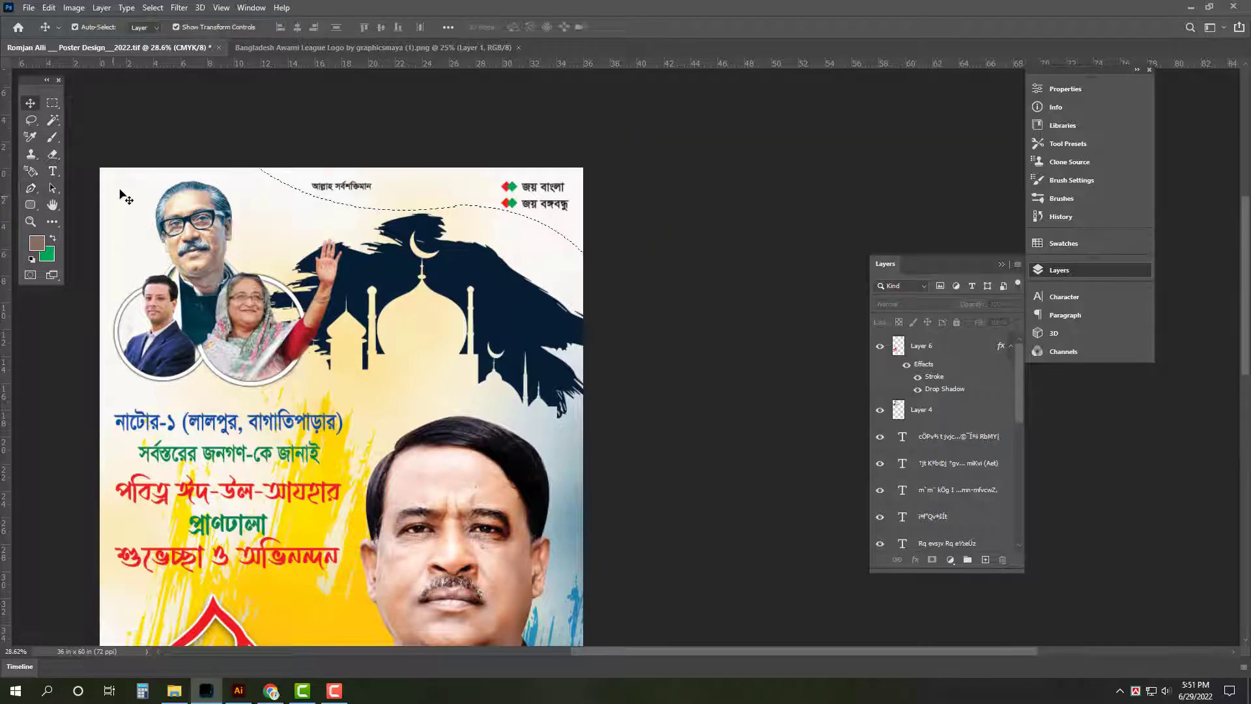
{"action": "key", "text": "ctrl+j"}
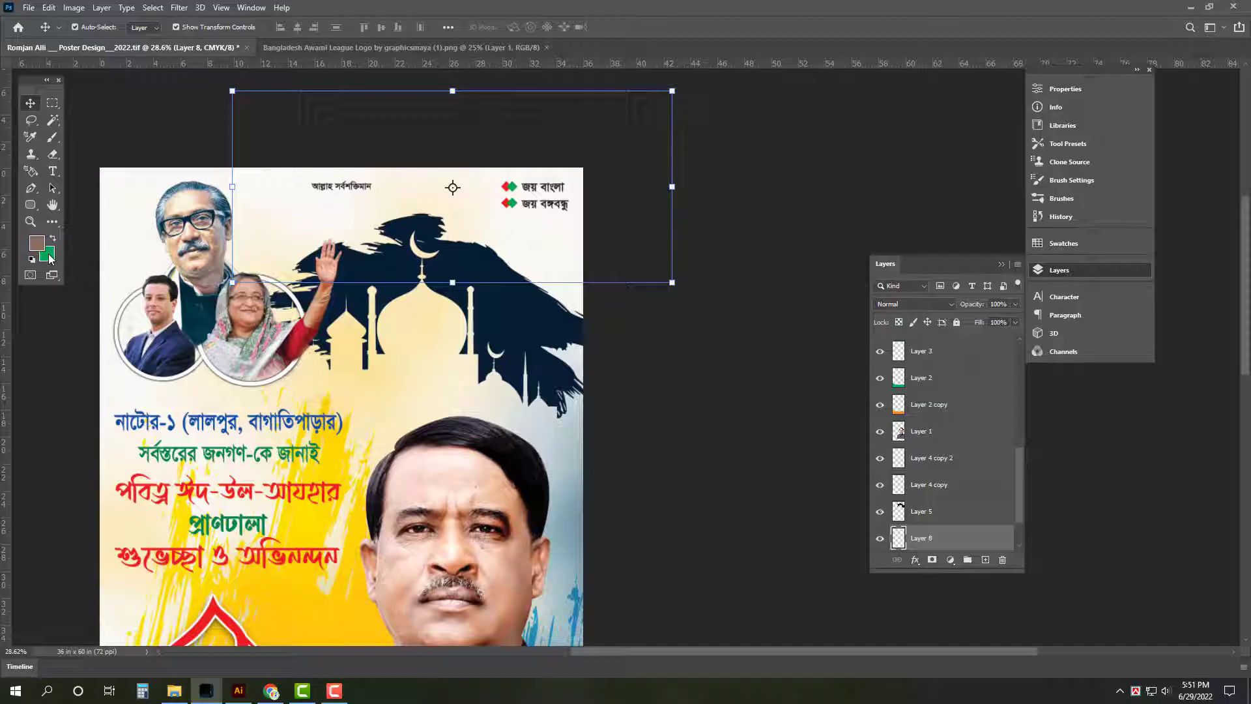
{"action": "key", "text": "o"}
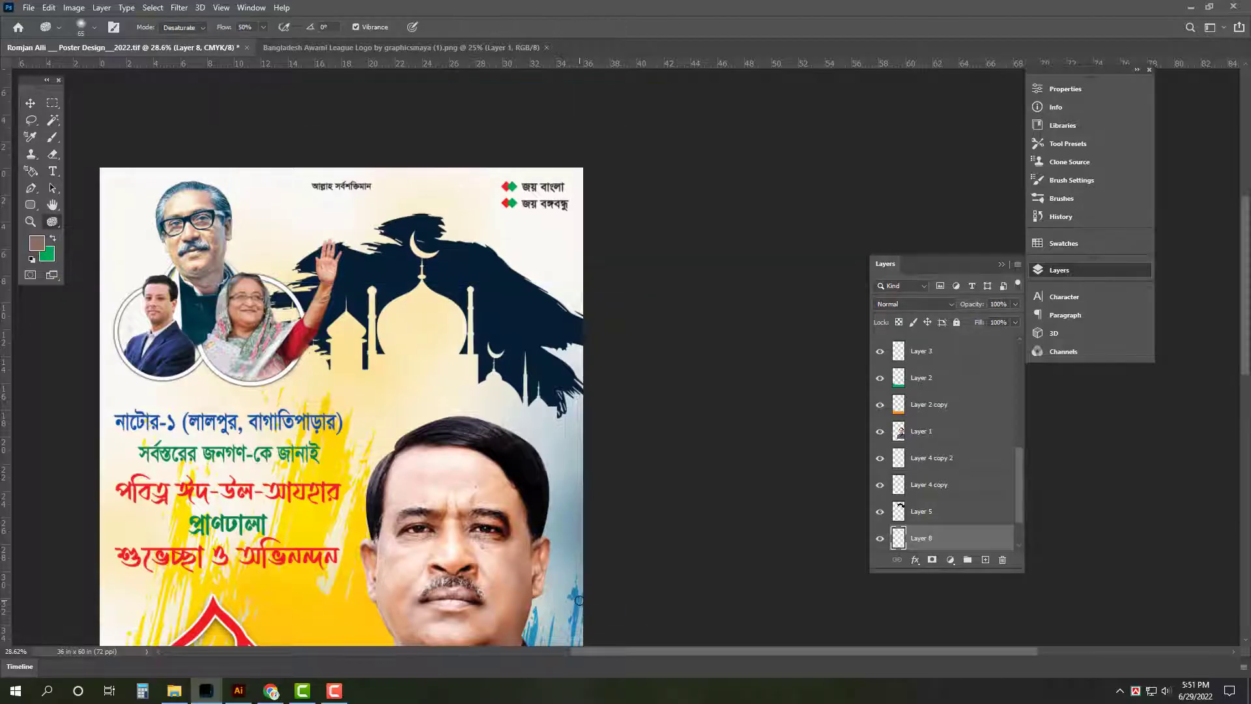
{"action": "key", "text": "i"}
{"action": "left_click", "coordinate": [576, 589]}
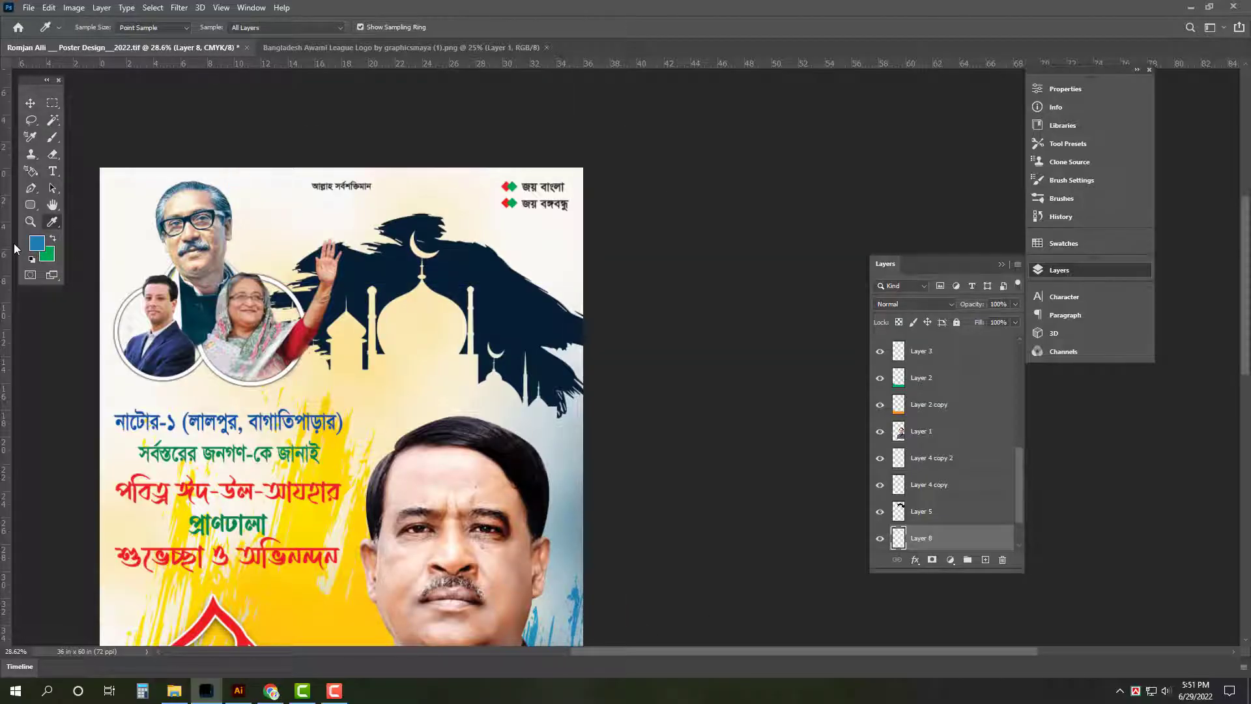
{"action": "left_click", "coordinate": [54, 239]}
{"action": "key", "text": "v"}
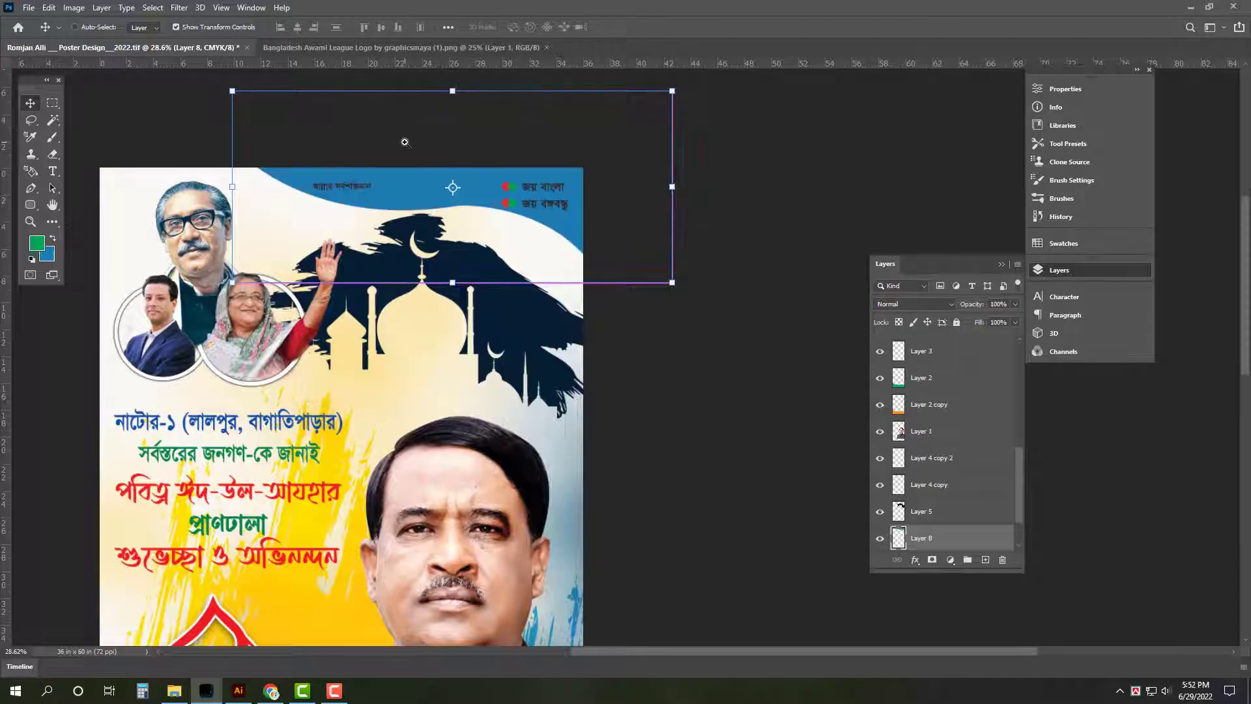
Step: Stretch the blue wave layer wider to the left with Free Transform
{"action": "scroll", "coordinate": [405, 143], "scroll_direction": "up", "scroll_amount": 3}
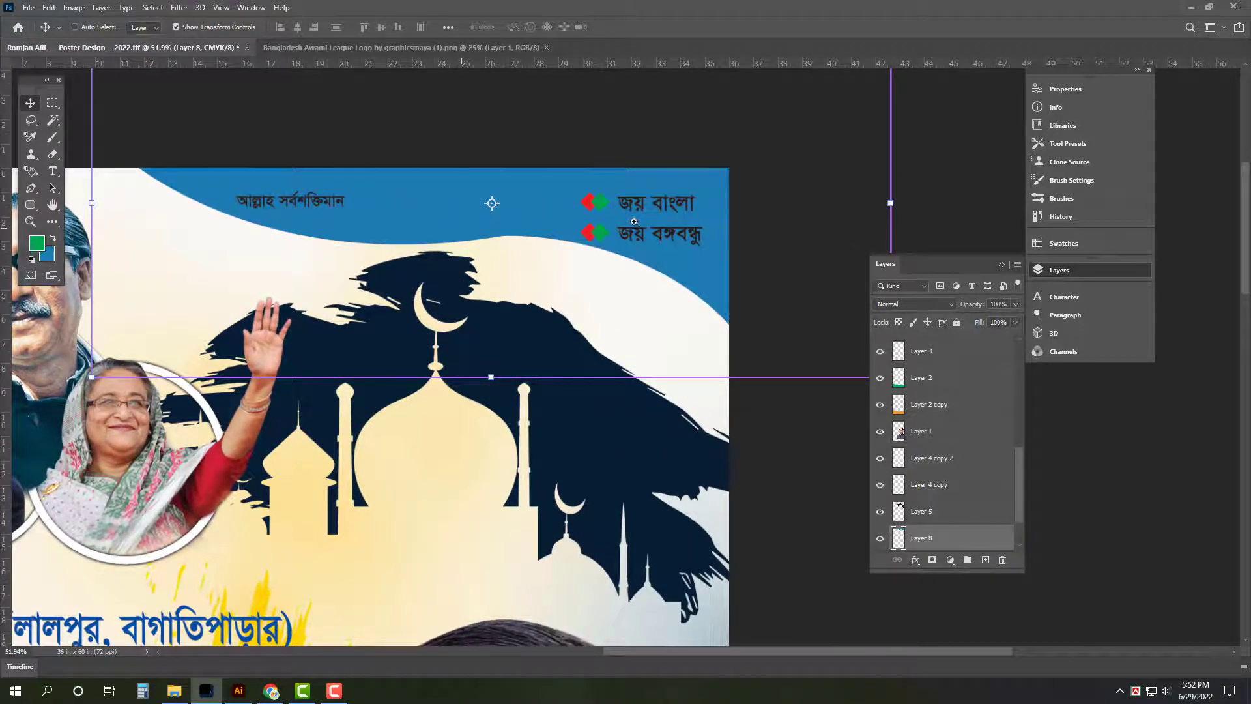
{"action": "scroll", "coordinate": [634, 222], "scroll_direction": "down", "scroll_amount": 1}
{"action": "scroll", "coordinate": [483, 226], "scroll_direction": "down", "scroll_amount": 1}
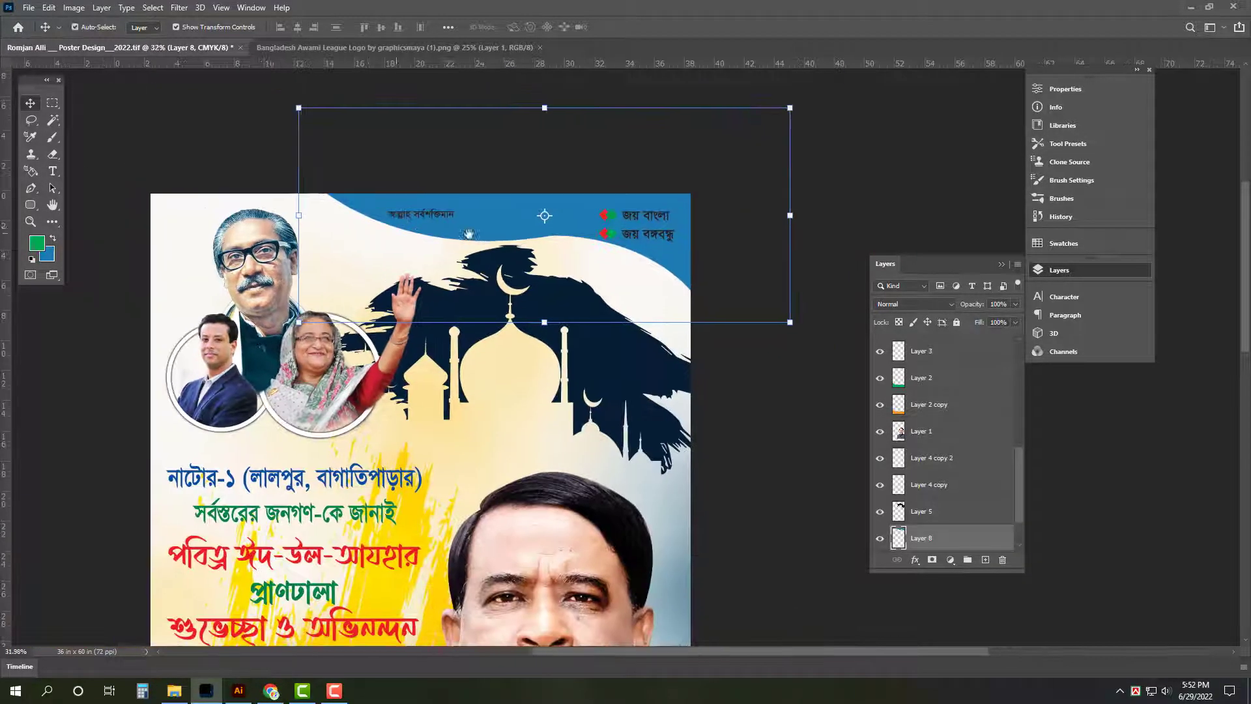
{"action": "scroll", "coordinate": [483, 226], "scroll_direction": "down", "scroll_amount": 1}
{"action": "key", "text": "ctrl+t"}
{"action": "left_click_drag", "start_coordinate": [349, 214], "coordinate": [306, 206]}
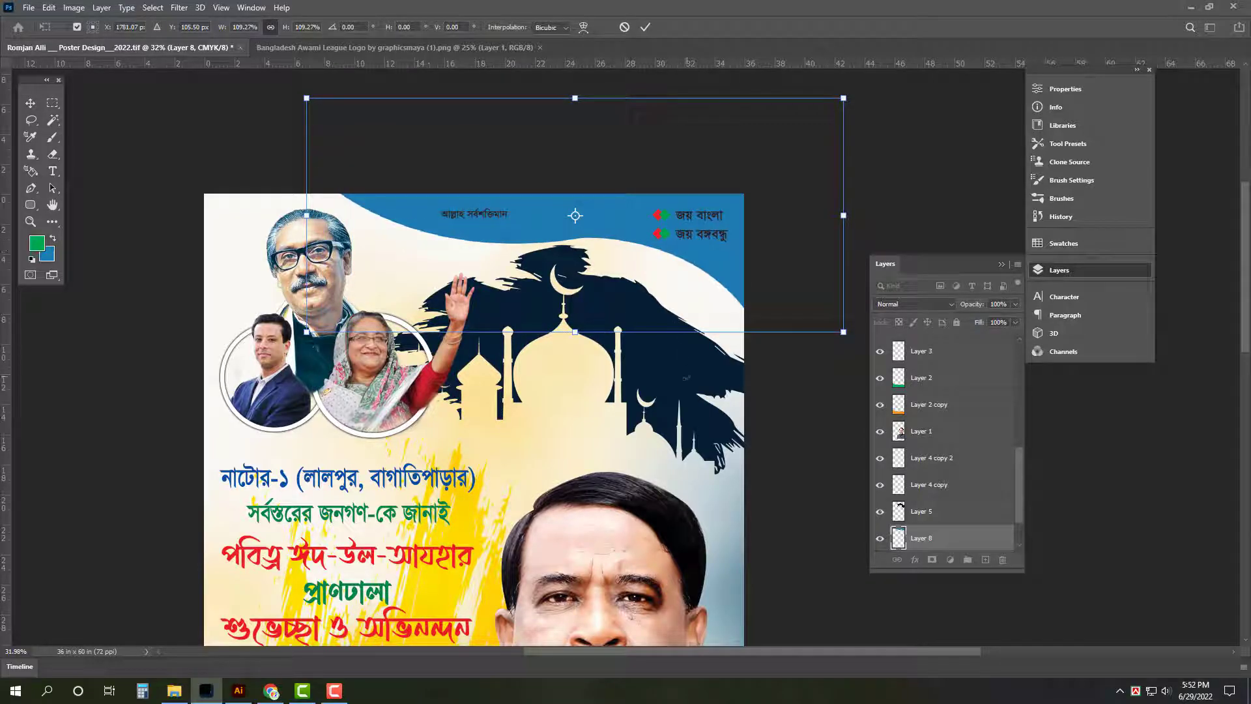
Step: Commit the wave resize, then enlarge the mosque silhouette and shift it right
{"action": "key", "text": "Return"}
{"action": "left_click", "coordinate": [664, 377]}
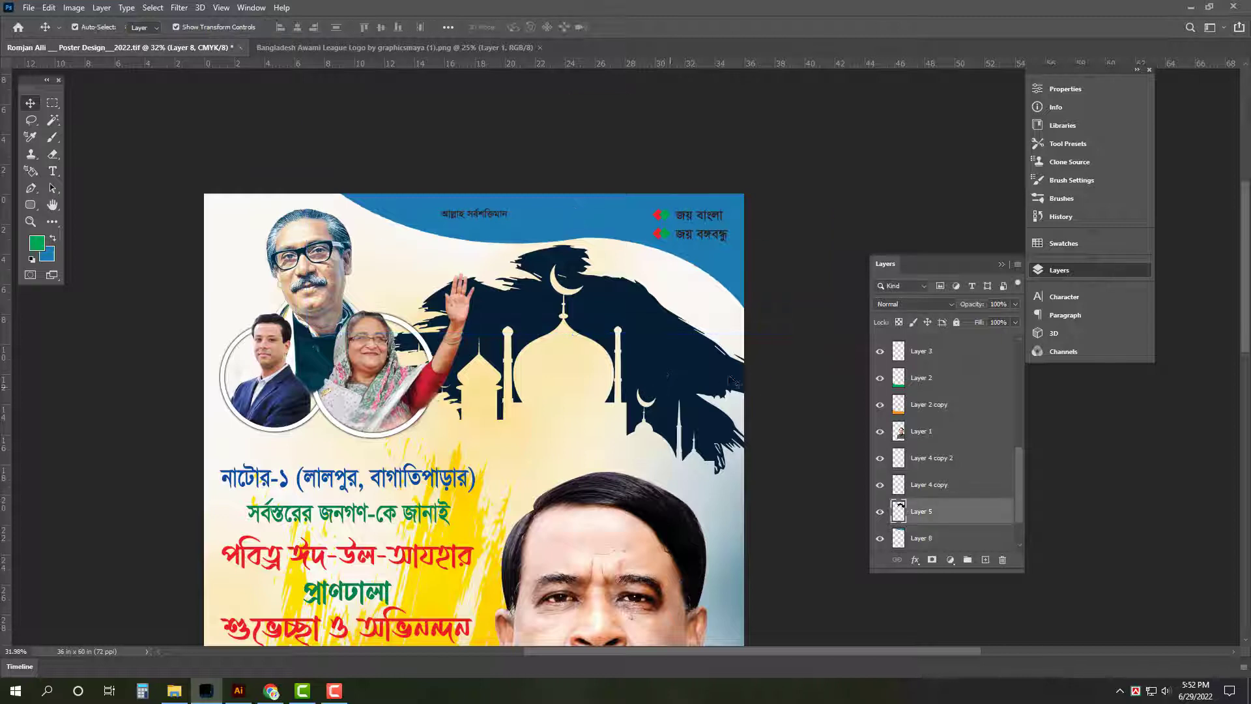
{"action": "key", "text": "ctrl+t"}
{"action": "left_click_drag", "start_coordinate": [766, 359], "coordinate": [802, 359]}
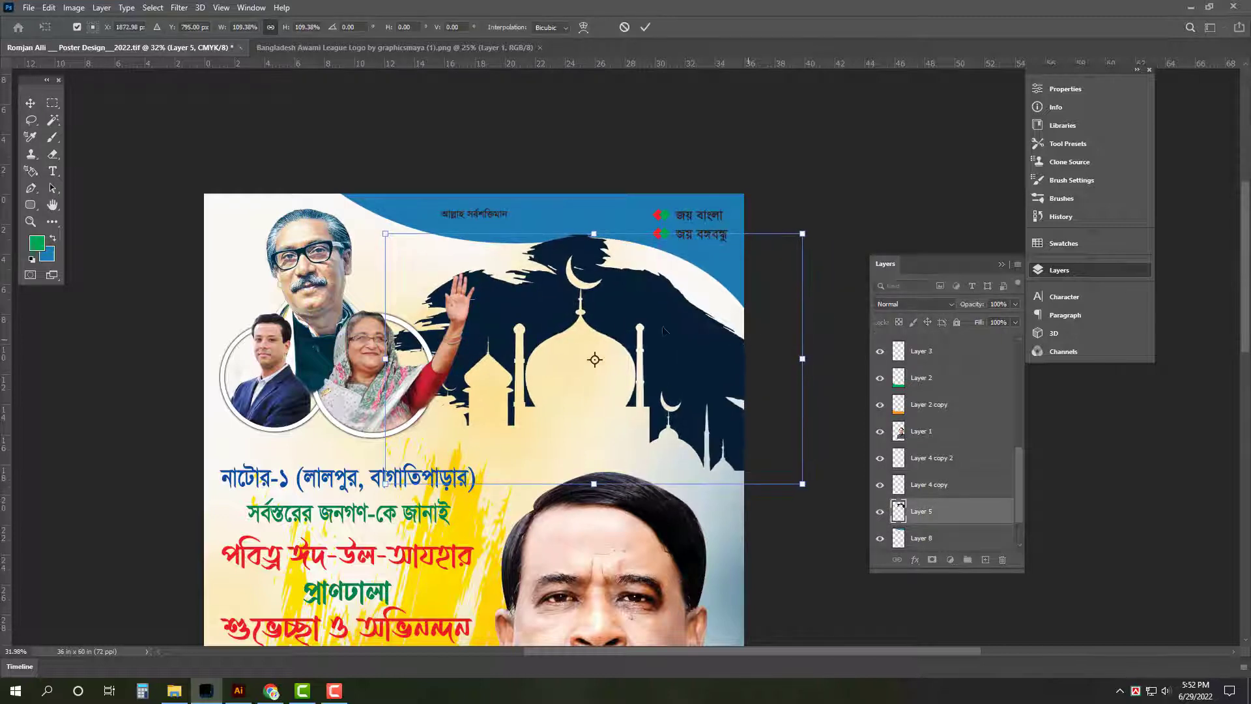
{"action": "left_click_drag", "start_coordinate": [664, 331], "coordinate": [675, 330]}
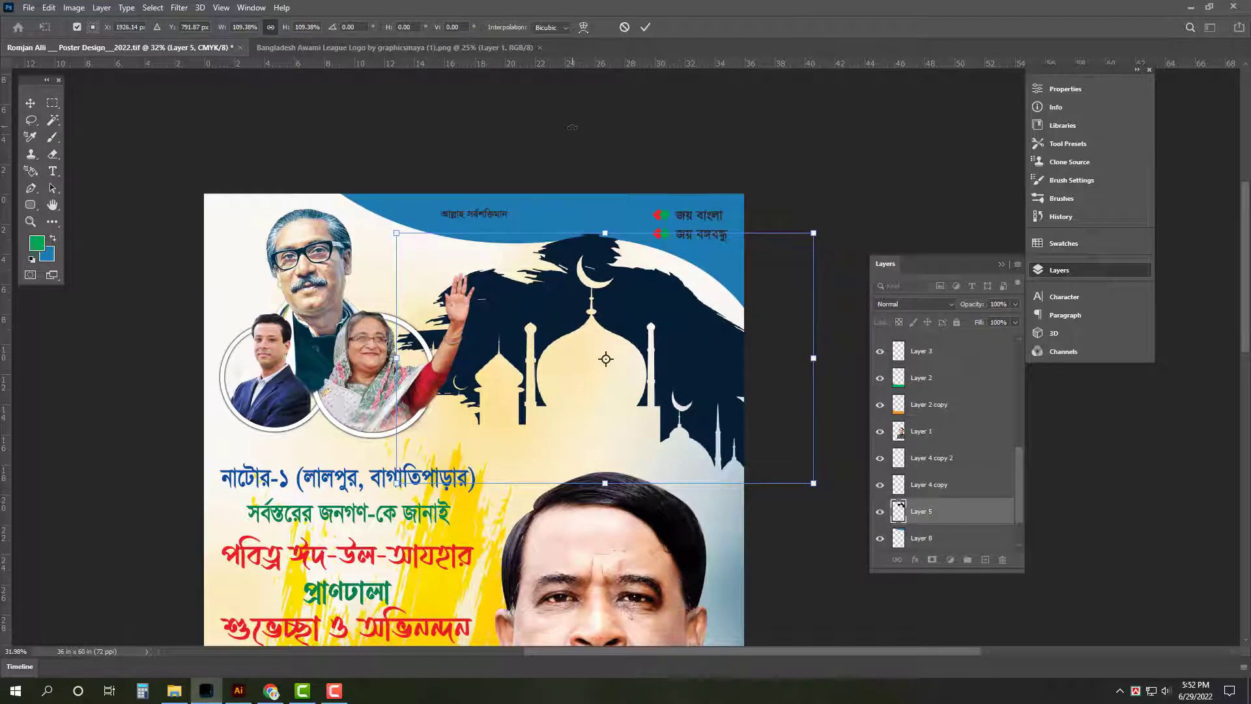
{"action": "key", "text": "Return"}
Step: Select the header text lines, set the background swatch white, zoom in, and revert them dark
{"action": "scroll", "coordinate": [671, 268], "scroll_direction": "up", "scroll_amount": 3, "text": "alt"}
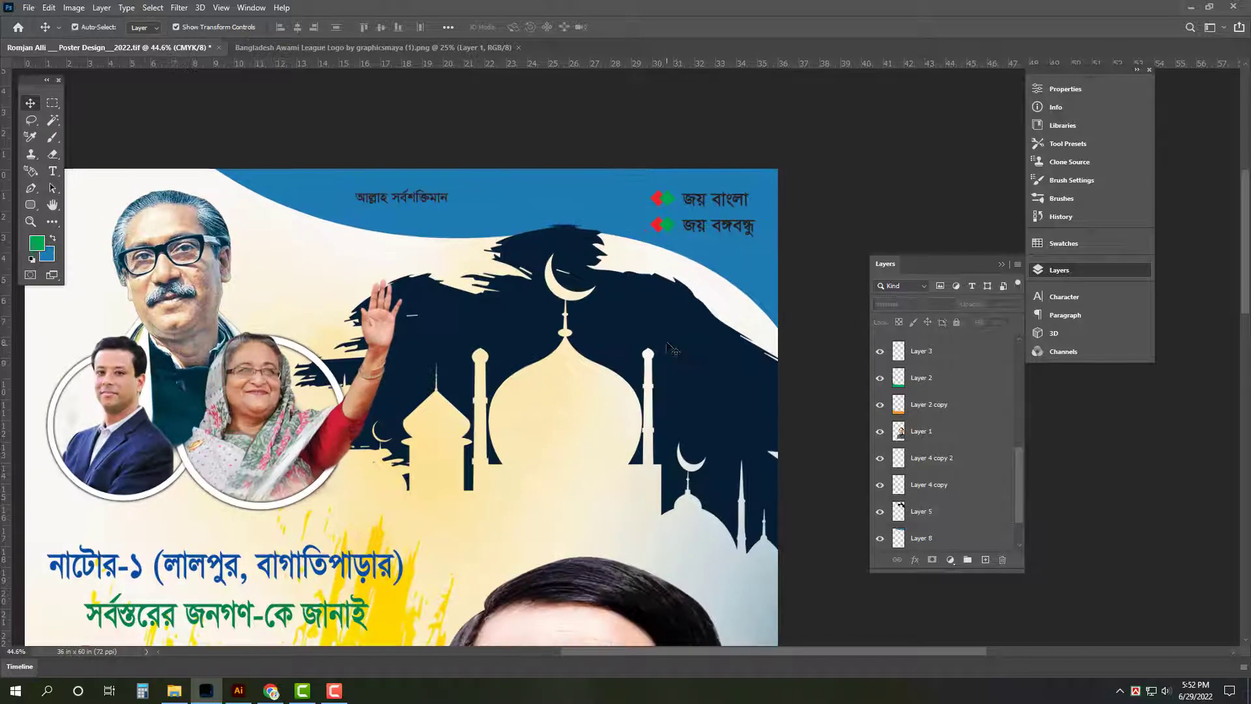
{"action": "left_click", "coordinate": [391, 197]}
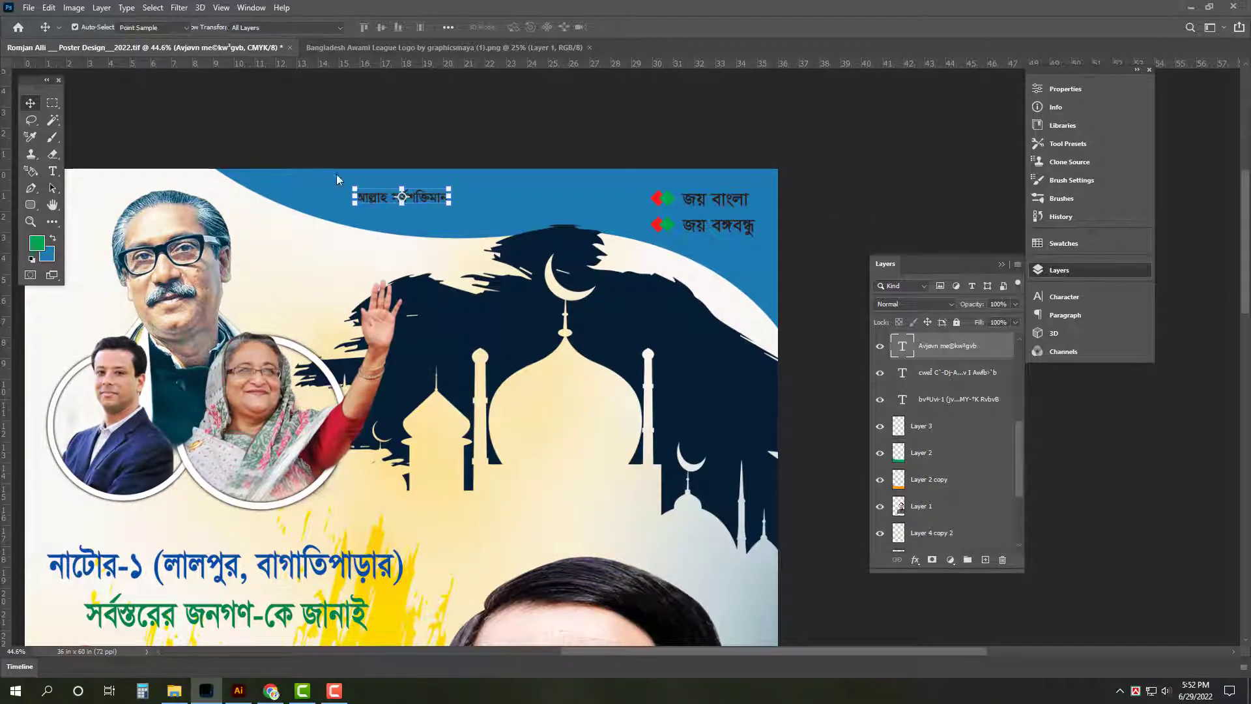
{"action": "left_click", "coordinate": [47, 254]}
{"action": "left_click", "coordinate": [515, 171]}
{"action": "left_click", "coordinate": [806, 175]}
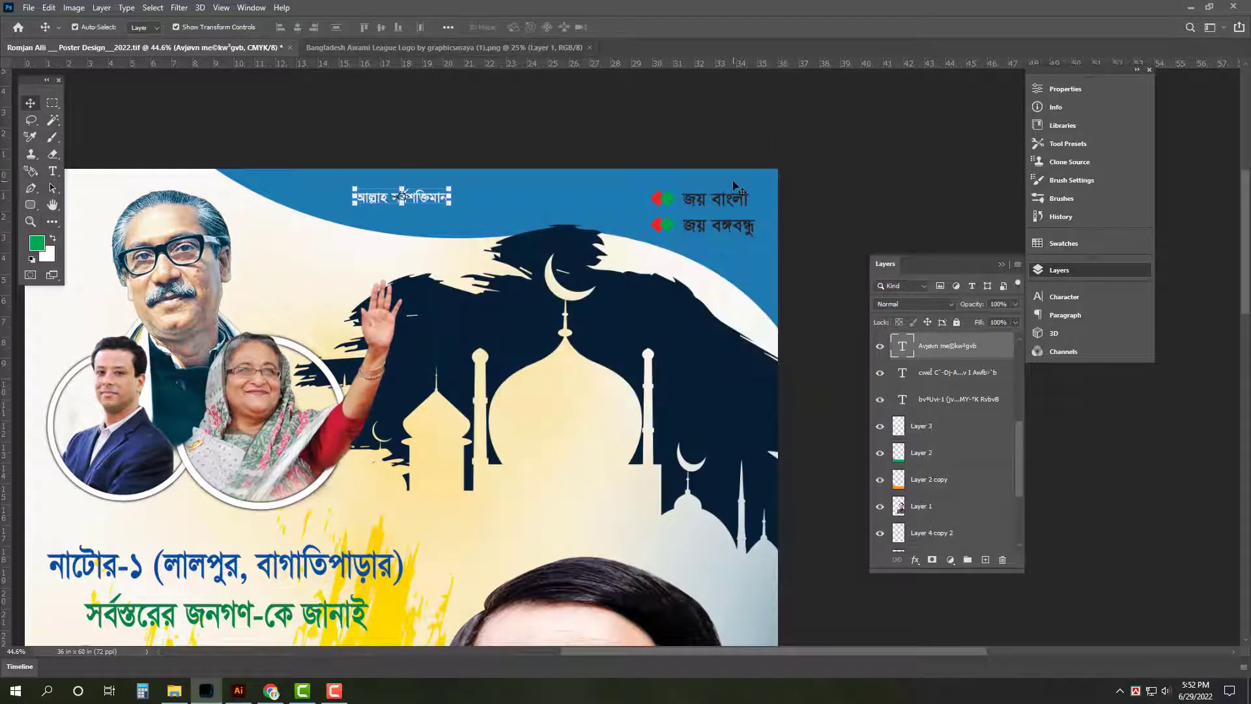
{"action": "left_click", "coordinate": [719, 202]}
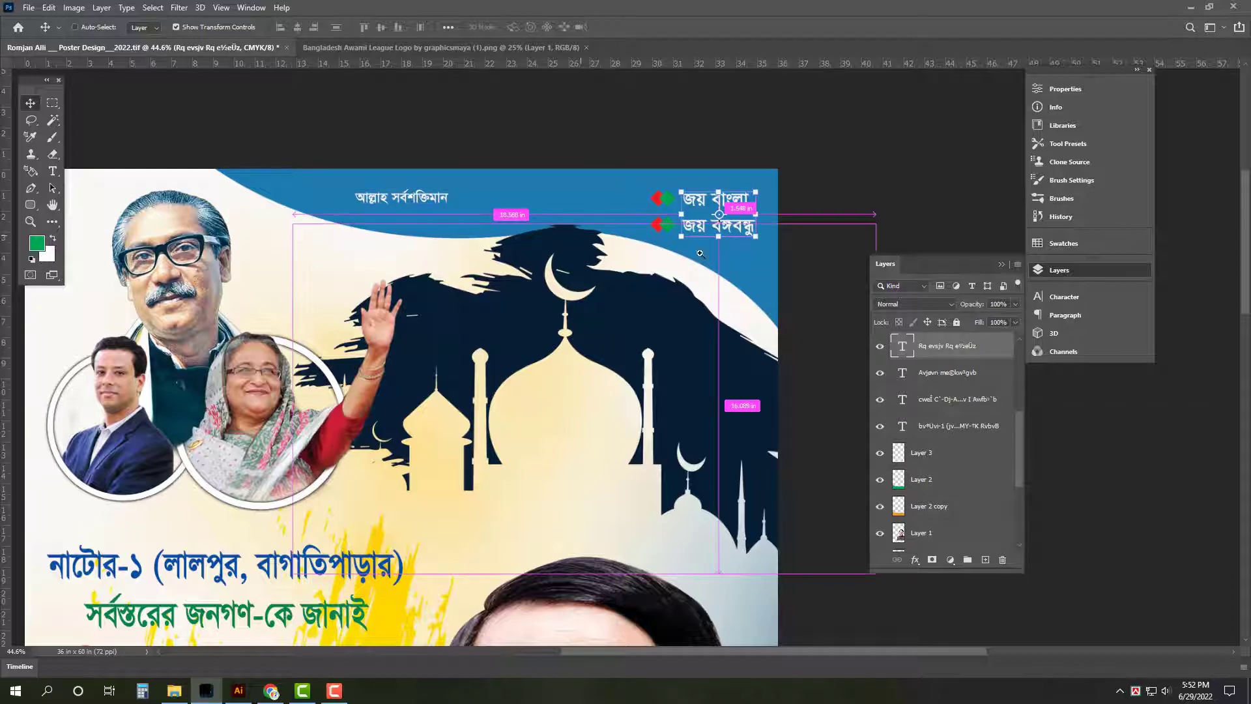
{"action": "left_click", "coordinate": [779, 236]}
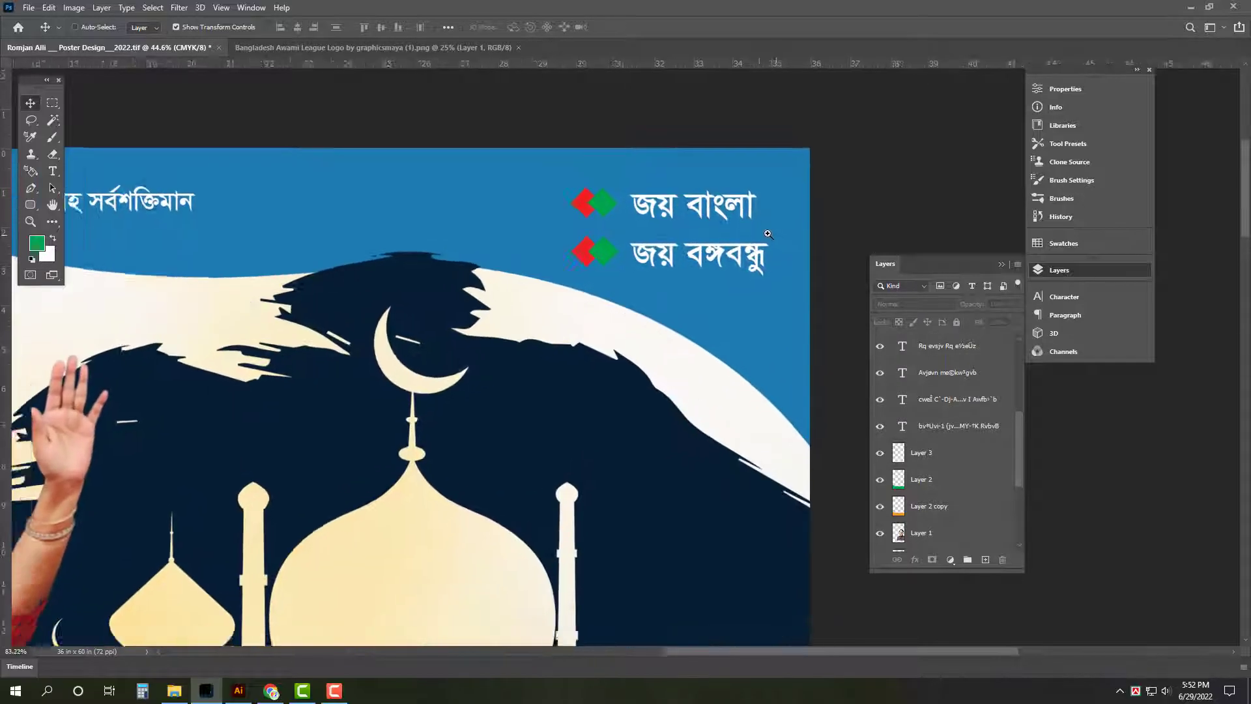
{"action": "left_click_drag", "start_coordinate": [778, 236], "coordinate": [768, 234]}
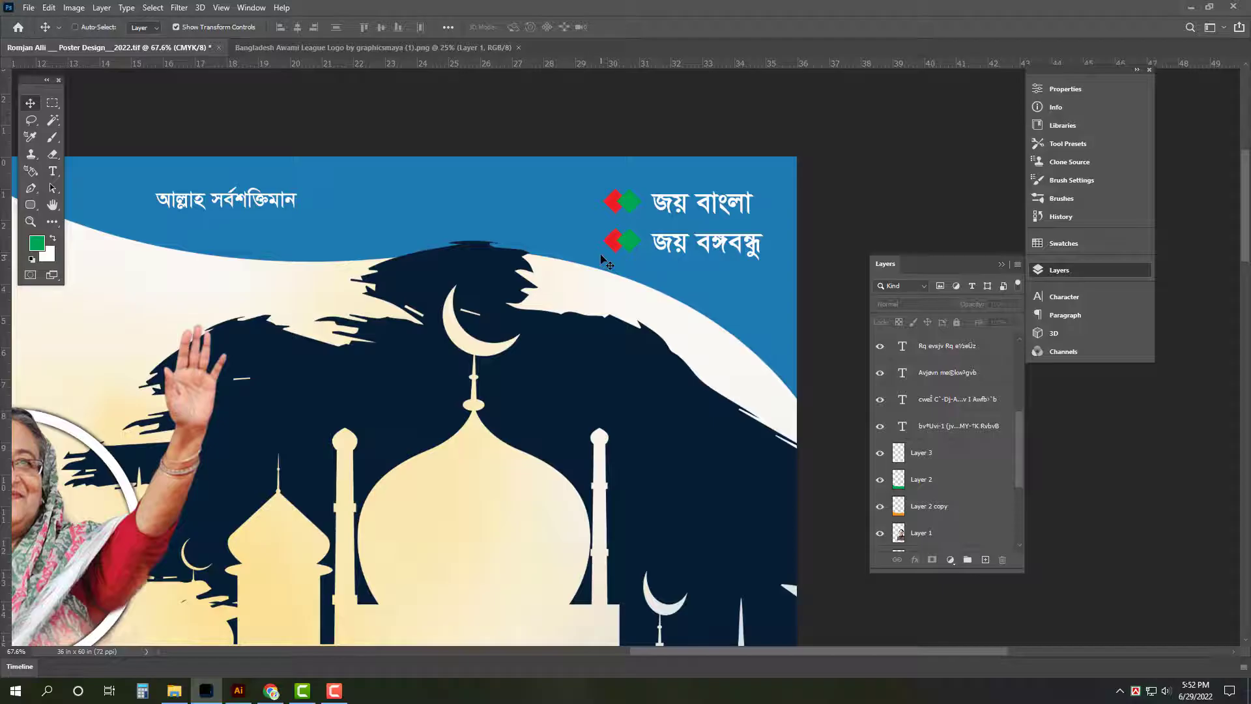
{"action": "left_click_drag", "start_coordinate": [606, 262], "coordinate": [591, 296]}
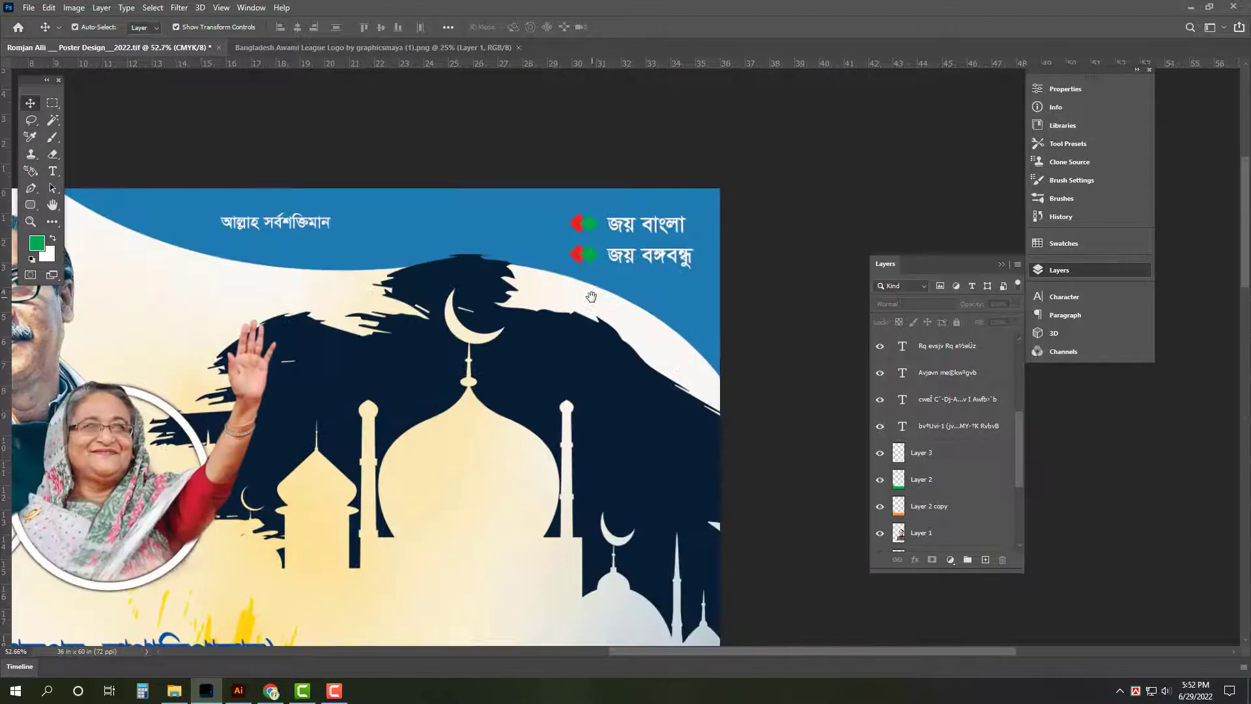
{"action": "key", "text": "ctrl+z"}
{"action": "key", "text": "ctrl+z"}
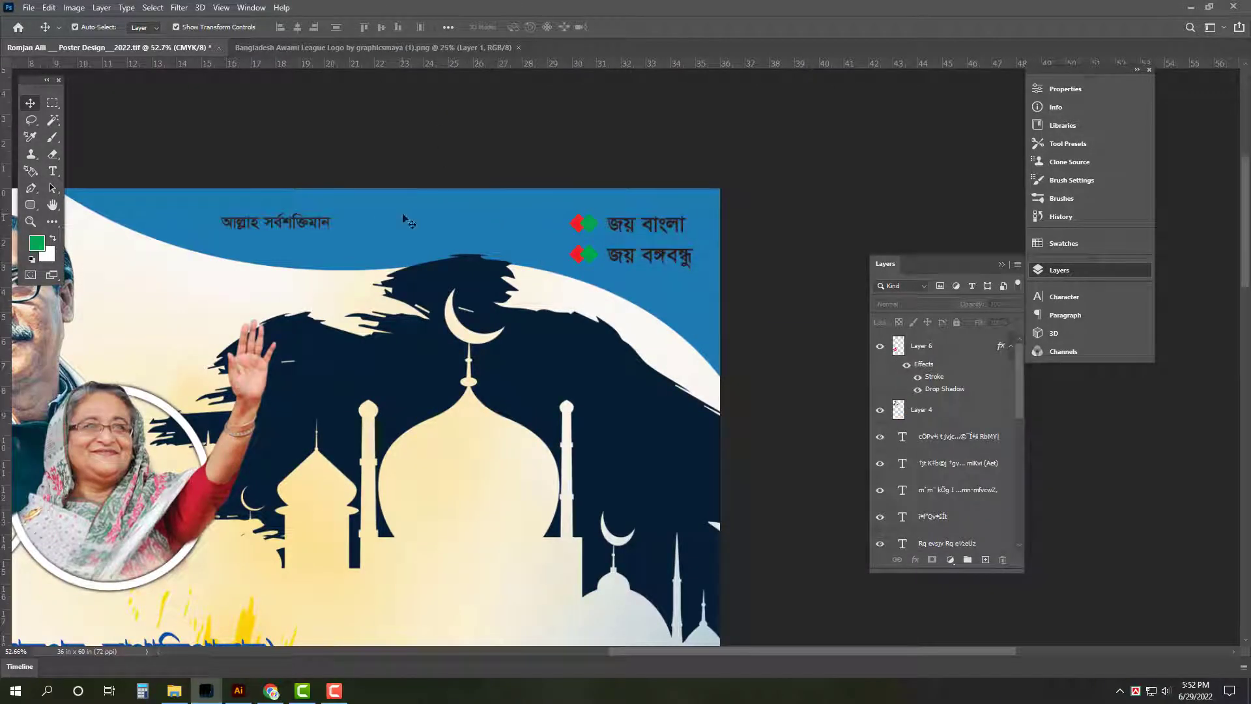
Step: Fill the top band light grey (K 10) and add a grey copy offset slightly below it
{"action": "key", "text": "ctrl+v"}
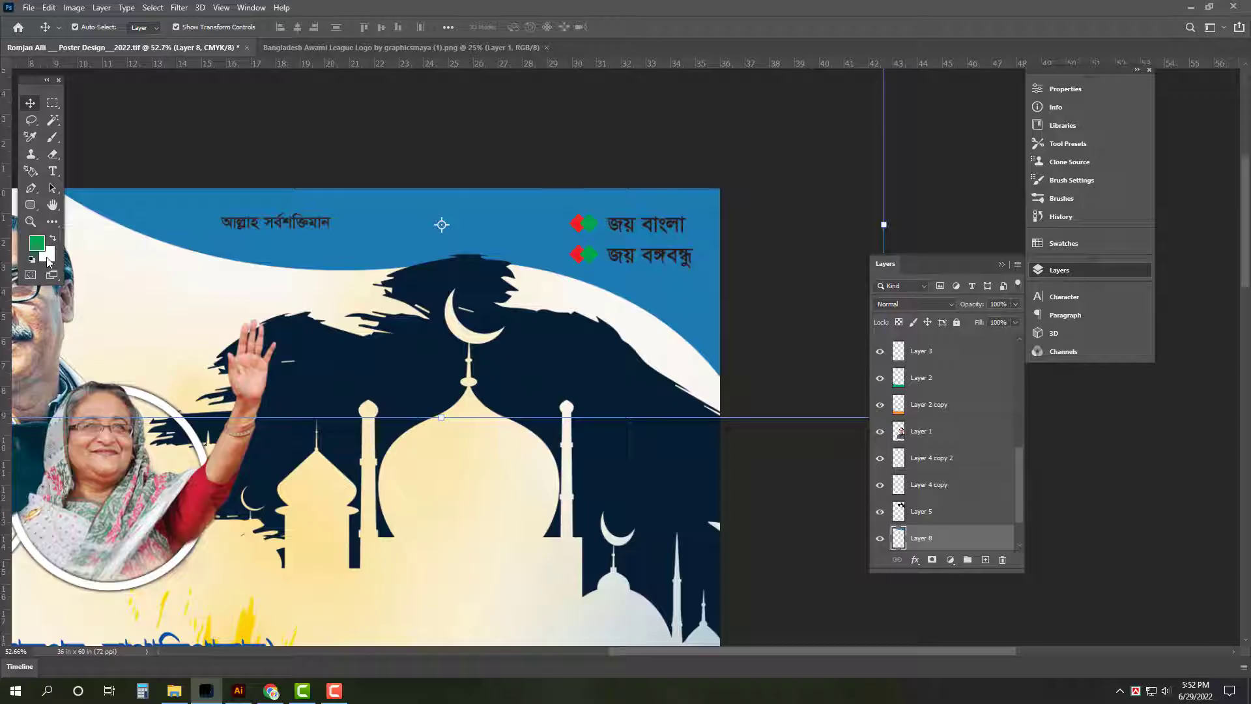
{"action": "left_click", "coordinate": [47, 259]}
{"action": "type", "text": "10"}
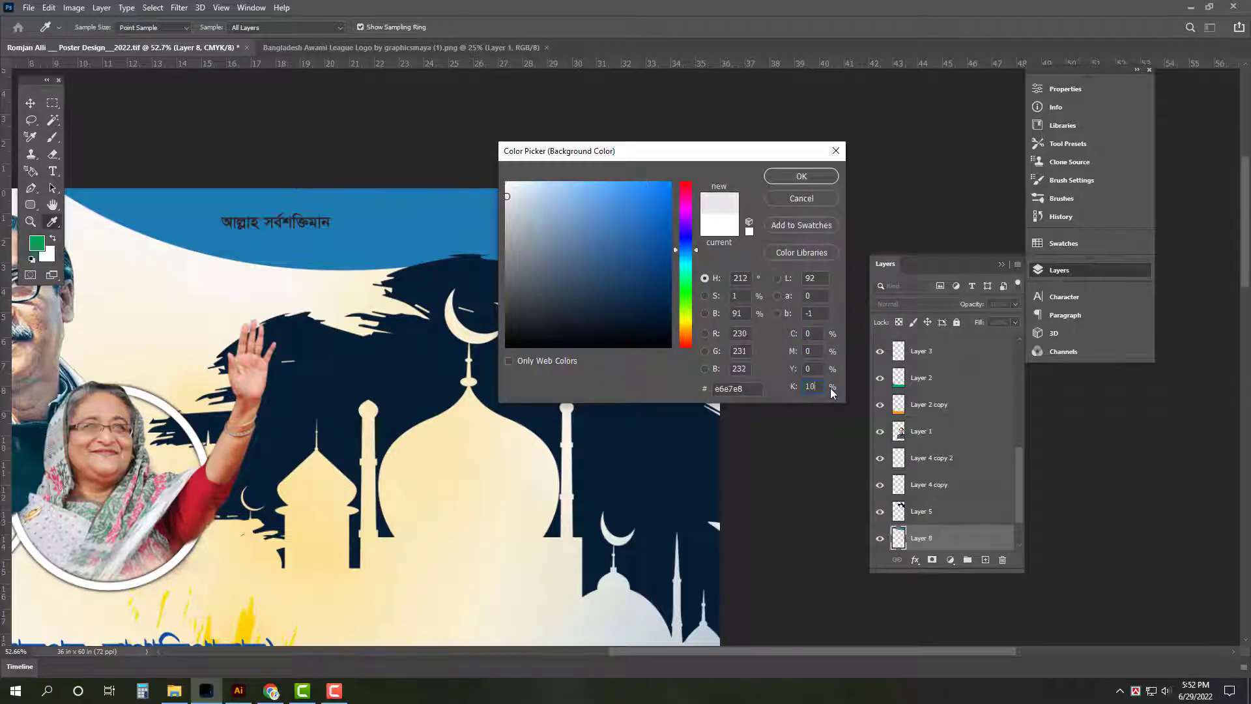
{"action": "key", "text": "Return"}
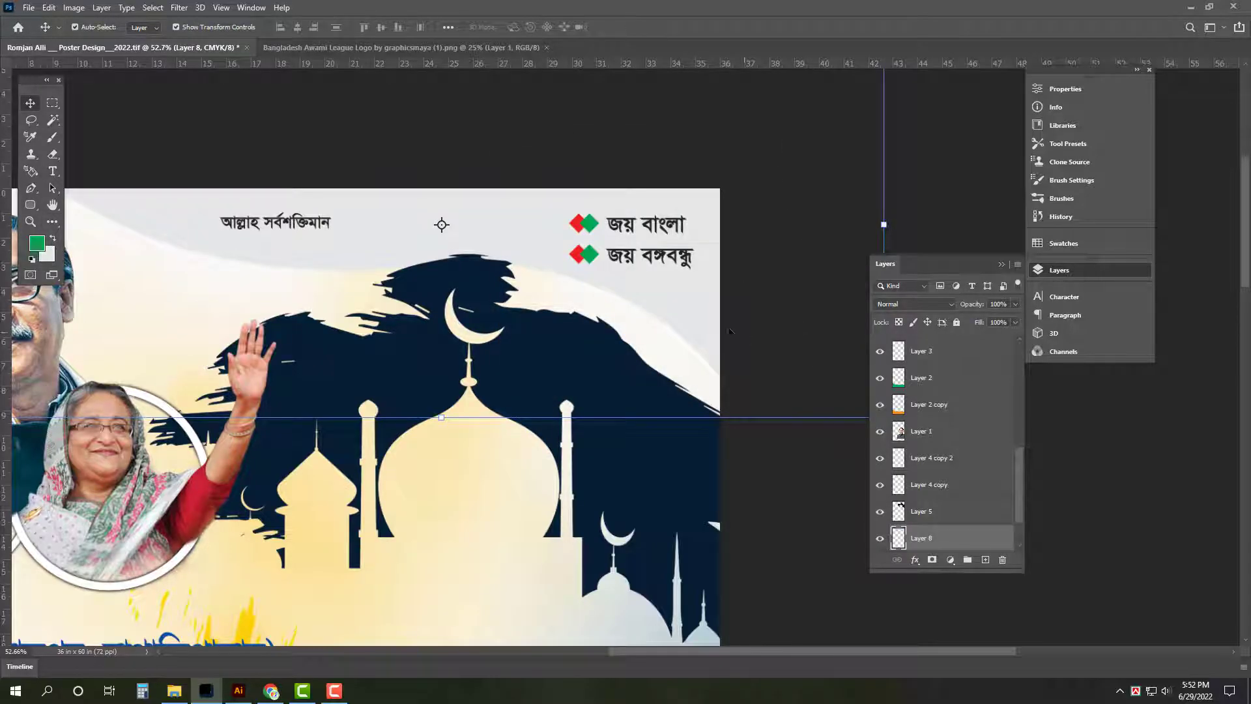
{"action": "left_click_drag", "start_coordinate": [706, 306], "coordinate": [705, 321]}
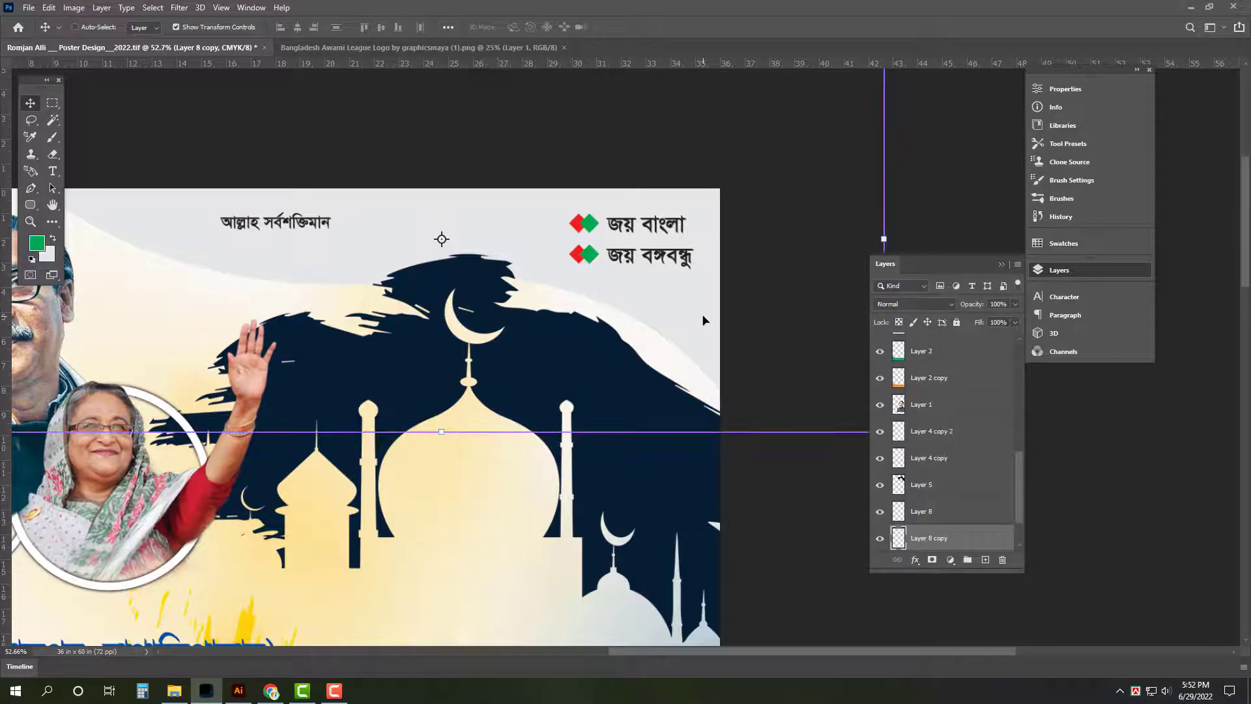
{"action": "left_click", "coordinate": [54, 256]}
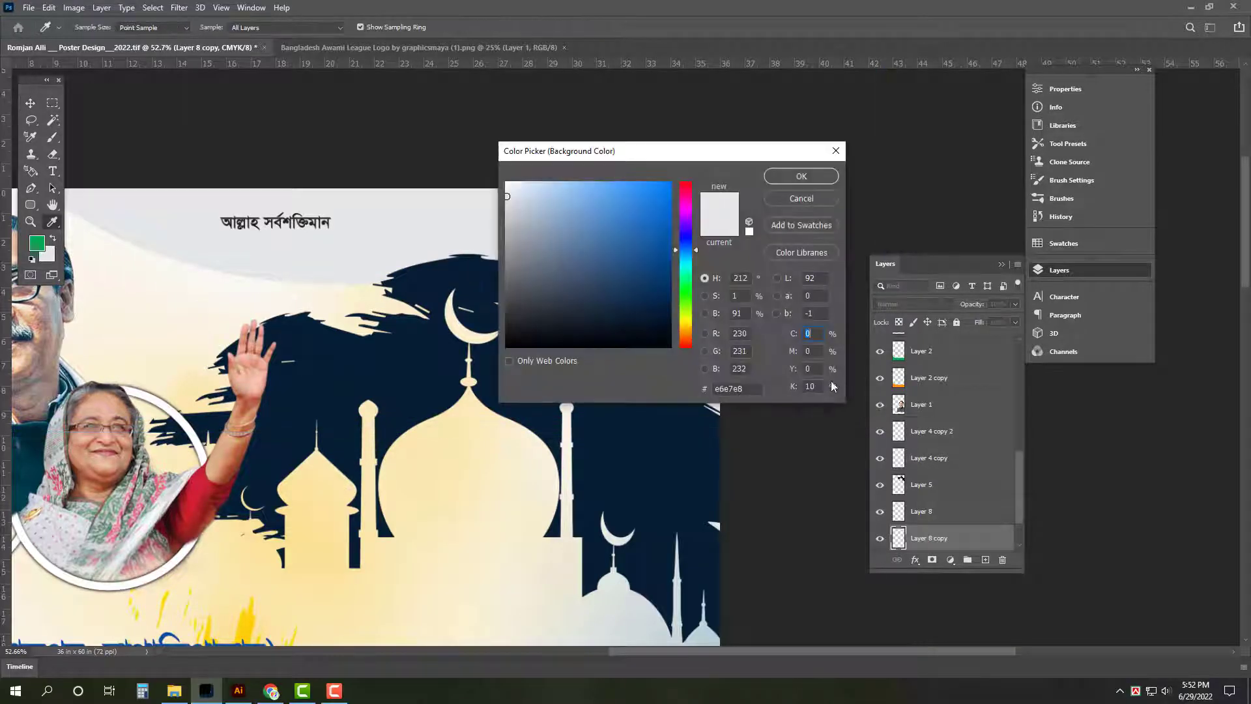
{"action": "key", "text": "Return"}
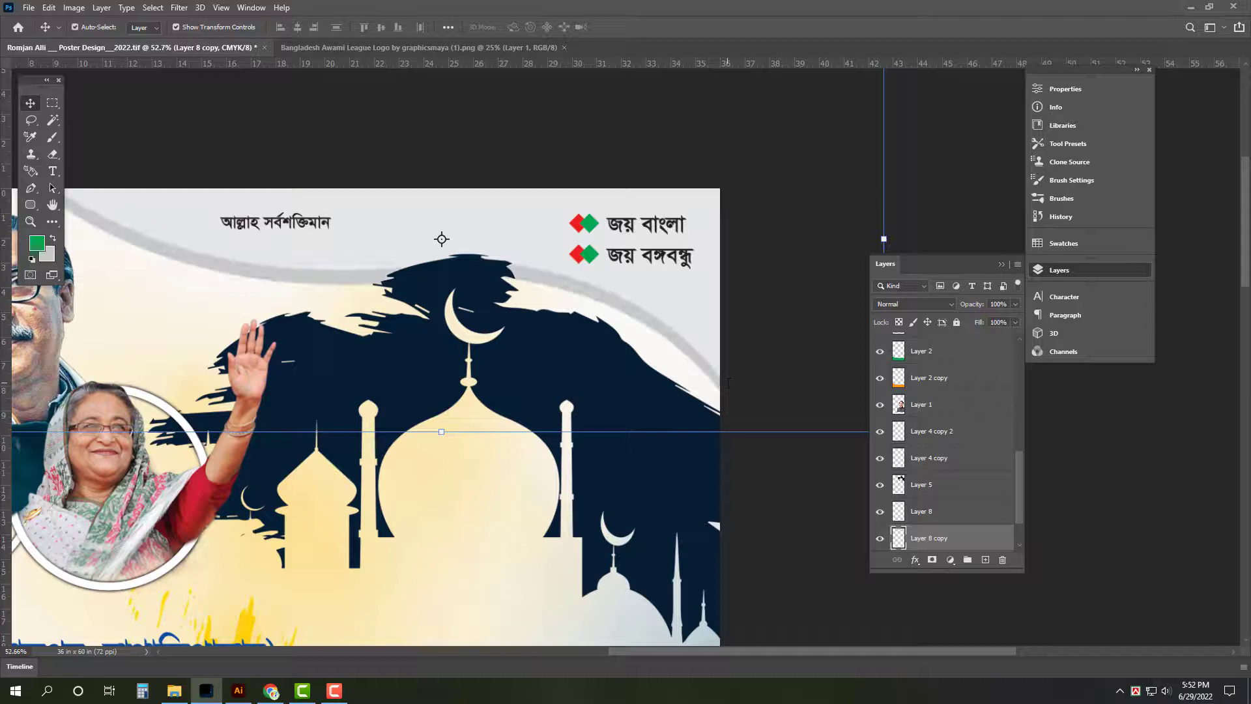
{"action": "left_click", "coordinate": [798, 215]}
{"action": "key", "text": "ctrl+0"}
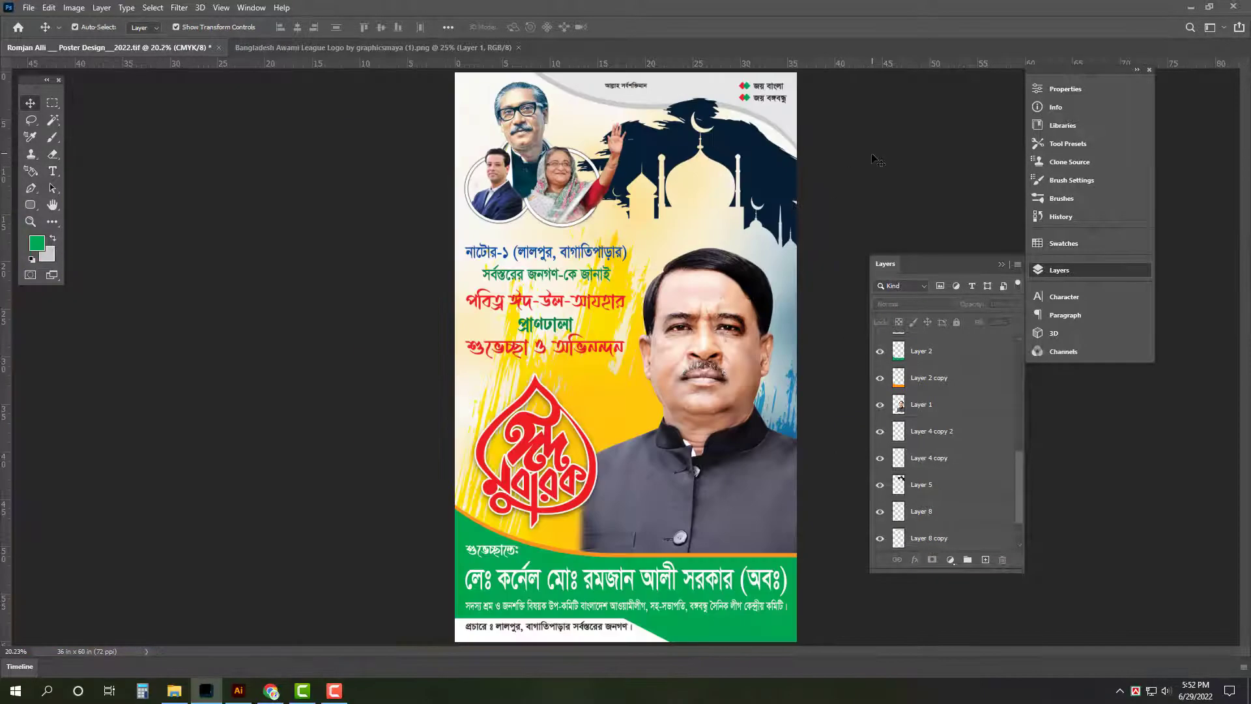
{"action": "left_click_drag", "start_coordinate": [598, 272], "coordinate": [636, 309]}
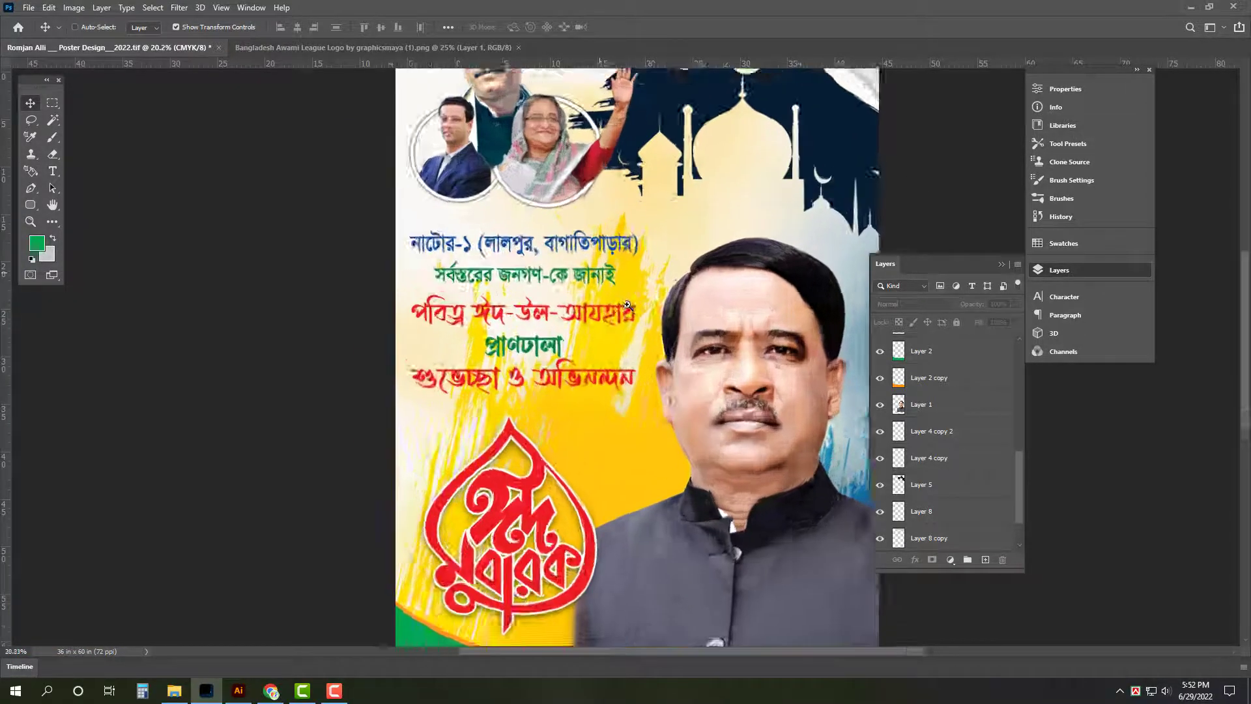
Step: Give the headline text a stroke and a drop shadow with distance 6 and 57% opacity
{"action": "left_click", "coordinate": [605, 245], "text": "ctrl"}
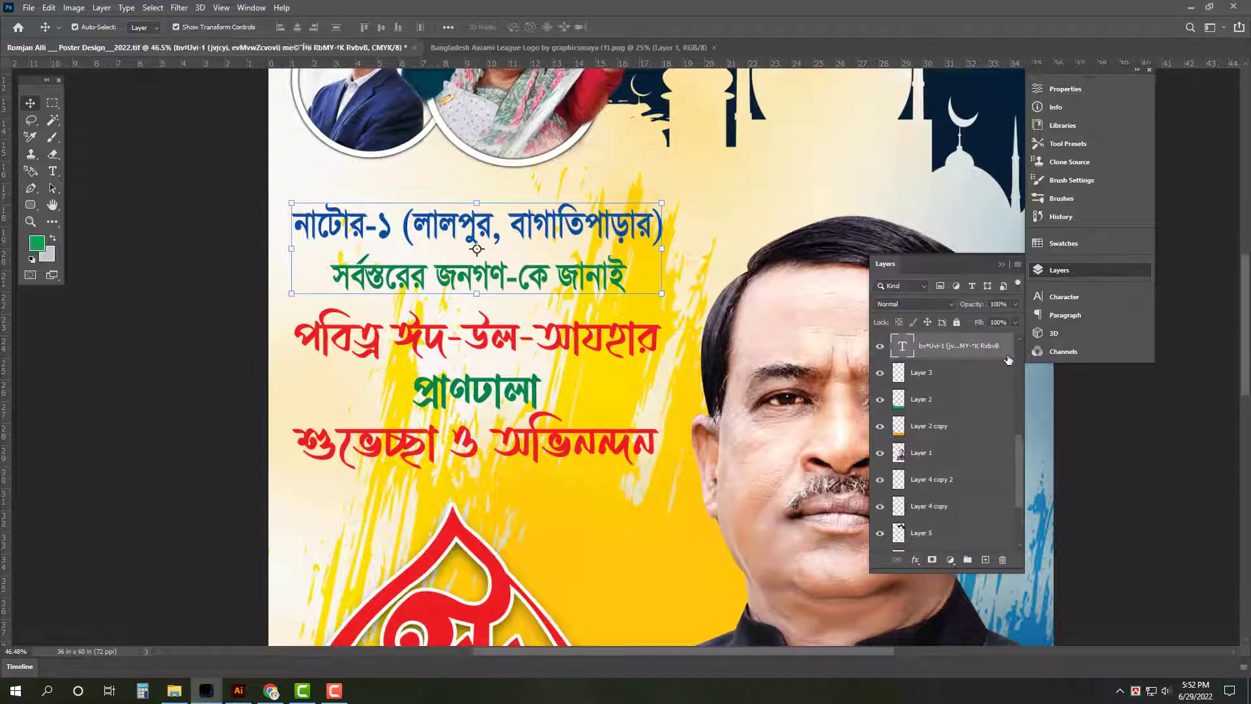
{"action": "double_click", "coordinate": [978, 346]}
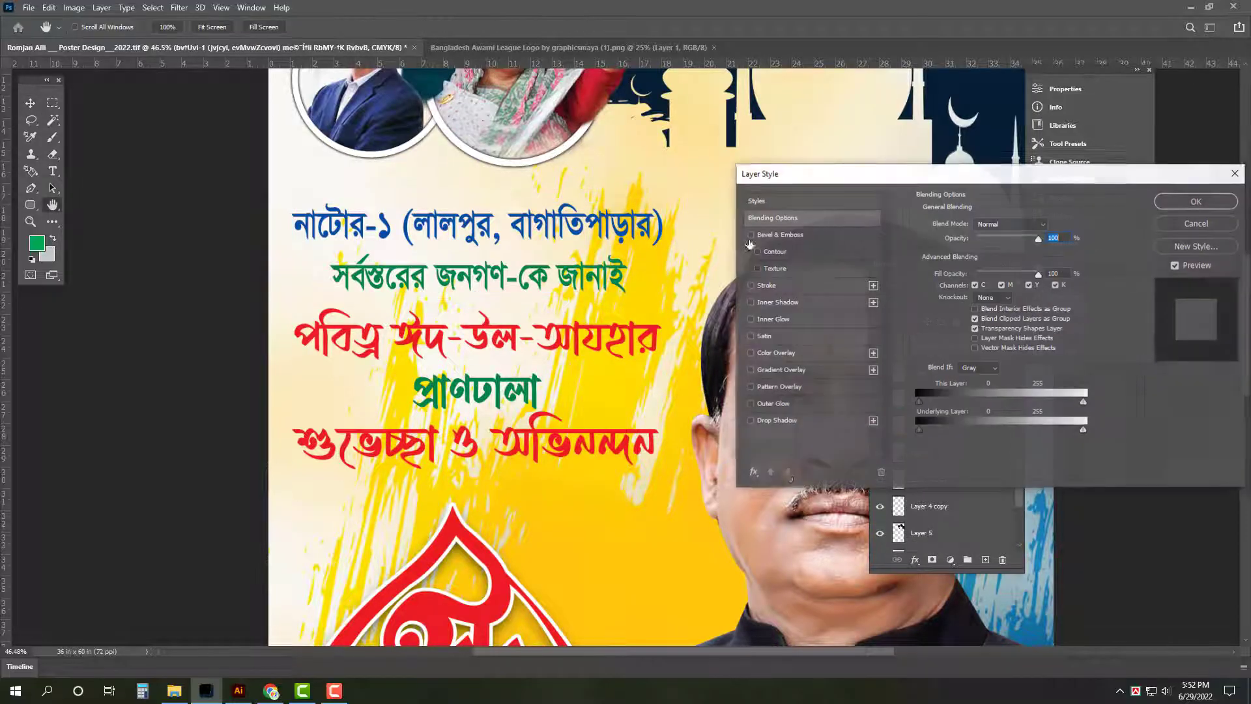
{"action": "left_click", "coordinate": [808, 422]}
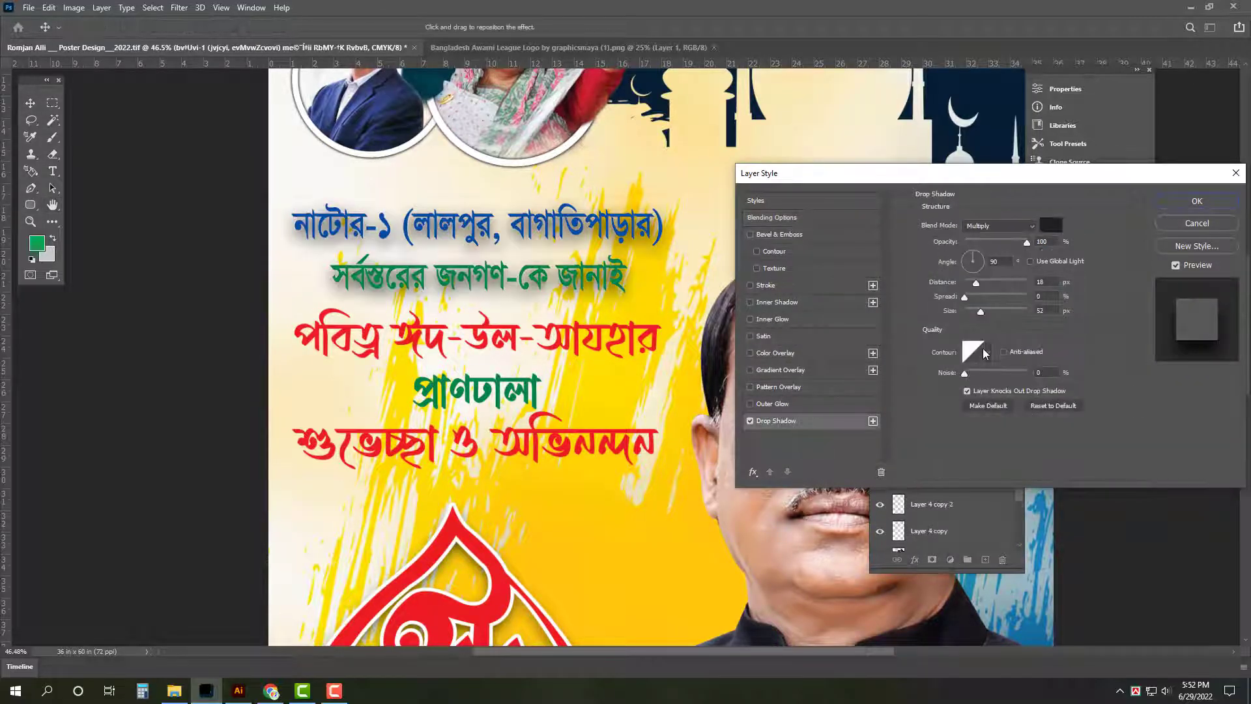
{"action": "left_click", "coordinate": [977, 310]}
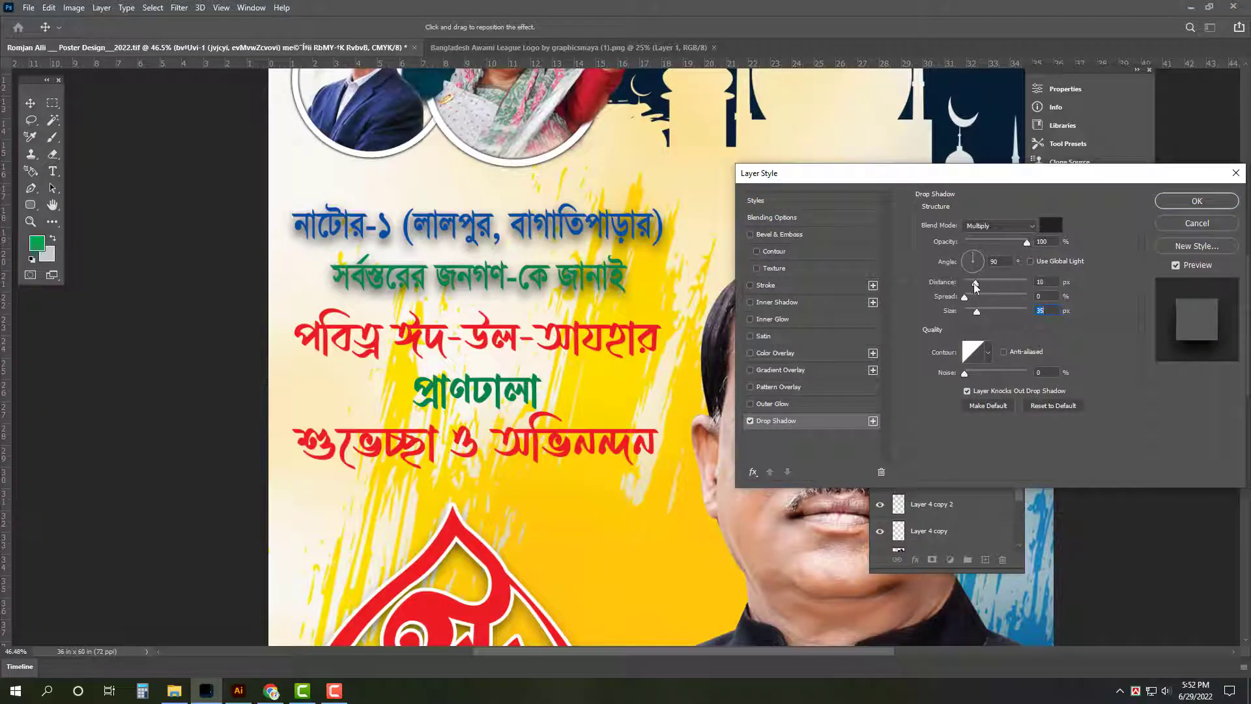
{"action": "left_click_drag", "start_coordinate": [975, 284], "coordinate": [968, 282]}
{"action": "left_click_drag", "start_coordinate": [1005, 243], "coordinate": [1000, 243]}
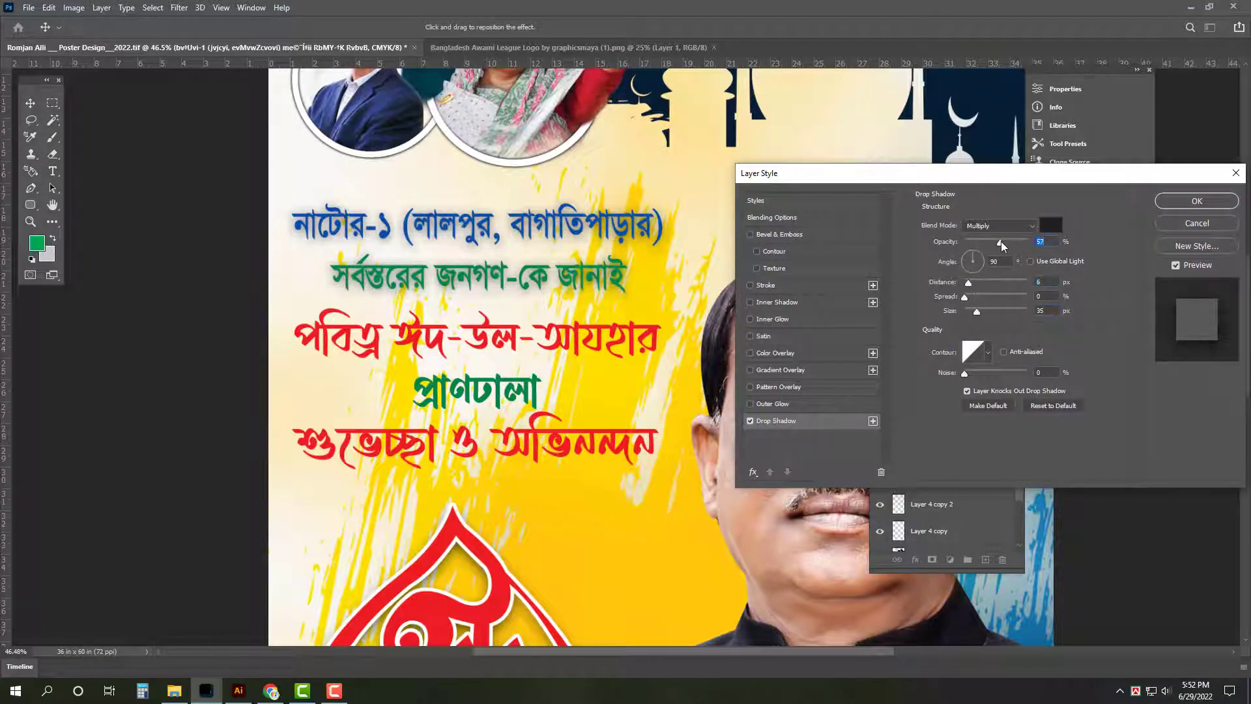
{"action": "left_click", "coordinate": [812, 286]}
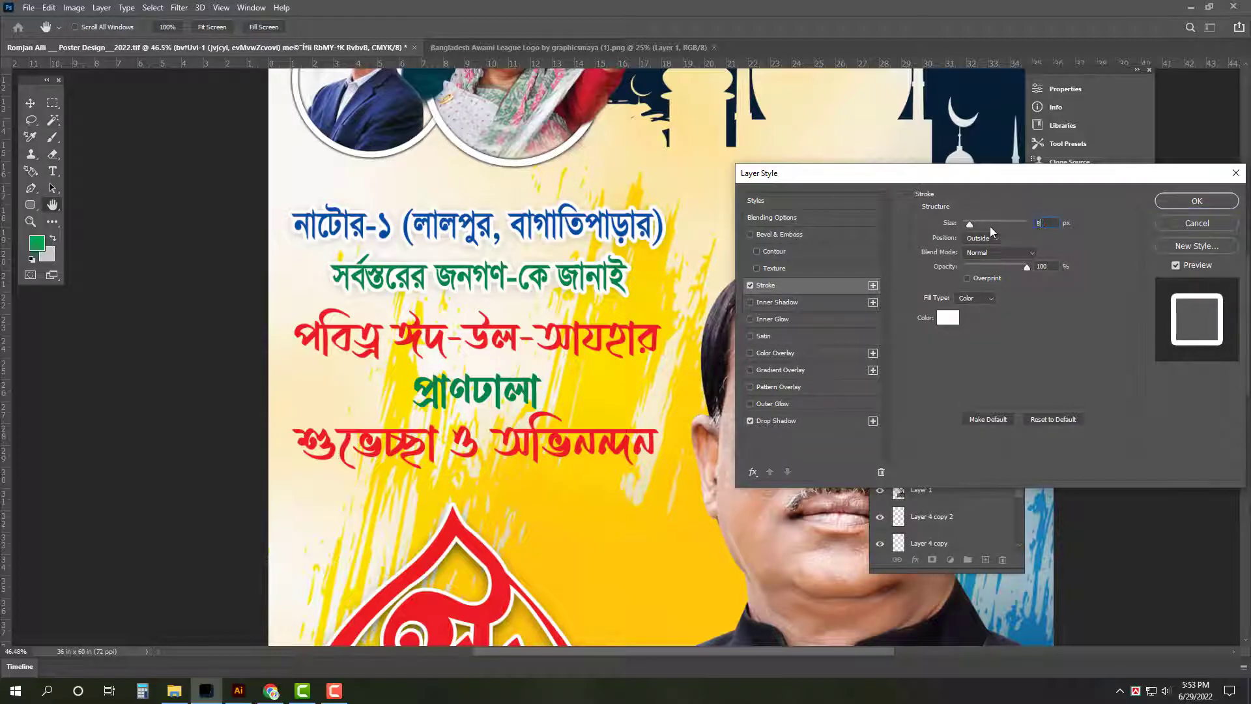
{"action": "key", "text": "Return"}
Step: Copy the headline's layer style and paste it onto the red and green greeting text
{"action": "right_click", "coordinate": [1001, 346]}
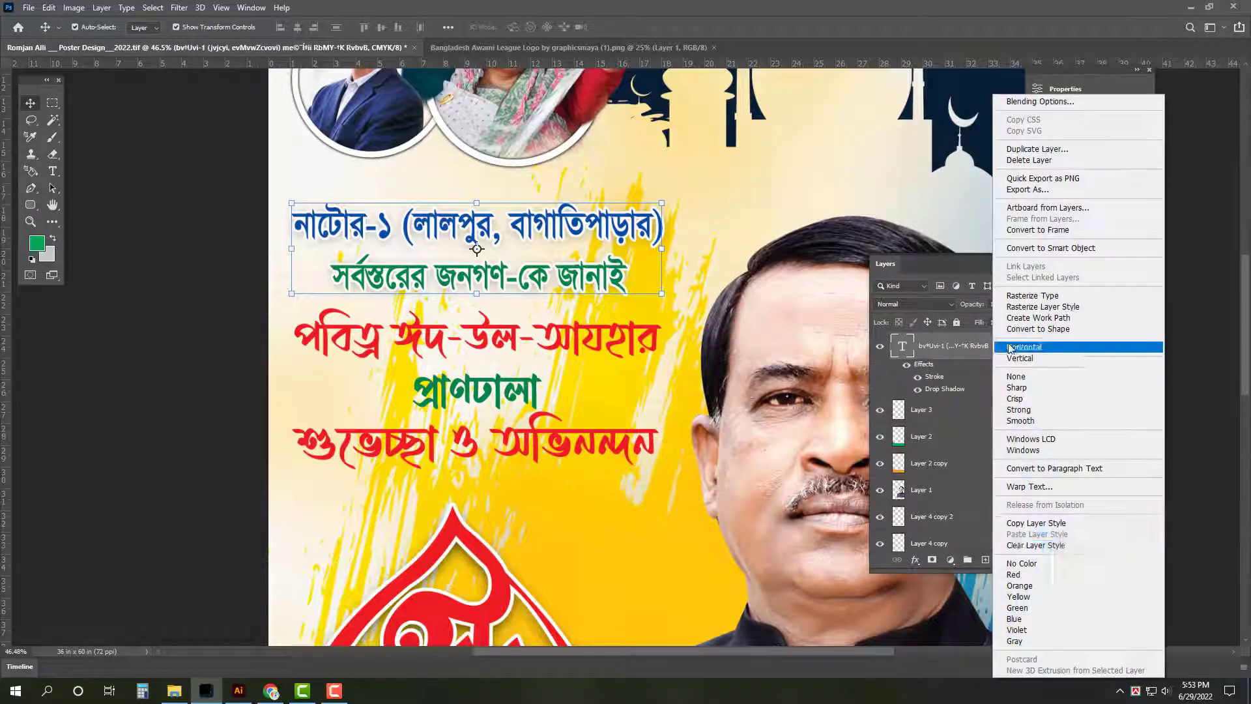
{"action": "left_click", "coordinate": [1049, 524]}
{"action": "left_click", "coordinate": [490, 346]}
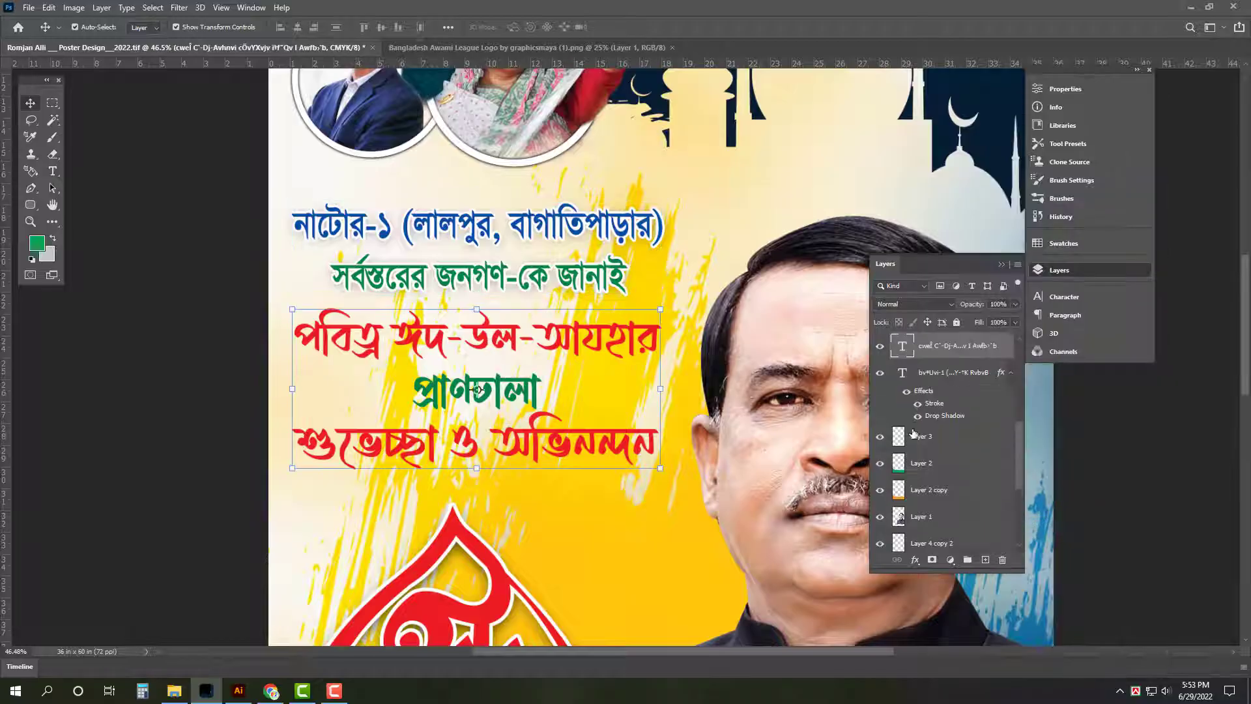
{"action": "right_click", "coordinate": [951, 354]}
{"action": "left_click", "coordinate": [1006, 546]}
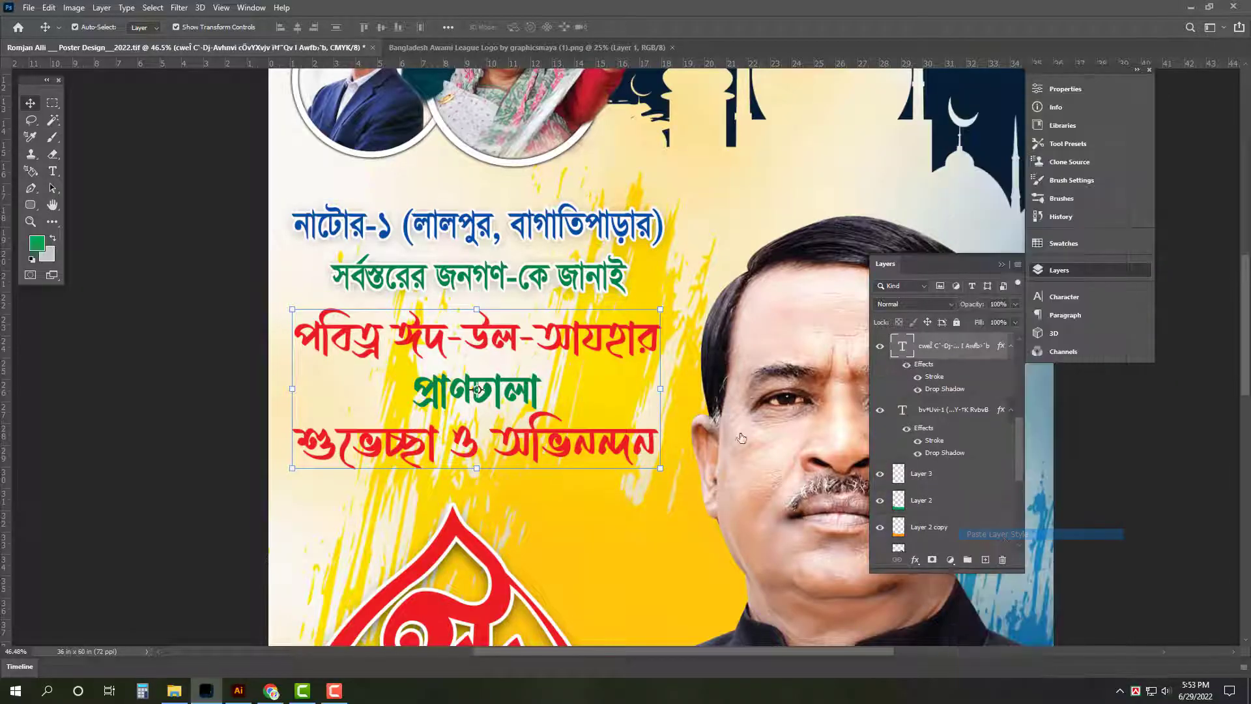
Step: Select the red and green greeting text block above the Eid Mubarak logo
{"action": "scroll", "coordinate": [548, 405], "scroll_direction": "down", "scroll_amount": 5}
{"action": "scroll", "coordinate": [548, 405], "scroll_direction": "down", "scroll_amount": 2}
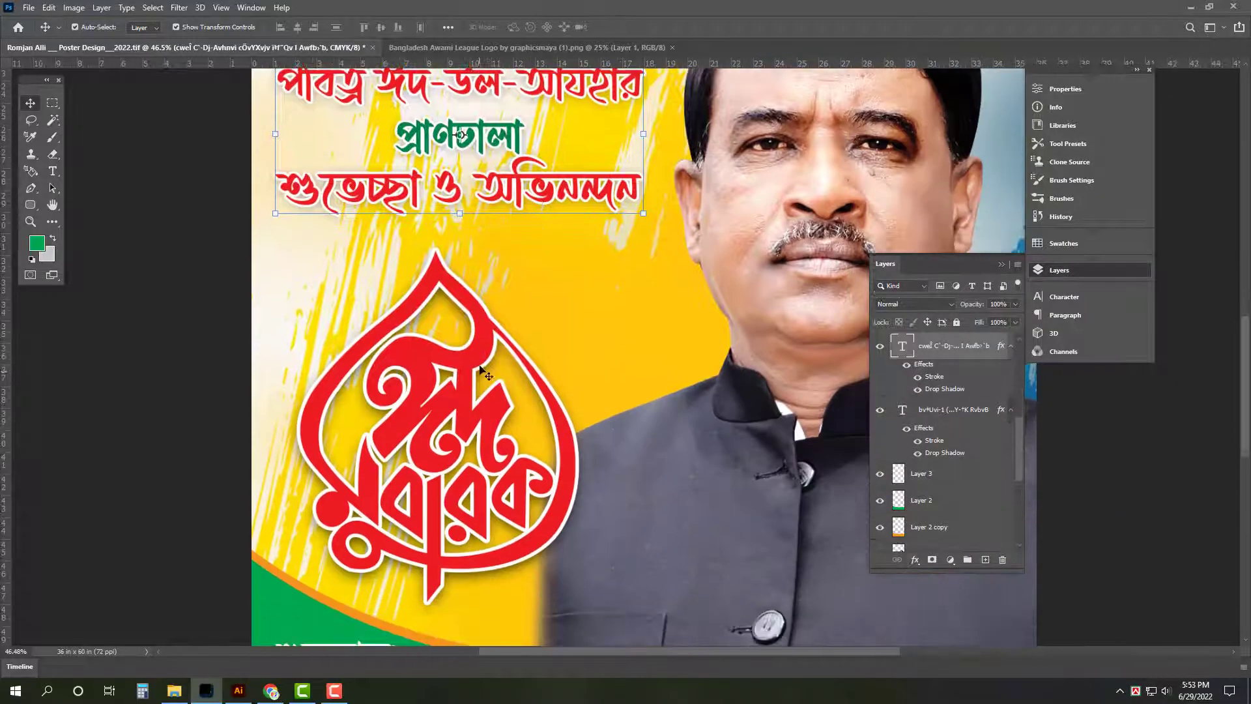
{"action": "left_click", "coordinate": [488, 335]}
{"action": "scroll", "coordinate": [539, 294], "scroll_direction": "down", "scroll_amount": 2}
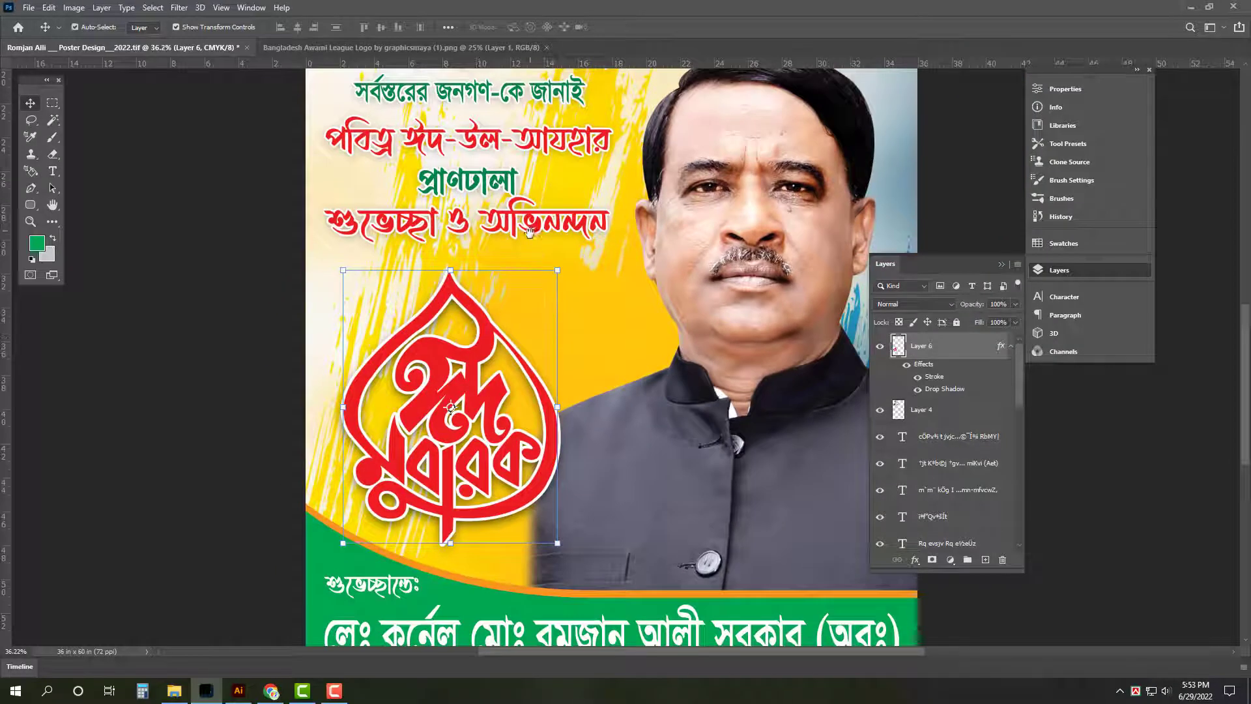
{"action": "scroll", "coordinate": [526, 325], "scroll_direction": "up", "scroll_amount": 3}
{"action": "key", "text": "t"}
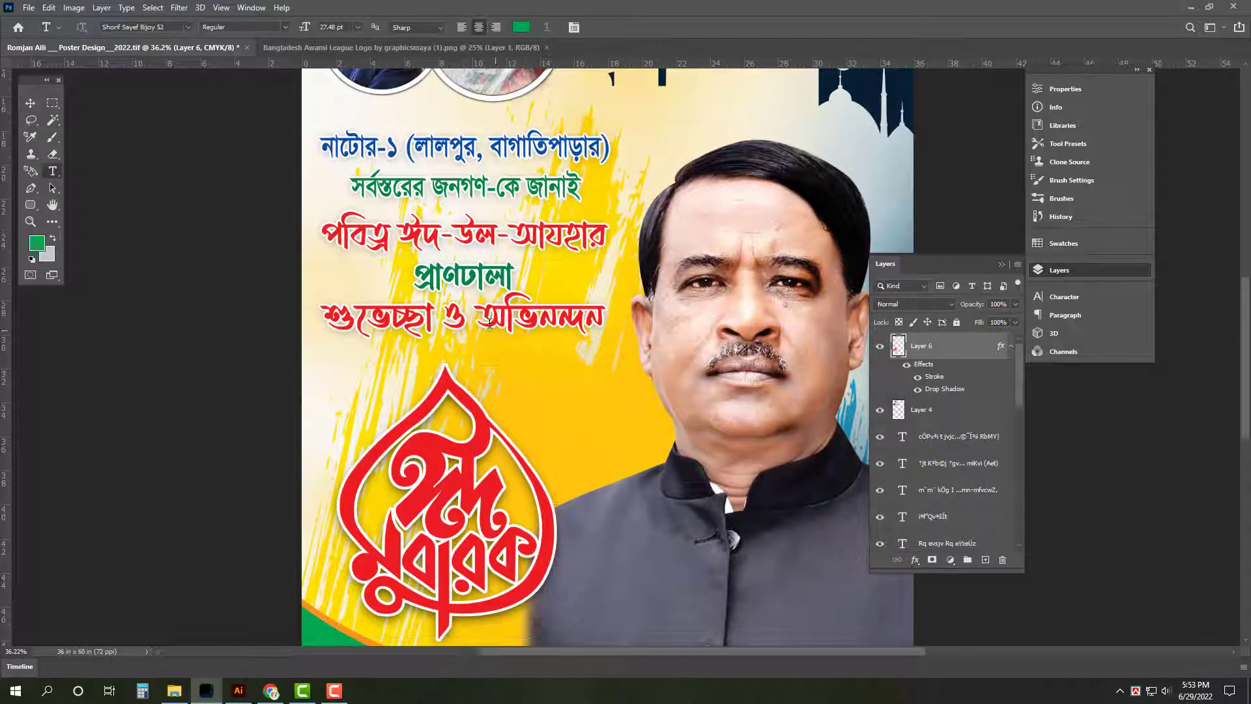
{"action": "left_click", "coordinate": [490, 322]}
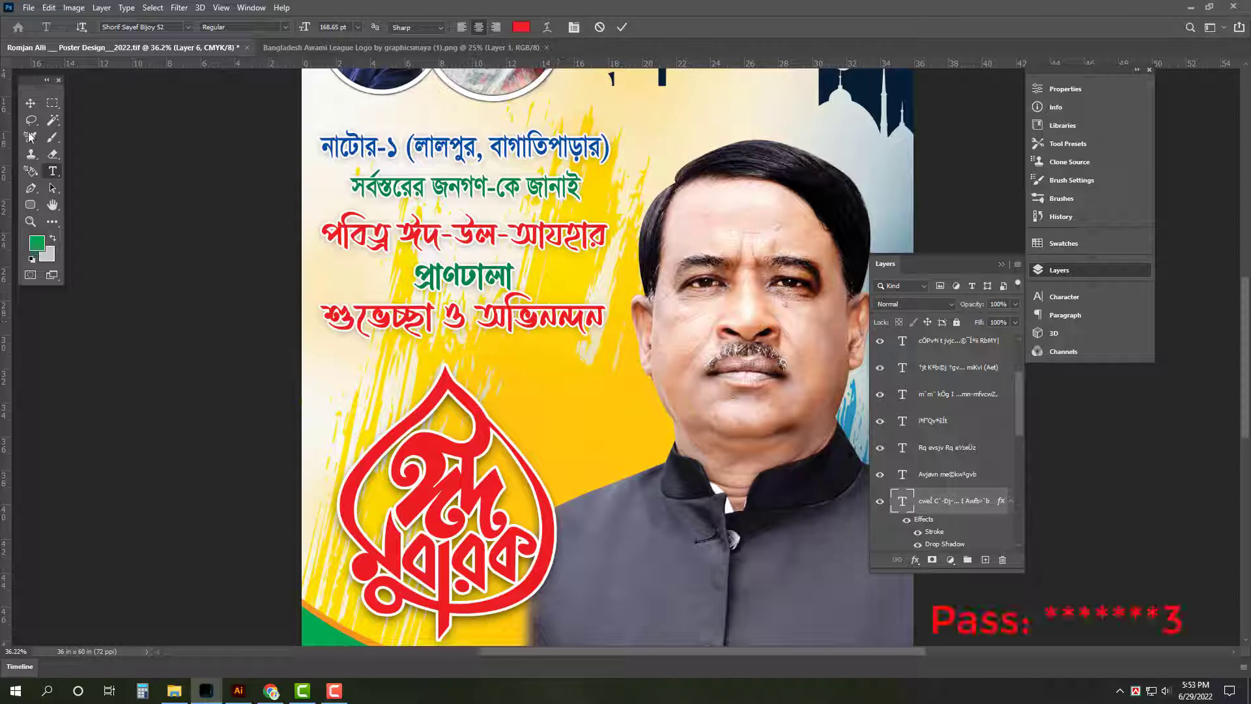
{"action": "left_click", "coordinate": [465, 277]}
Step: Stretch the greeting text block vertically to about 112% height
{"action": "key", "text": "ctrl+t"}
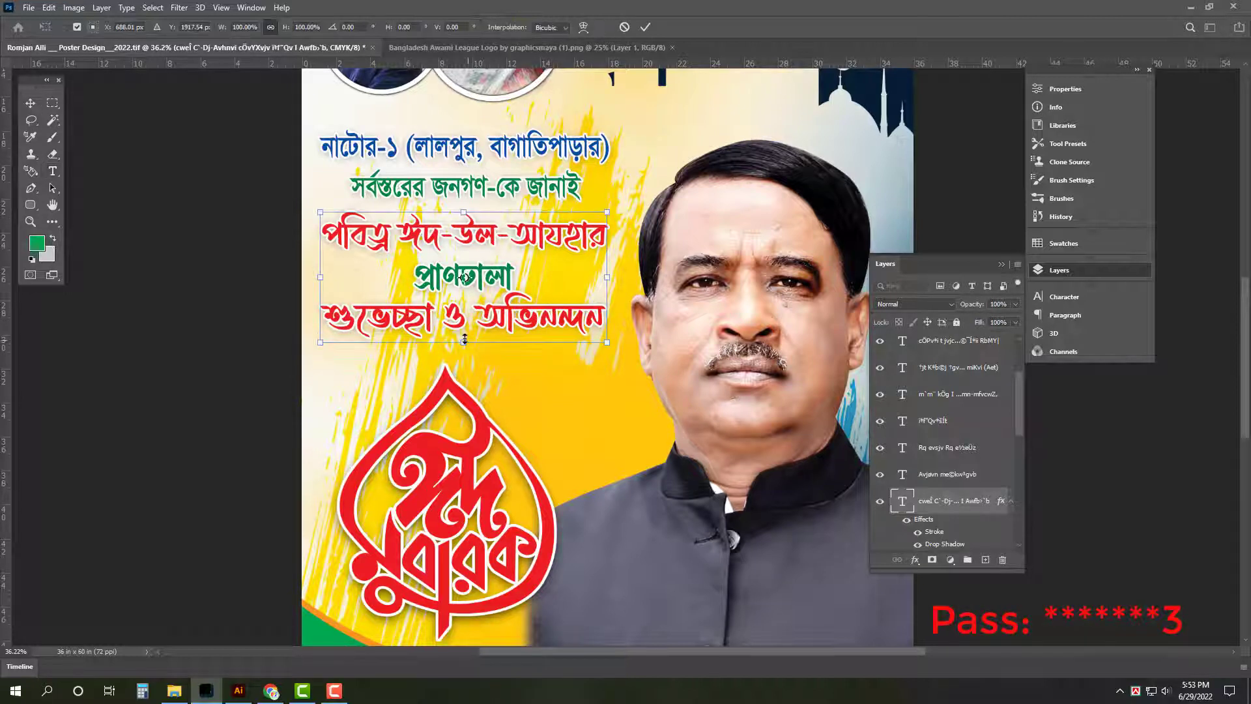
{"action": "left_click_drag", "start_coordinate": [463, 336], "coordinate": [468, 357]}
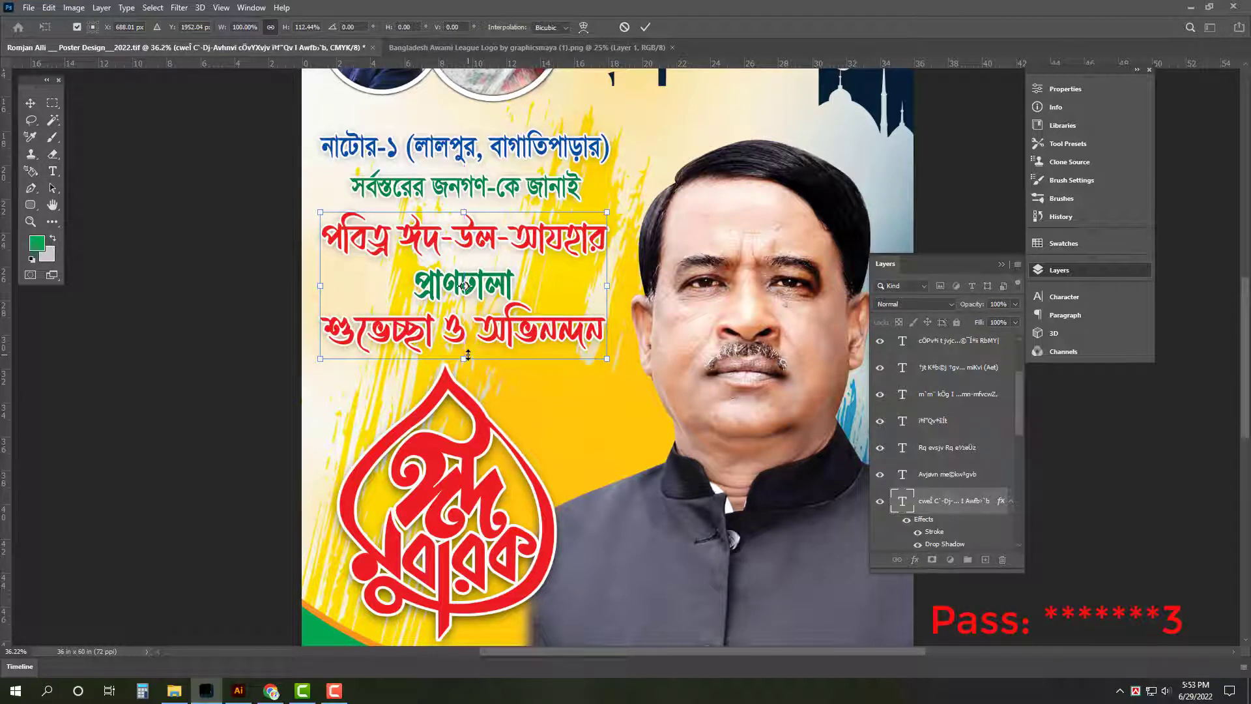
{"action": "key", "text": "Return"}
{"action": "key", "text": "t"}
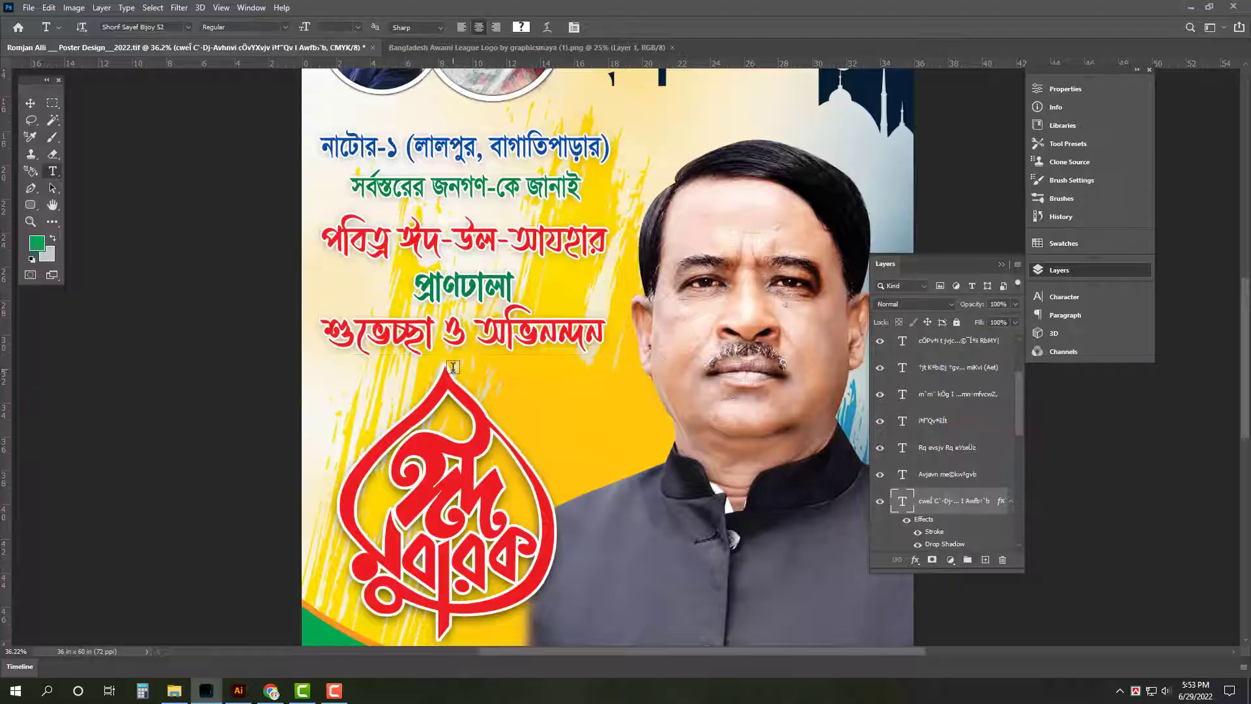
{"action": "left_click", "coordinate": [507, 311]}
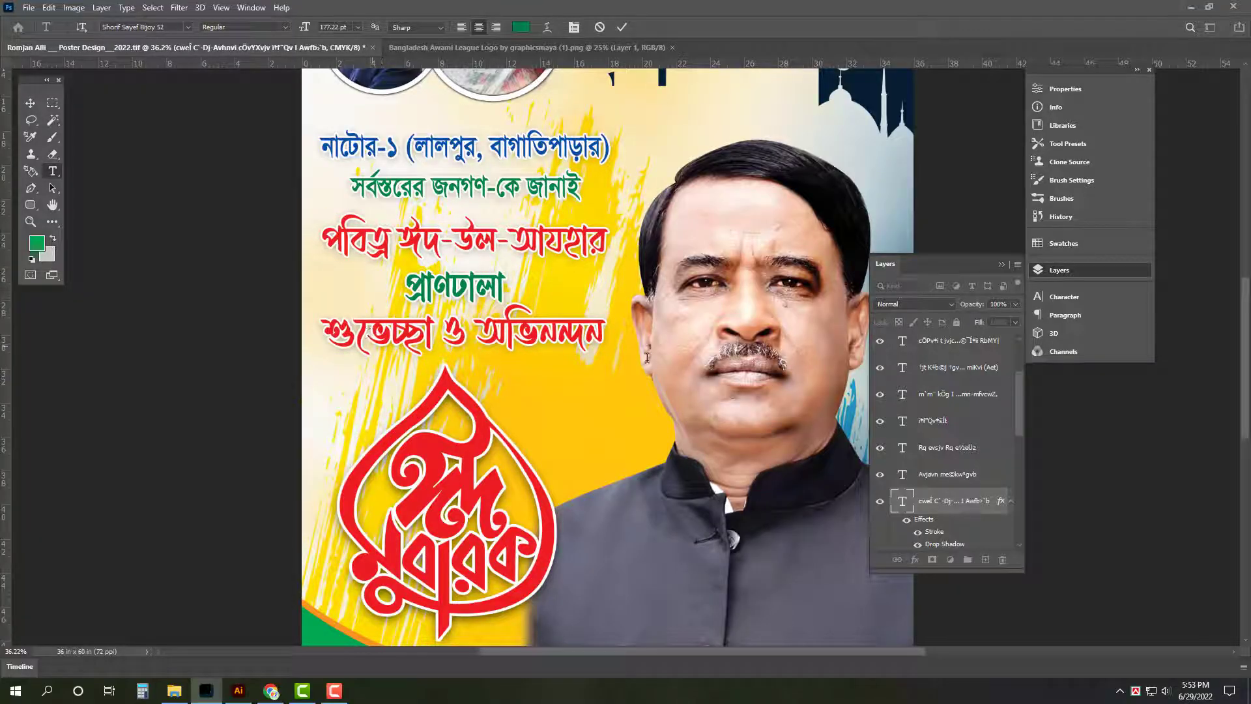
Step: Change the bottom greeting line's colour from red to blue via the Character panel
{"action": "left_click", "coordinate": [1064, 297]}
{"action": "left_click", "coordinate": [1003, 370]}
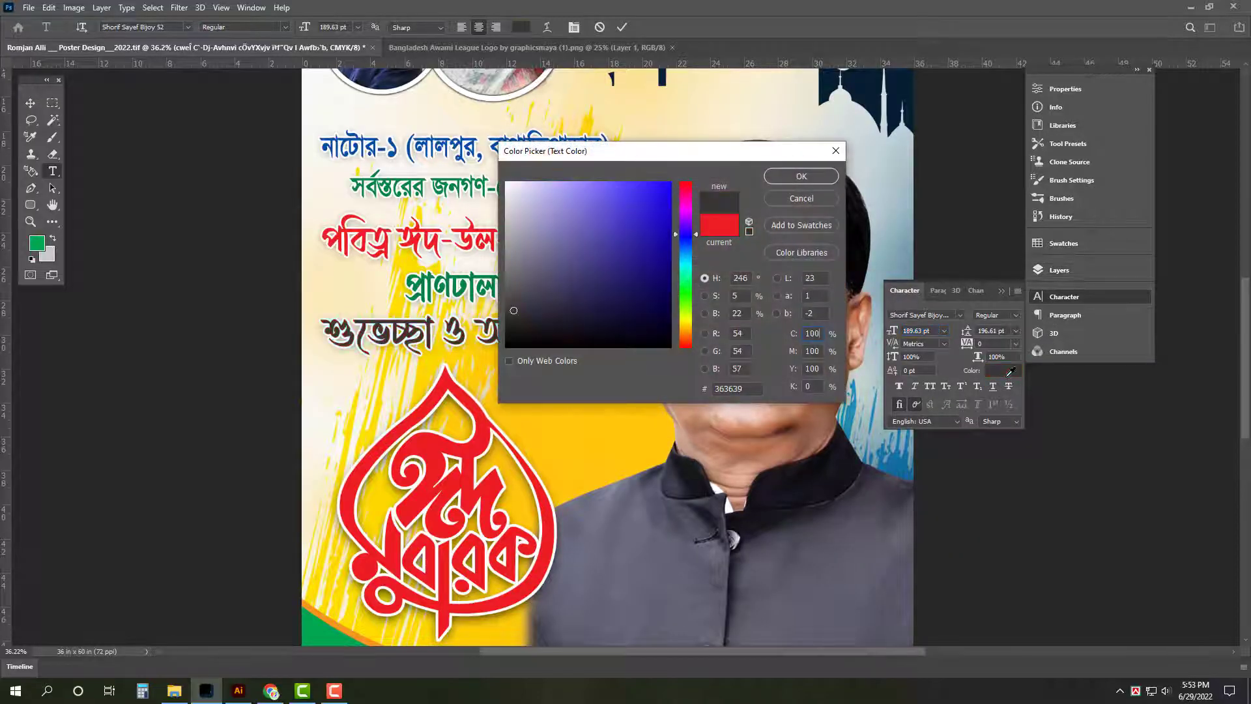
{"action": "key", "text": "Tab"}
{"action": "key", "text": "Return"}
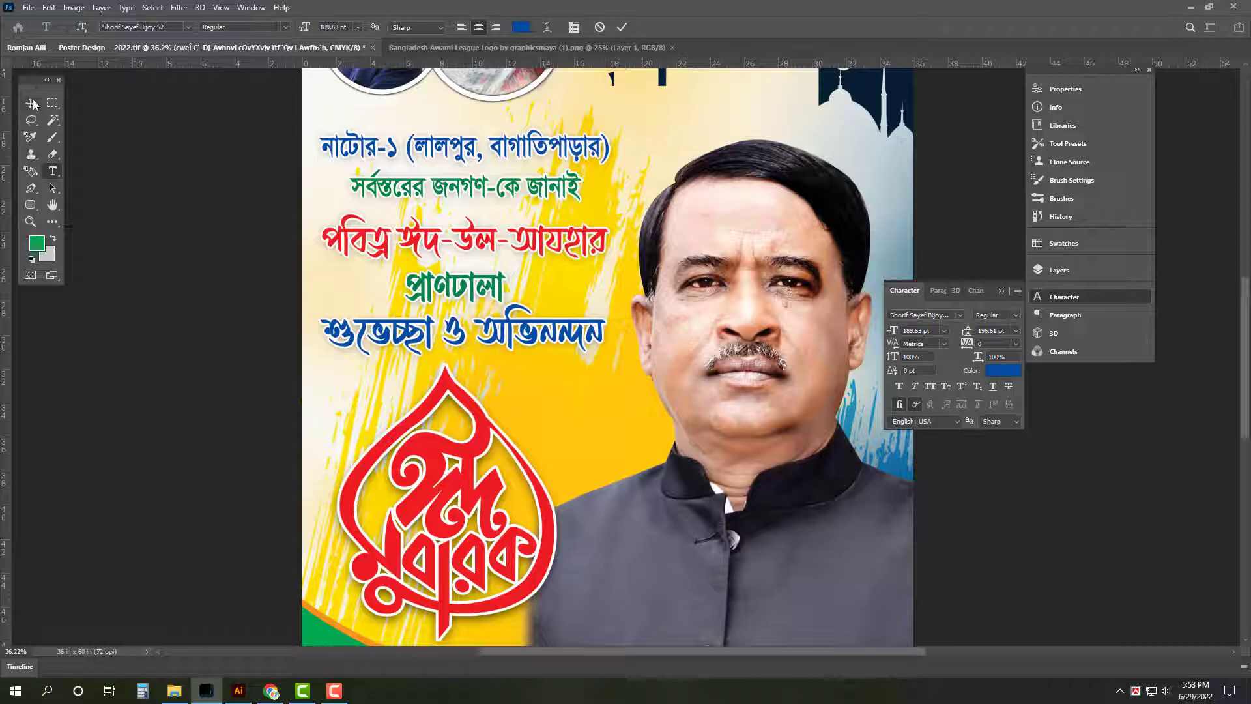
{"action": "left_click", "coordinate": [32, 103]}
{"action": "key", "text": "ctrl+0"}
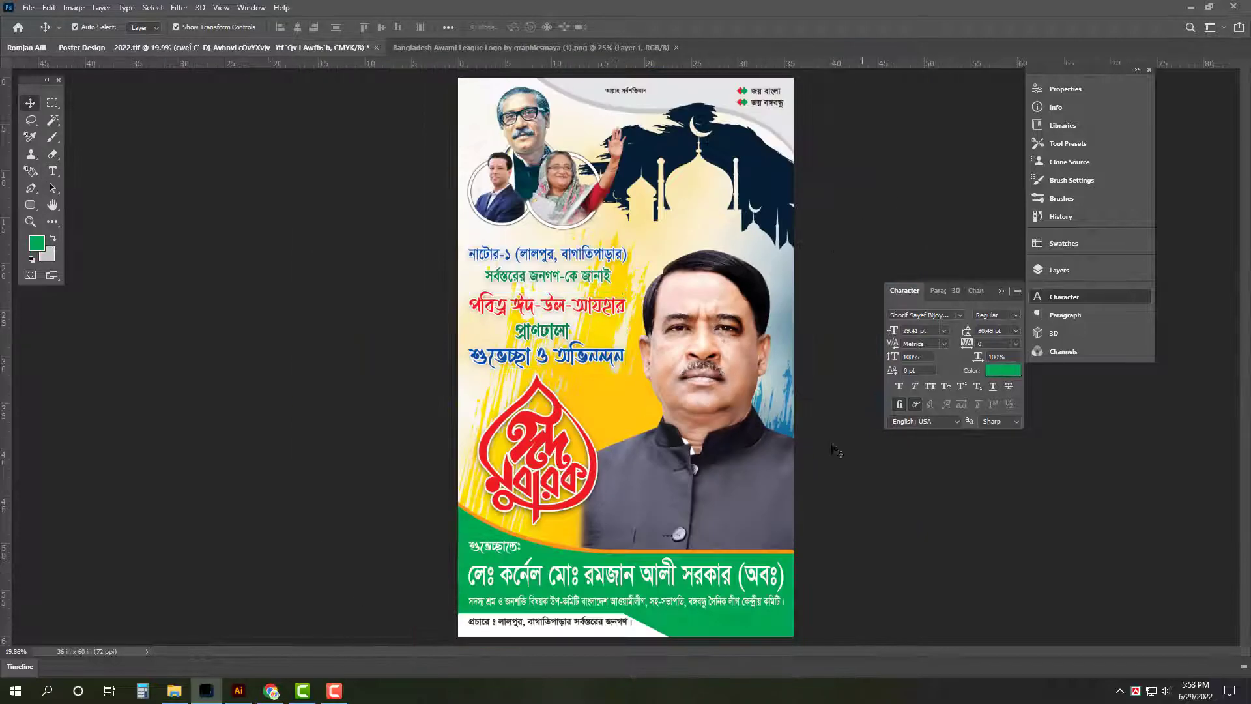
{"action": "left_click", "coordinate": [729, 471]}
{"action": "scroll", "coordinate": [717, 482], "scroll_direction": "up", "scroll_amount": 2}
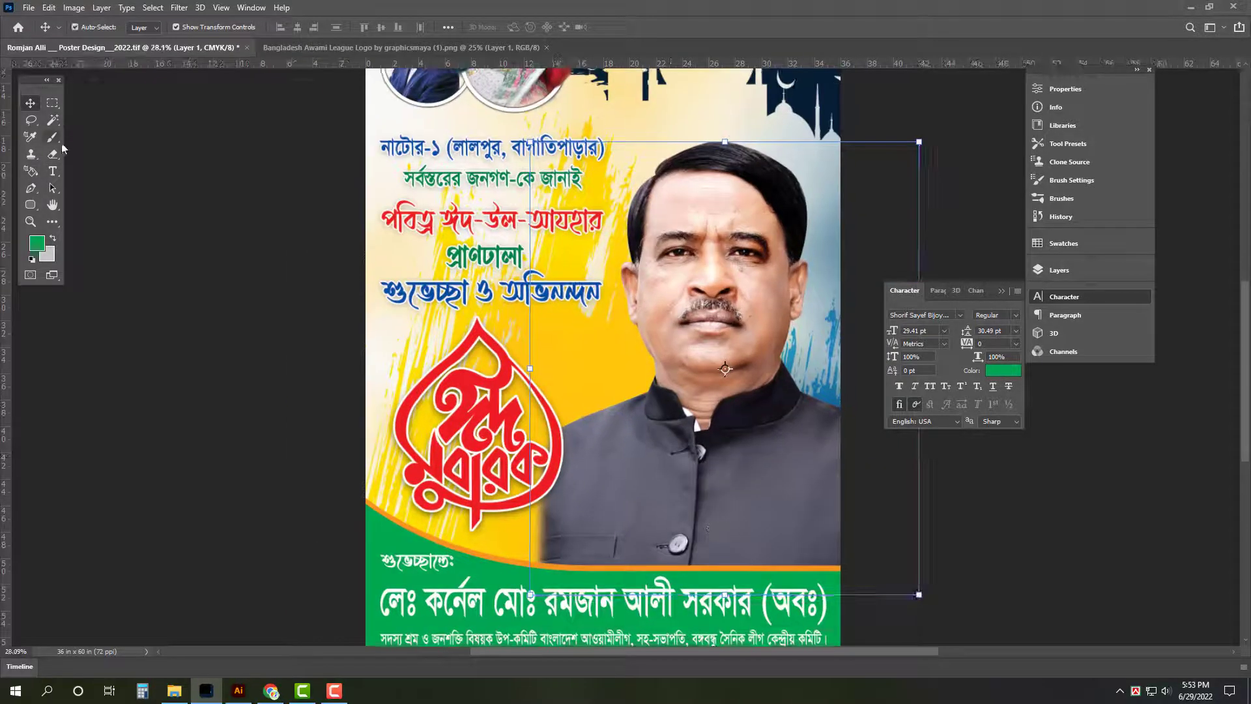
Step: Erase along the portrait's left edge with an enlarged eraser so it blends into the yellow
{"action": "left_click", "coordinate": [53, 154]}
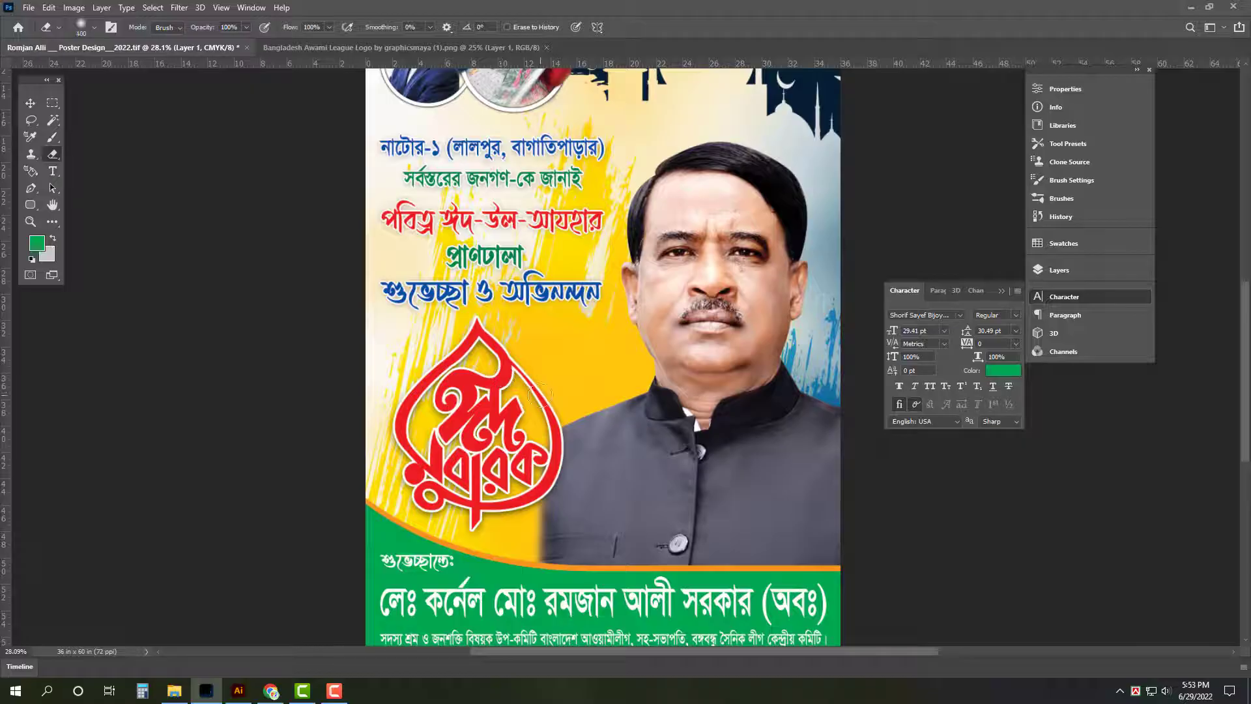
{"action": "key", "text": "]"}
{"action": "left_click_drag", "start_coordinate": [554, 391], "coordinate": [550, 541]}
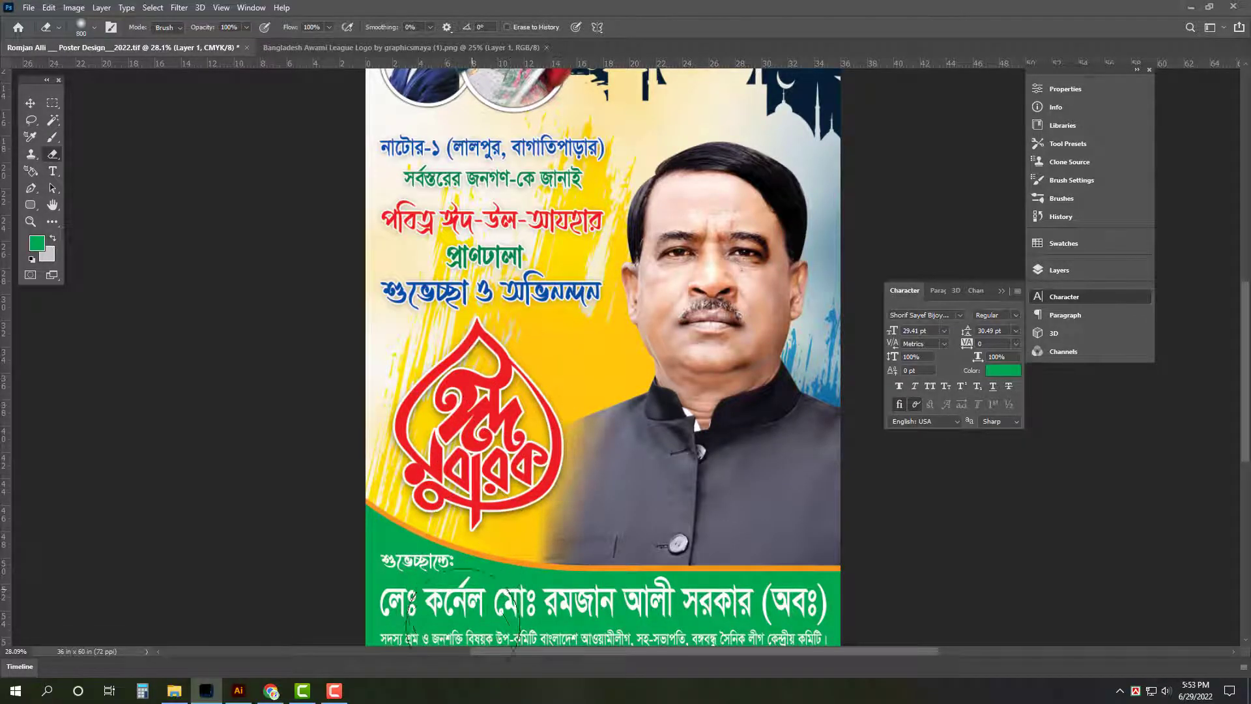
{"action": "key", "text": "v"}
{"action": "key", "text": "ctrl+0"}
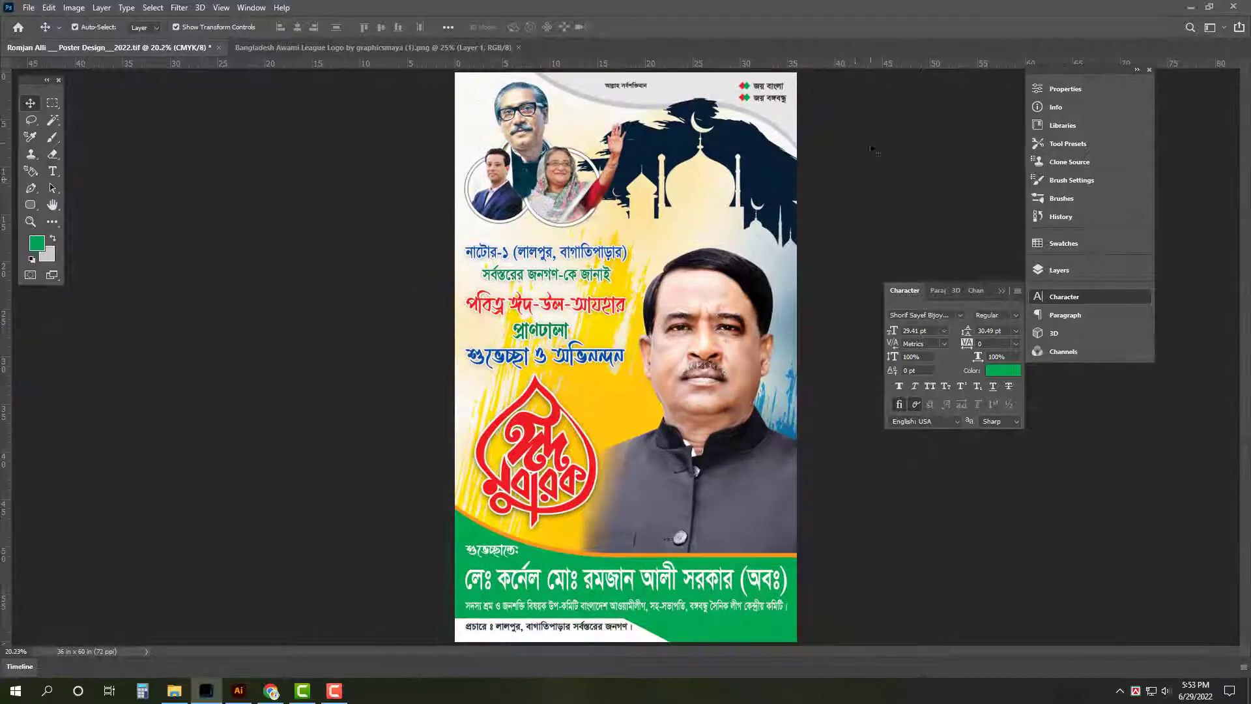
Step: Save the finished poster with Ctrl+S, dismissing the Save As prompt
{"action": "key", "text": "ctrl+s"}
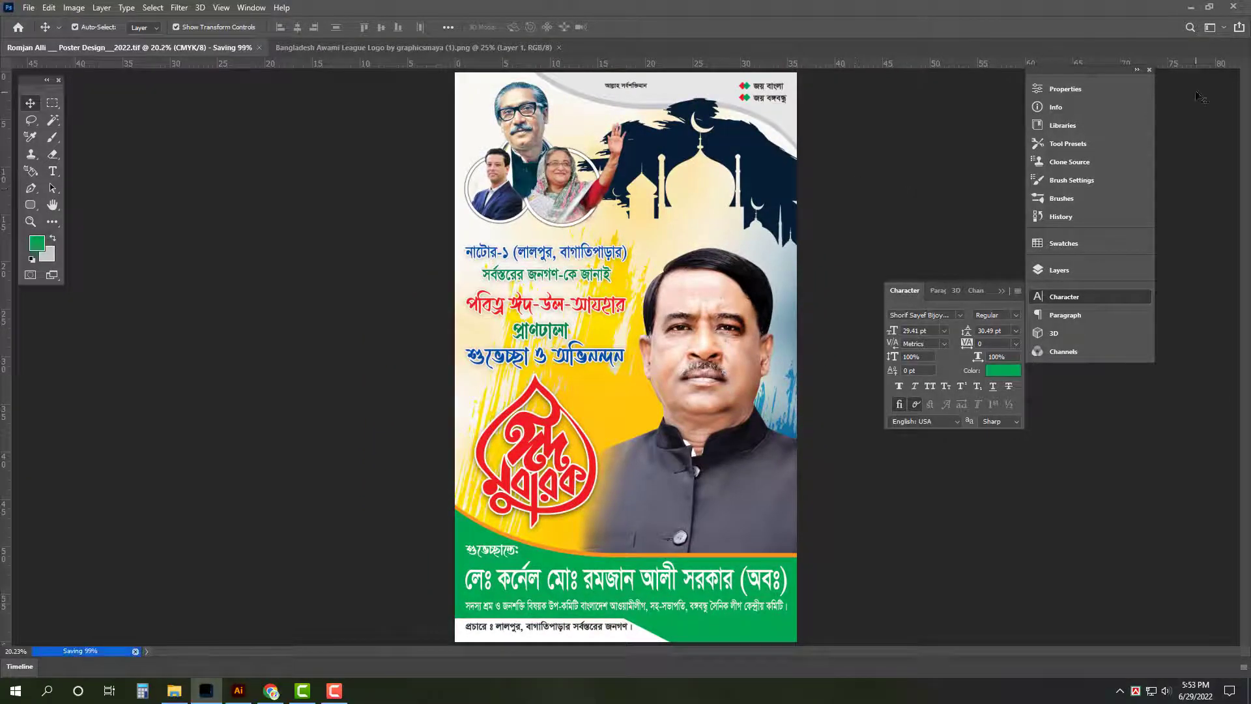
{"action": "left_click", "coordinate": [1101, 298]}
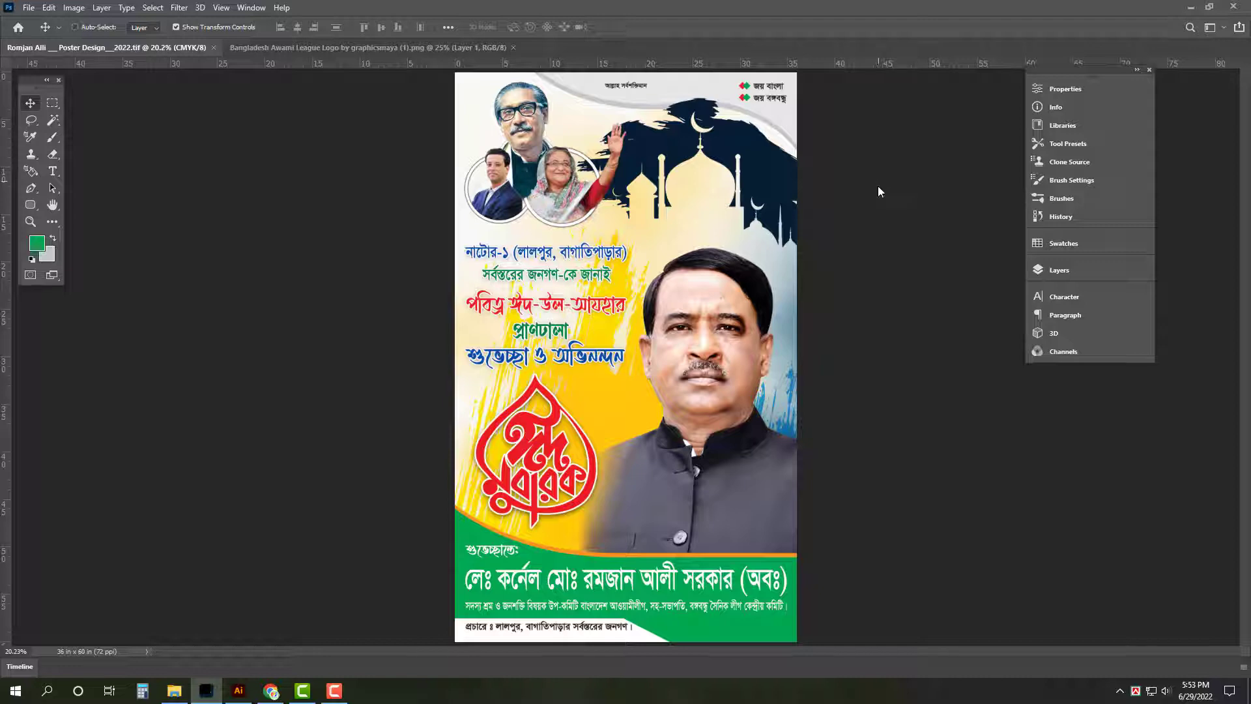
{"action": "key", "text": "ctrl+shift+s"}
{"action": "key", "text": "Escape"}
Step: Quit Photoshop, close Illustrator without saving, and refresh the desktop
{"action": "key", "text": "ctrl+q"}
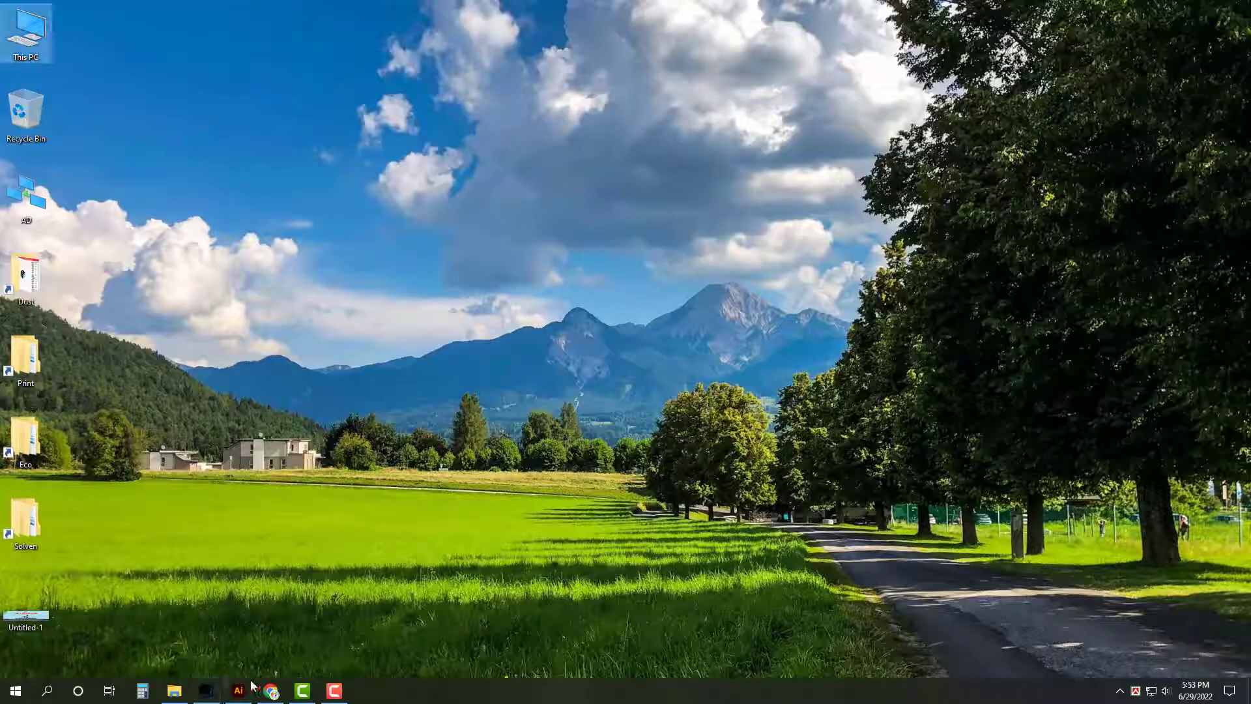
{"action": "left_click", "coordinate": [238, 690]}
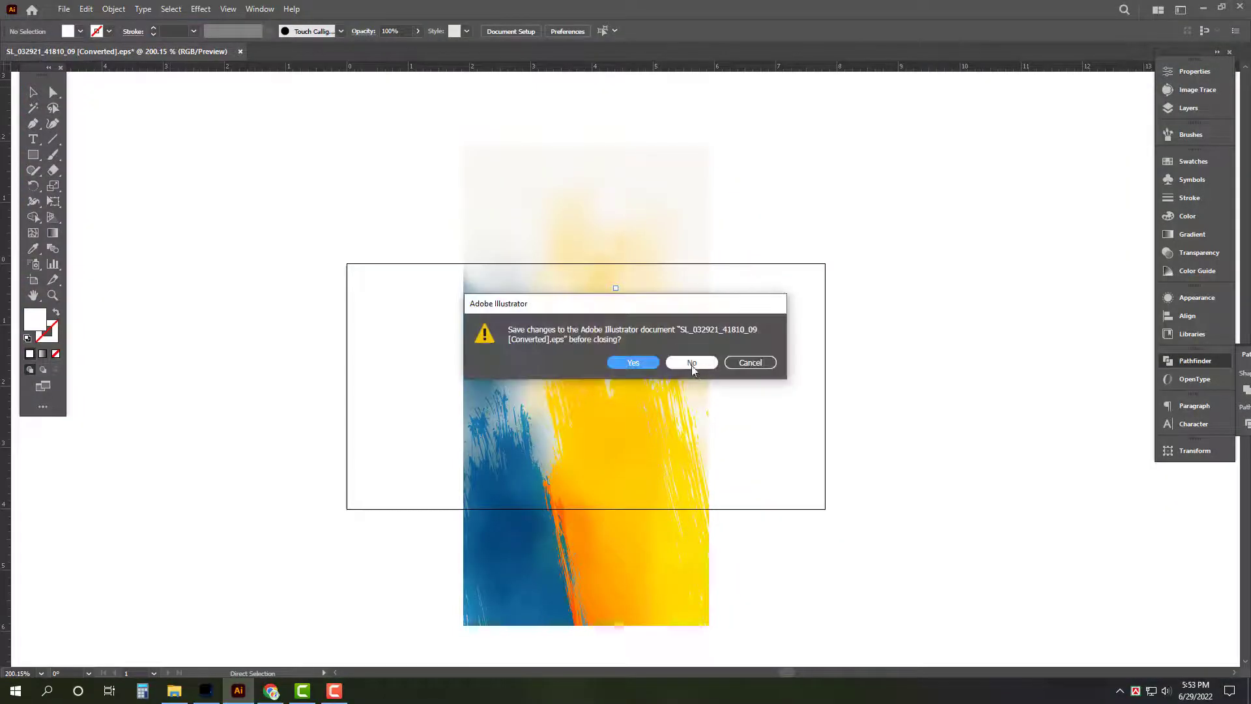
{"action": "left_click", "coordinate": [692, 365]}
{"action": "right_click", "coordinate": [651, 249]}
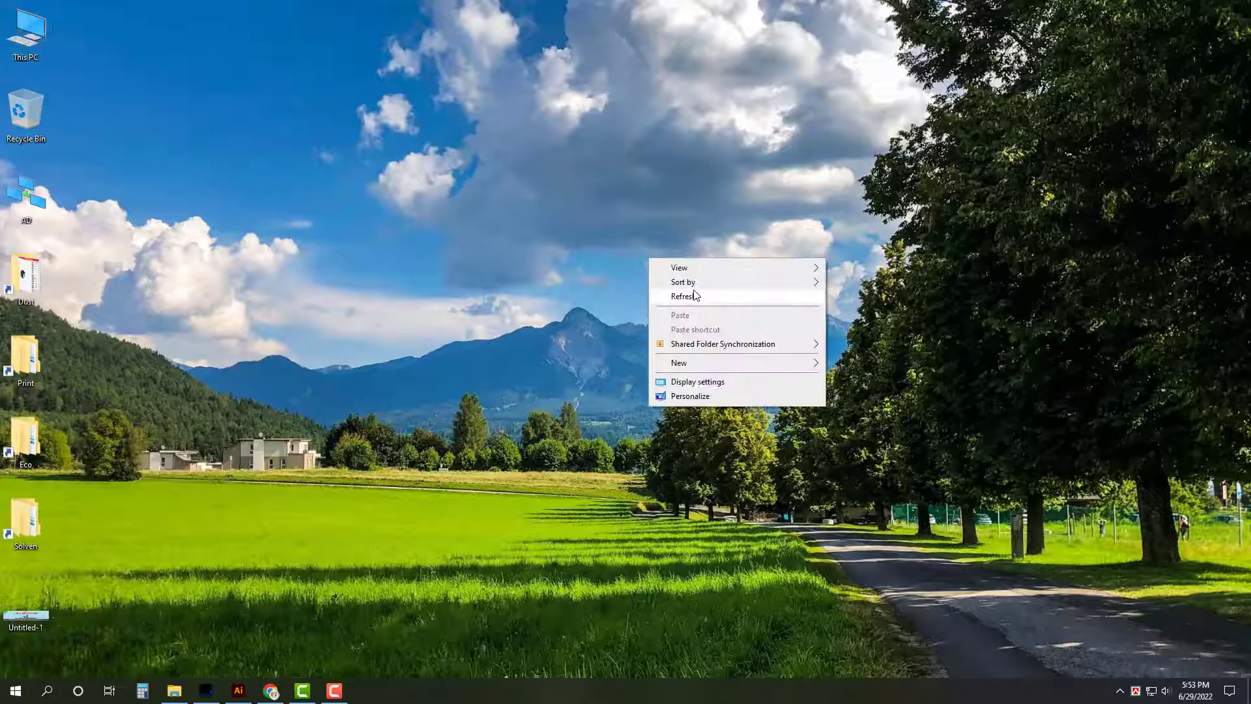